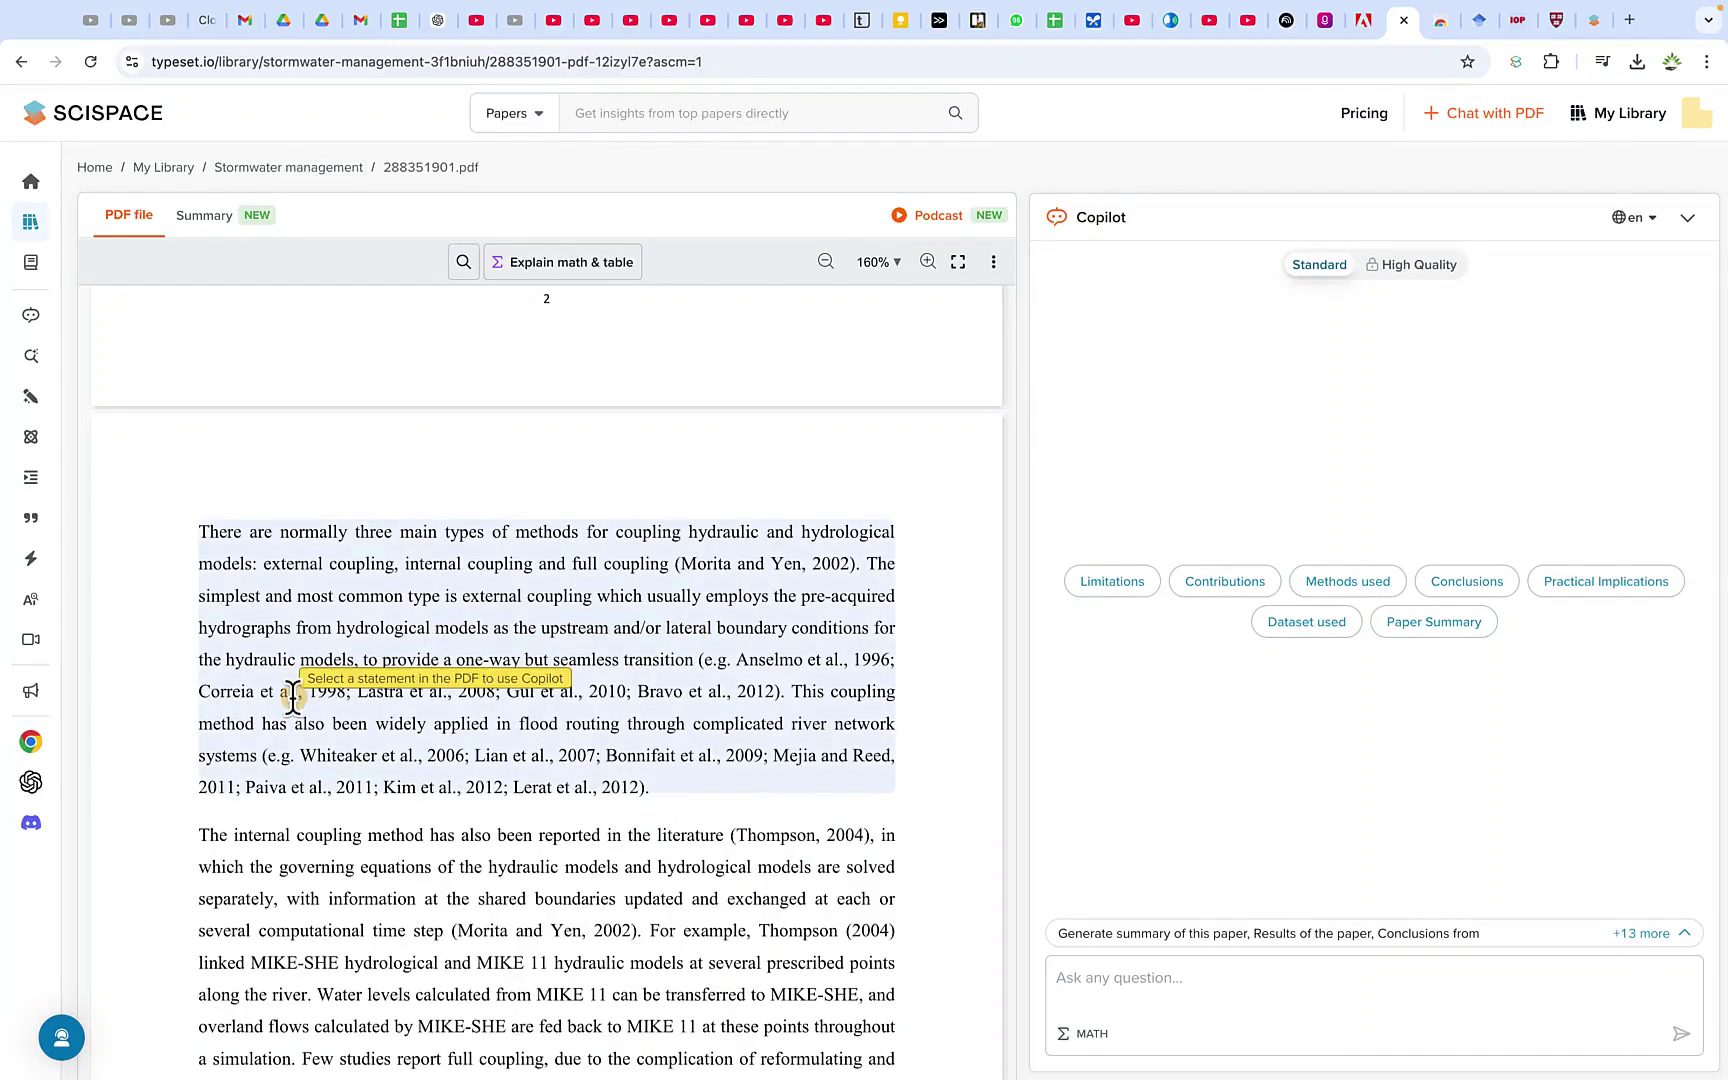
{"action": "left_click_drag", "start_coordinate": [200, 531], "coordinate": [689, 782]}
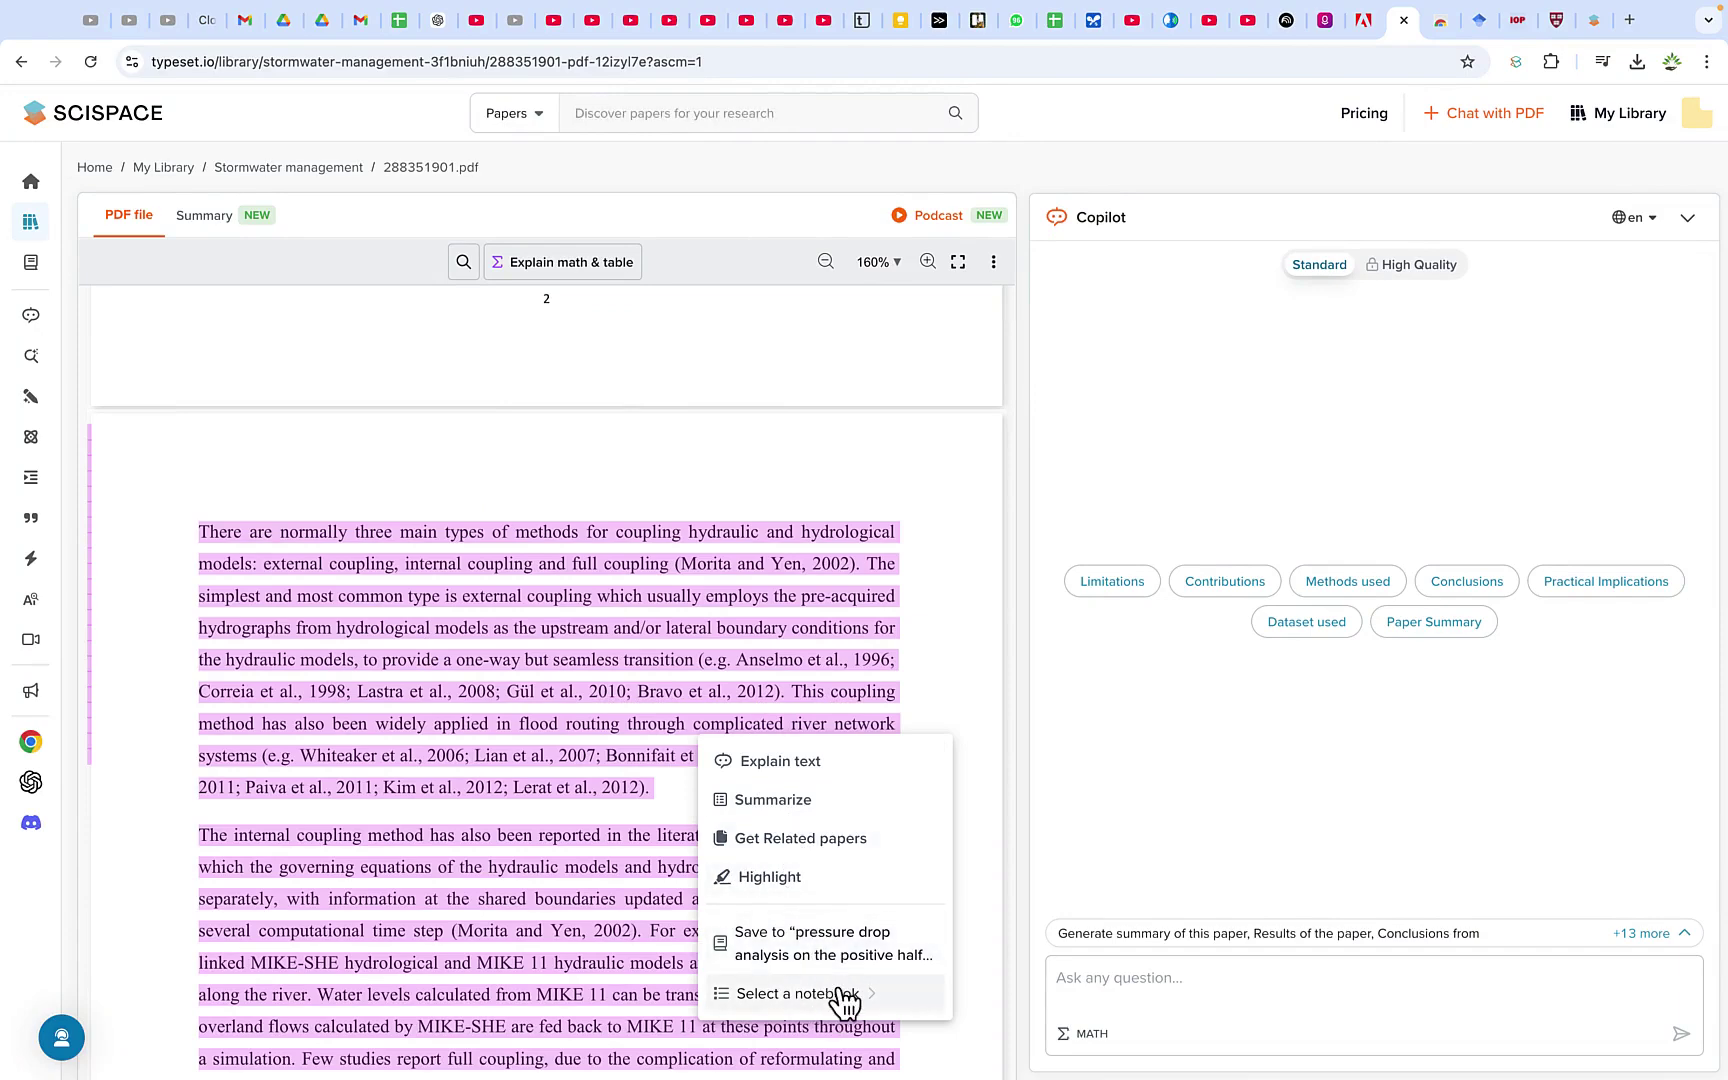
{"action": "left_click", "coordinate": [521, 679]}
{"action": "scroll", "coordinate": [524, 733], "scroll_direction": "down", "scroll_amount": 5}
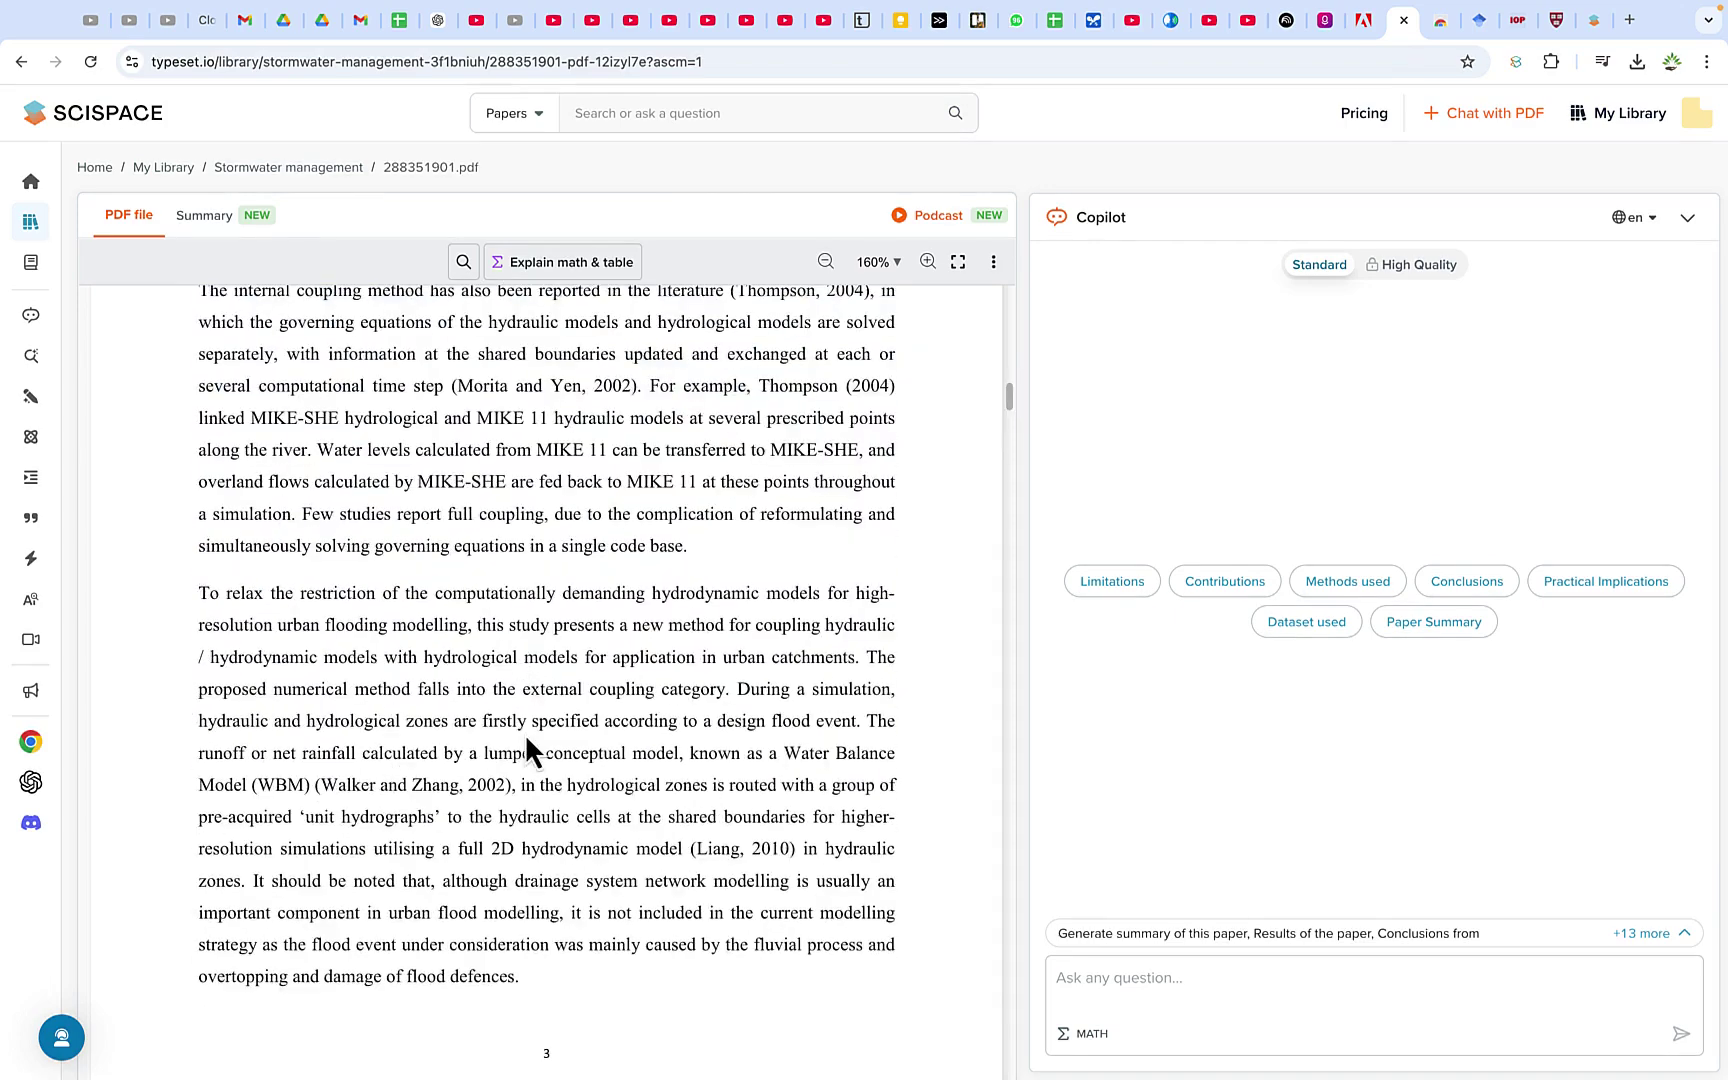
- Have Copilot explain the section 2.1 Hydraulic and hydrological zones paragraph, from "Before an actual simulation" to "hydrological zones"
{"action": "scroll", "coordinate": [262, 562], "scroll_direction": "up", "scroll_amount": 3}
{"action": "scroll", "coordinate": [462, 888], "scroll_direction": "down", "scroll_amount": 10}
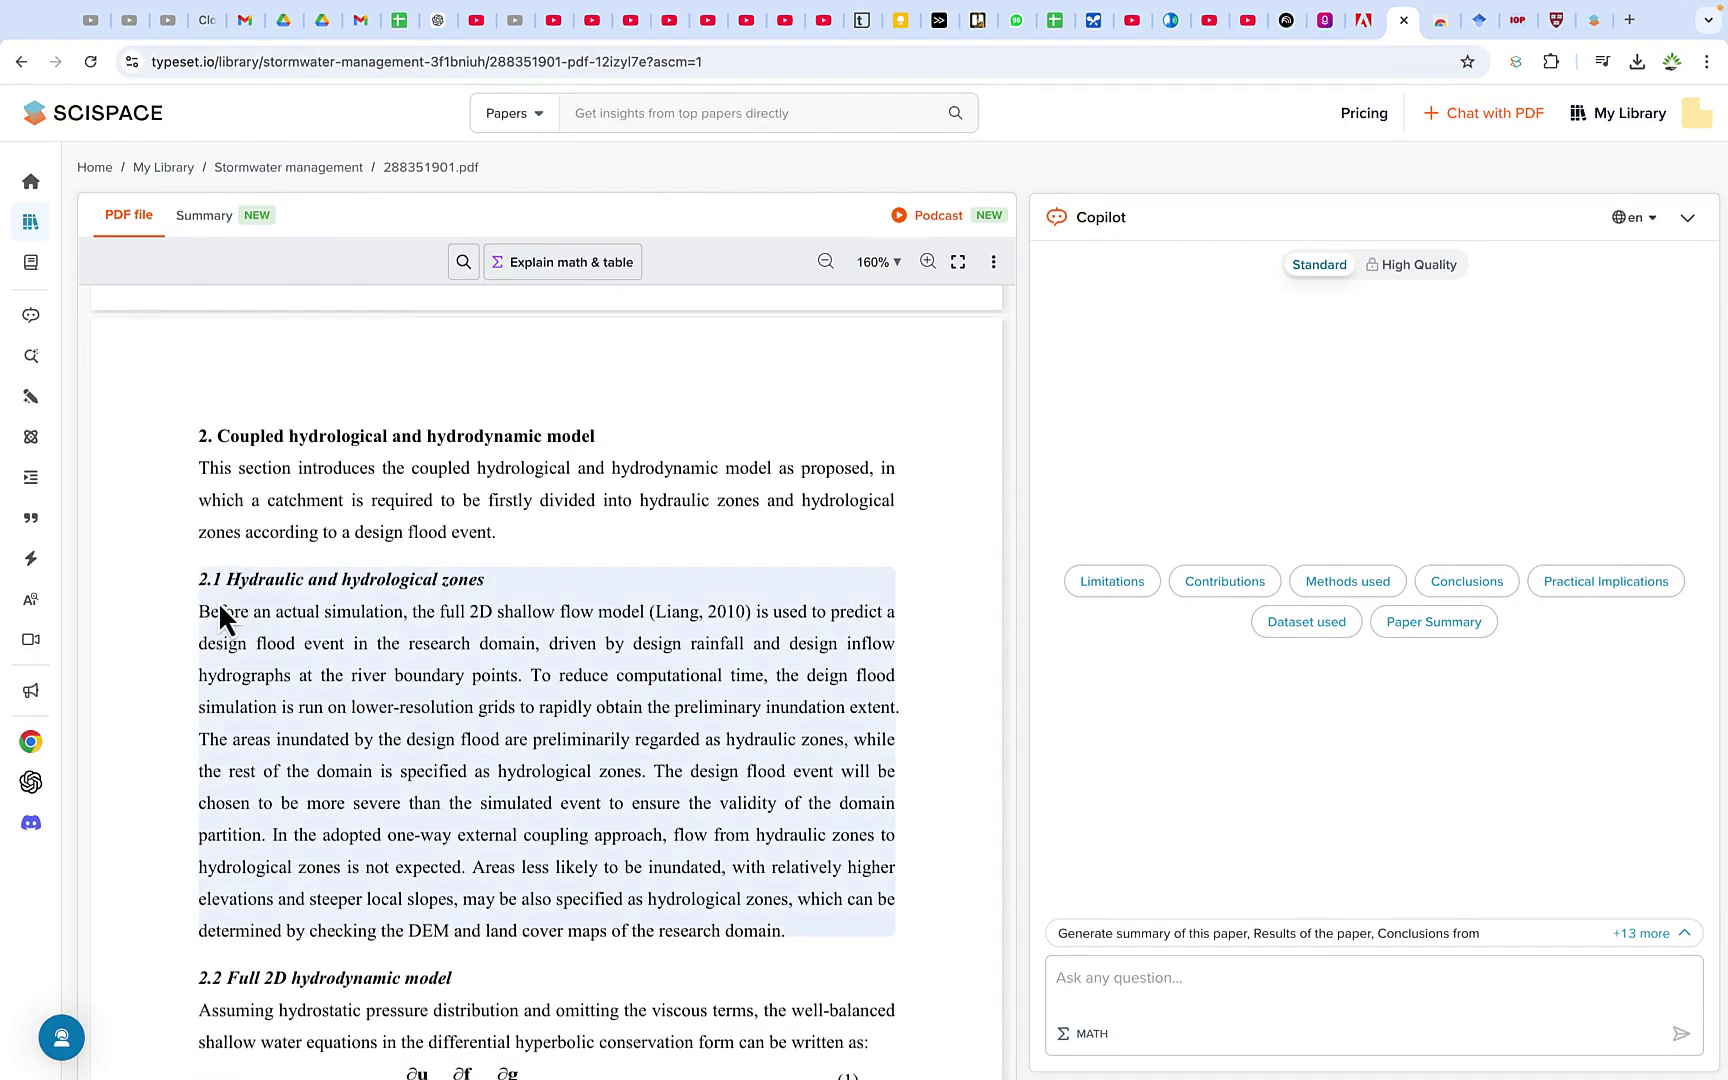
{"action": "left_click_drag", "start_coordinate": [214, 607], "coordinate": [790, 899]}
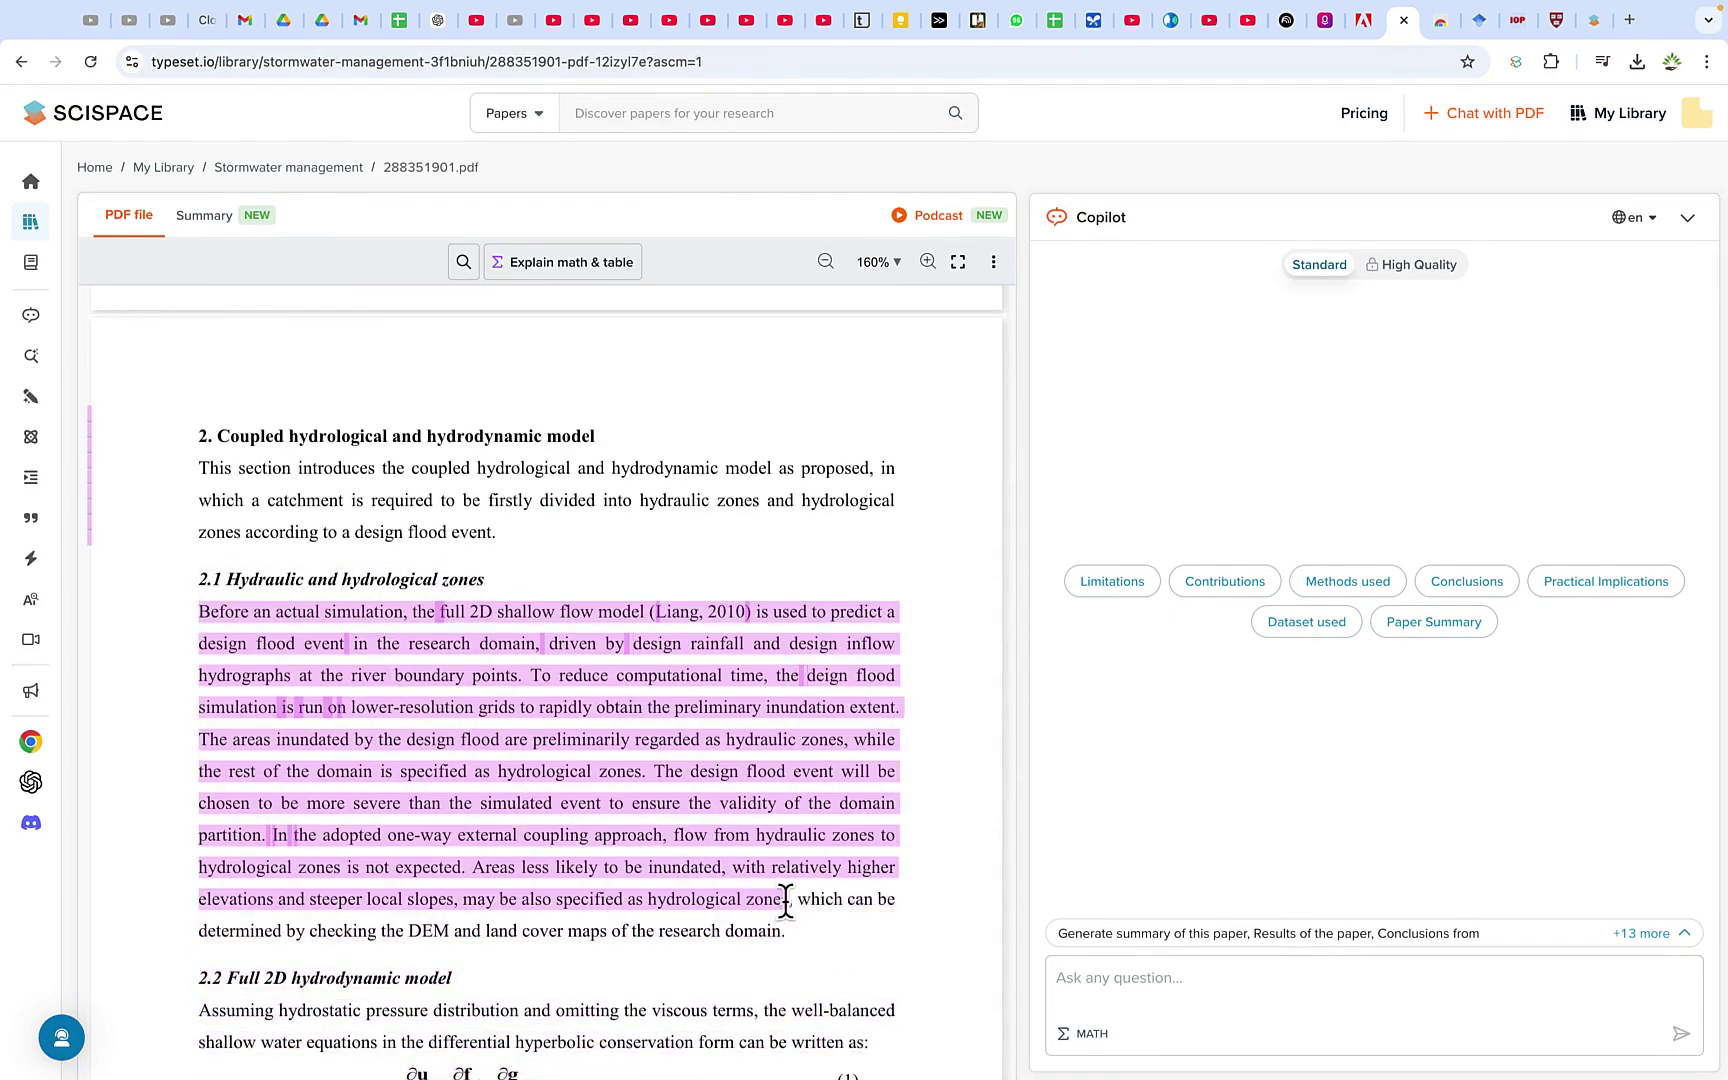
{"action": "left_click", "coordinate": [877, 888]}
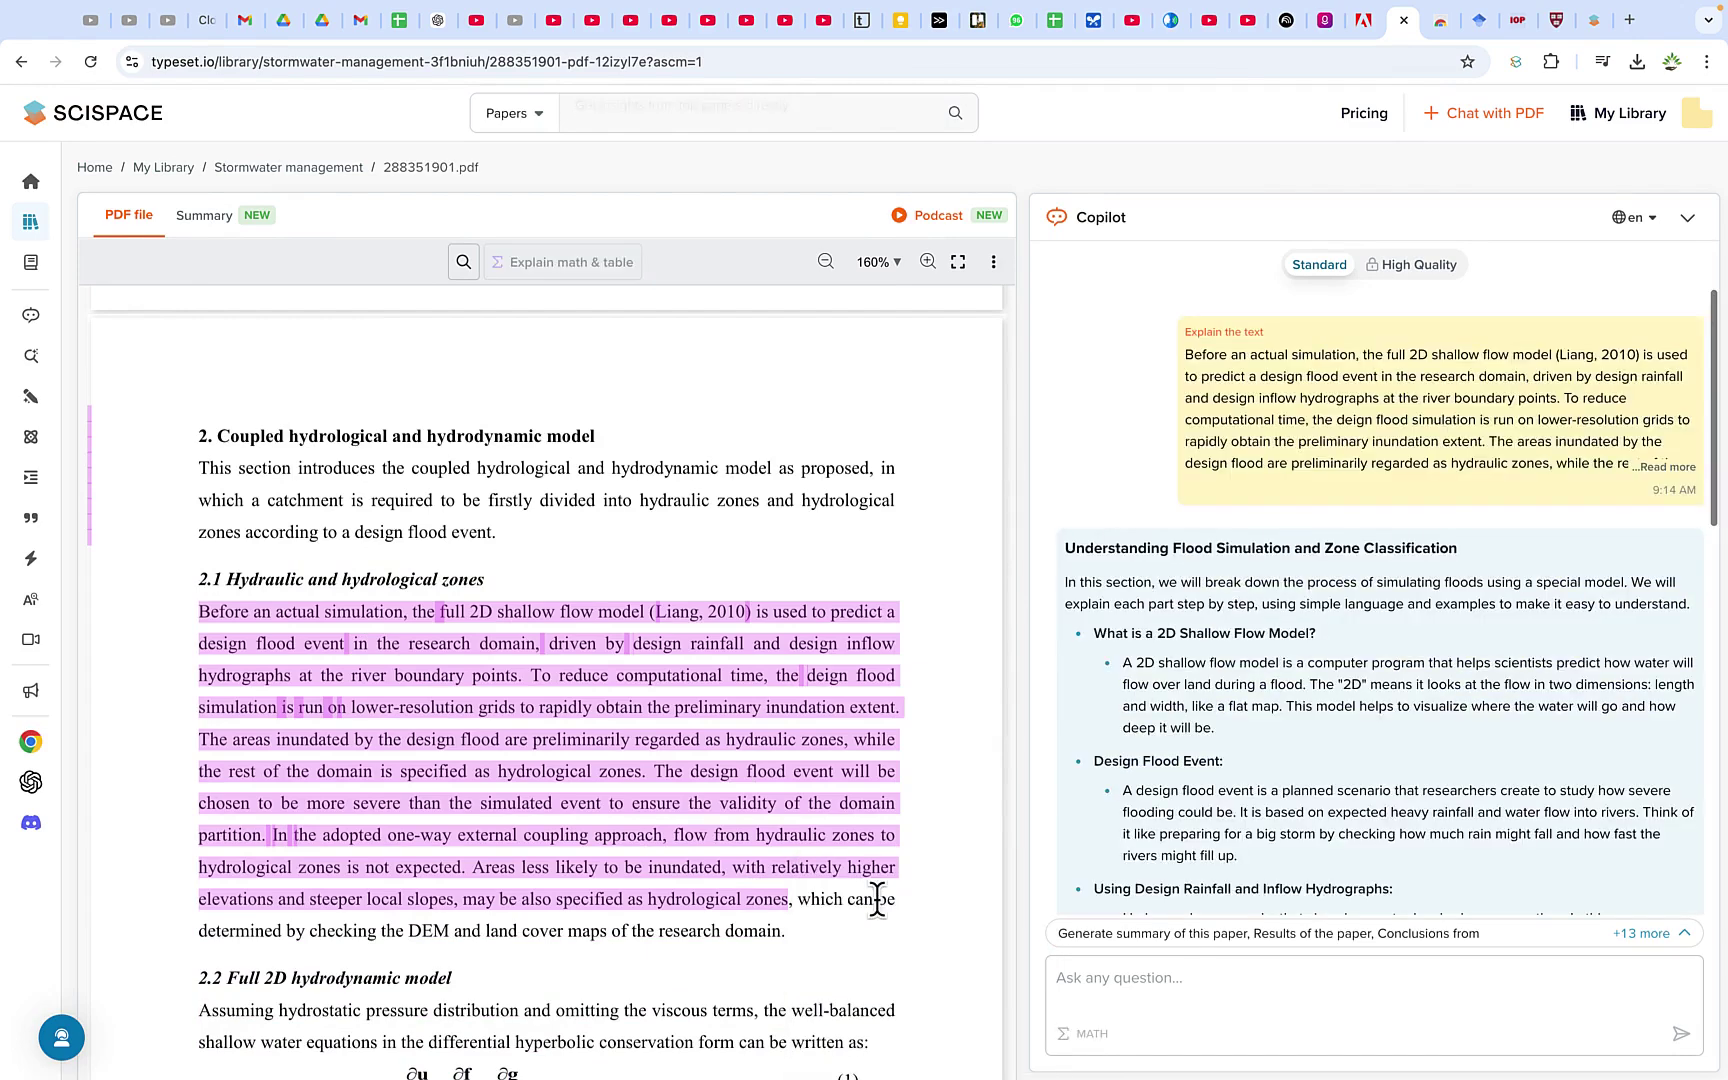
- Read through Copilot's explanation of the selected paragraph, including its summary and suggested follow-up questions
{"action": "scroll", "coordinate": [1183, 703], "scroll_direction": "down", "scroll_amount": 2}
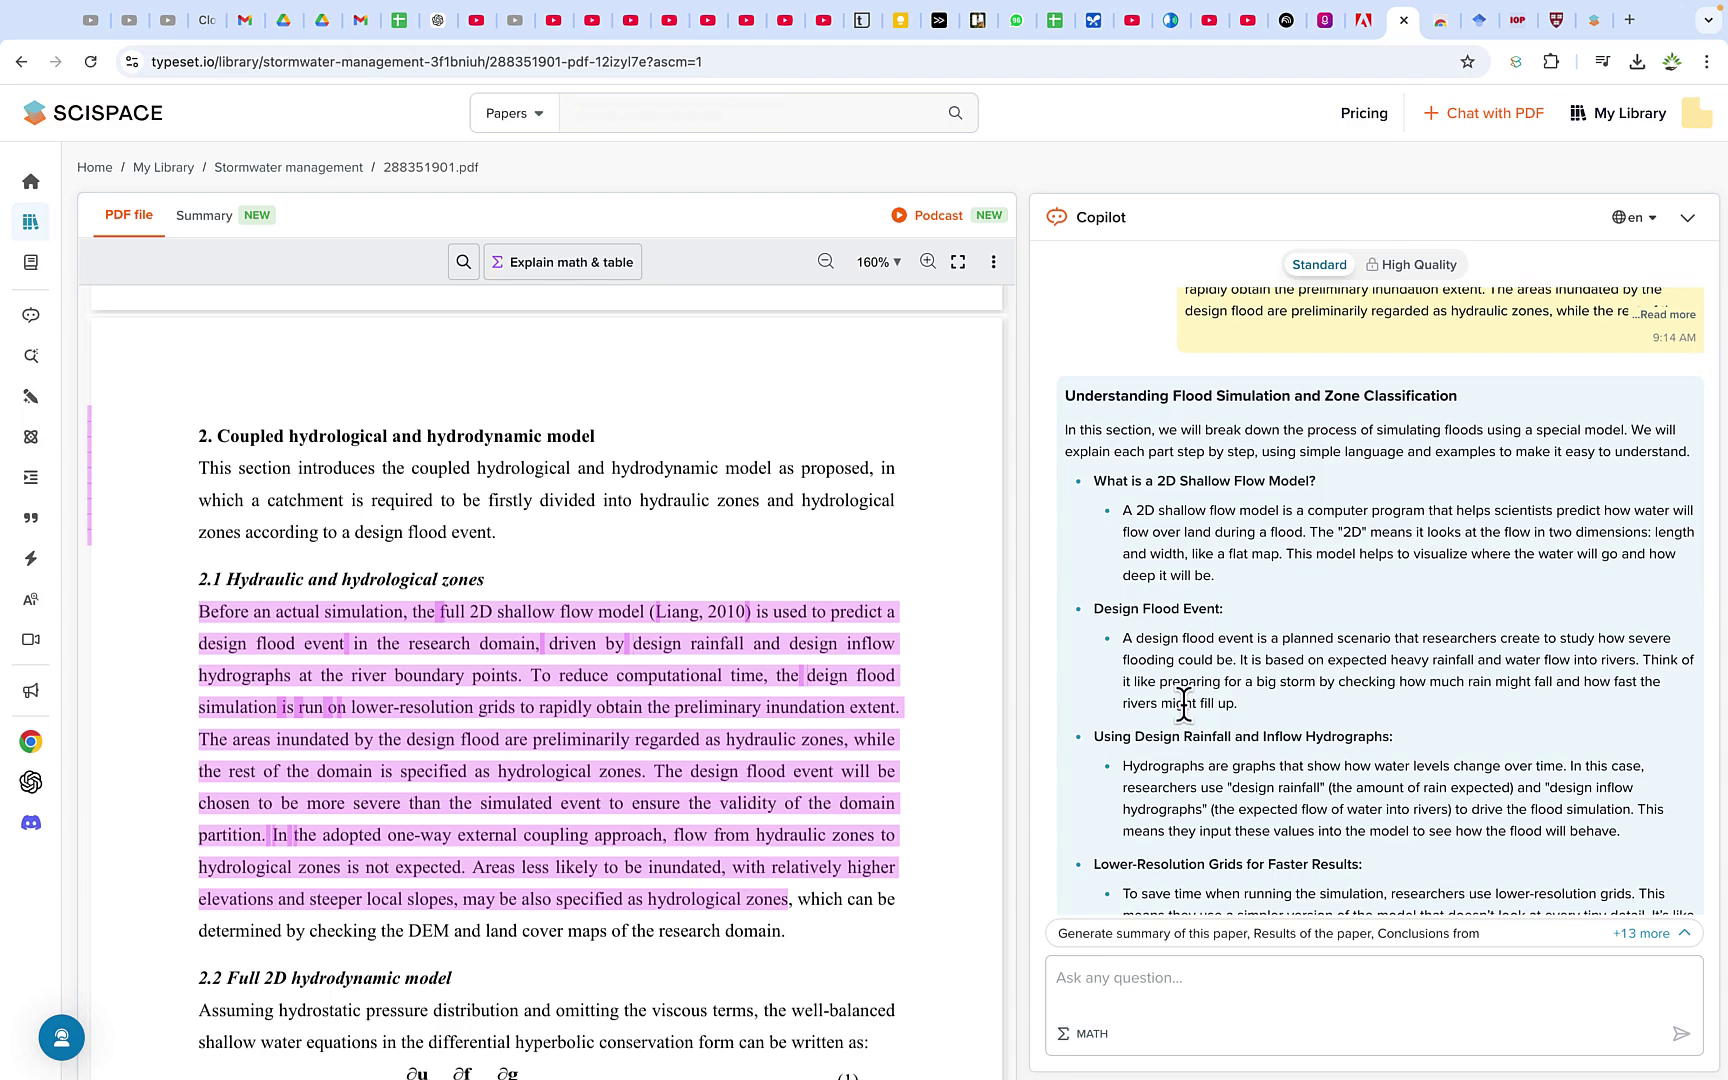
{"action": "scroll", "coordinate": [1219, 683], "scroll_direction": "down", "scroll_amount": 4}
{"action": "scroll", "coordinate": [1221, 686], "scroll_direction": "up", "scroll_amount": 3}
{"action": "scroll", "coordinate": [1221, 686], "scroll_direction": "down", "scroll_amount": 1}
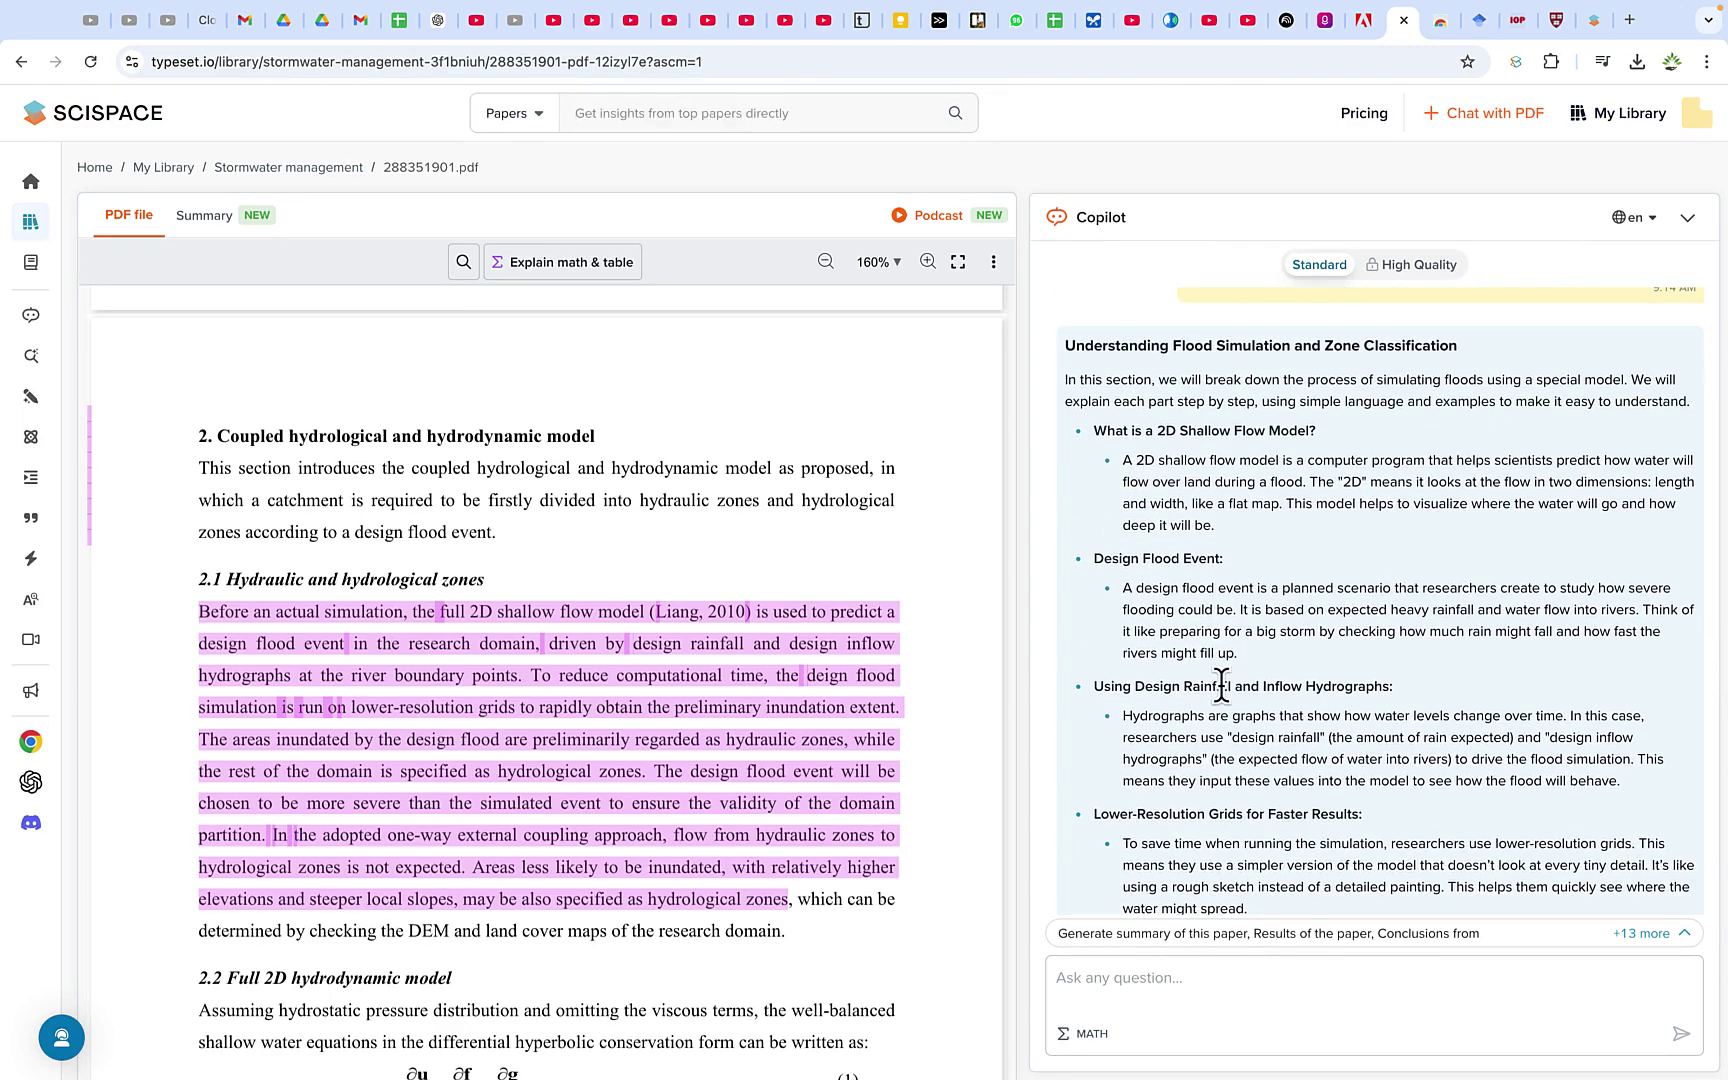
{"action": "scroll", "coordinate": [1221, 686], "scroll_direction": "down", "scroll_amount": 8}
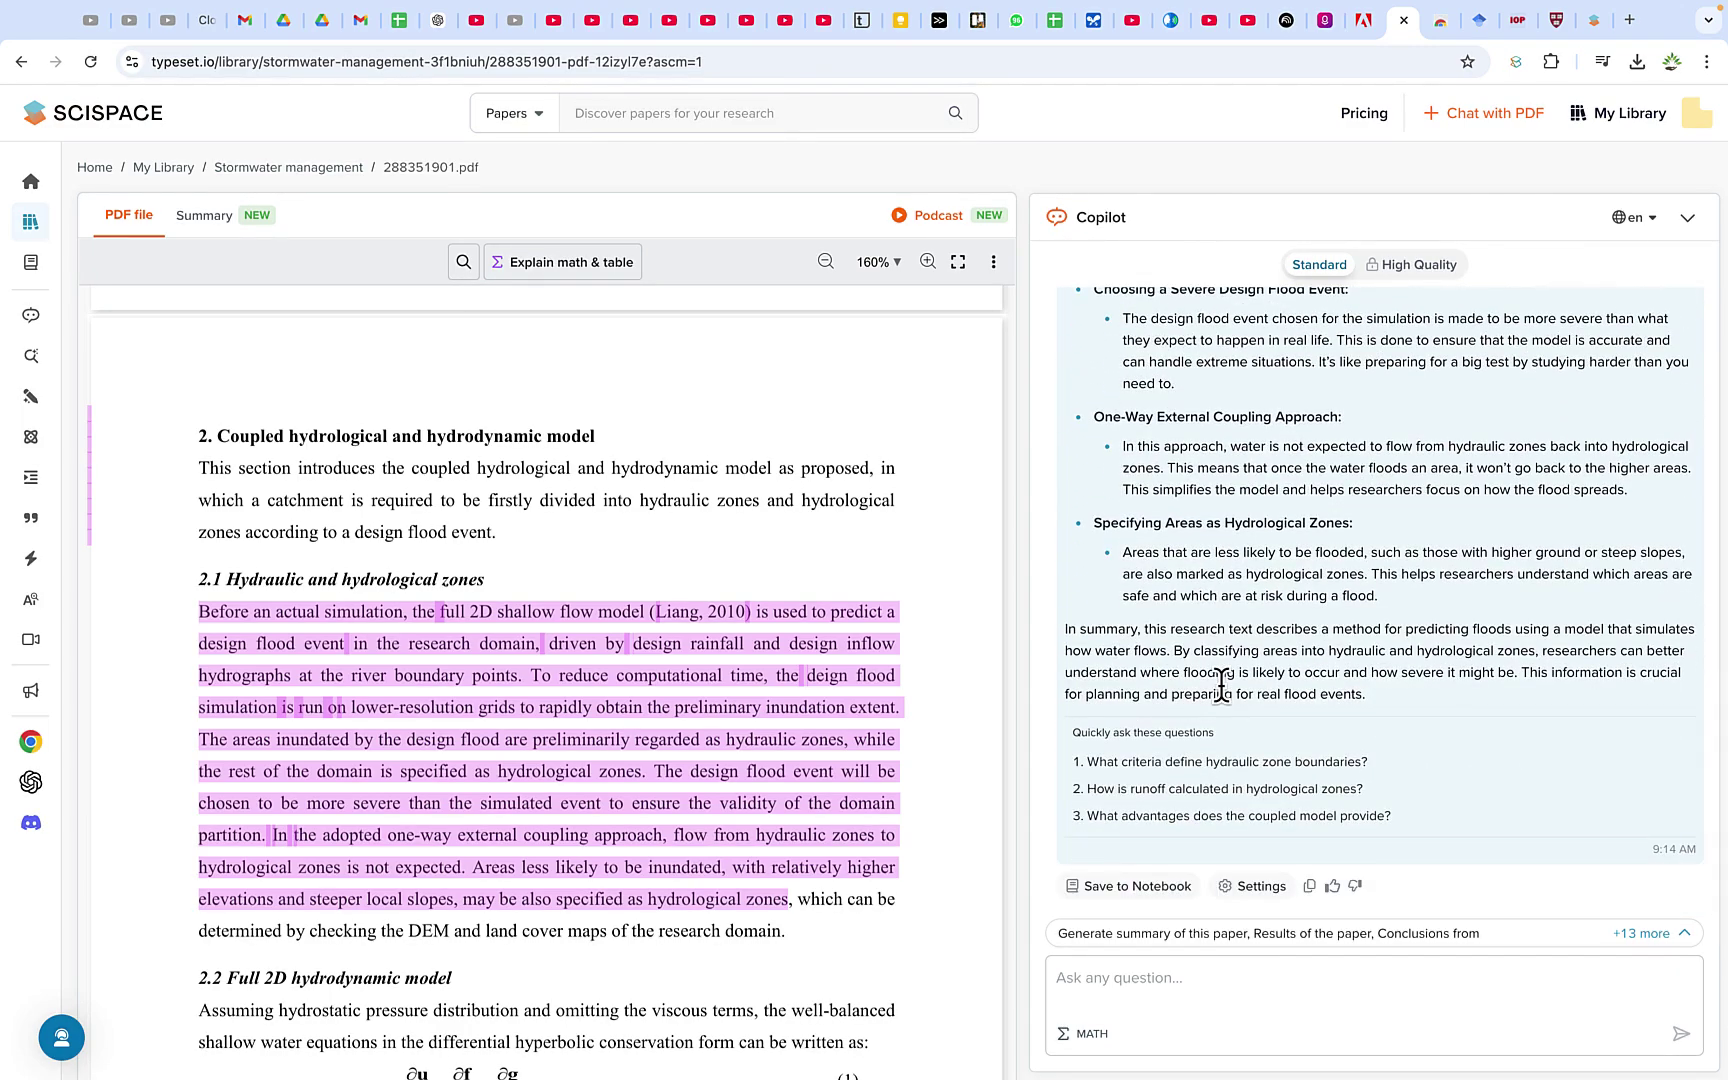
{"action": "scroll", "coordinate": [1221, 686], "scroll_direction": "up", "scroll_amount": 1}
{"action": "scroll", "coordinate": [1221, 686], "scroll_direction": "down", "scroll_amount": 1}
{"action": "scroll", "coordinate": [1221, 686], "scroll_direction": "up", "scroll_amount": 6}
{"action": "scroll", "coordinate": [1221, 686], "scroll_direction": "up", "scroll_amount": 1}
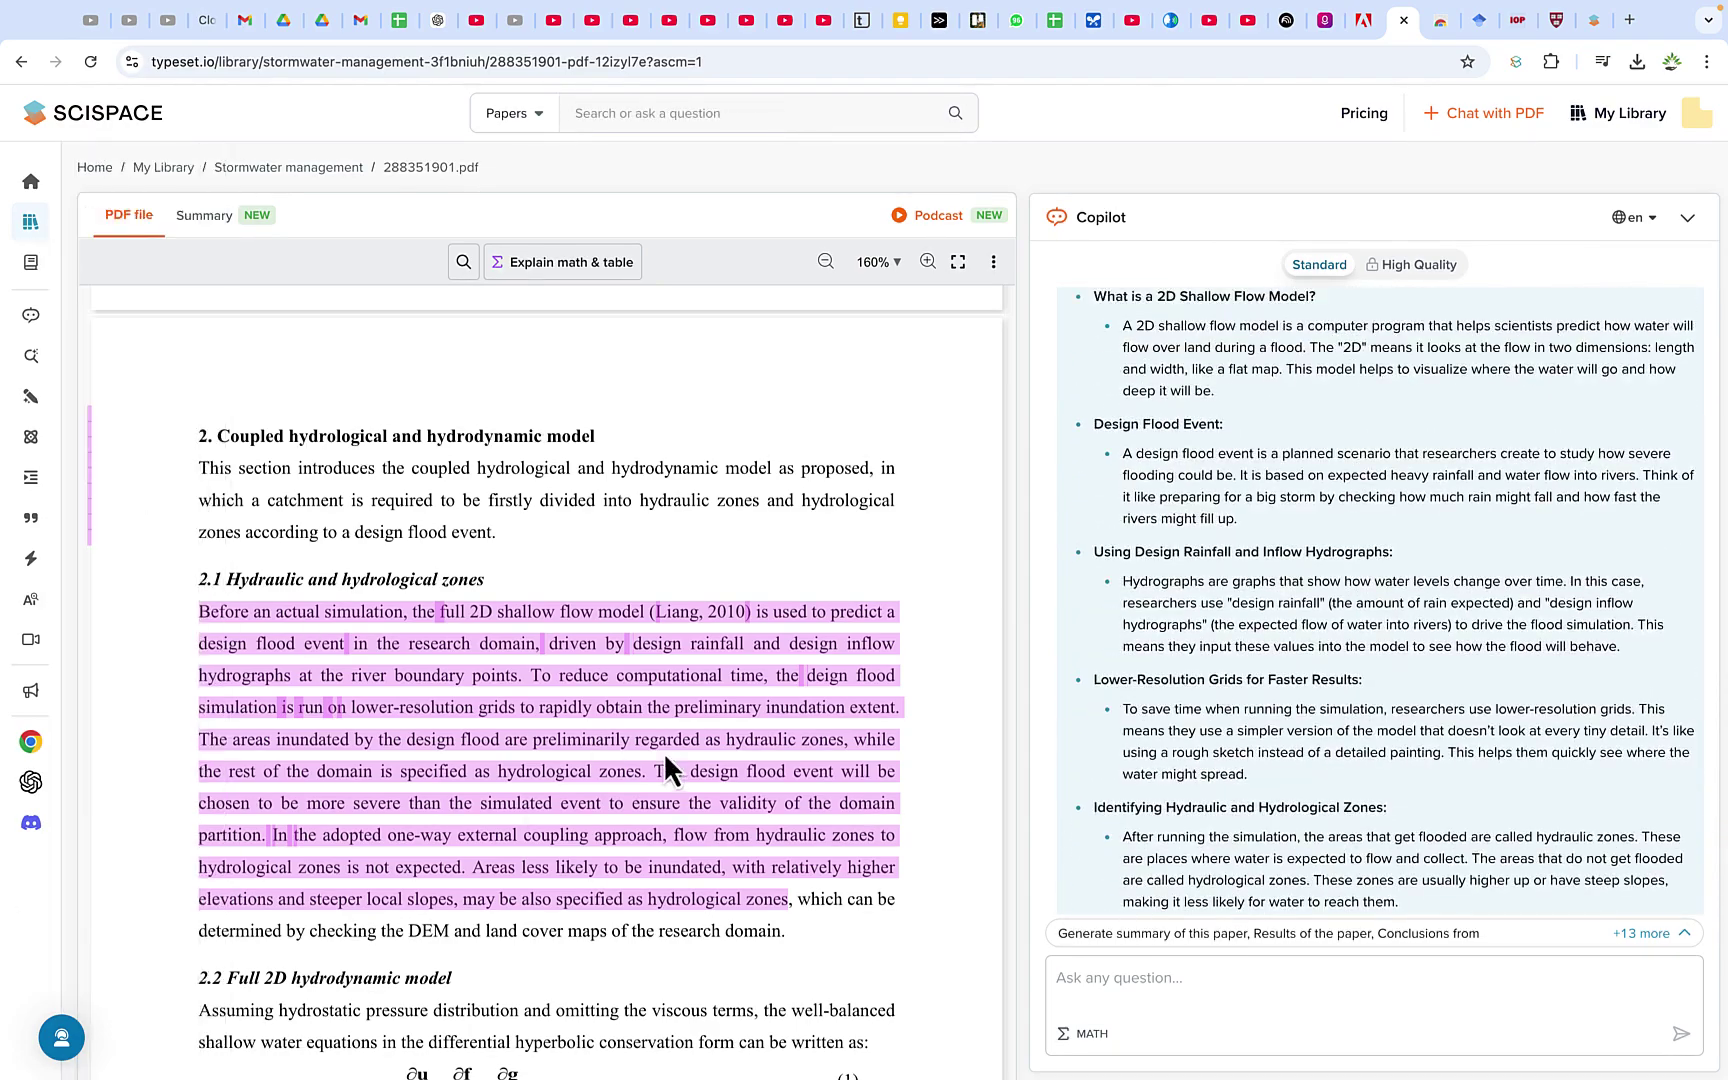
- Capture the vector equations (2) in section 2.2 Full 2D hydrodynamic model and have Copilot explain the math
{"action": "scroll", "coordinate": [1515, 662], "scroll_direction": "down", "scroll_amount": 8}
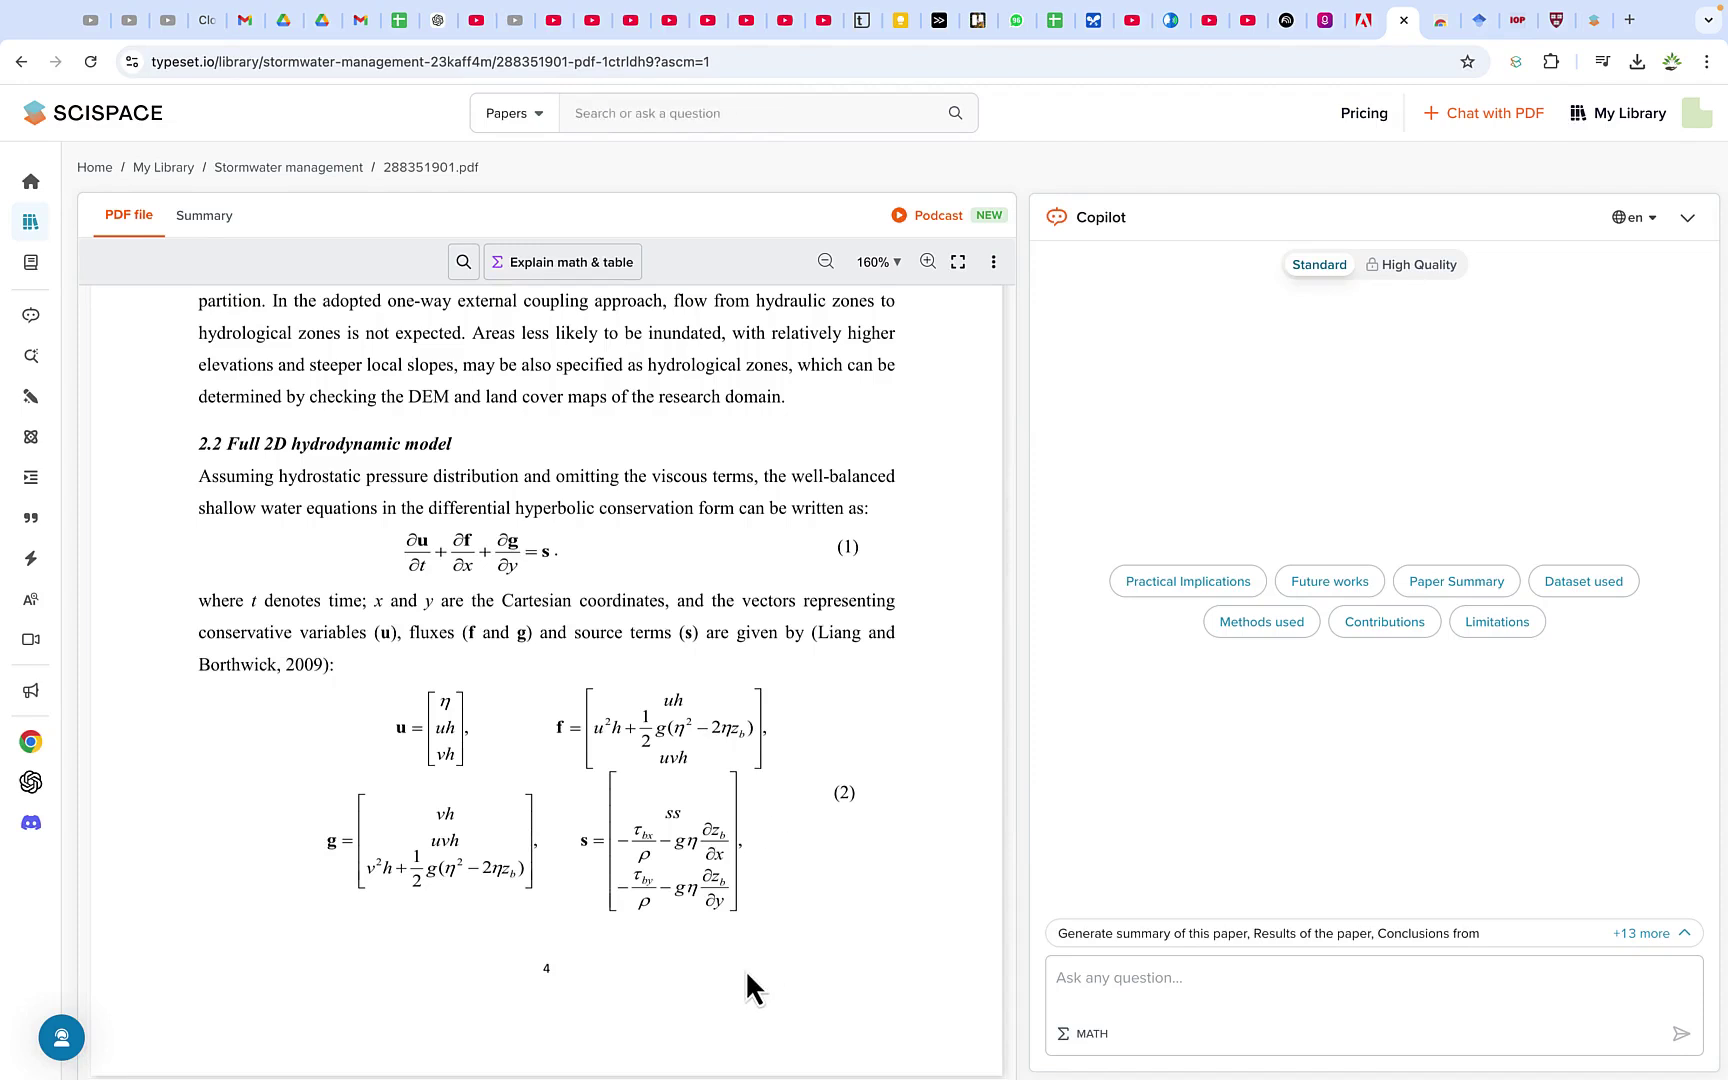
{"action": "left_click", "coordinate": [1083, 1037]}
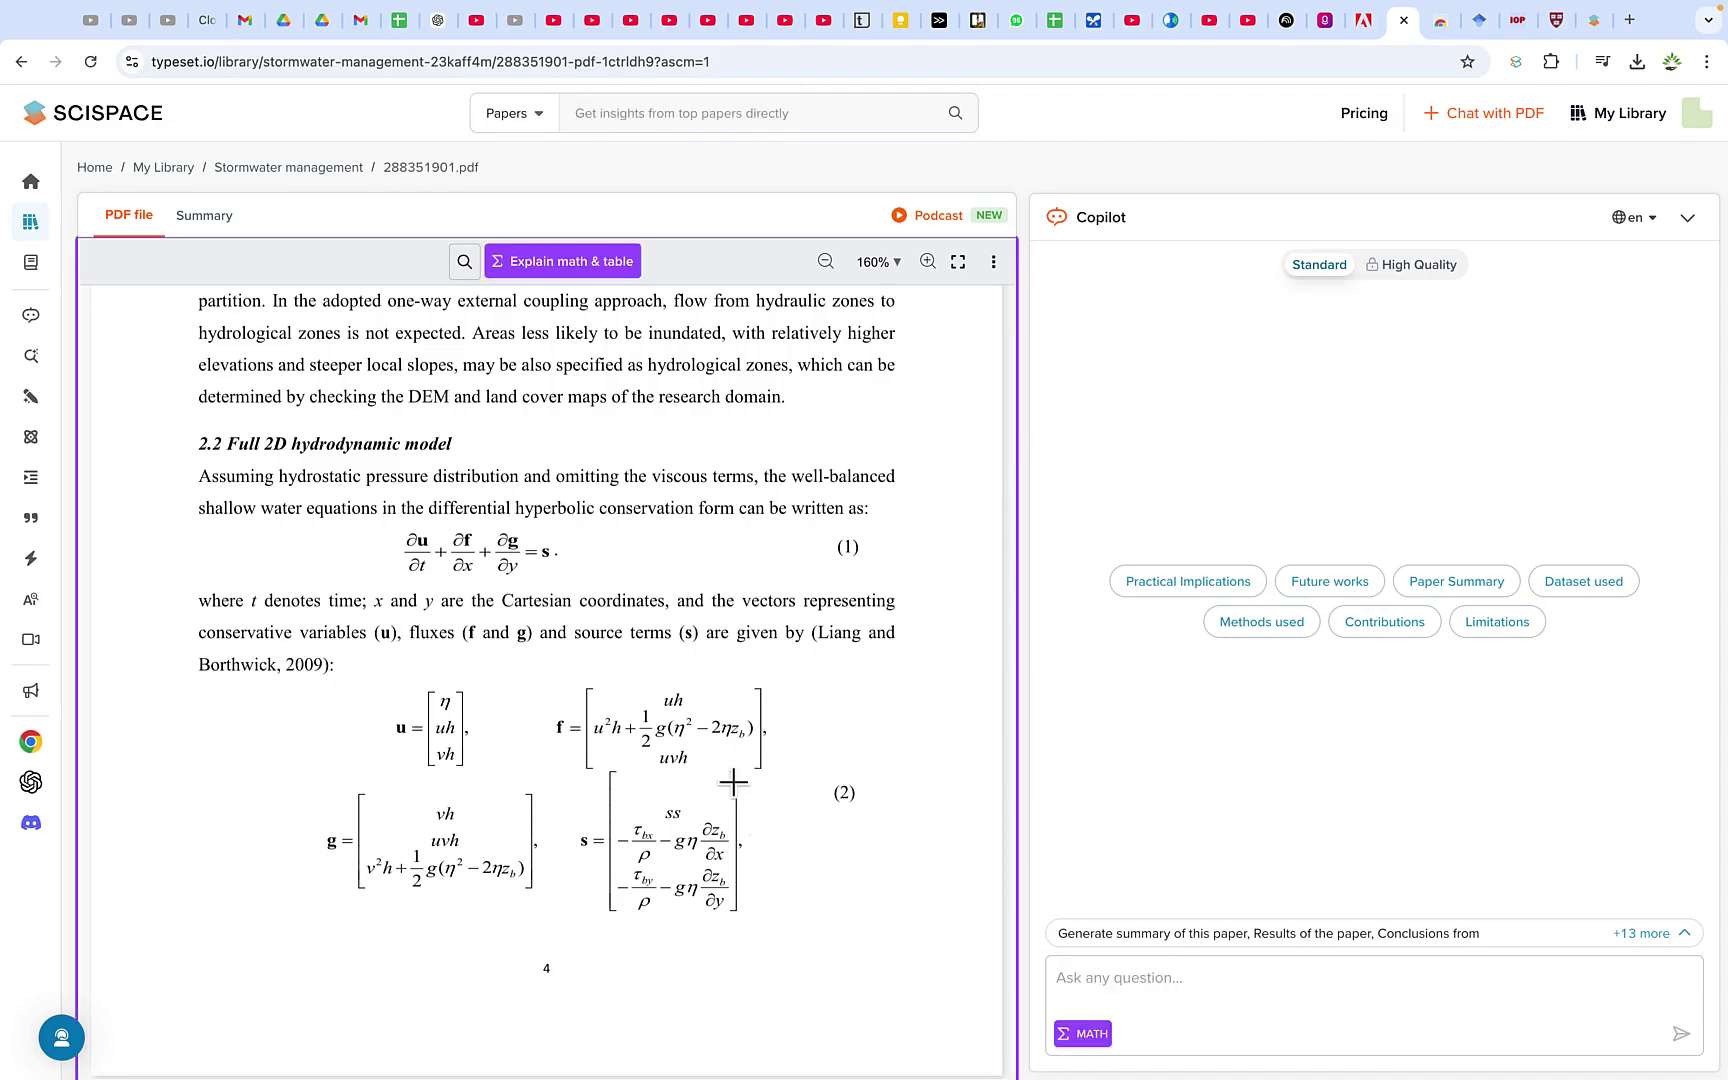
{"action": "left_click_drag", "start_coordinate": [868, 943], "coordinate": [309, 676]}
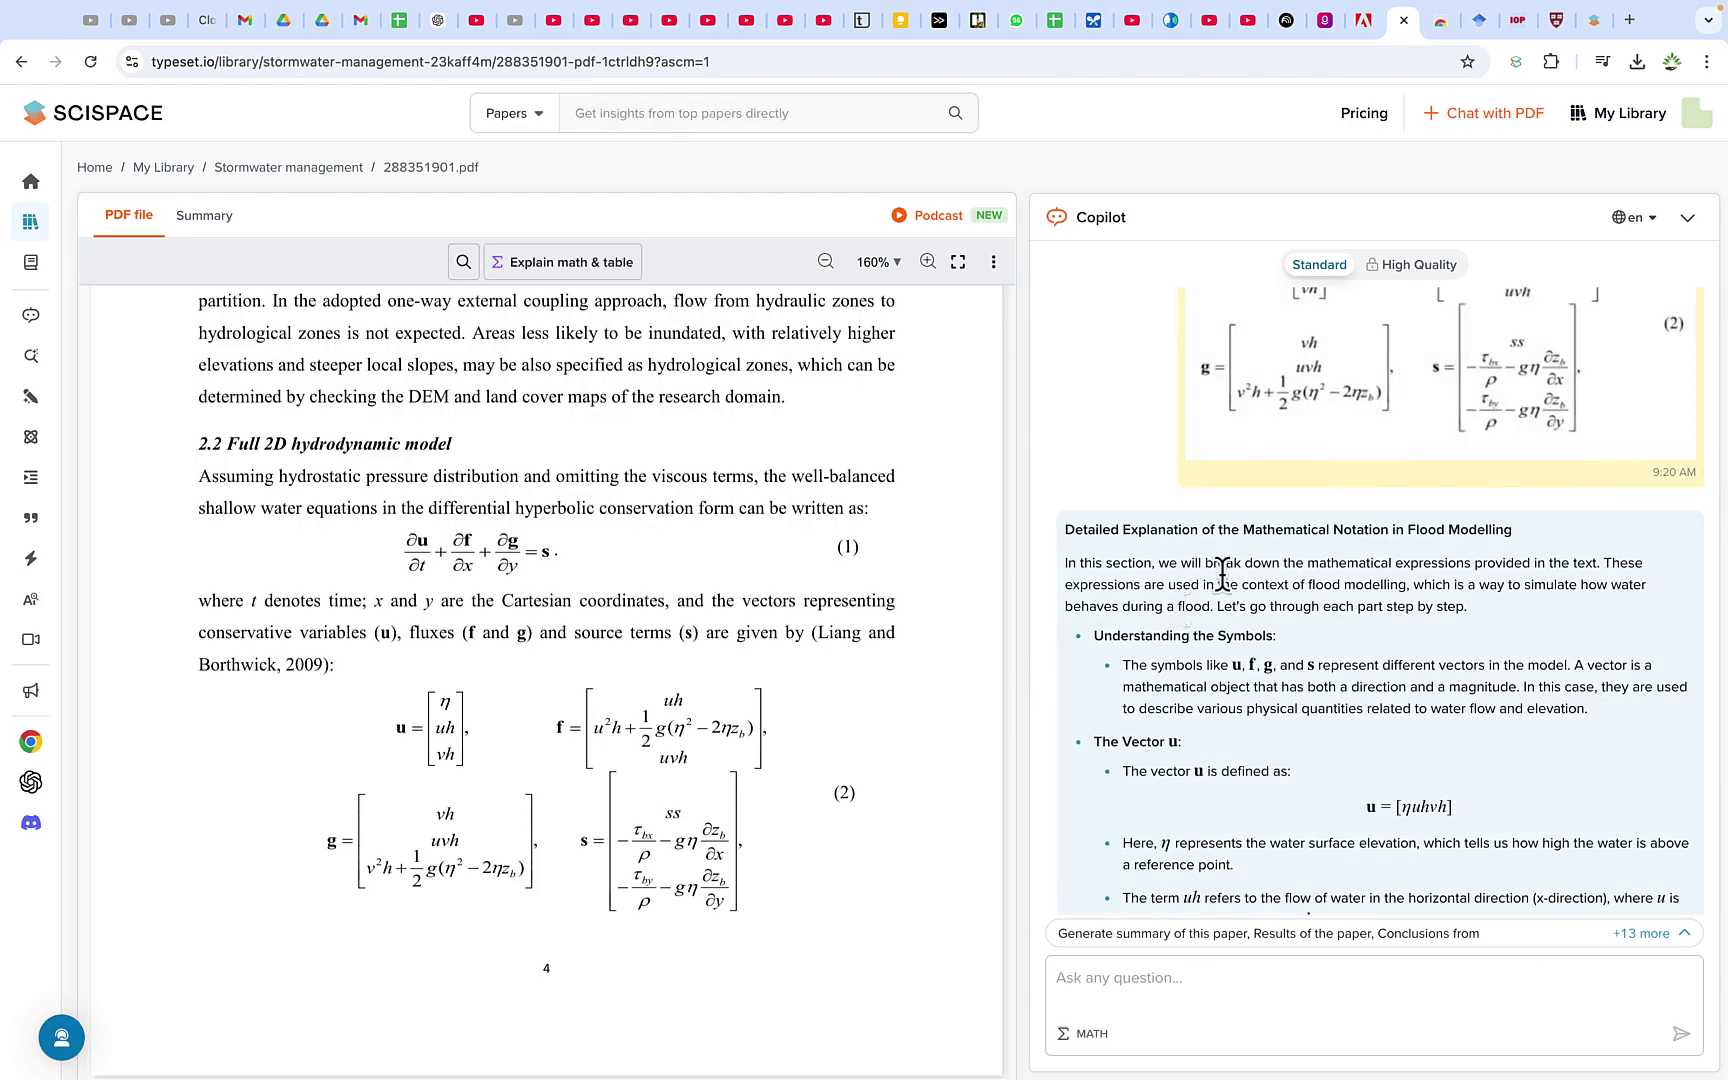
{"action": "scroll", "coordinate": [1409, 396], "scroll_direction": "down", "scroll_amount": 2}
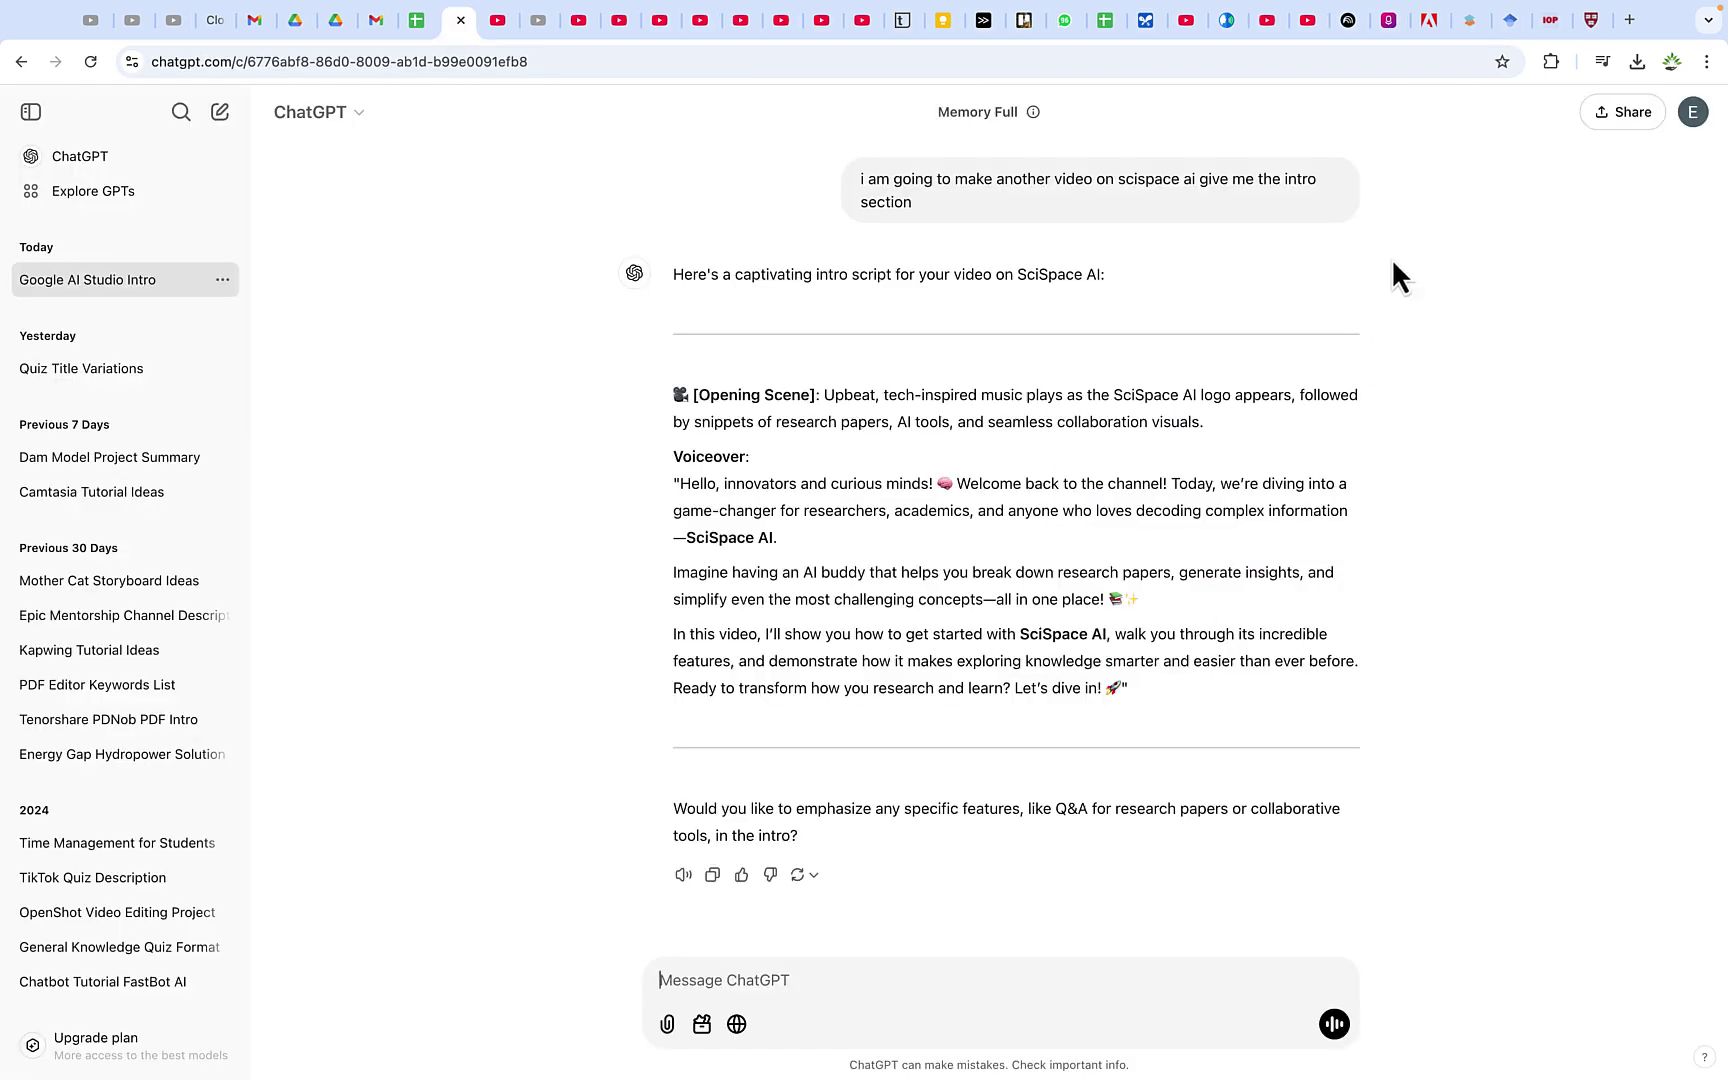
{"action": "left_click", "coordinate": [1469, 22]}
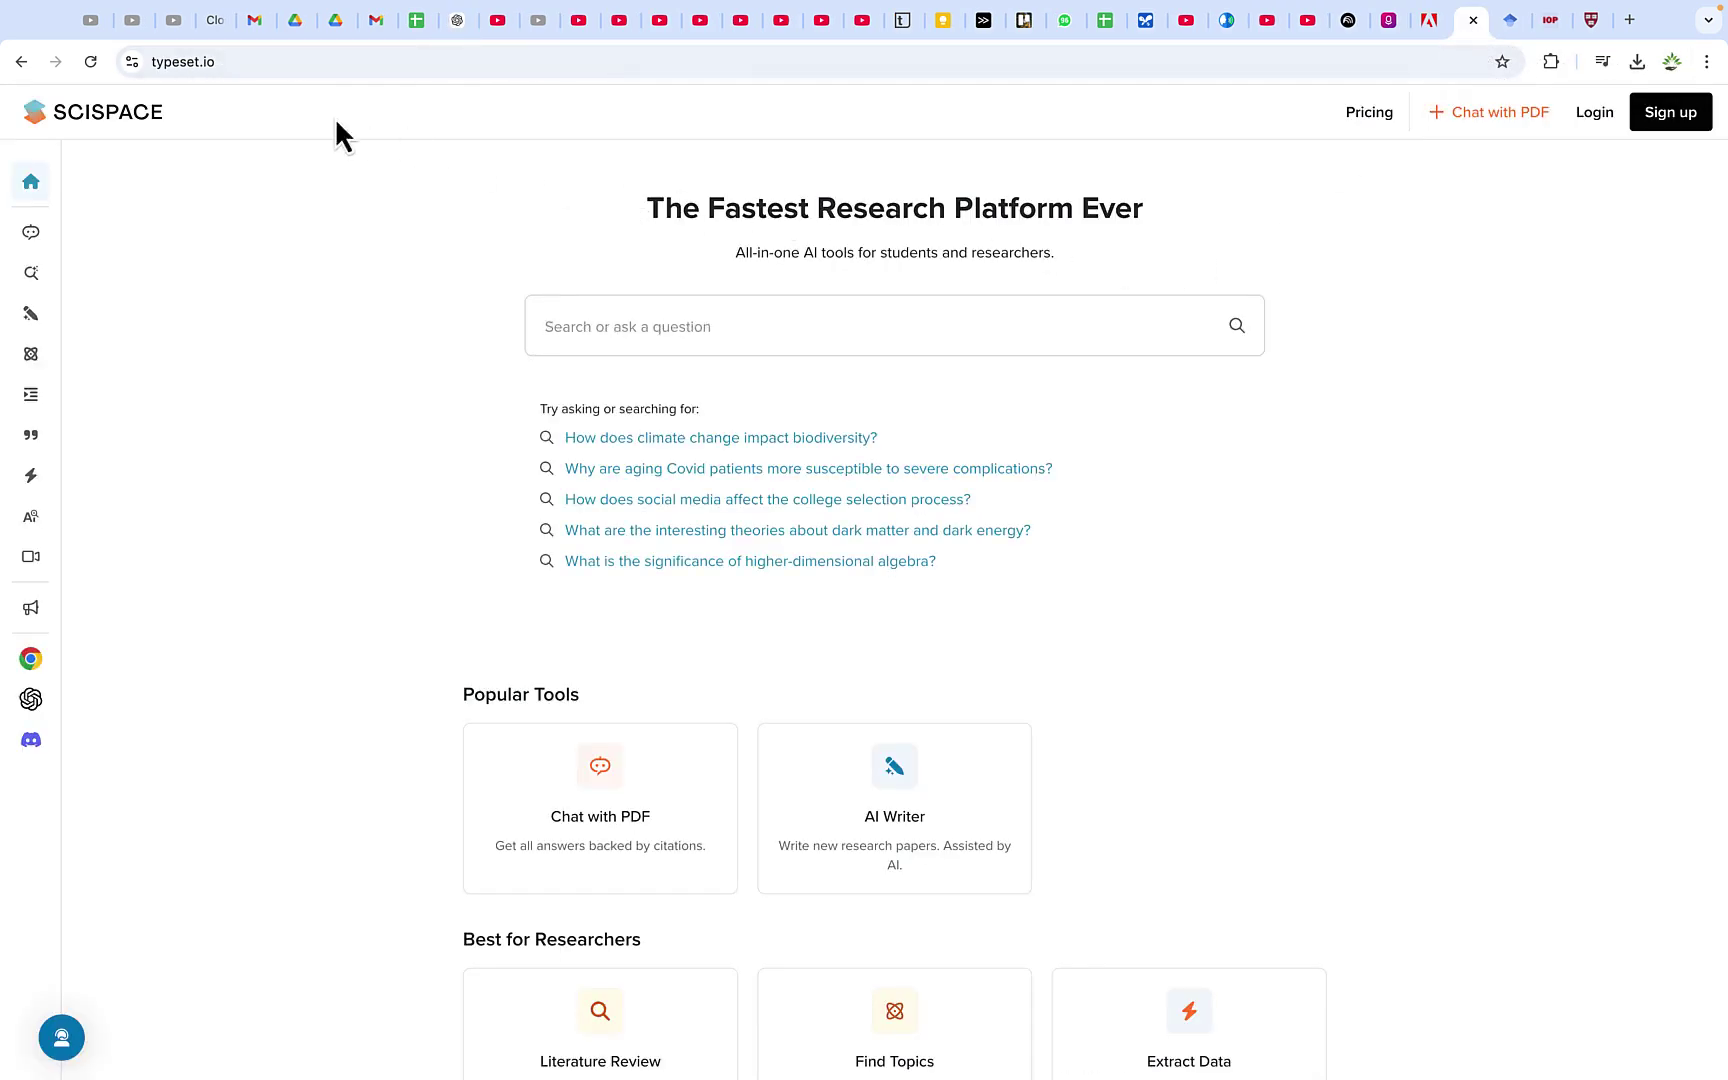
{"action": "left_click", "coordinate": [232, 63]}
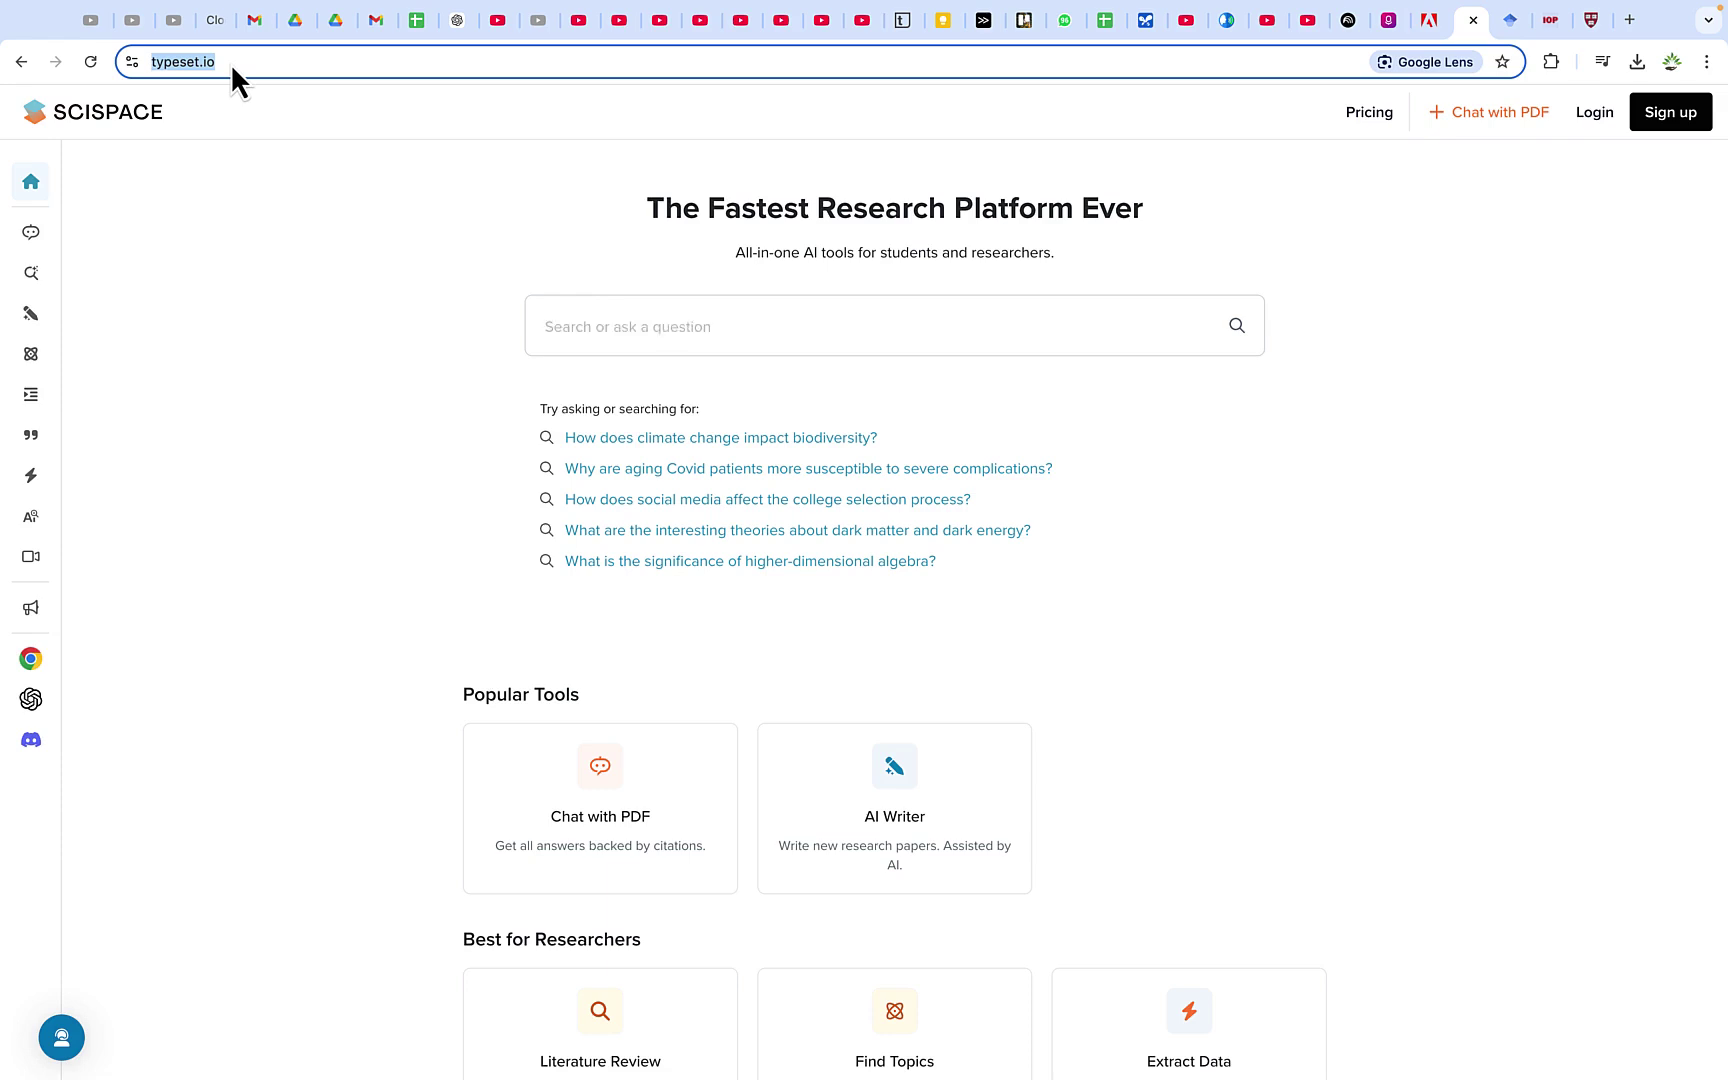
{"action": "key", "text": "Right"}
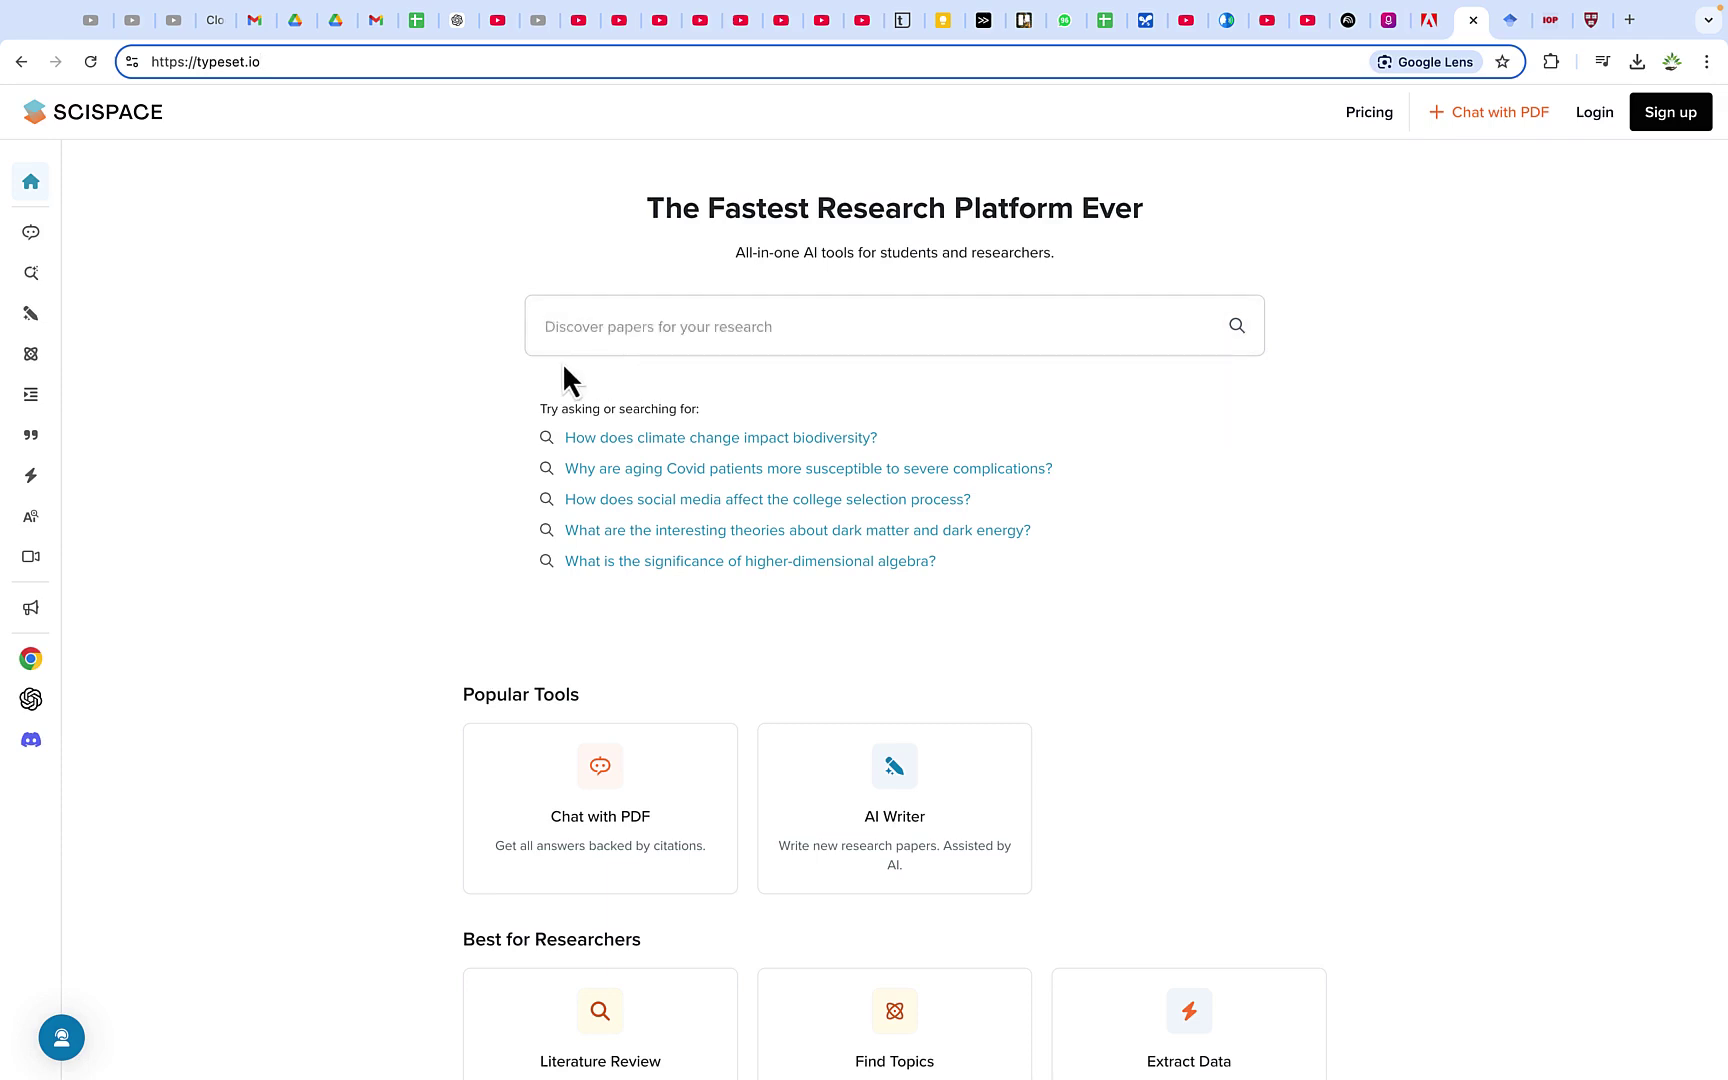
- Review the tools offered on the home page, from Popular Tools down to the SciSpace for Chrome section
{"action": "mouse_move", "coordinate": [29, 196]}
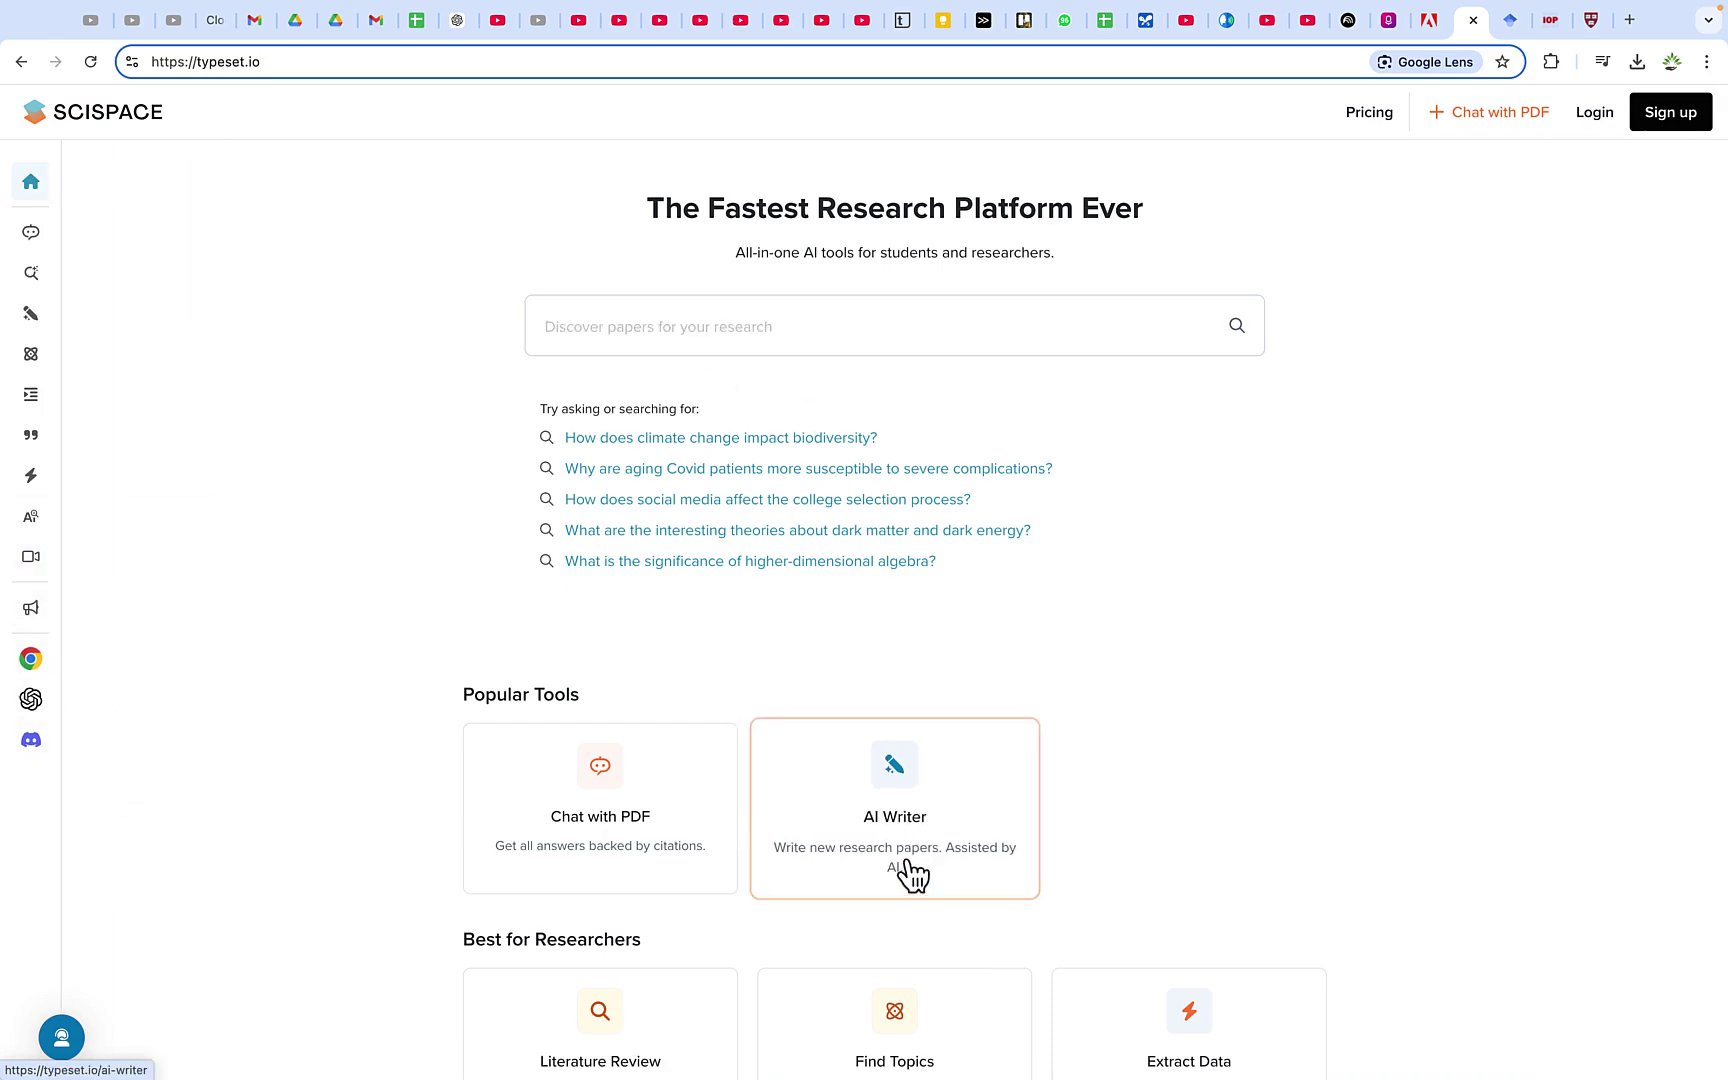
{"action": "scroll", "coordinate": [908, 872], "scroll_direction": "down", "scroll_amount": 5}
{"action": "scroll", "coordinate": [907, 866], "scroll_direction": "down", "scroll_amount": 5}
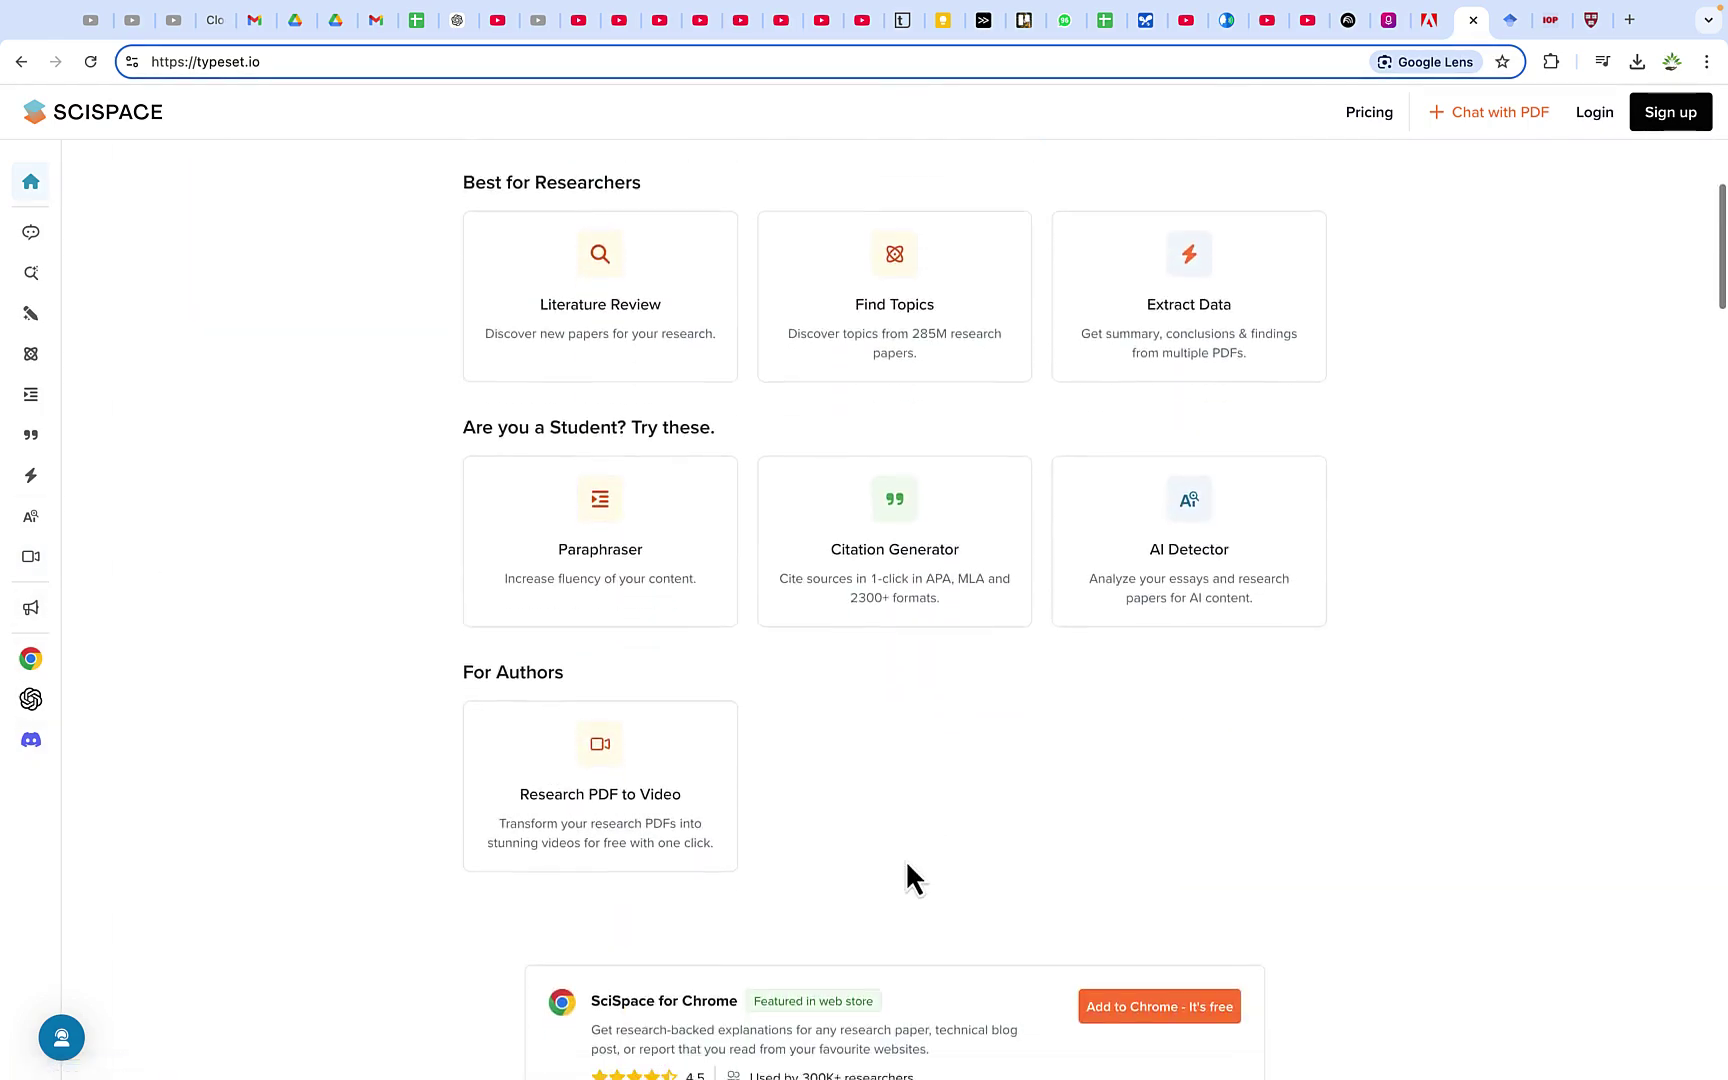
{"action": "scroll", "coordinate": [907, 866], "scroll_direction": "up", "scroll_amount": 6}
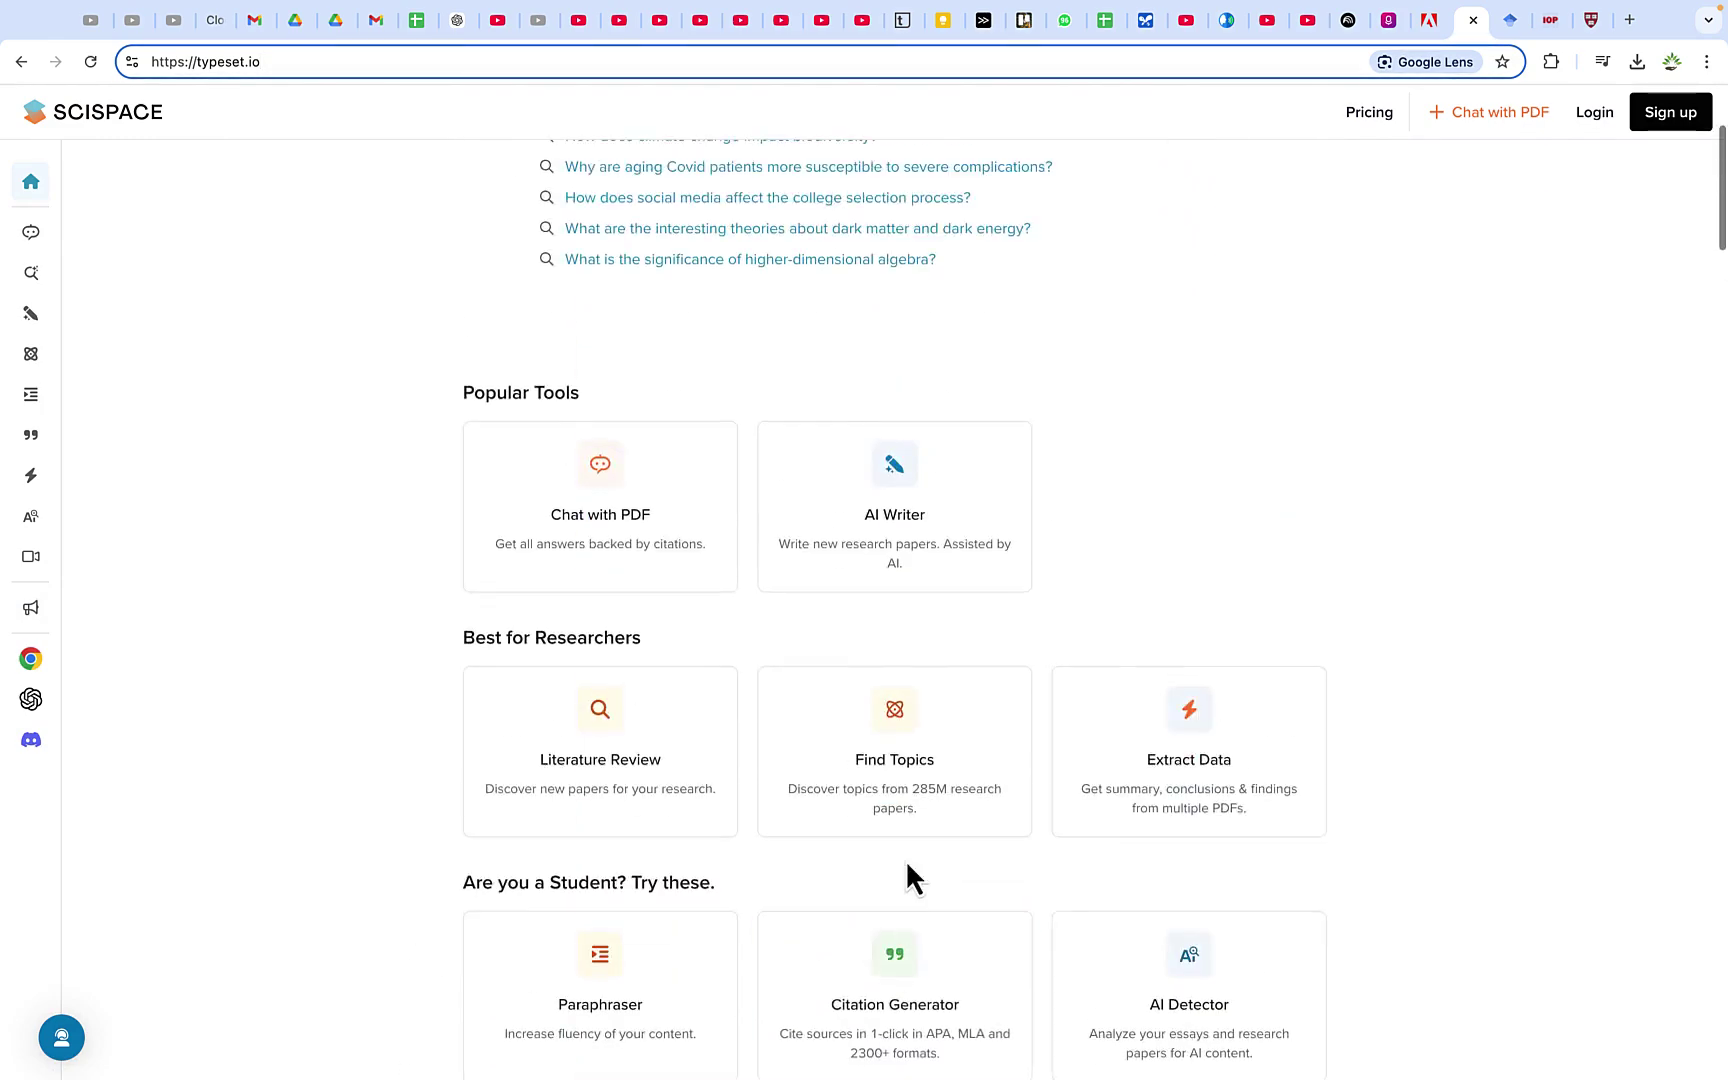
{"action": "scroll", "coordinate": [907, 866], "scroll_direction": "down", "scroll_amount": 5}
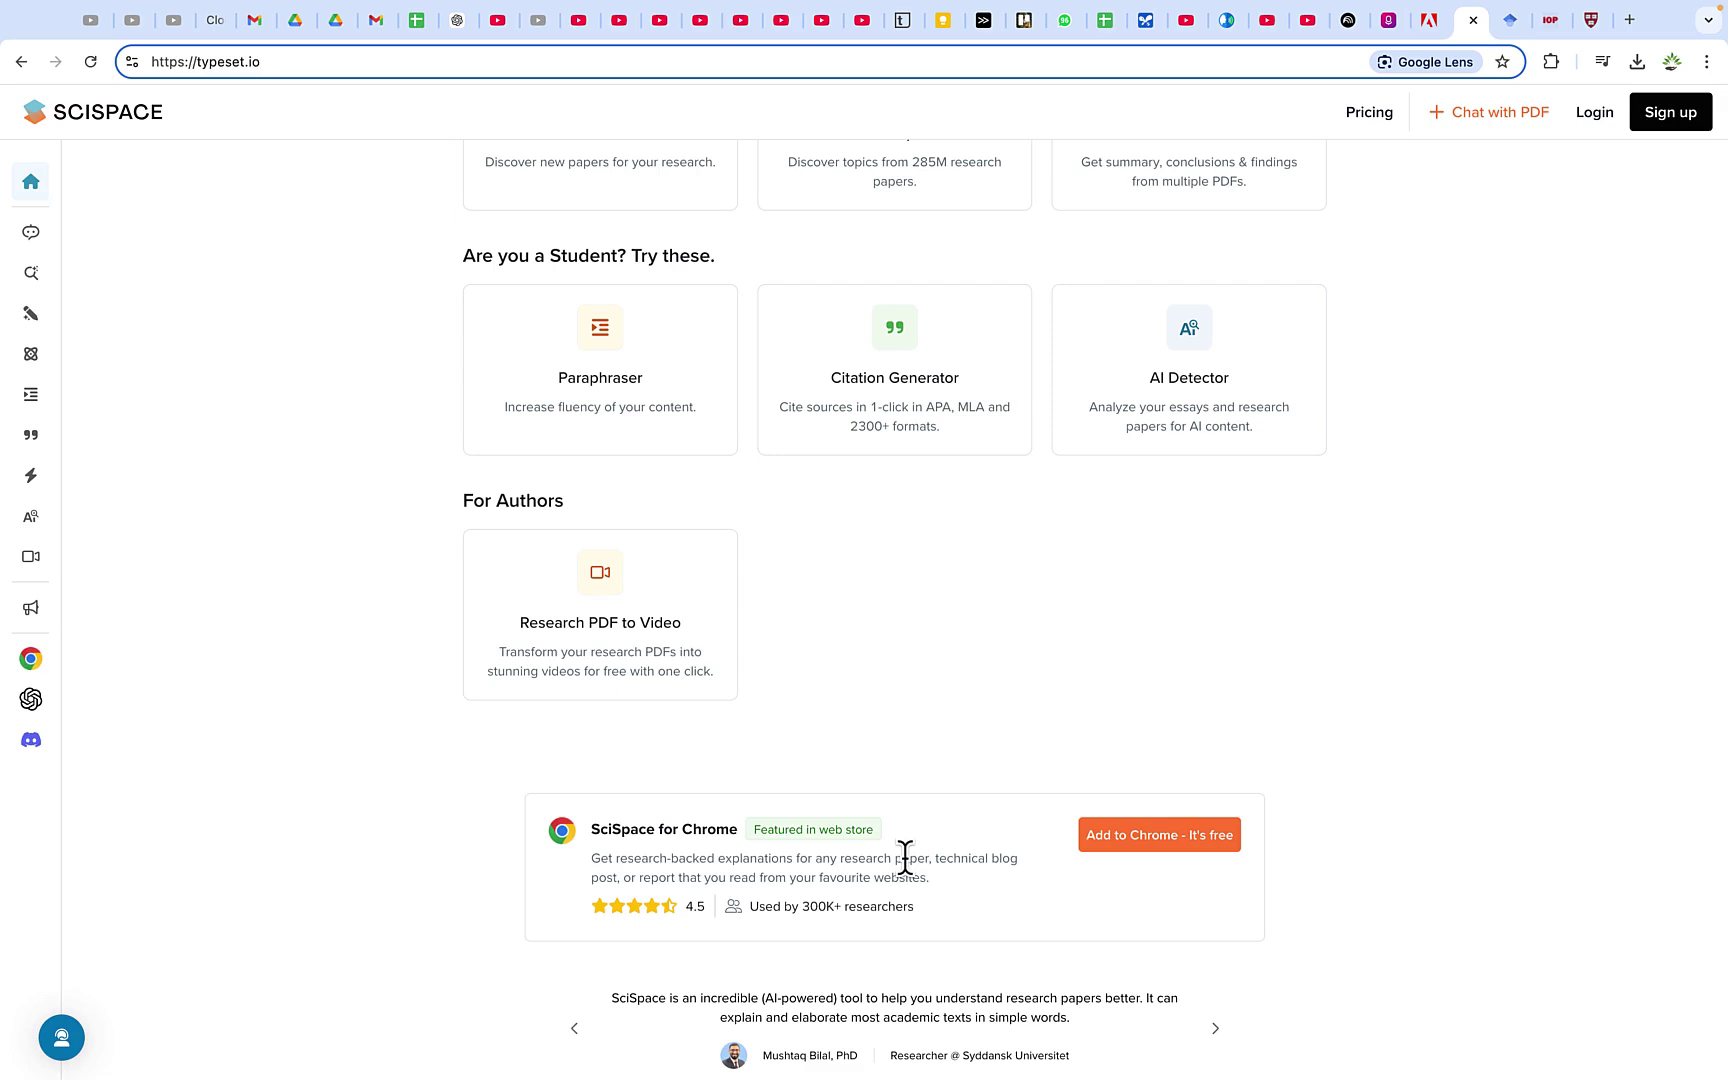
{"action": "scroll", "coordinate": [807, 817], "scroll_direction": "up", "scroll_amount": 1}
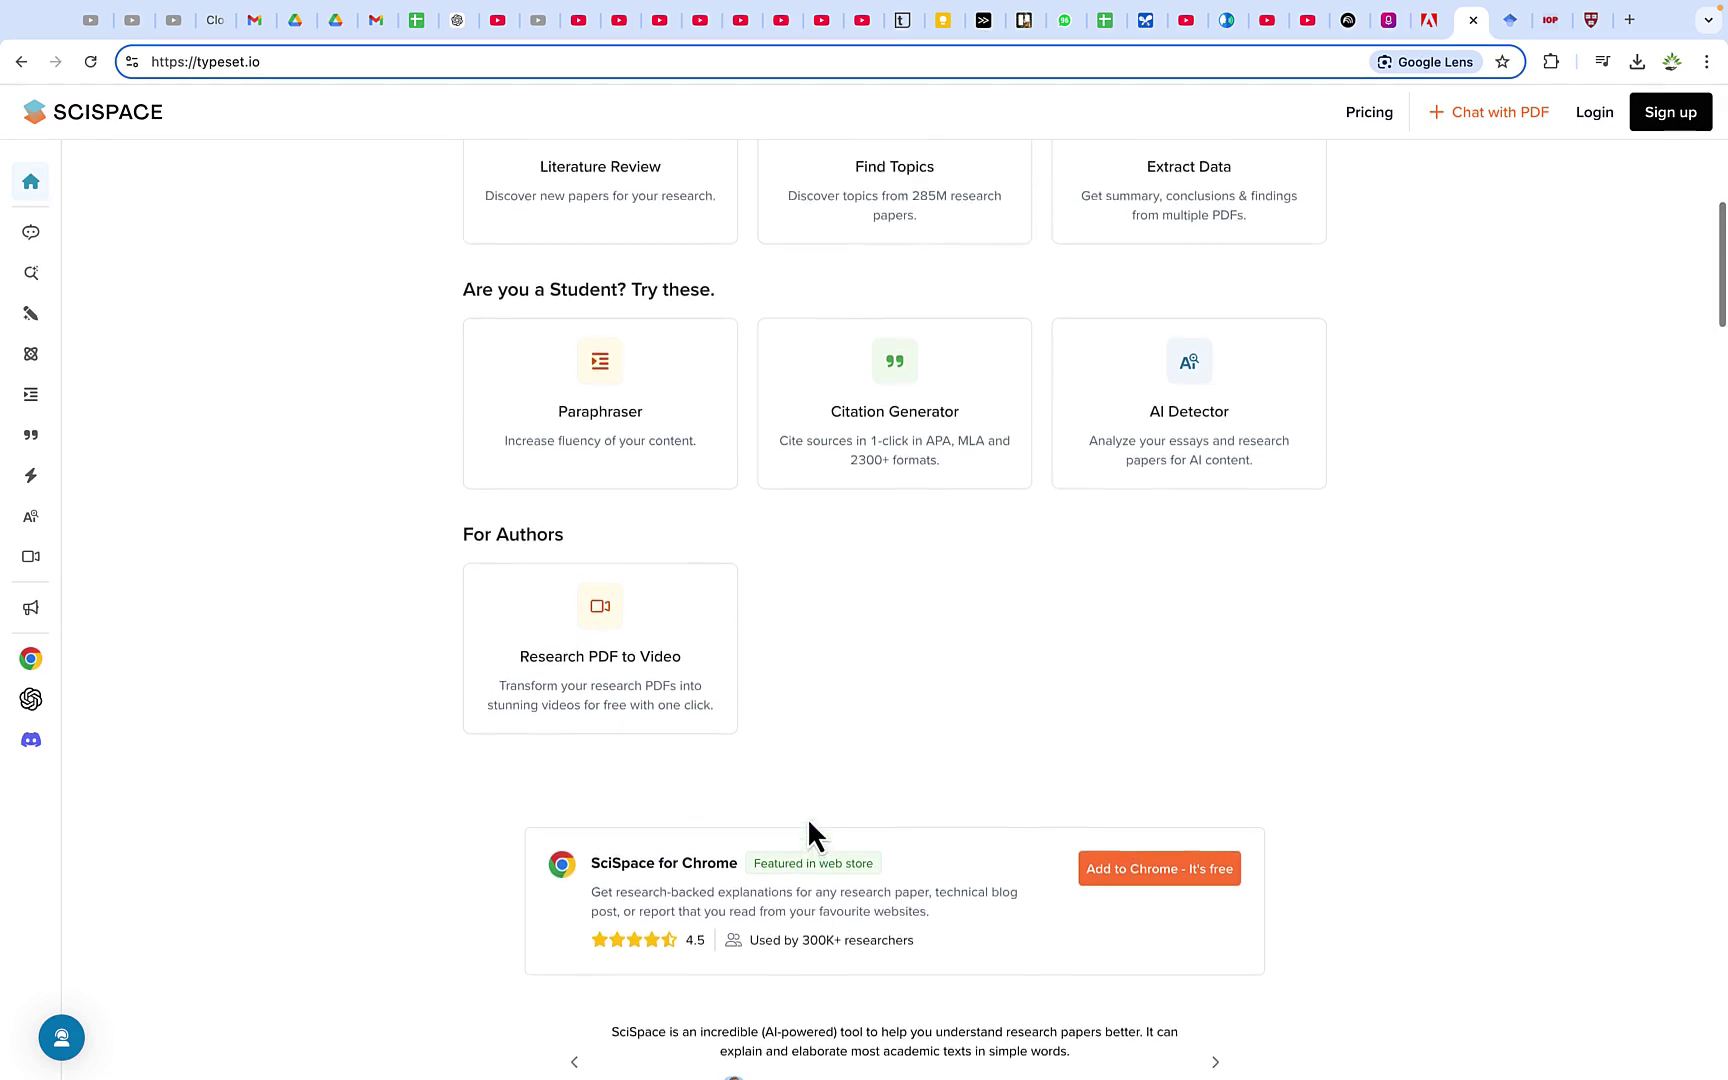
{"action": "scroll", "coordinate": [807, 817], "scroll_direction": "down", "scroll_amount": 5}
{"action": "scroll", "coordinate": [807, 817], "scroll_direction": "up", "scroll_amount": 3}
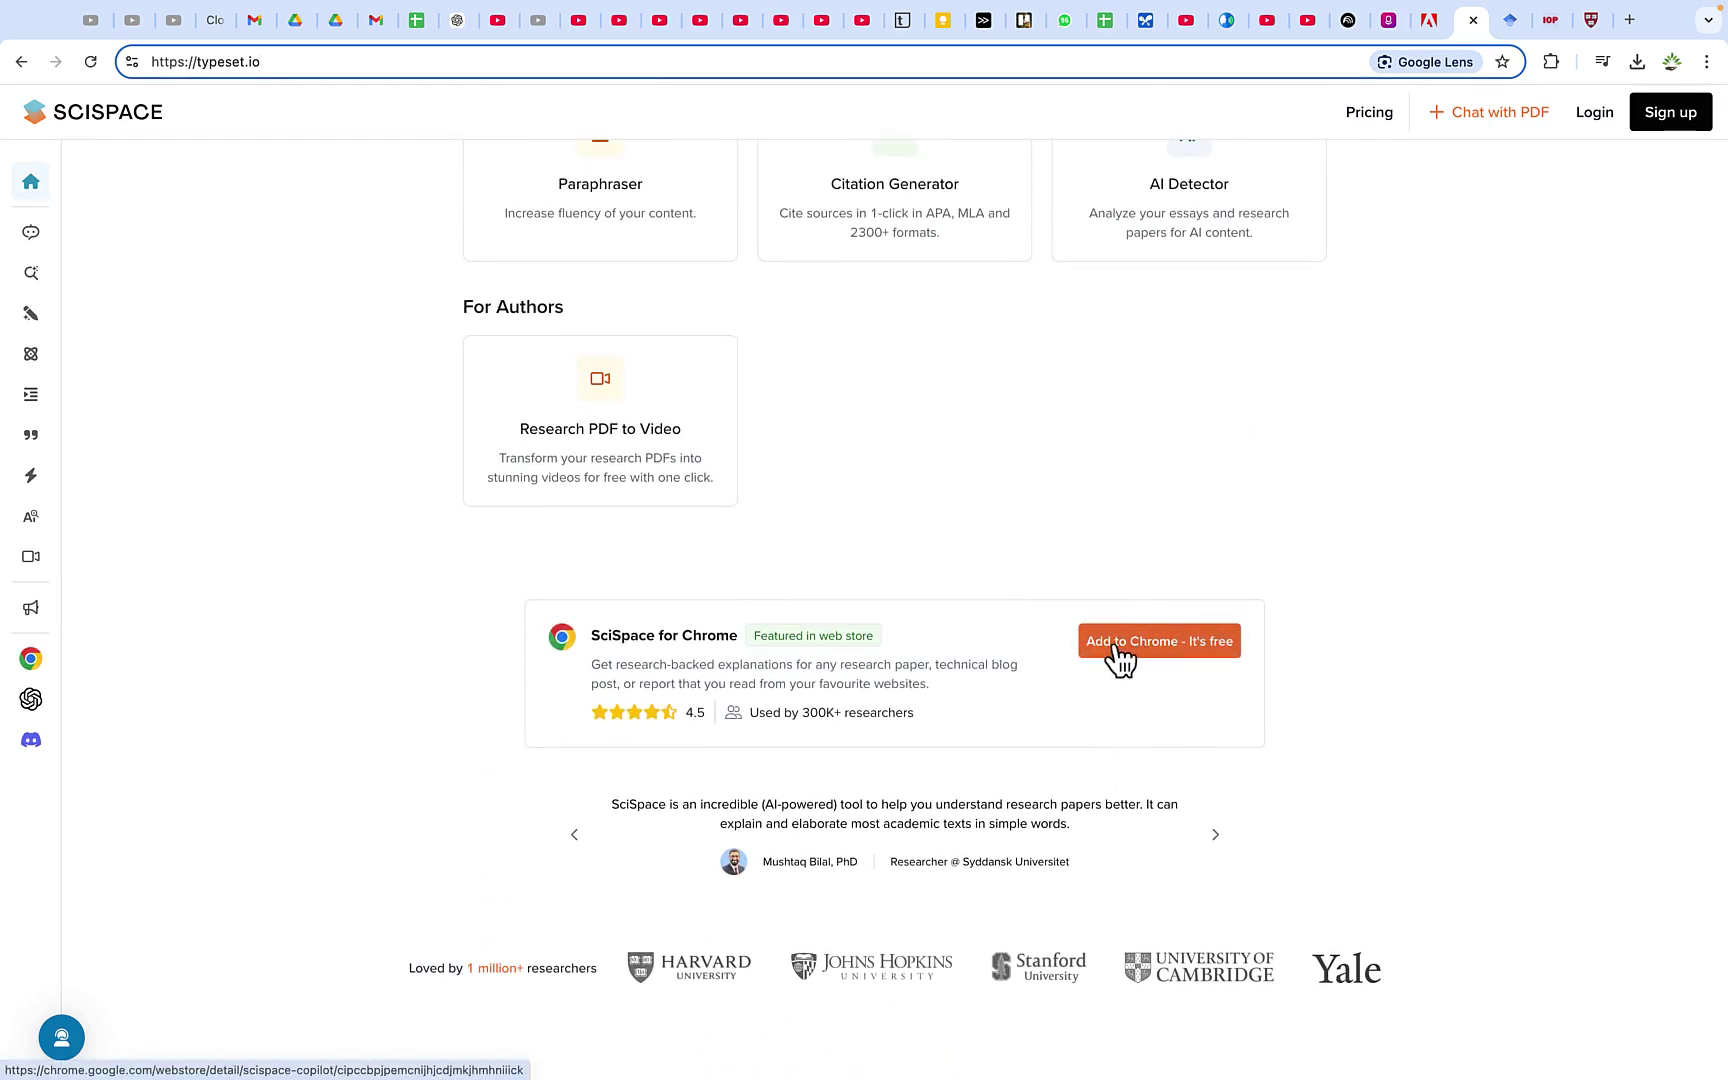
- Install the "SciSpace: Do hours of research in minutes" extension from the Chrome Web Store
{"action": "mouse_move", "coordinate": [35, 660]}
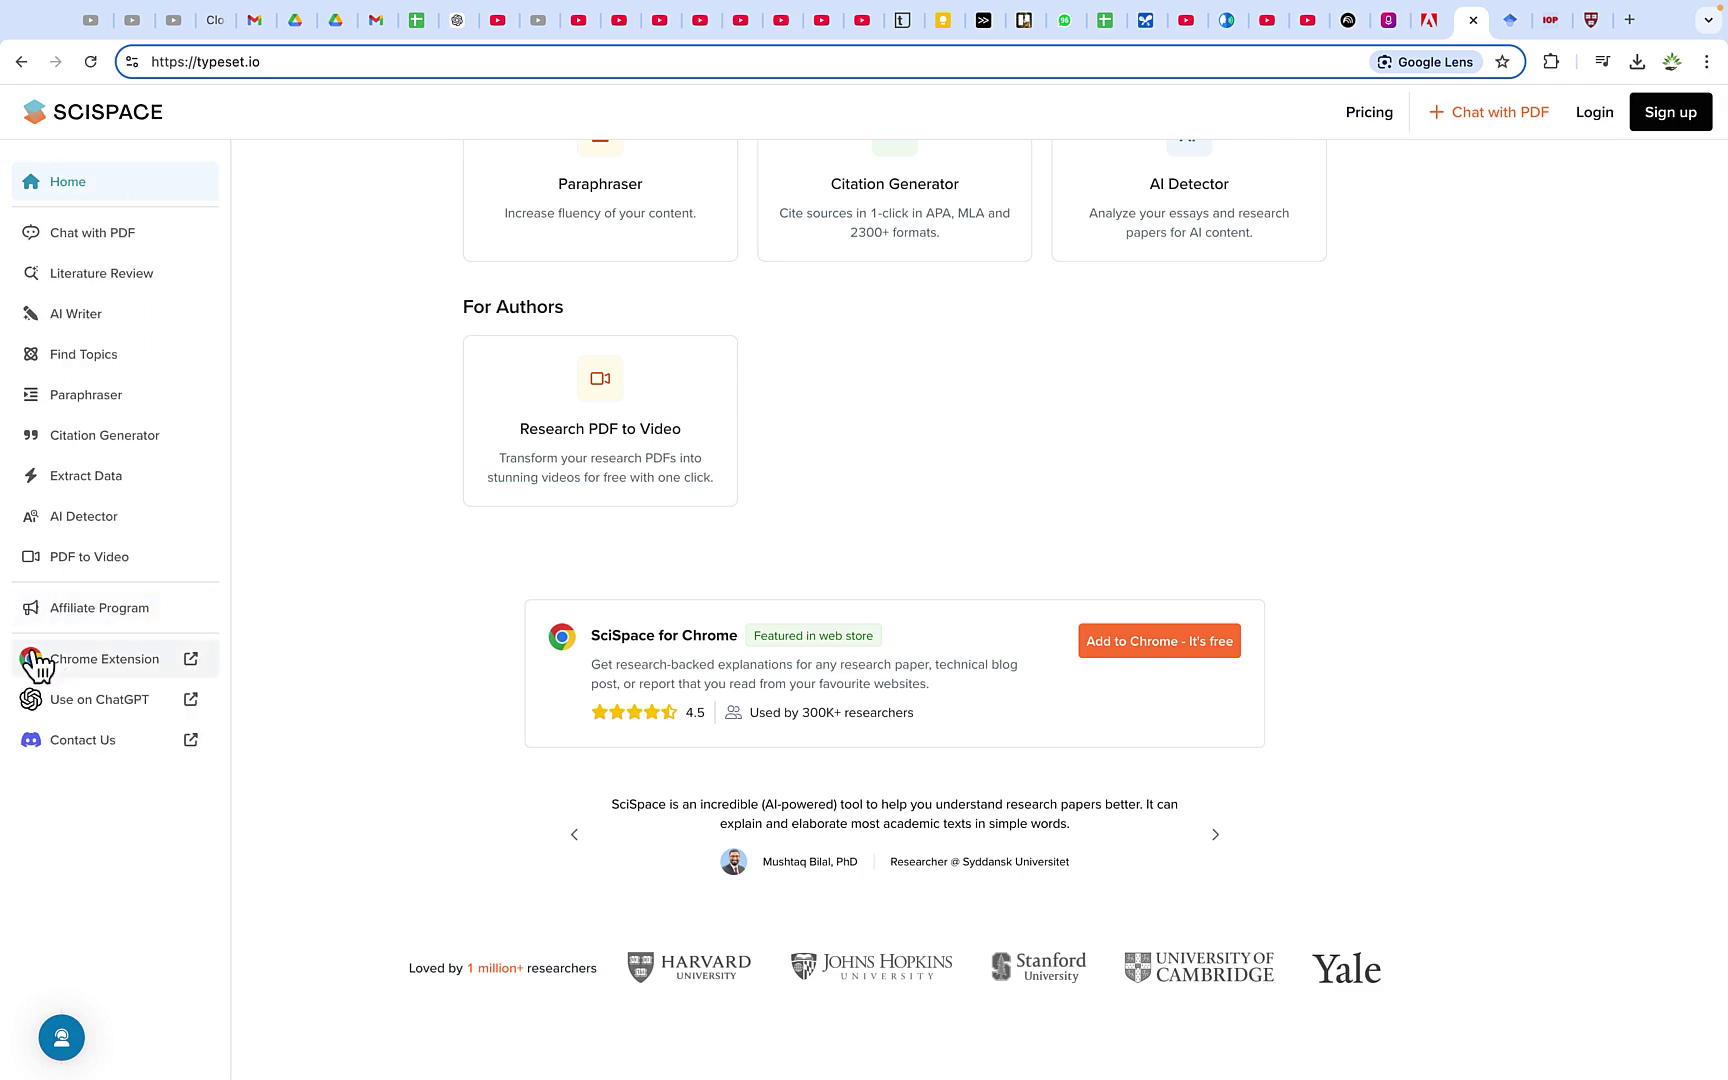
{"action": "left_click", "coordinate": [112, 658]}
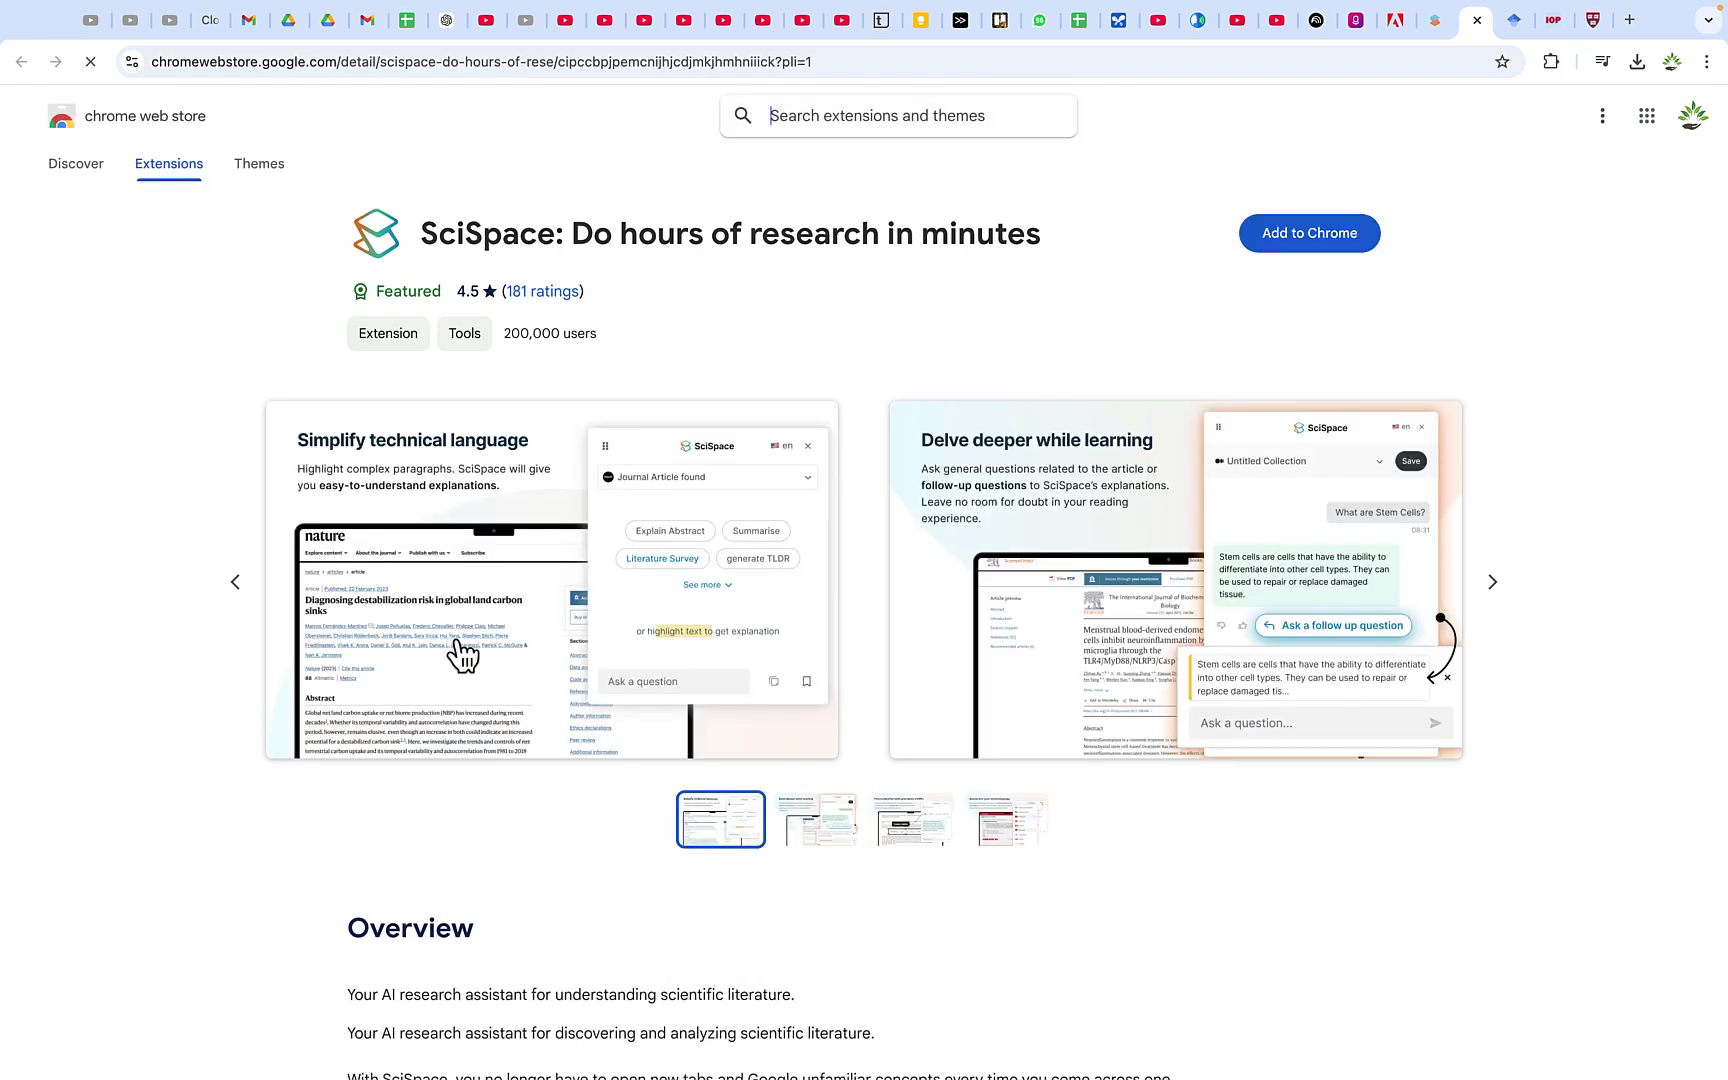
{"action": "left_click", "coordinate": [1286, 237]}
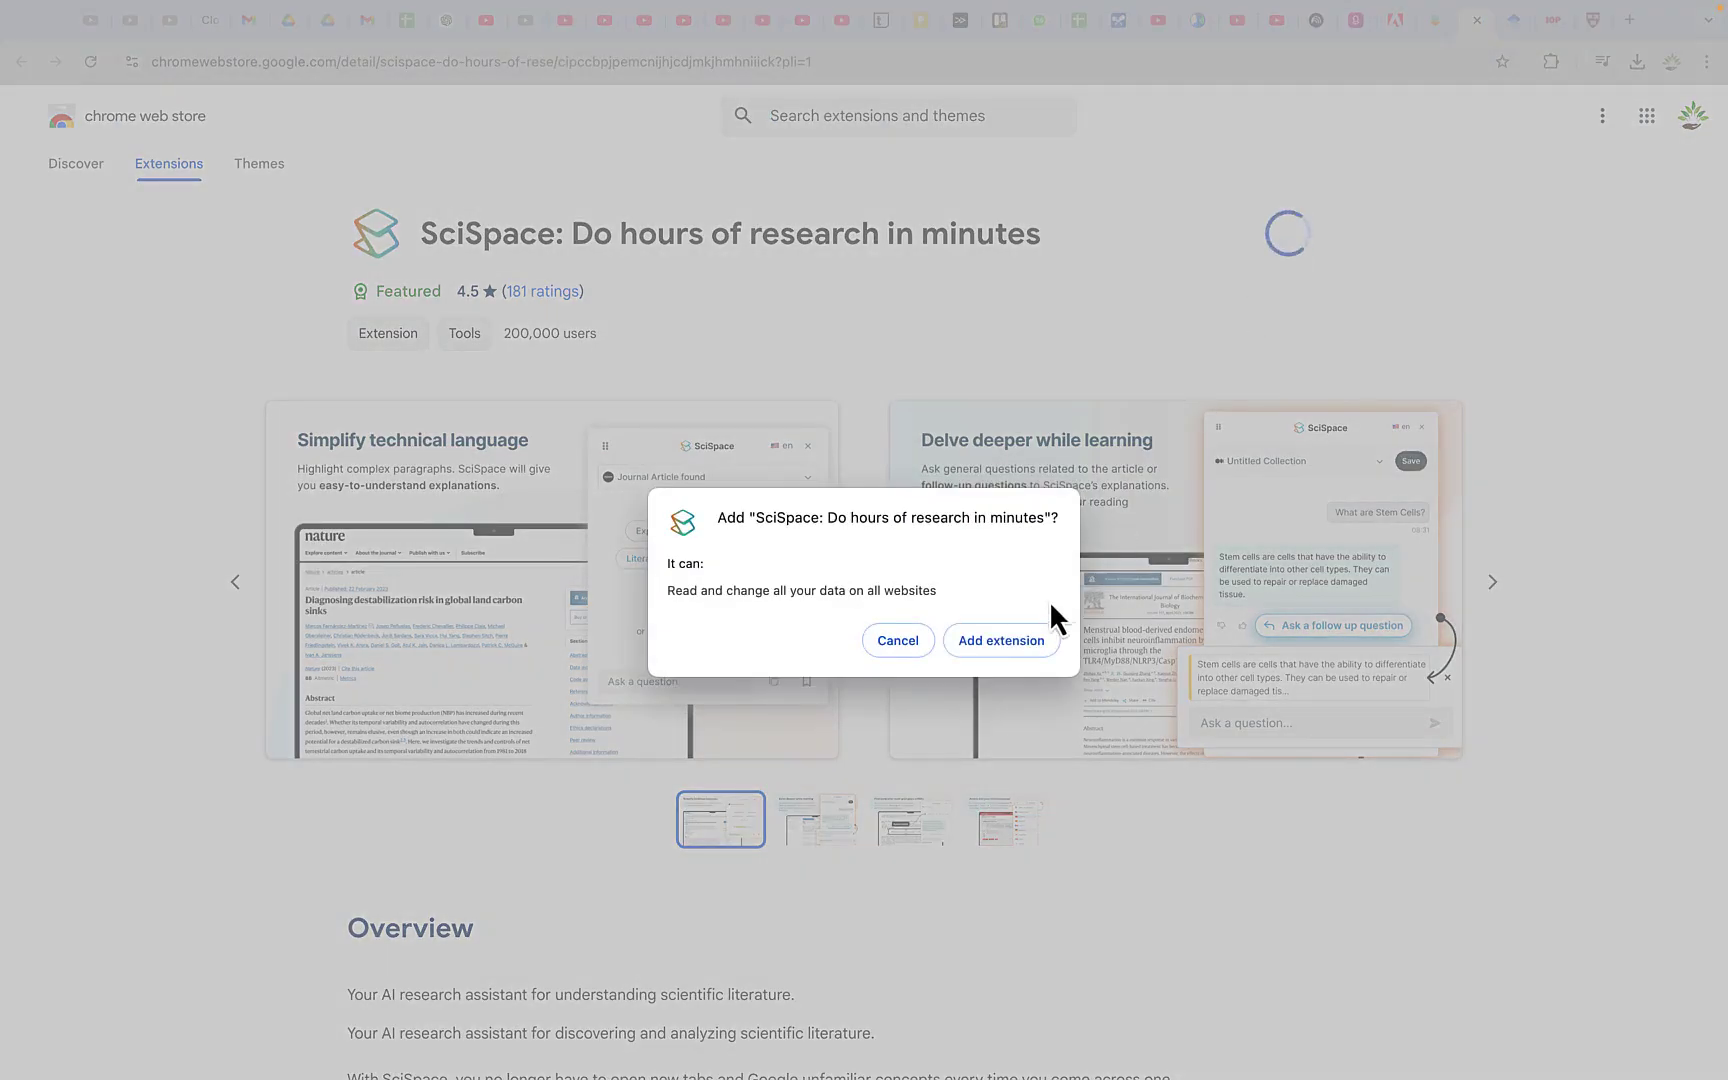
{"action": "left_click", "coordinate": [981, 640]}
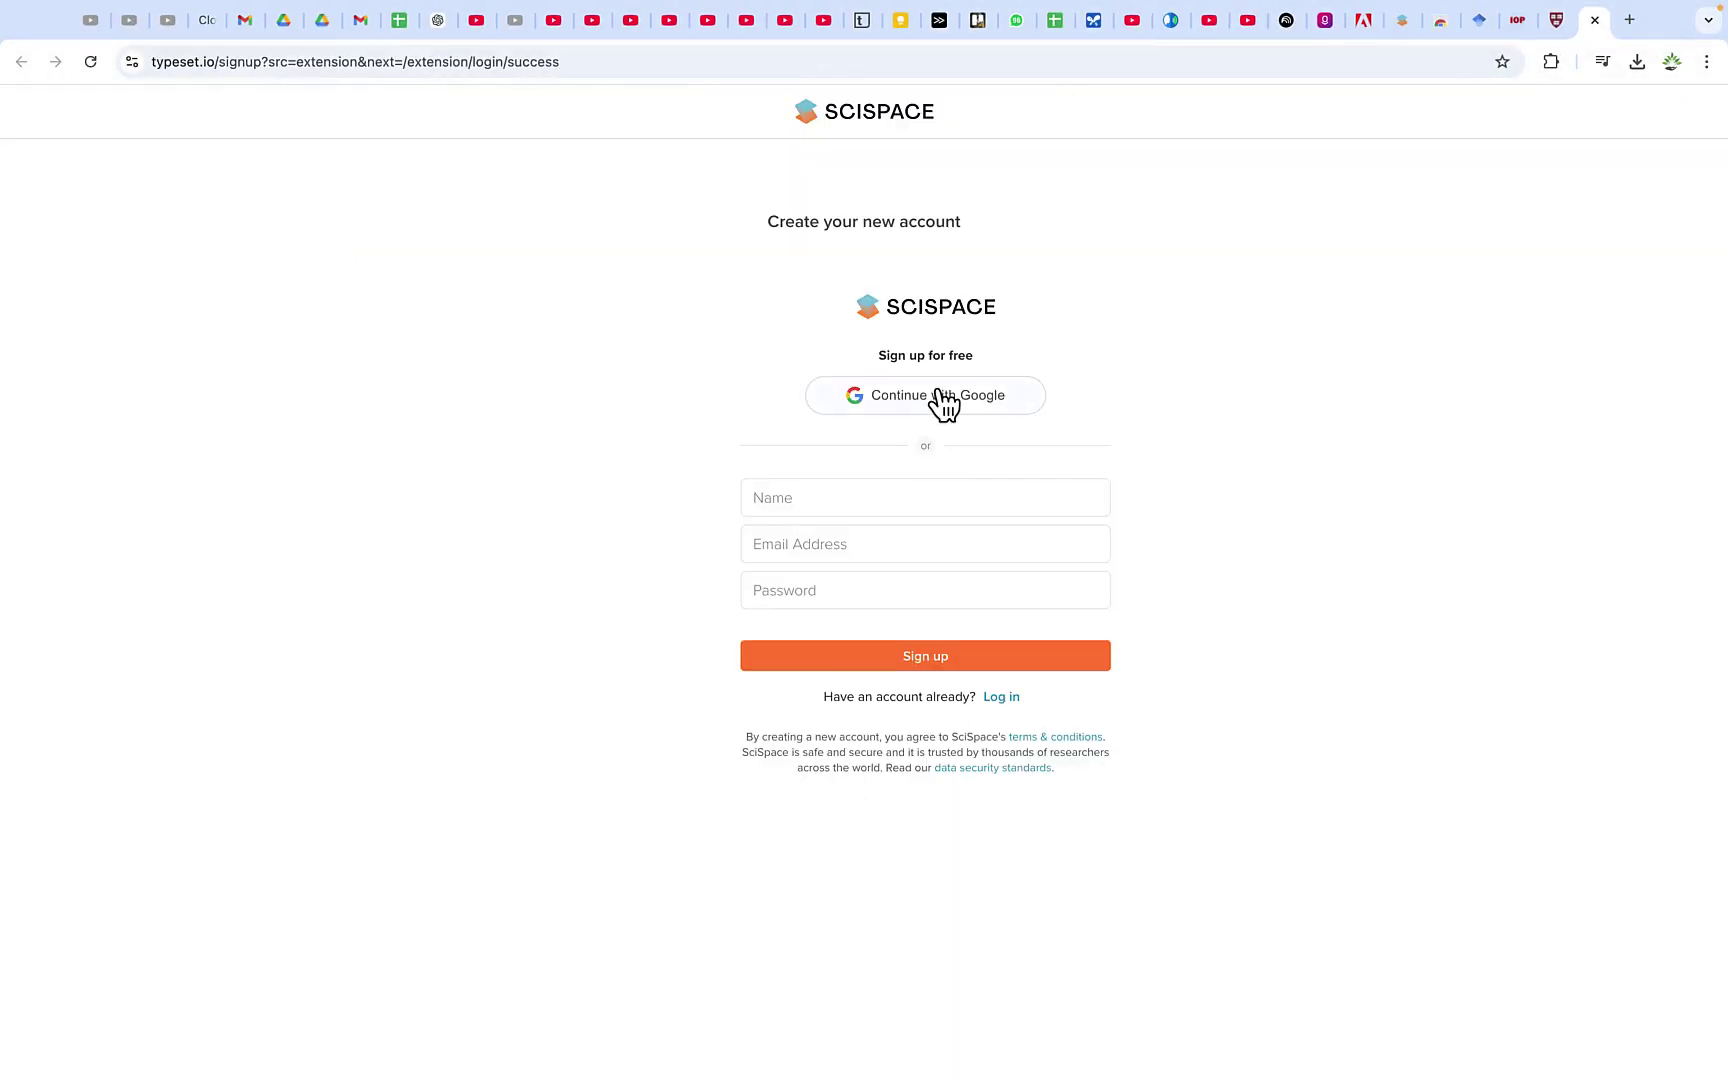
- Sign up for SciSpace with an existing Google account and approve sharing its details with TypesetIO
{"action": "left_click", "coordinate": [940, 397]}
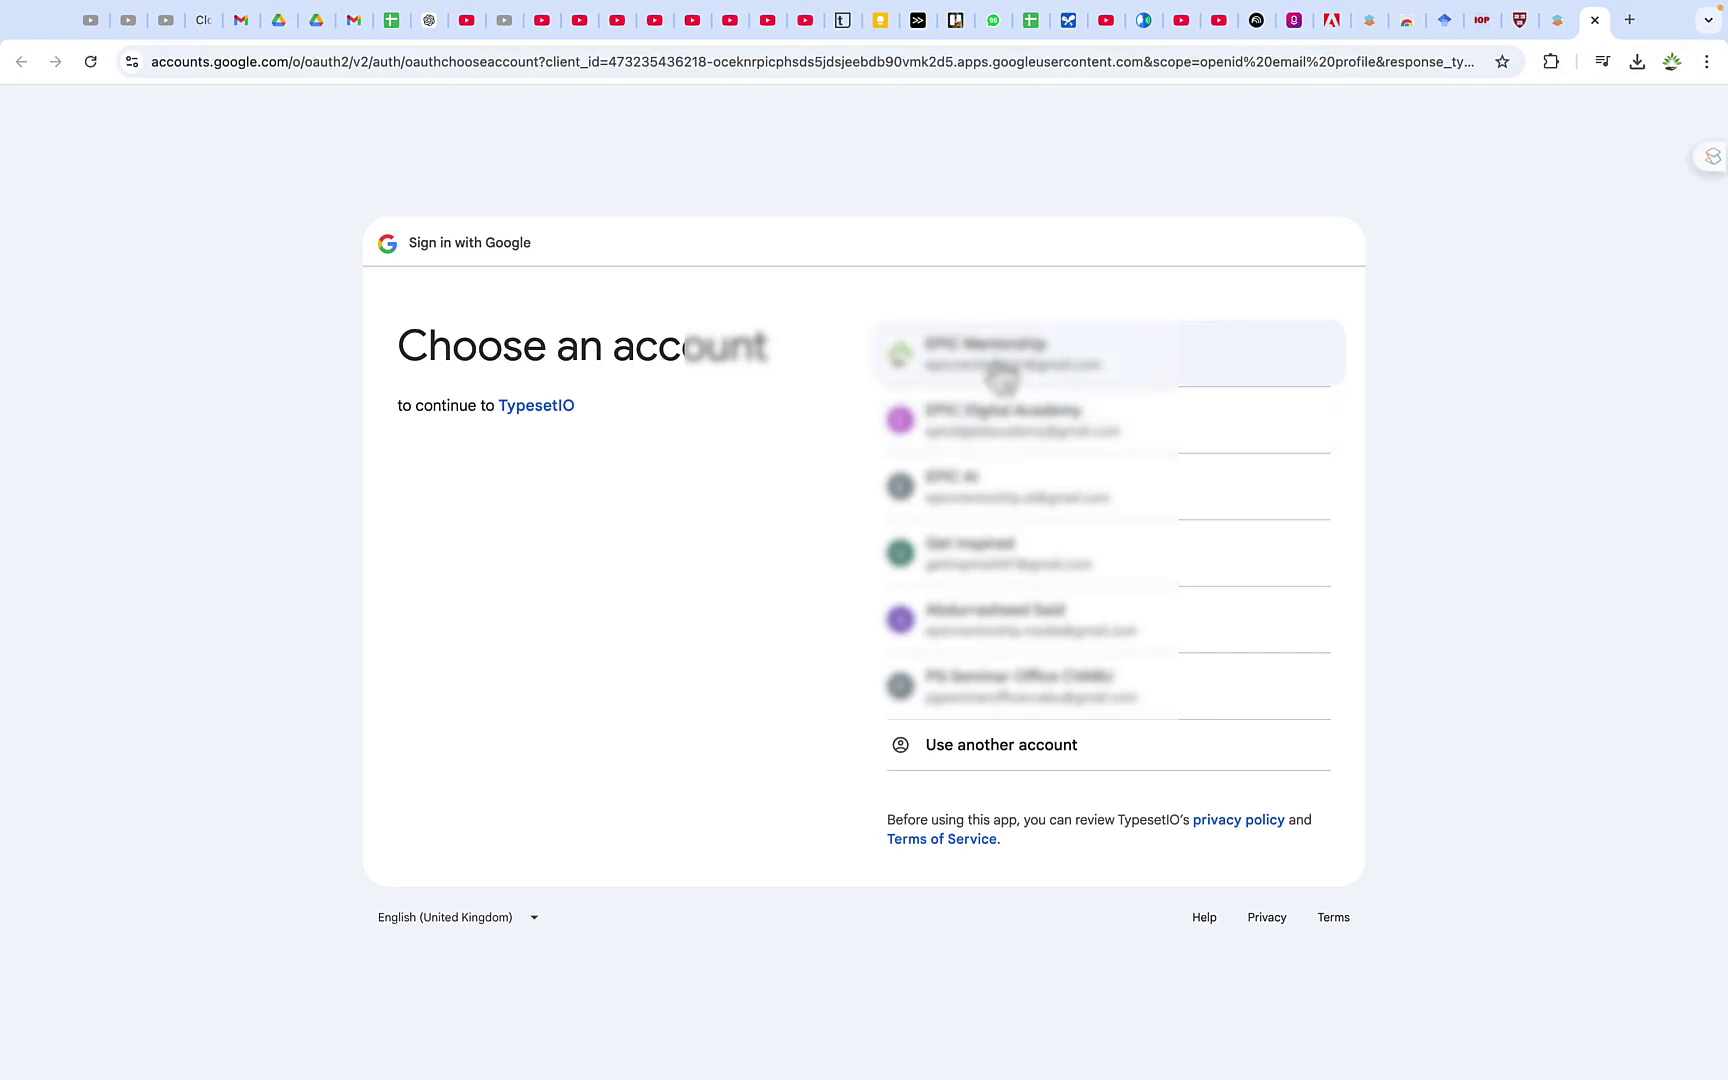
{"action": "left_click", "coordinate": [1001, 376]}
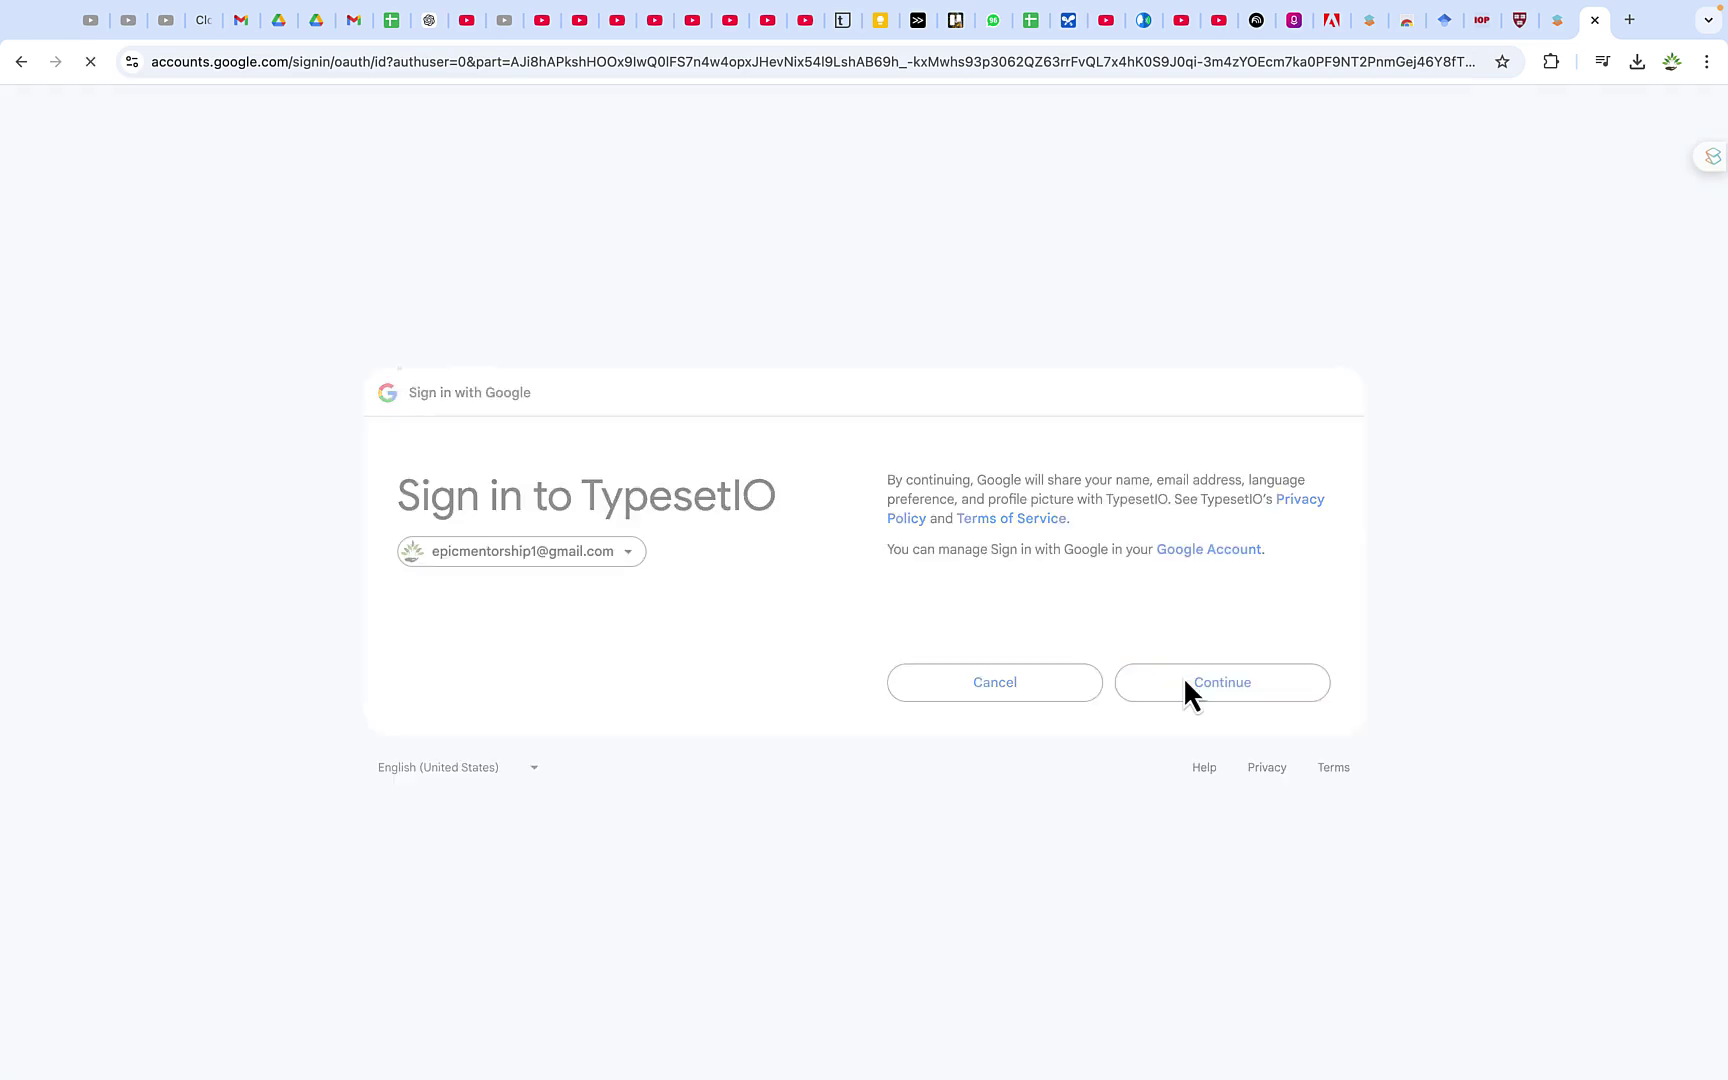
{"action": "left_click", "coordinate": [1185, 682]}
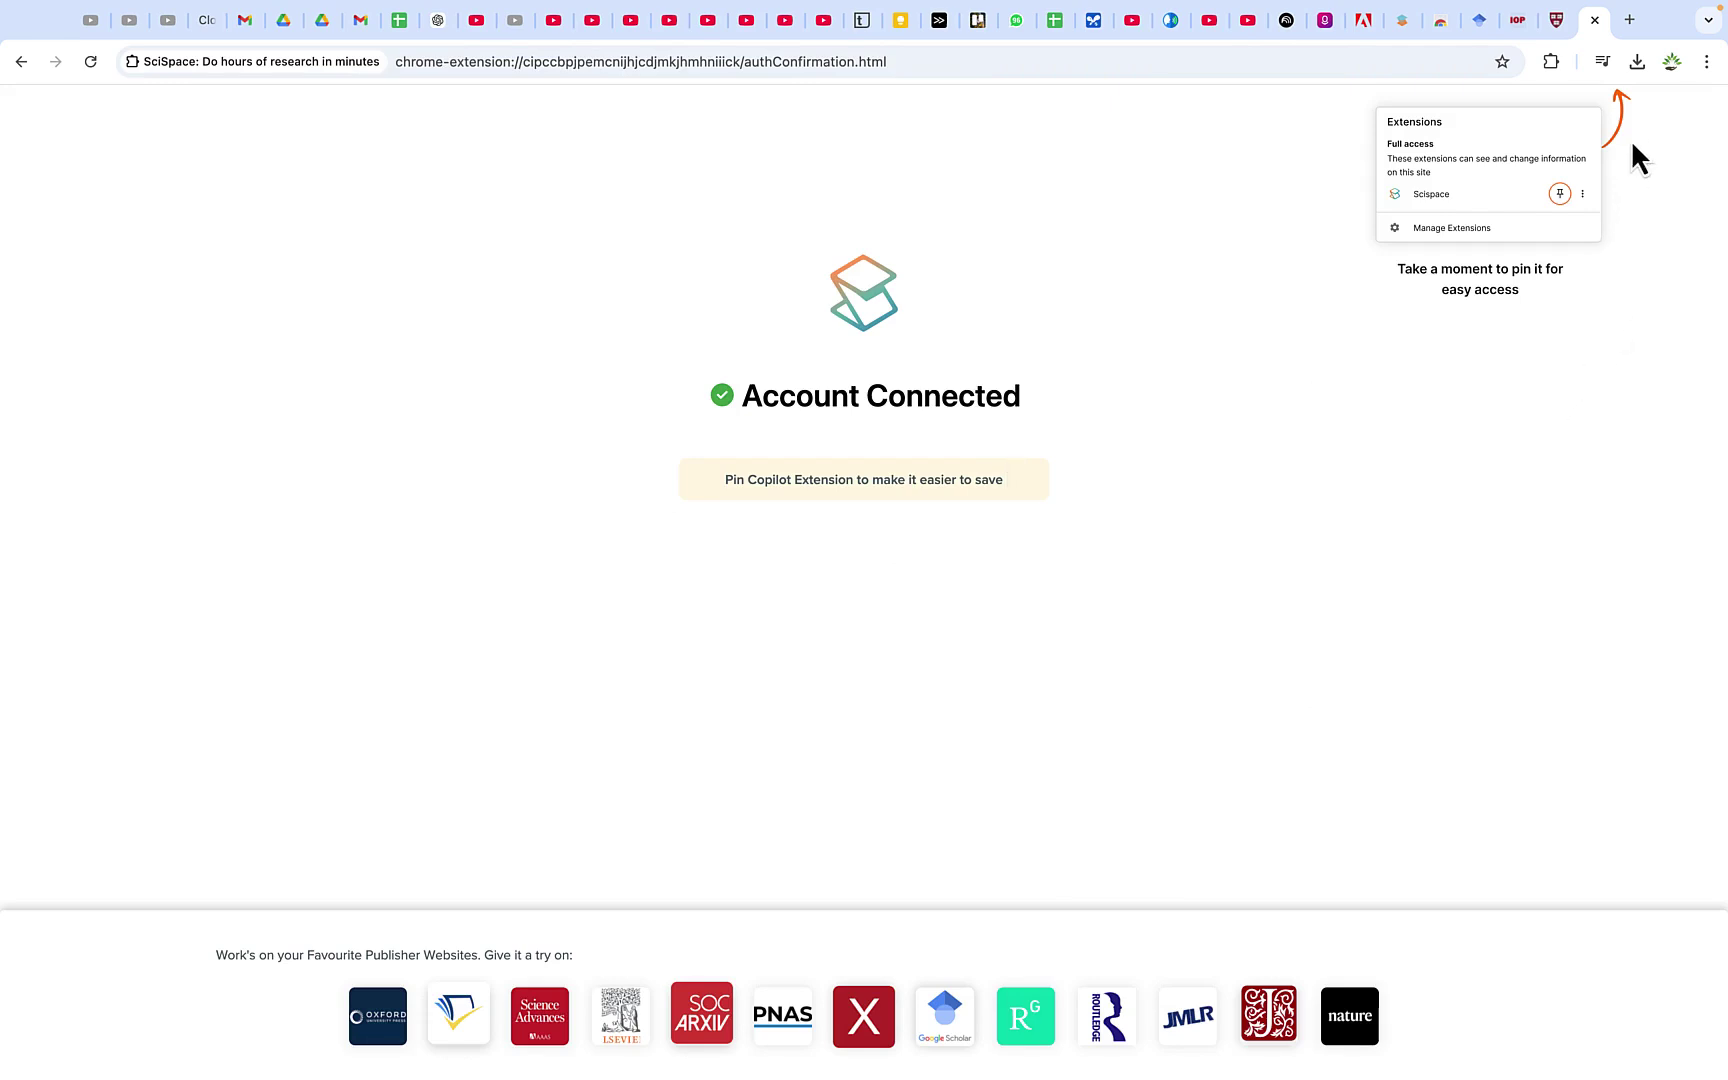
- Pin the SciSpace extension in the browser for easy access
{"action": "left_click", "coordinate": [1549, 66]}
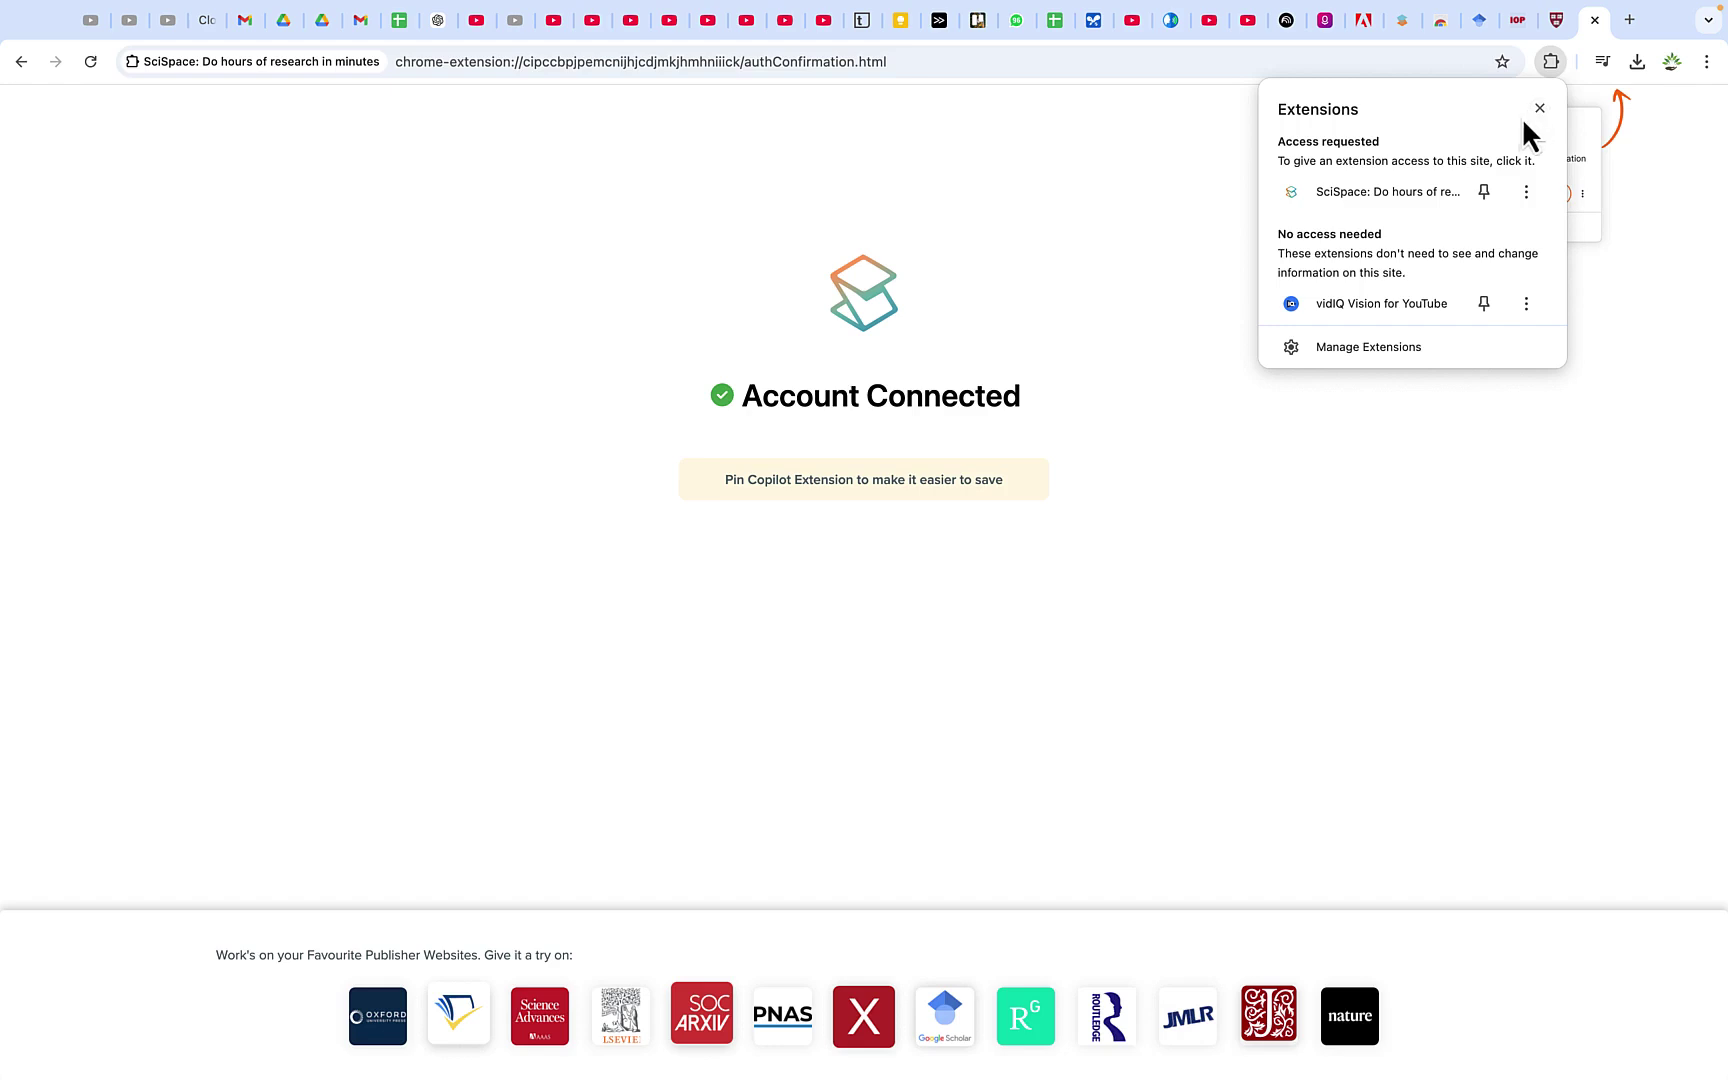
{"action": "left_click", "coordinate": [1483, 192]}
{"action": "left_click", "coordinate": [1597, 118]}
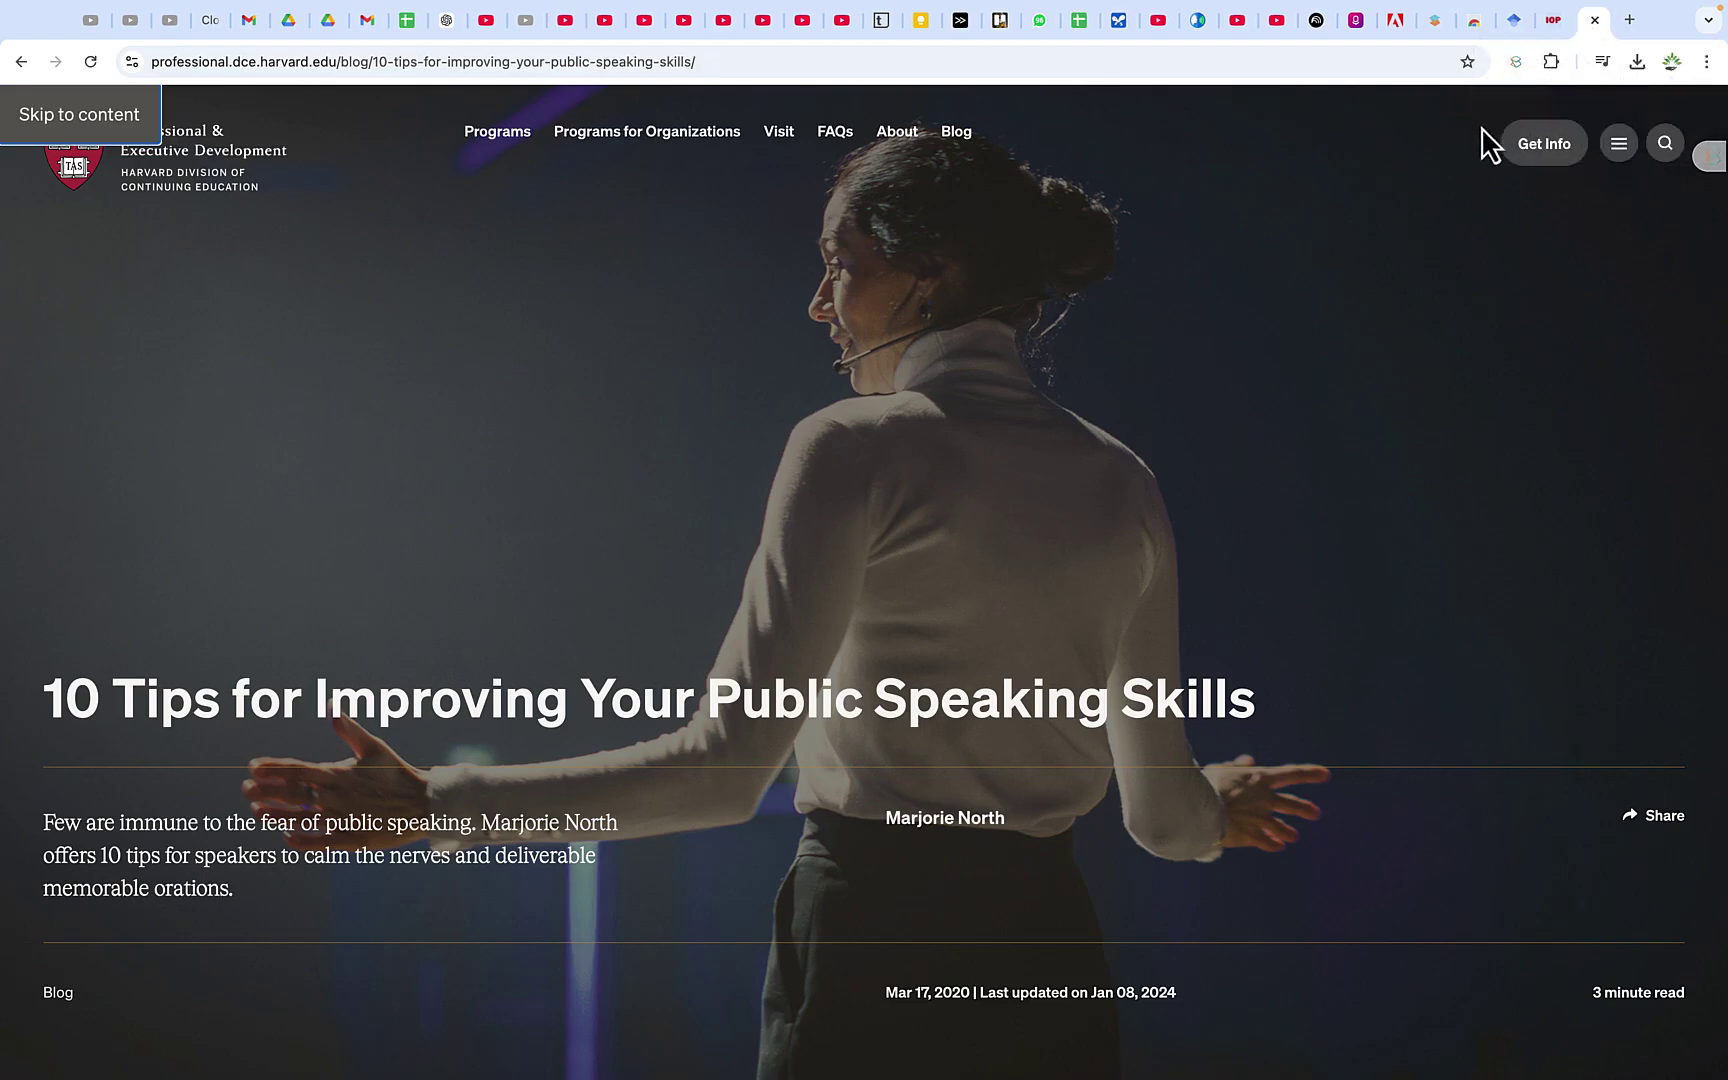
- Go to the start of the IOPscience article "Stormwater management and ecosystem services: a review" and open the SciSpace assistant beside it
{"action": "left_click", "coordinate": [1546, 17]}
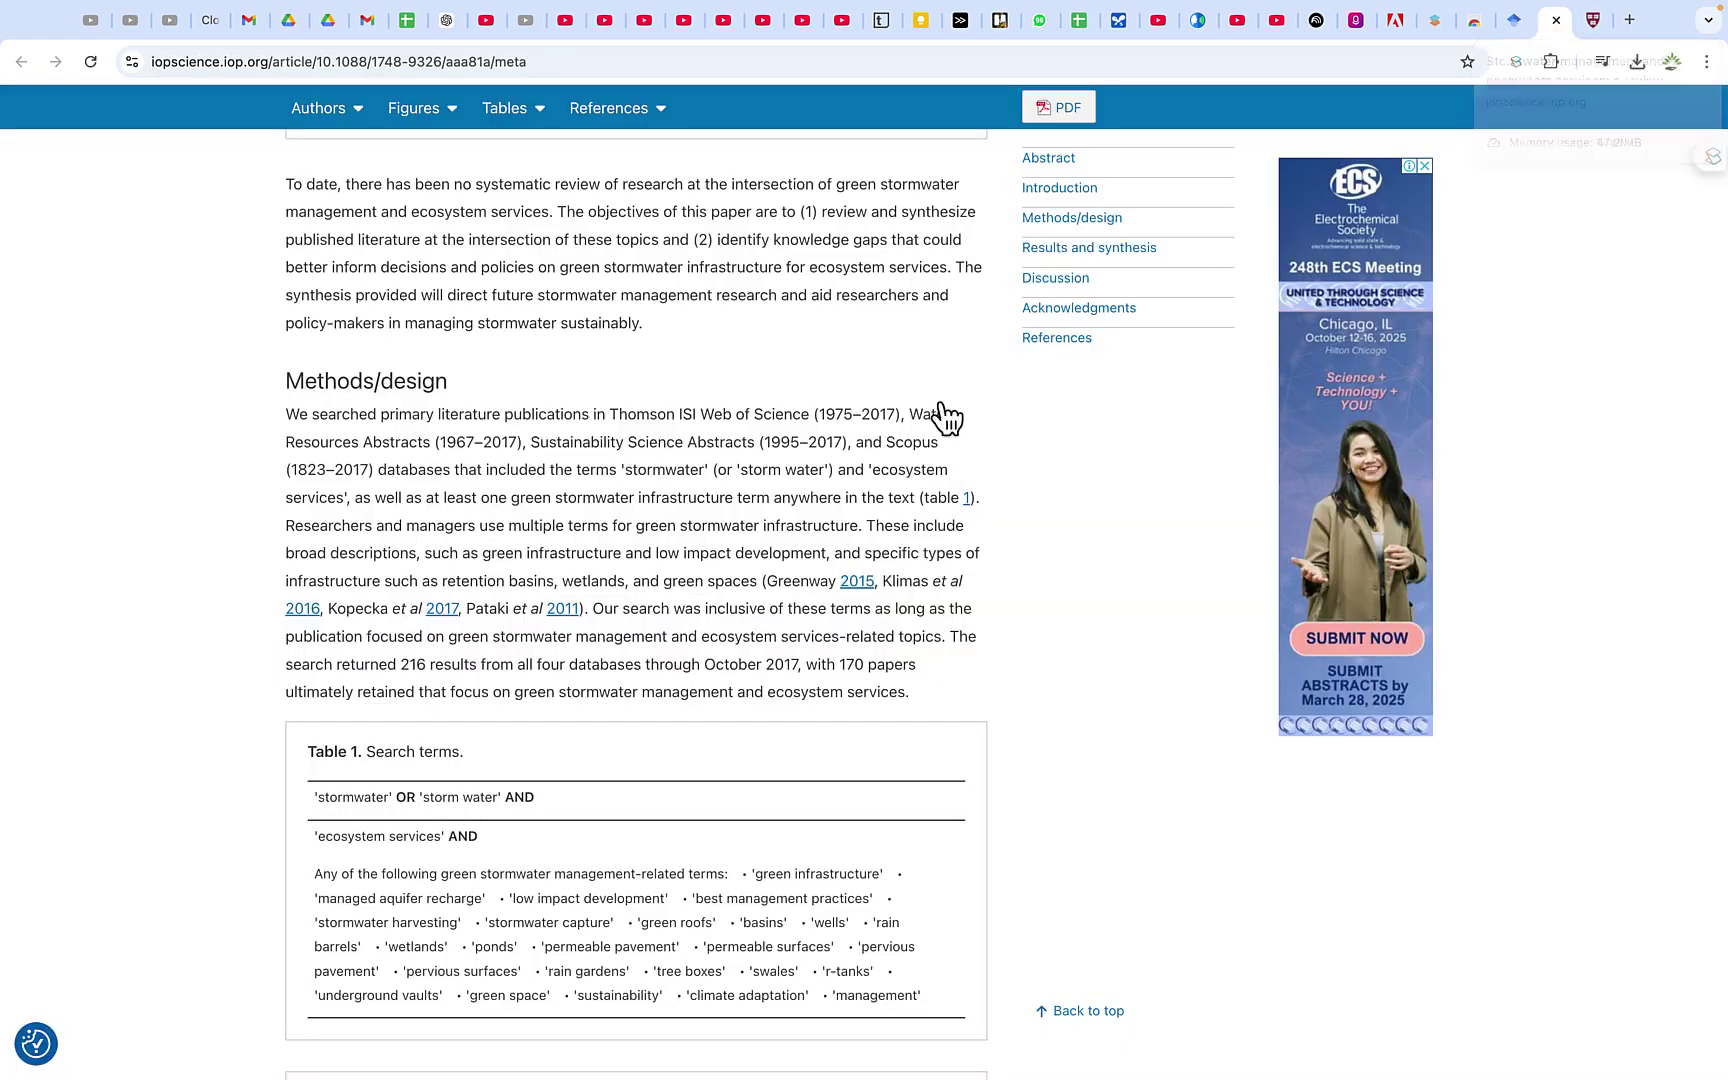
{"action": "scroll", "coordinate": [684, 562], "scroll_direction": "up", "scroll_amount": 20}
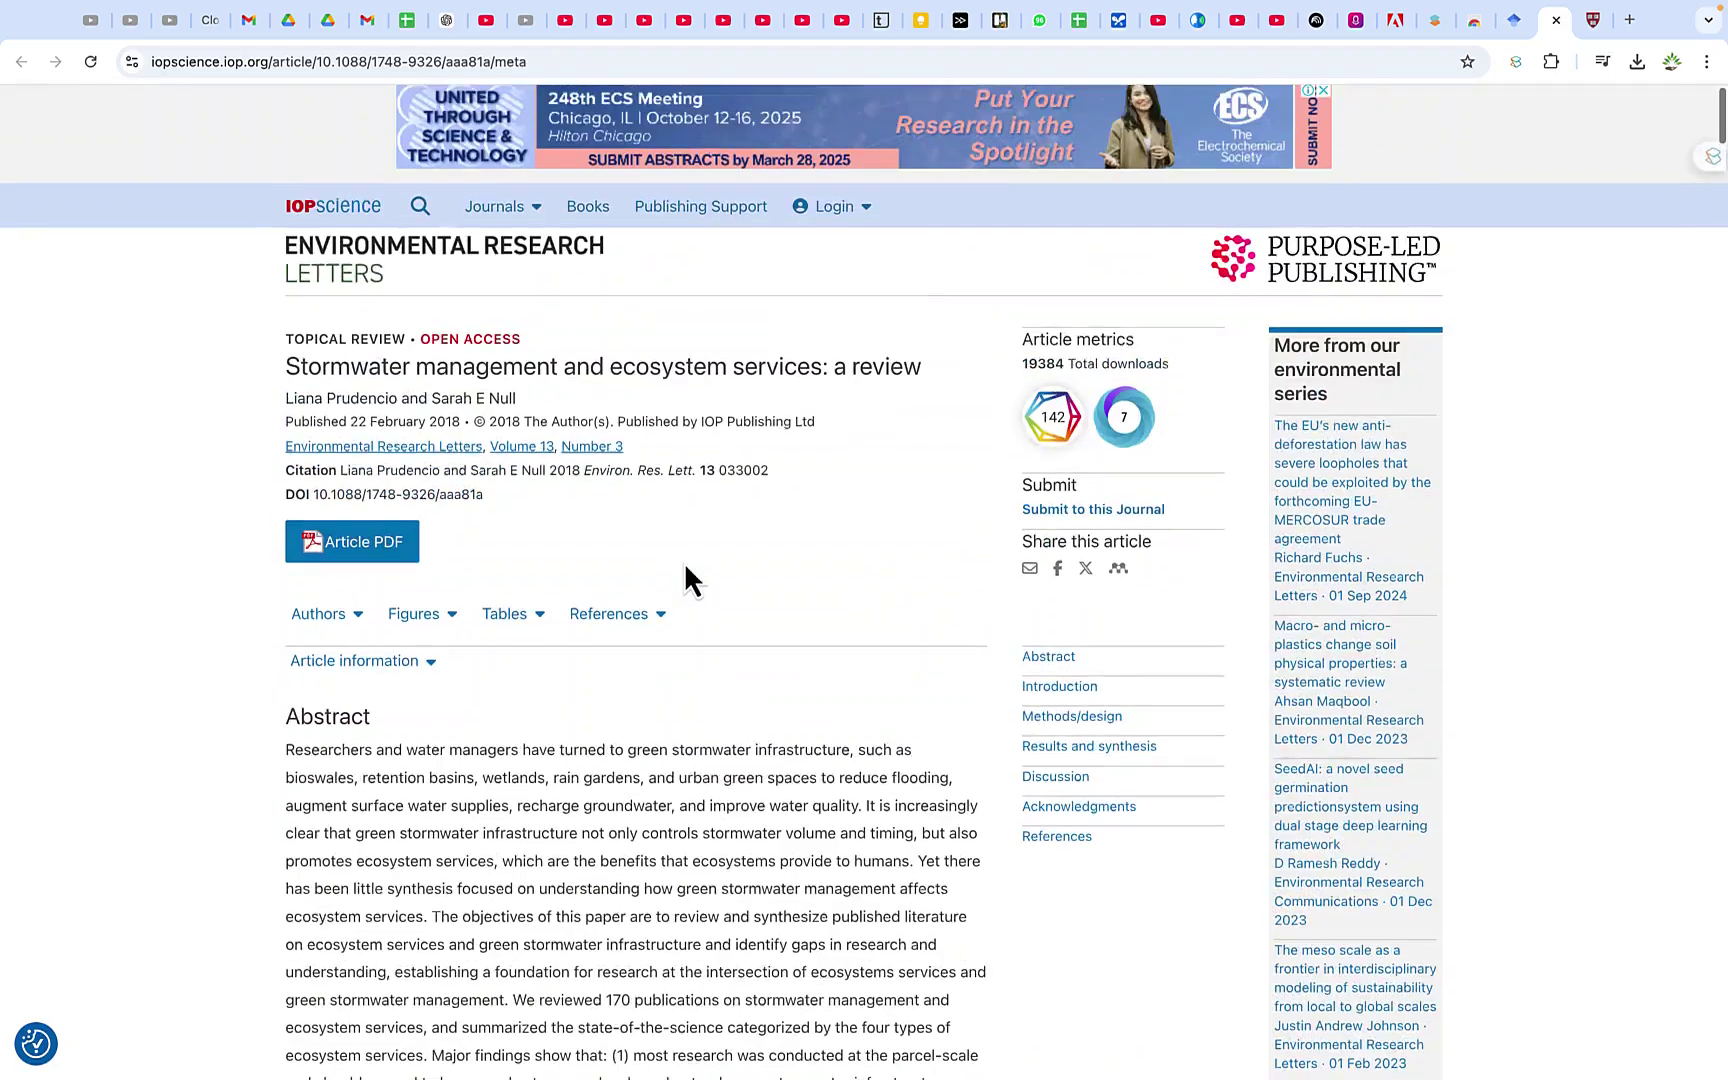
{"action": "scroll", "coordinate": [684, 562], "scroll_direction": "up", "scroll_amount": 1}
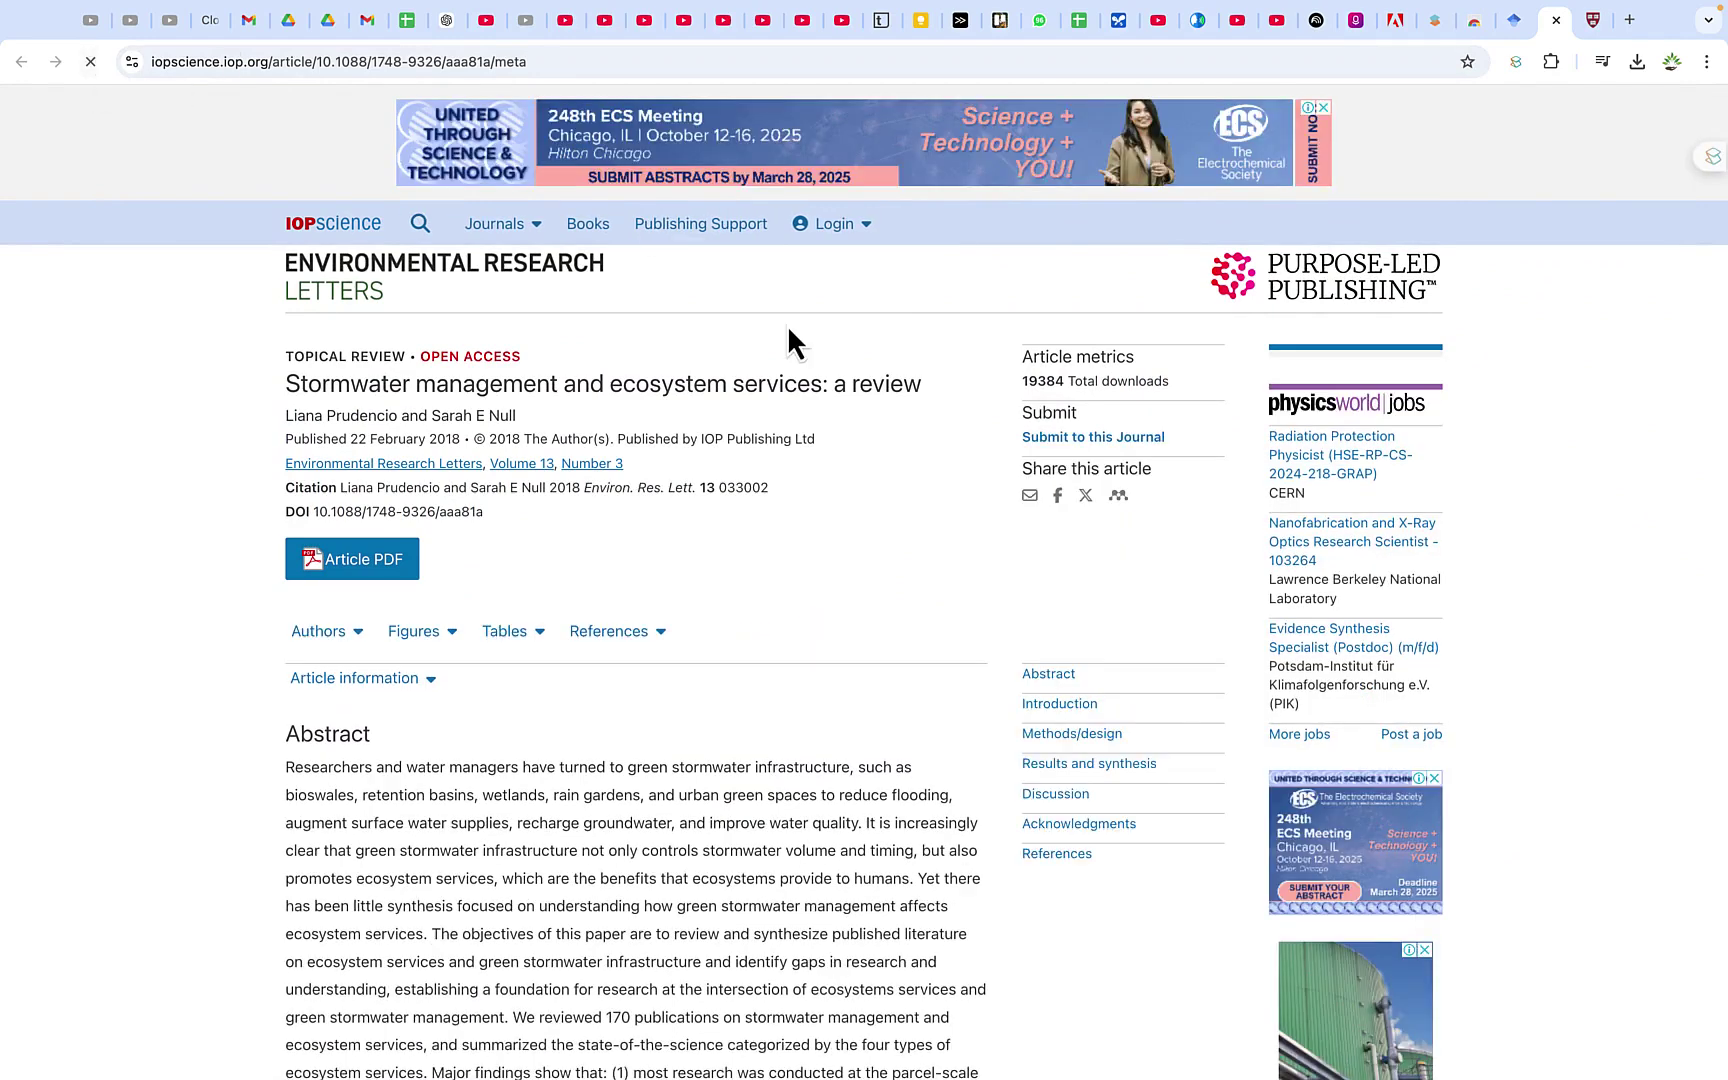
{"action": "left_click", "coordinate": [1705, 165]}
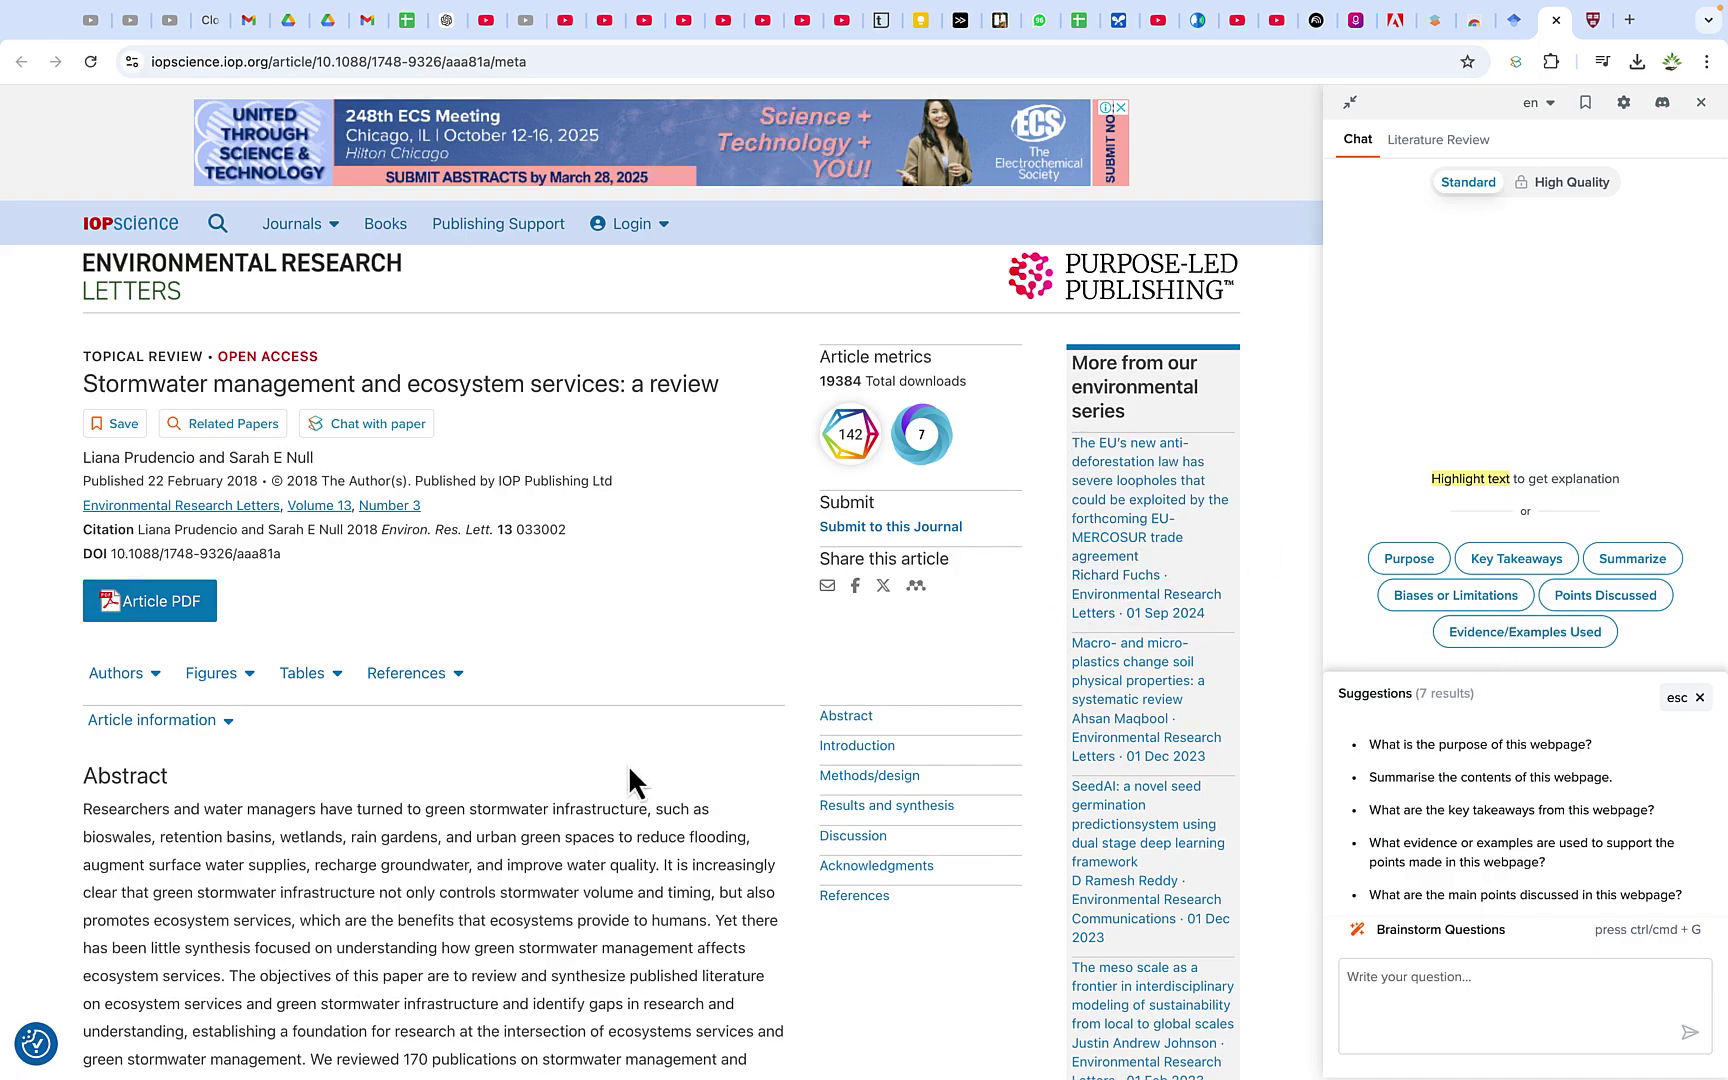
- Skim the article's abstract and introduction and ask the SciSpace assistant "What is this paper all about?"
{"action": "scroll", "coordinate": [630, 764], "scroll_direction": "down", "scroll_amount": 7}
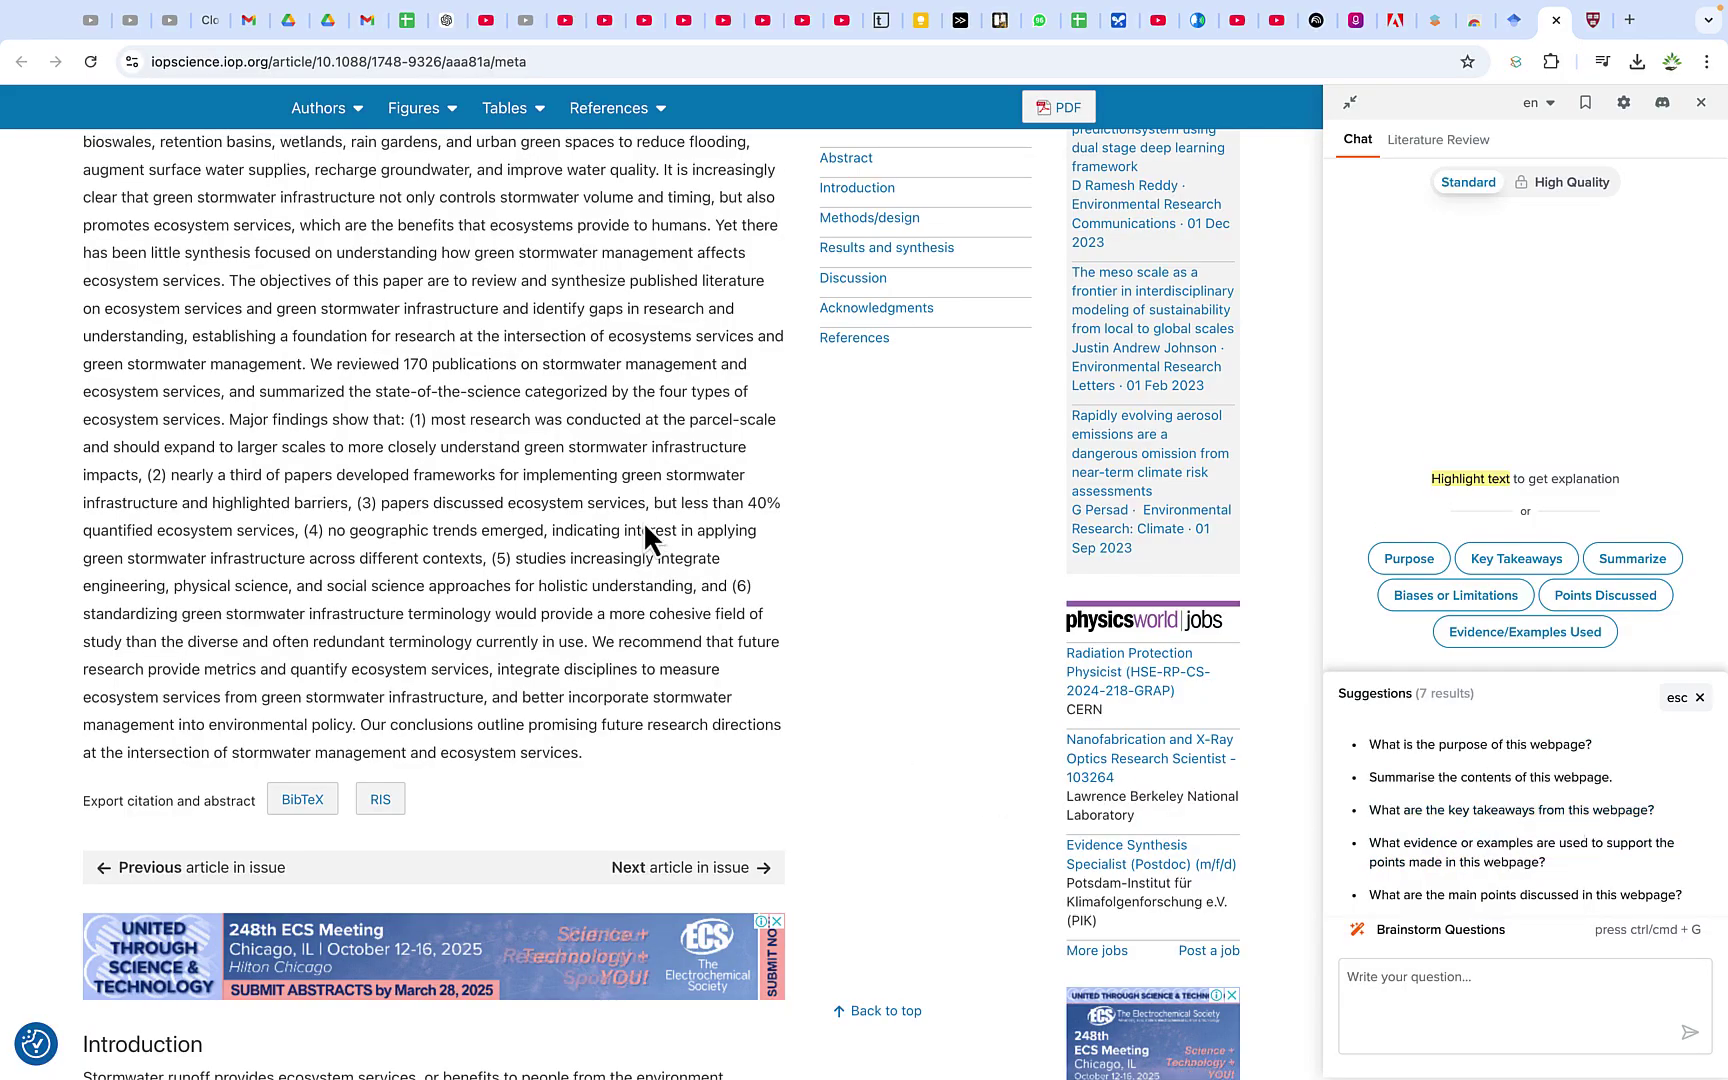
{"action": "scroll", "coordinate": [643, 521], "scroll_direction": "up", "scroll_amount": 10}
{"action": "scroll", "coordinate": [643, 521], "scroll_direction": "down", "scroll_amount": 12}
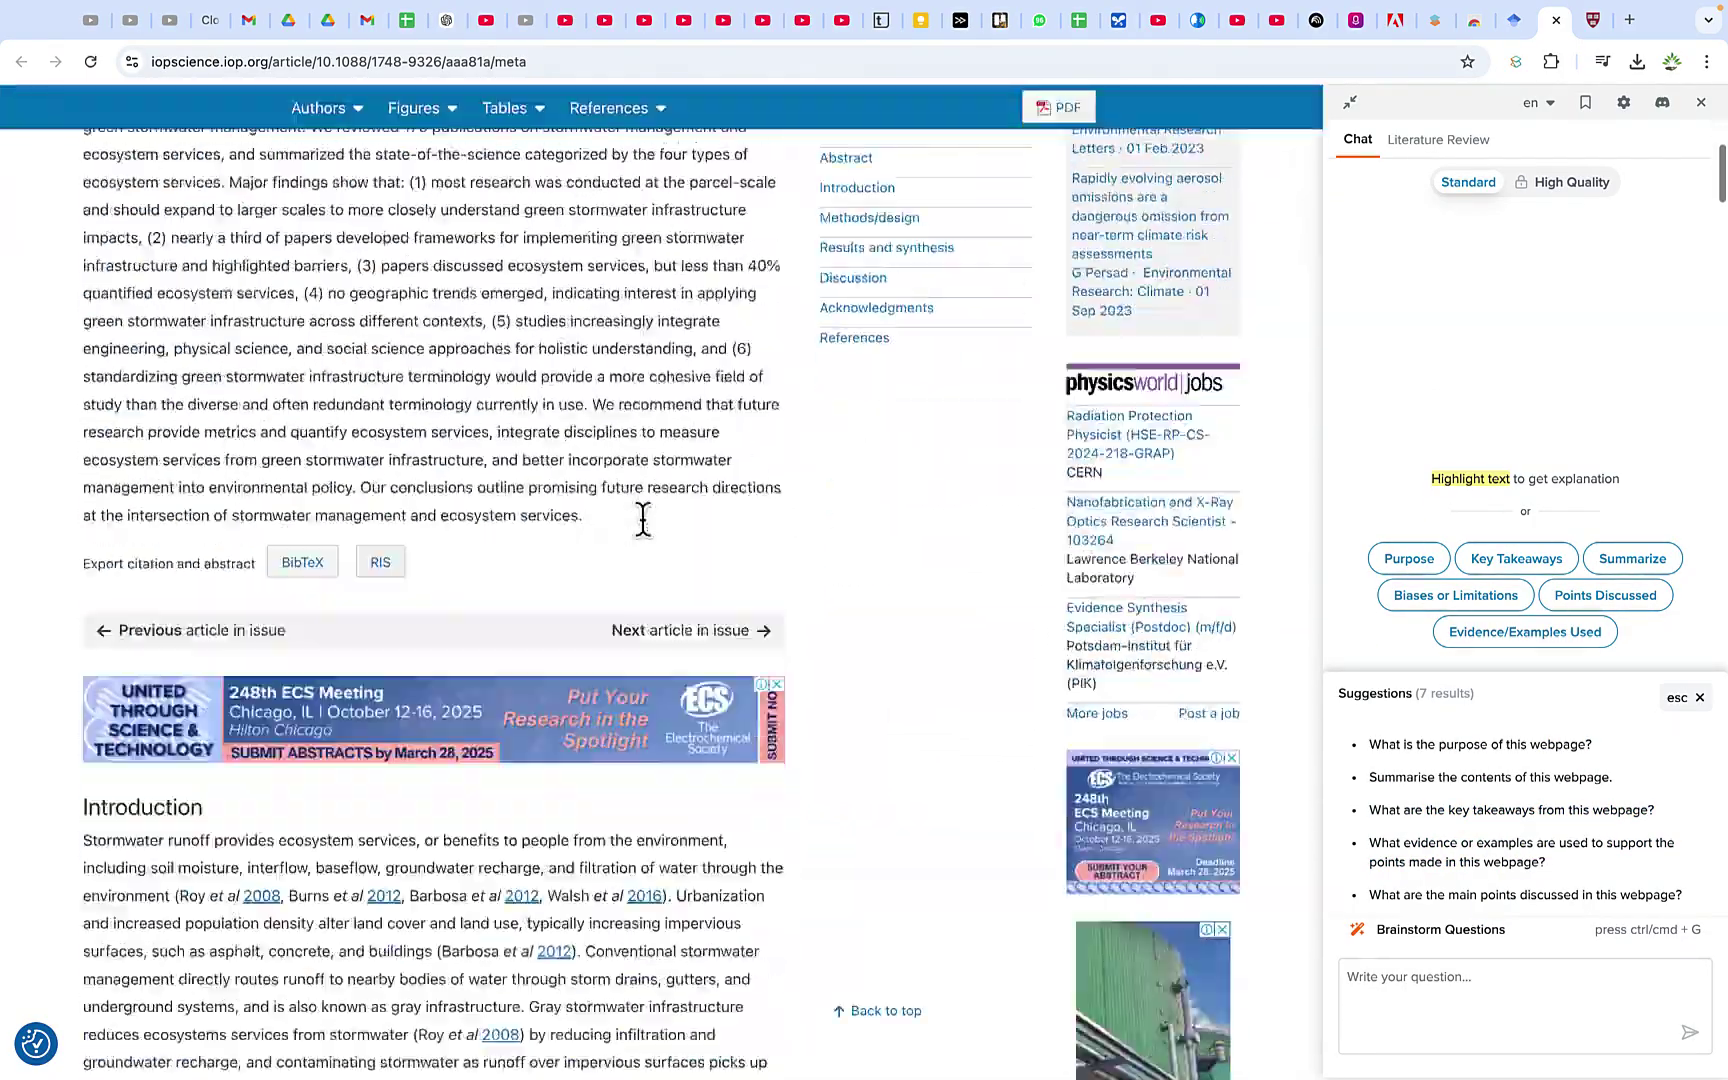
{"action": "scroll", "coordinate": [643, 521], "scroll_direction": "down", "scroll_amount": 2}
{"action": "left_click", "coordinate": [1451, 985]}
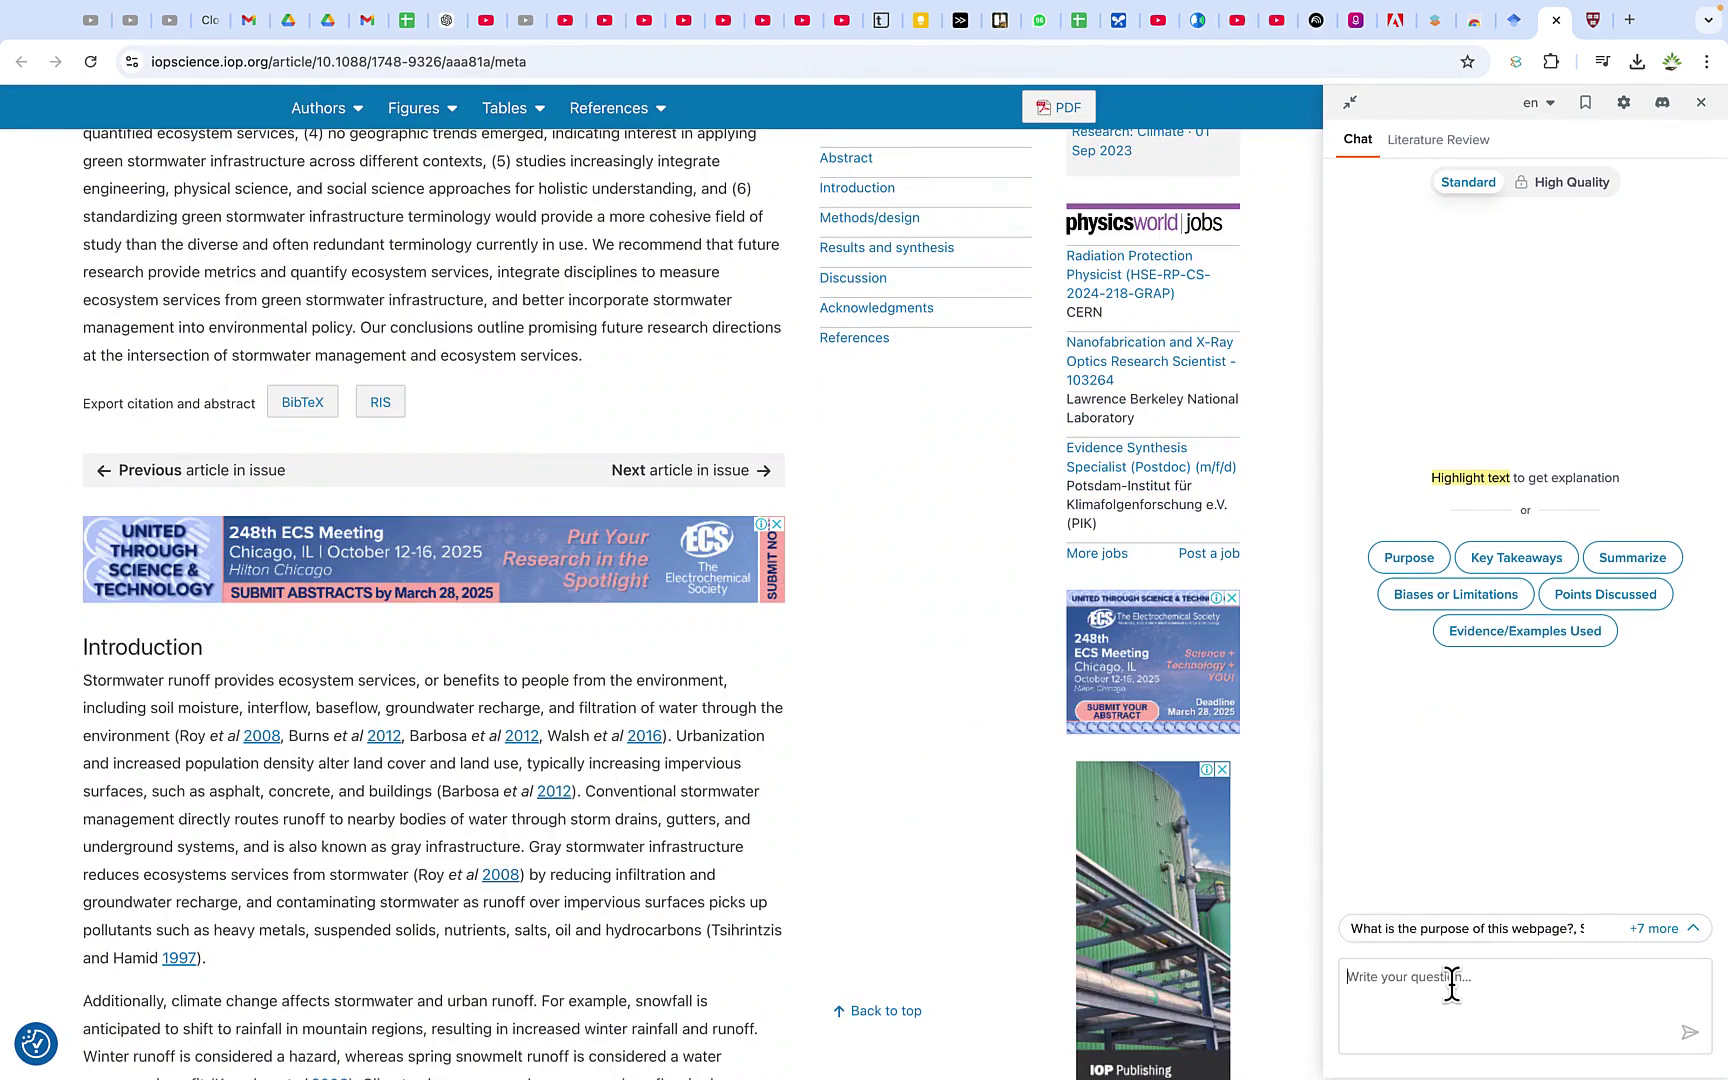
{"action": "type", "text": "What is this "}
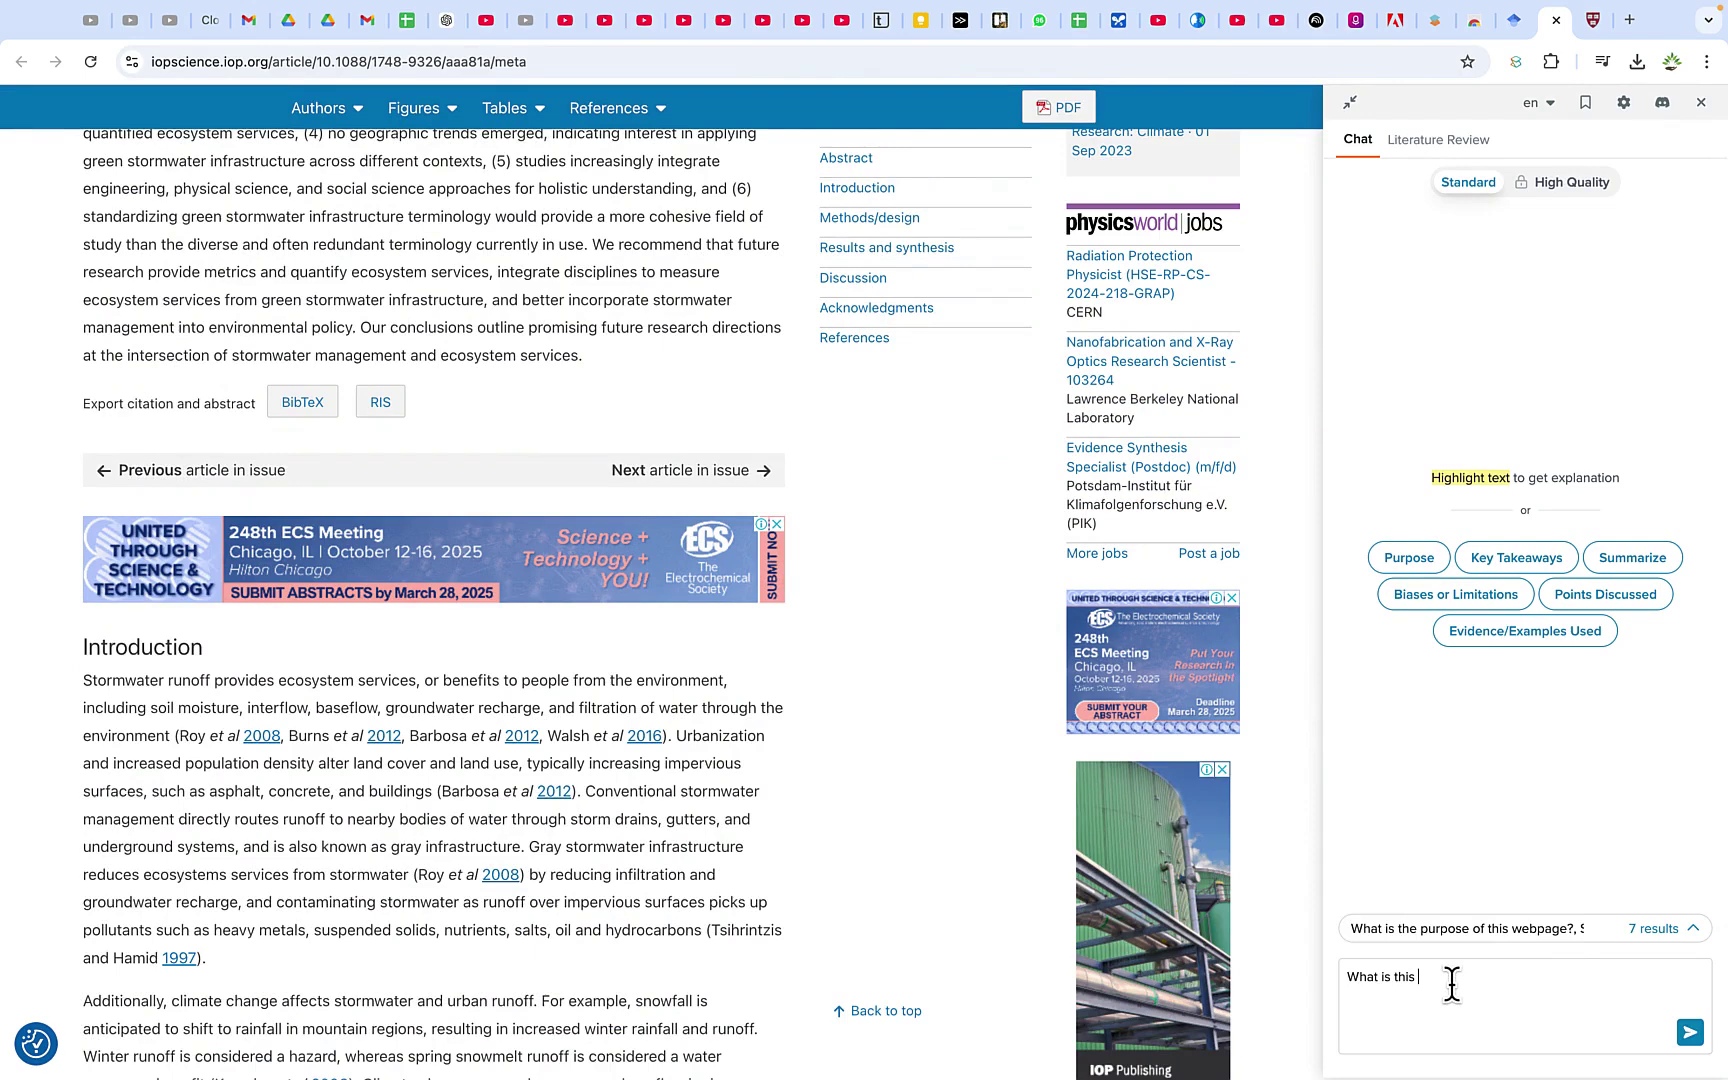
{"action": "type", "text": "paper all ab"}
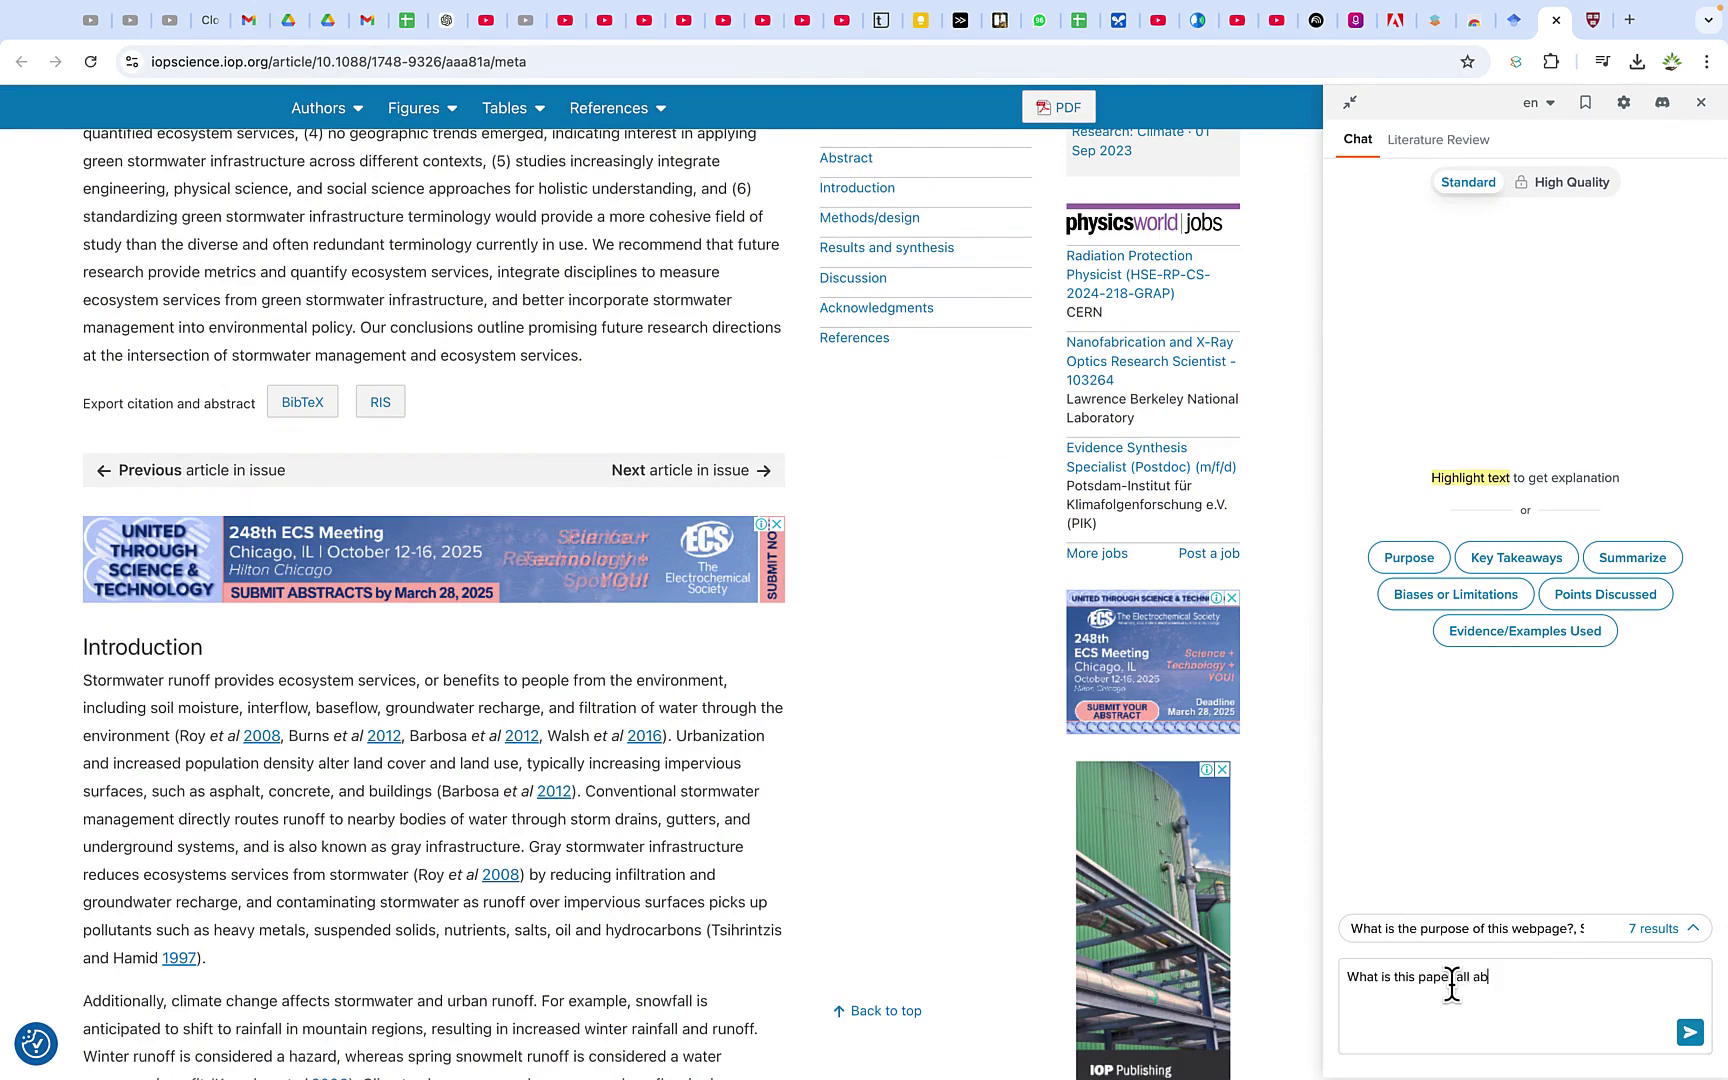
{"action": "type", "text": "out?"}
{"action": "key", "text": "Return"}
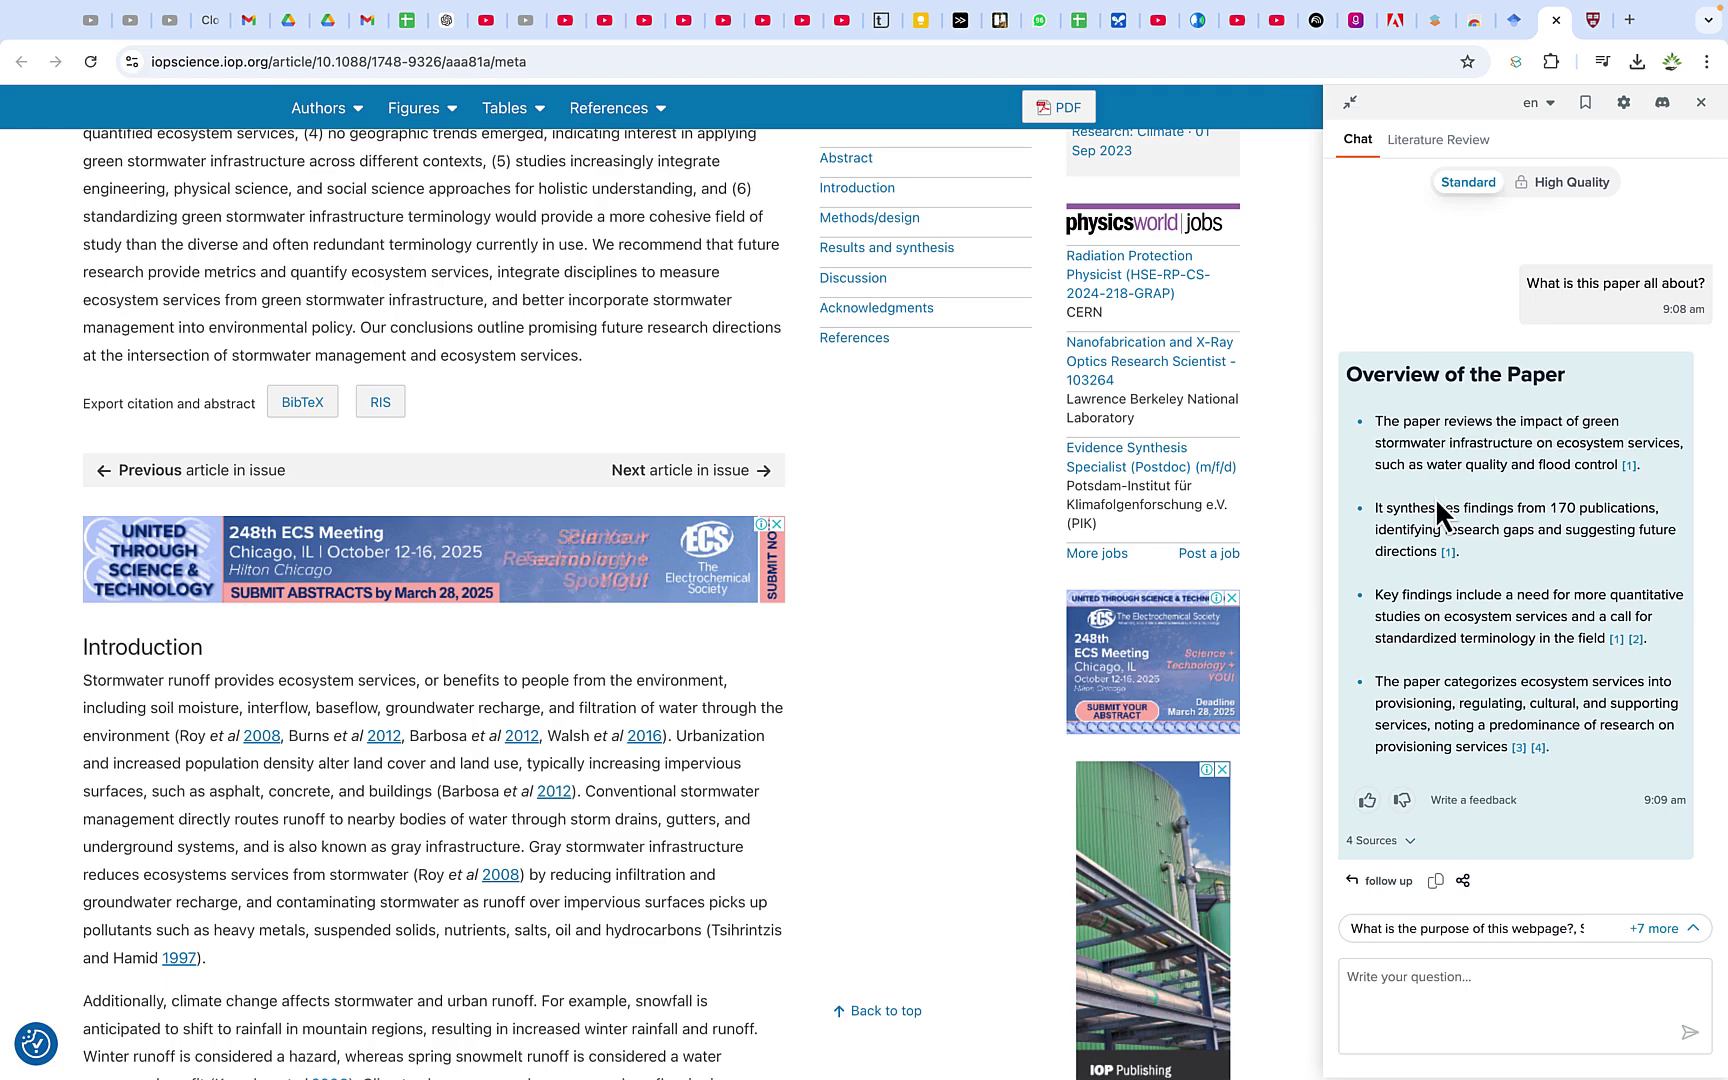
- Examine the source citations in the assistant's overview and look through the article down to its Major findings section
{"action": "scroll", "coordinate": [1511, 603], "scroll_direction": "down", "scroll_amount": 2}
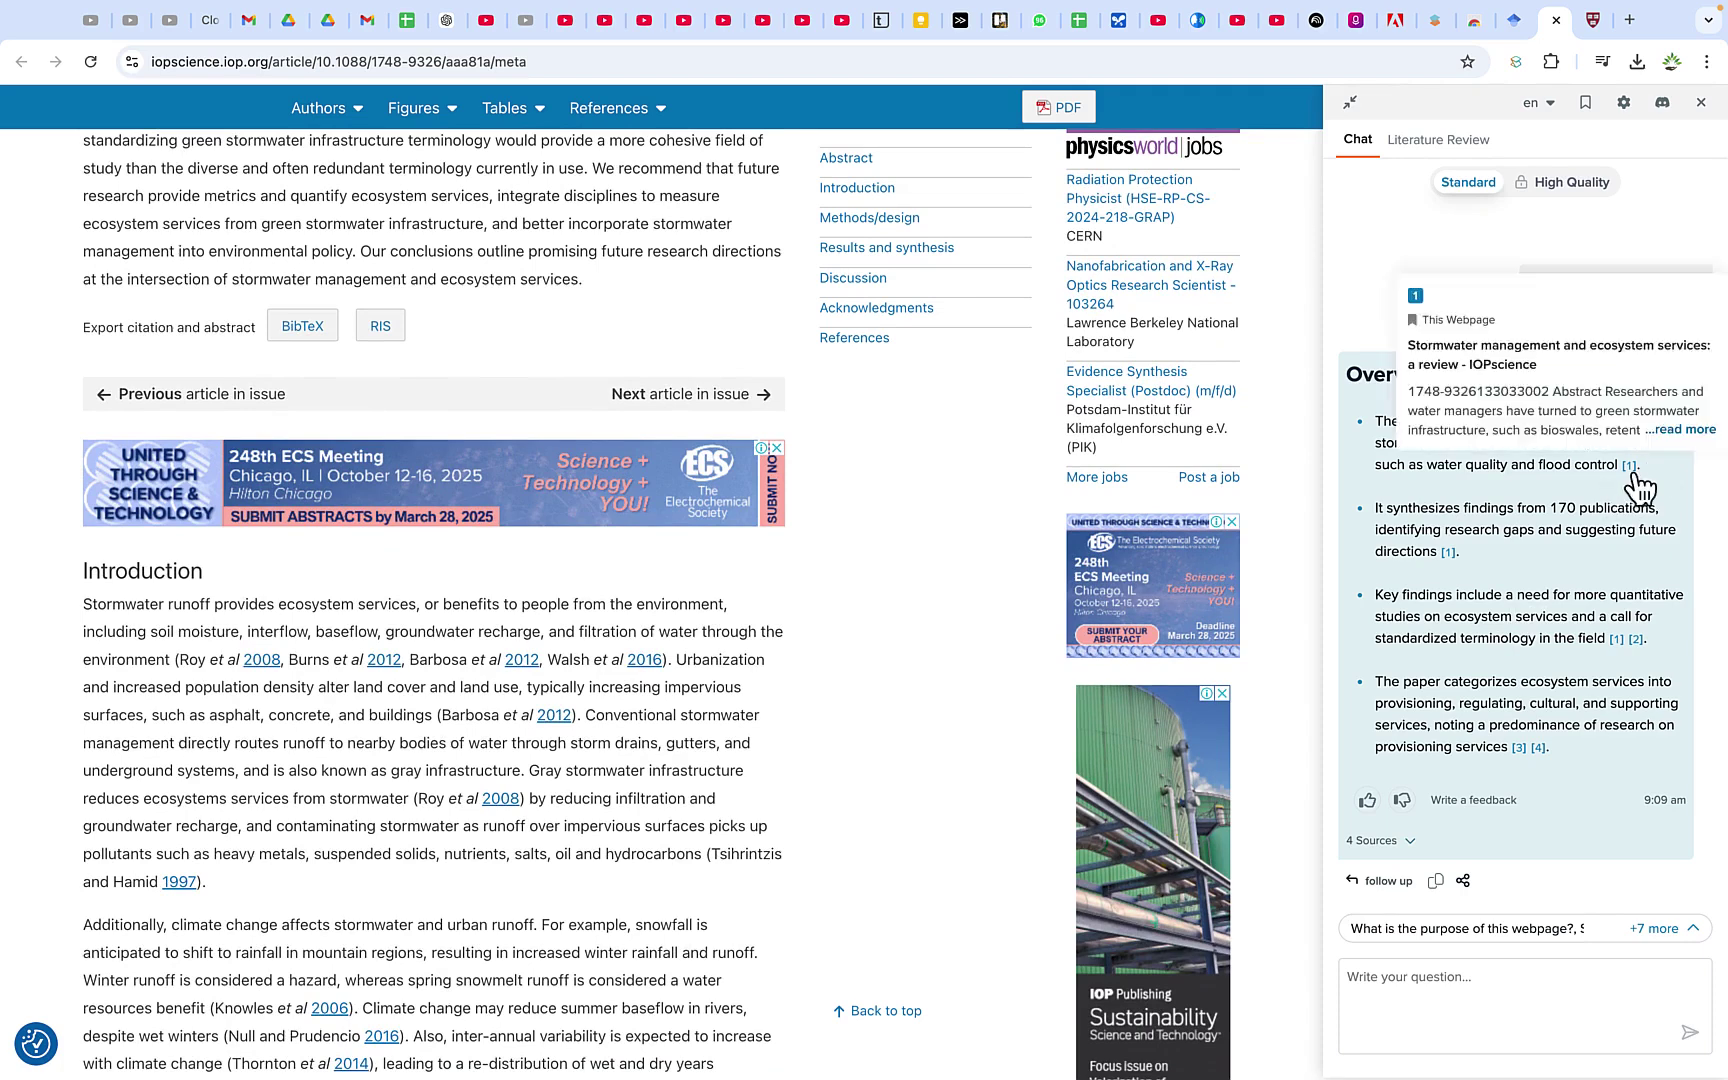
{"action": "mouse_move", "coordinate": [1640, 645]}
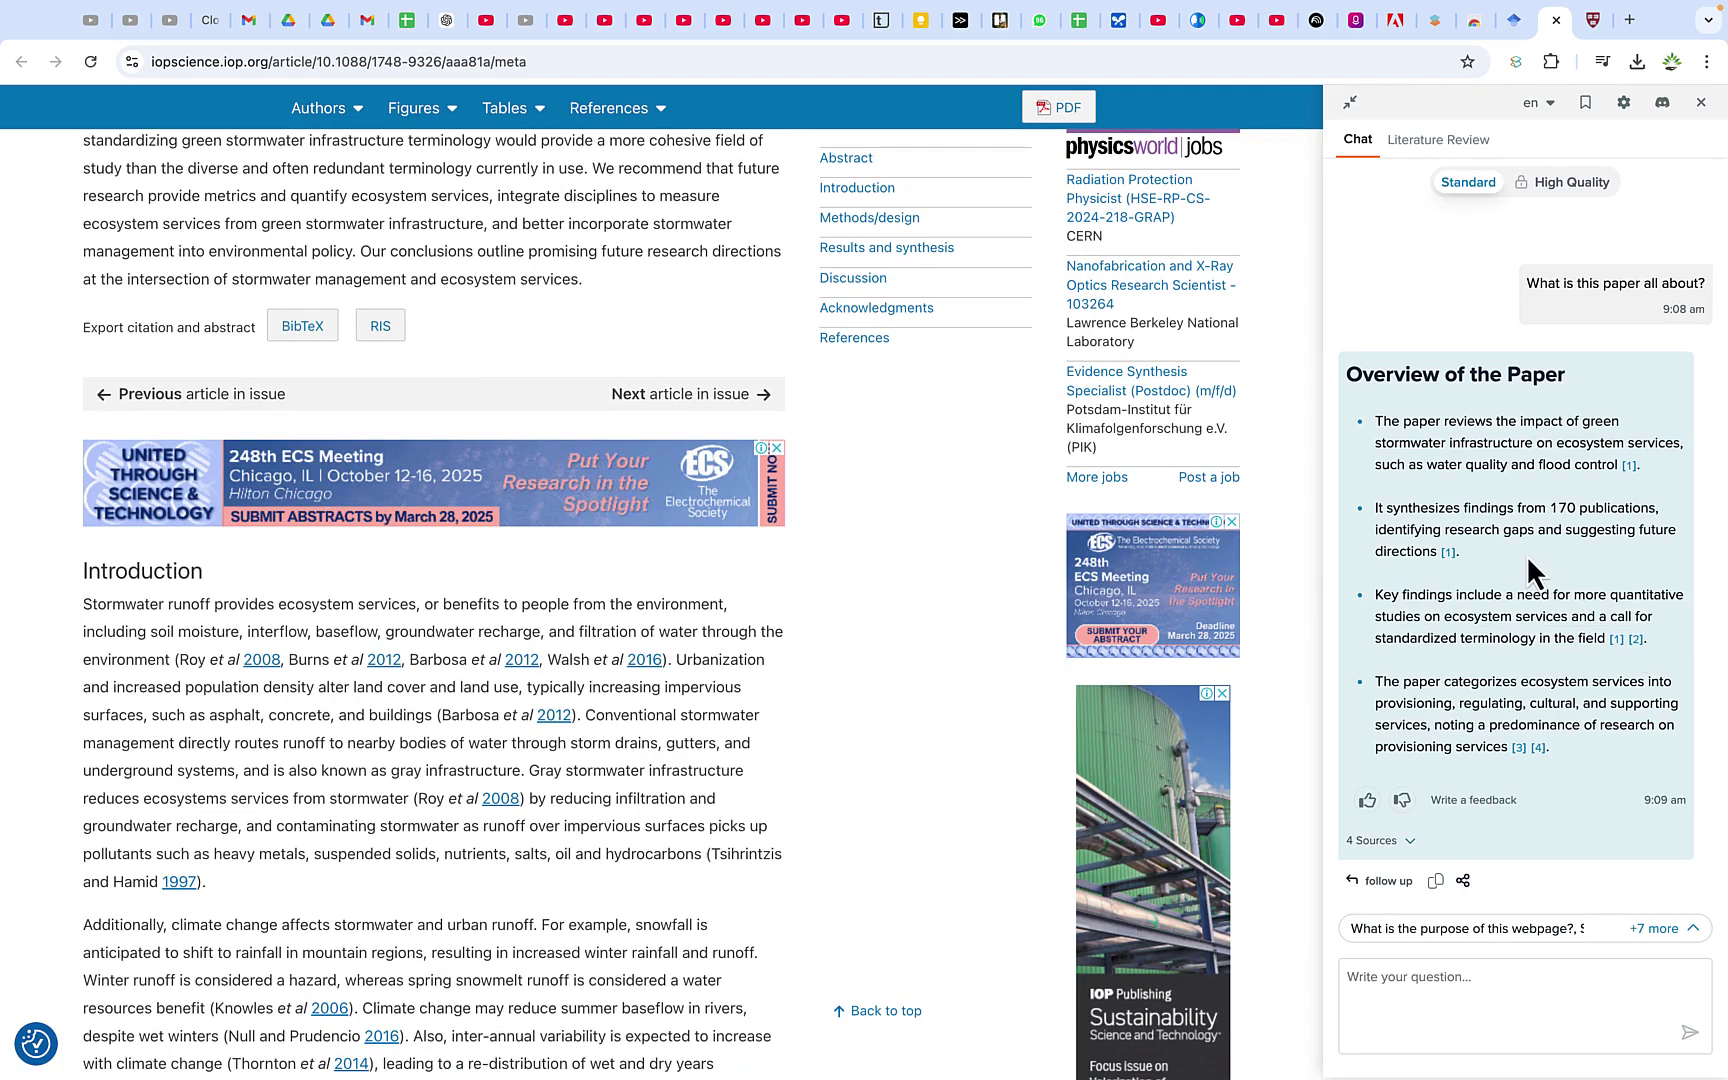
{"action": "scroll", "coordinate": [606, 685], "scroll_direction": "down", "scroll_amount": 15}
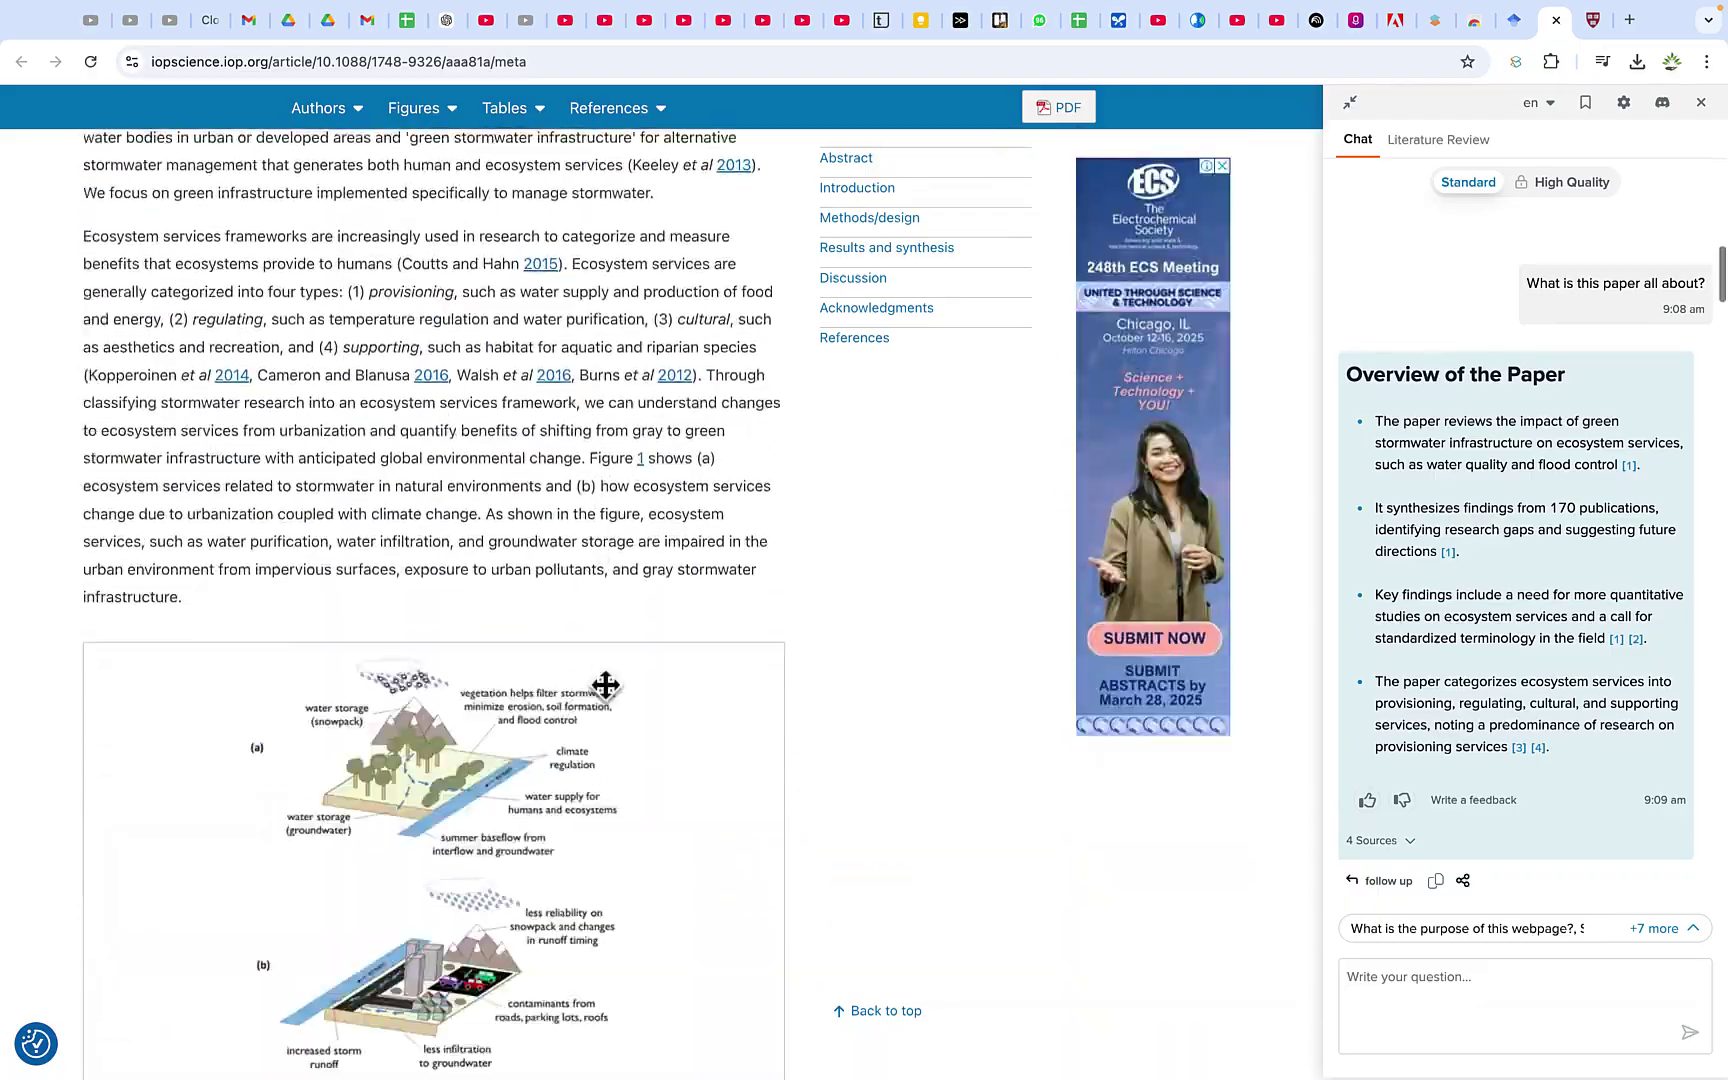
{"action": "scroll", "coordinate": [606, 685], "scroll_direction": "down", "scroll_amount": 12}
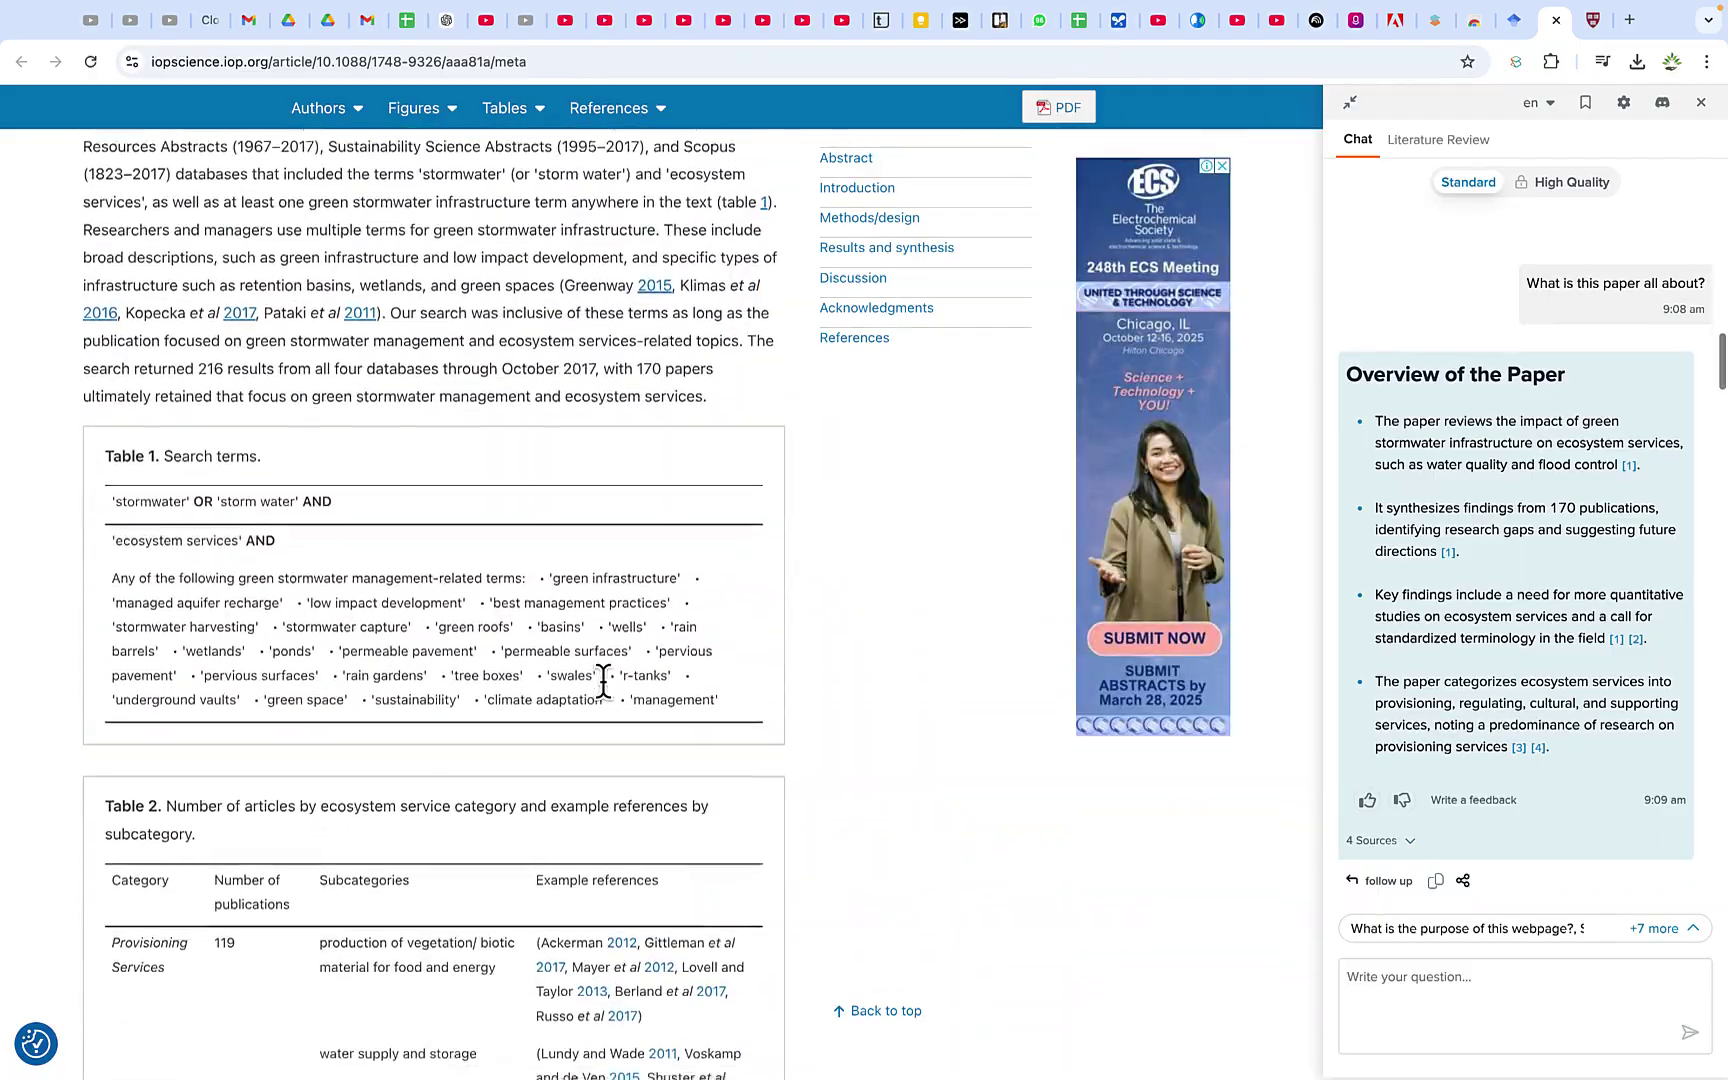
{"action": "scroll", "coordinate": [603, 683], "scroll_direction": "down", "scroll_amount": 10}
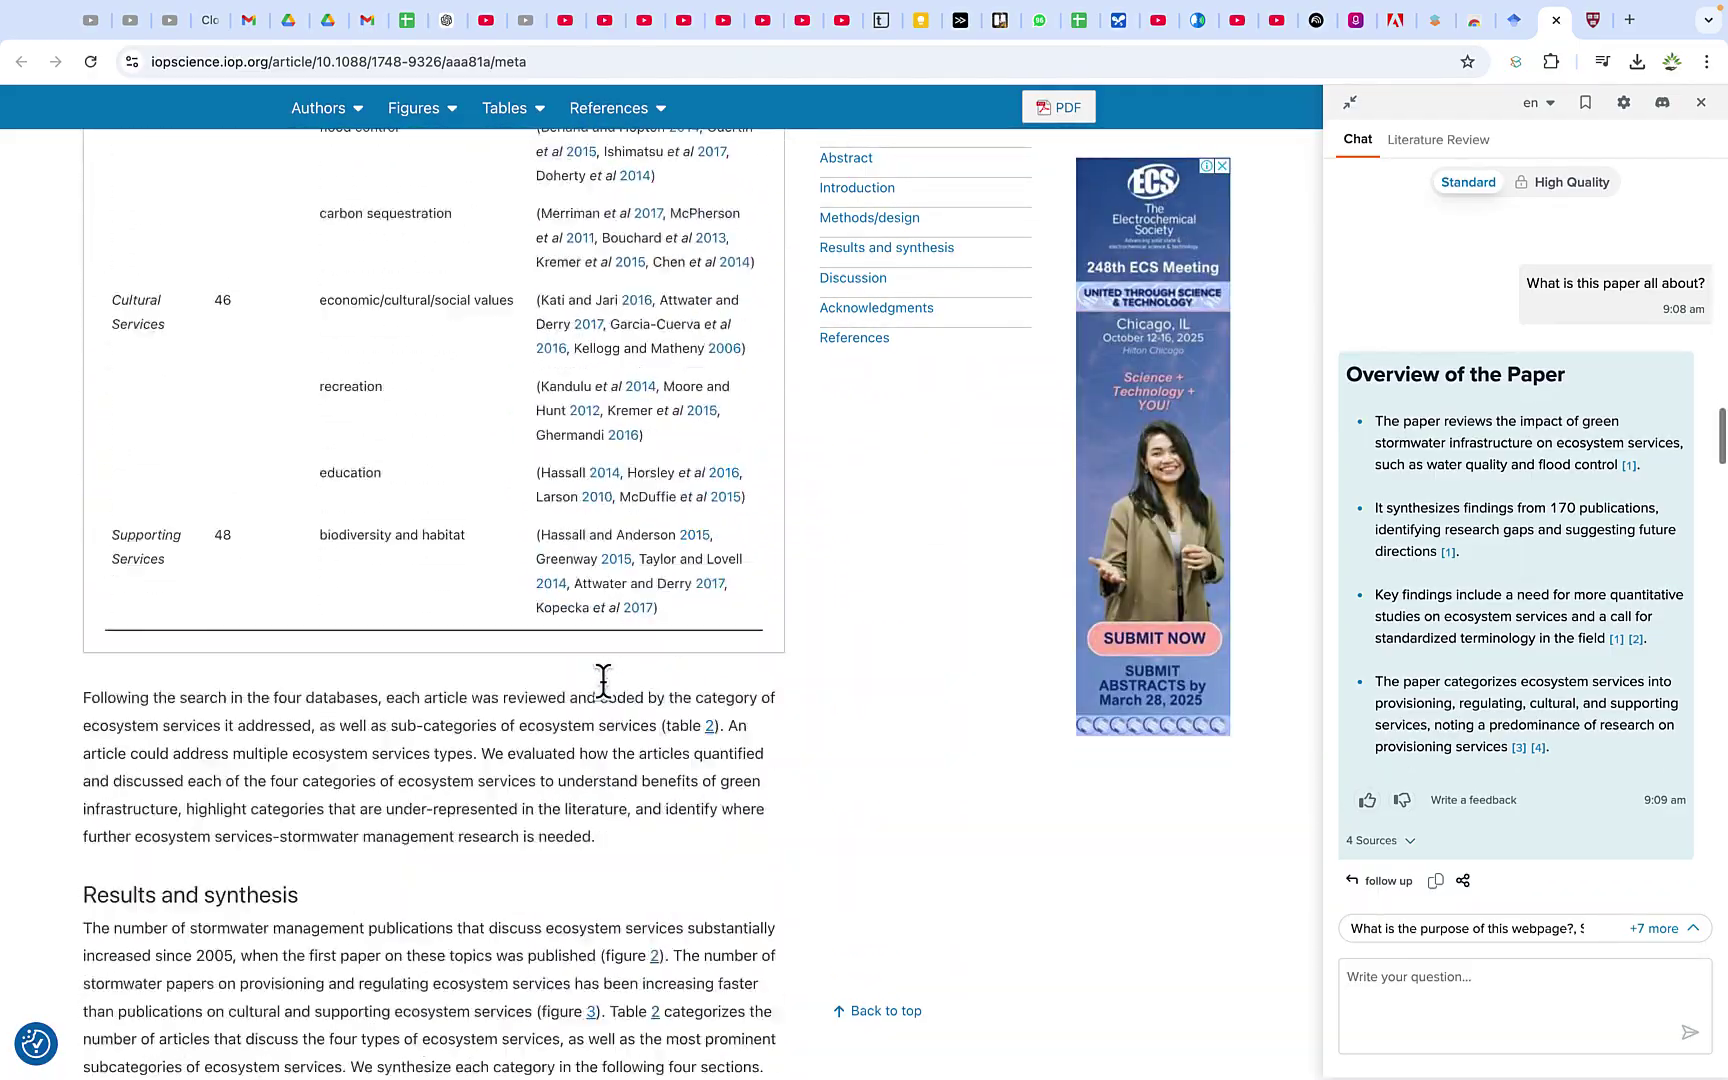
{"action": "scroll", "coordinate": [603, 683], "scroll_direction": "down", "scroll_amount": 12}
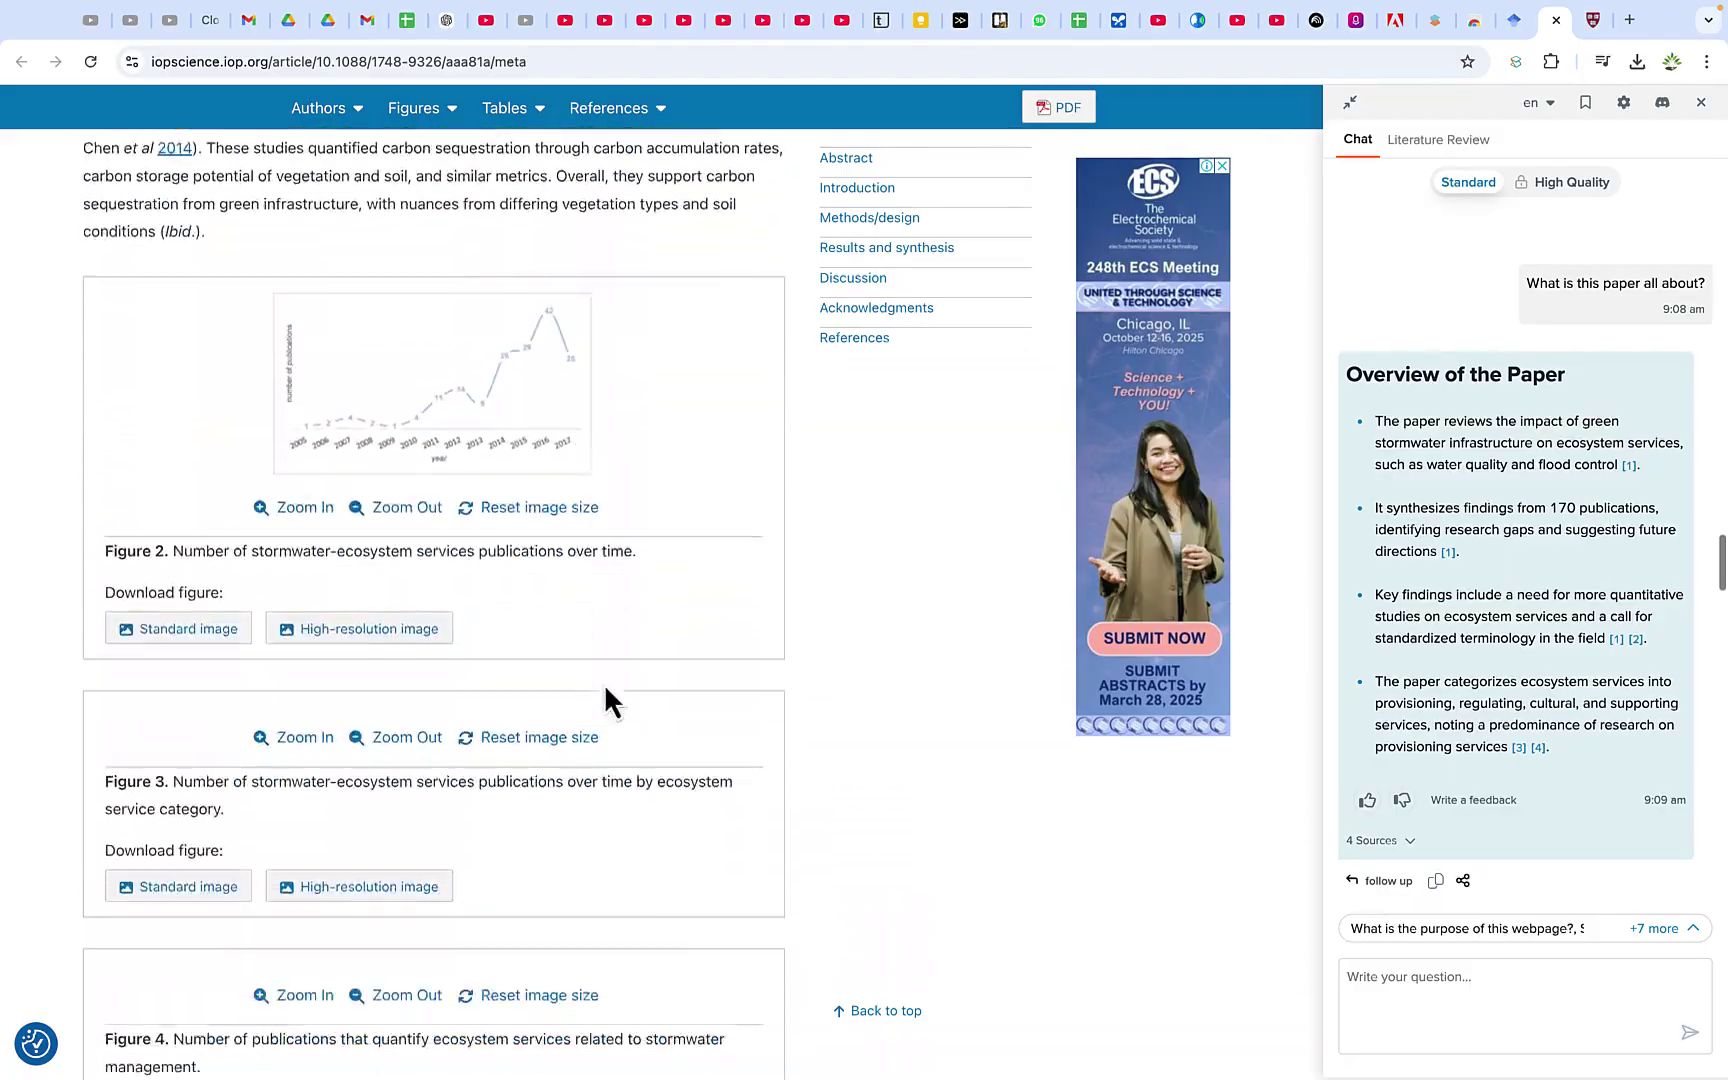
{"action": "scroll", "coordinate": [603, 683], "scroll_direction": "down", "scroll_amount": 12}
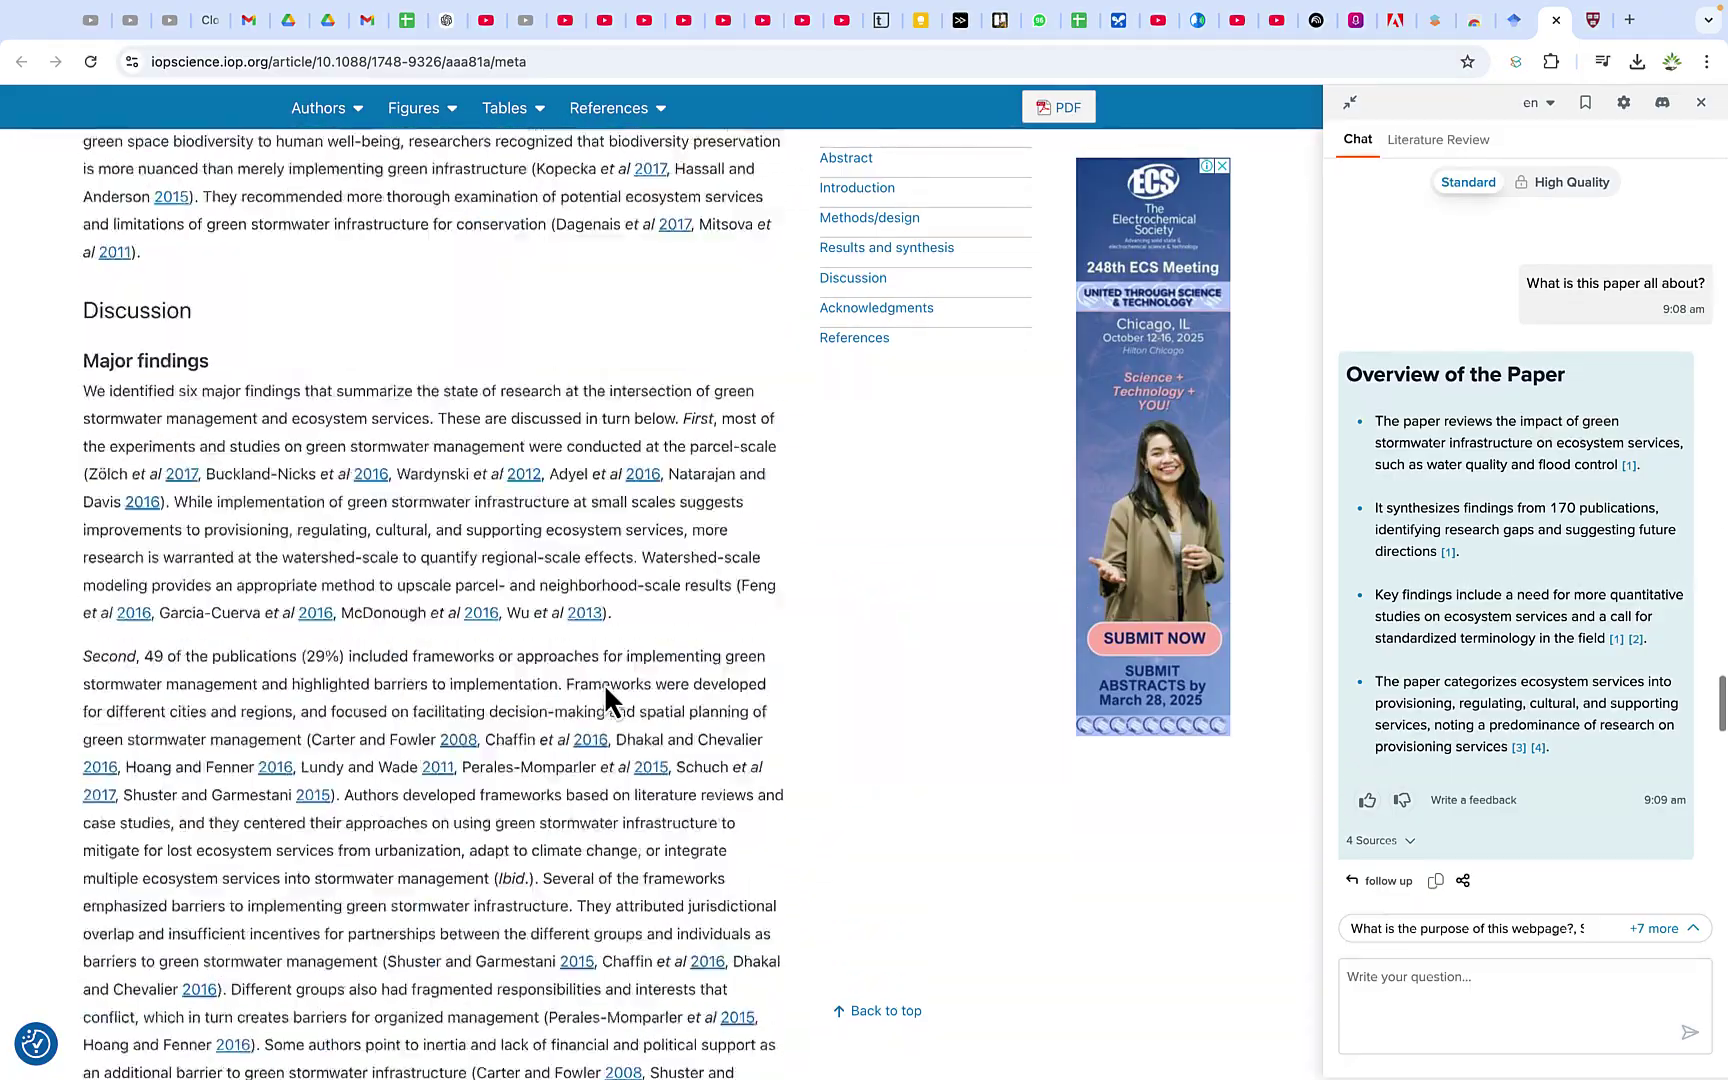
{"action": "scroll", "coordinate": [603, 683], "scroll_direction": "down", "scroll_amount": 1}
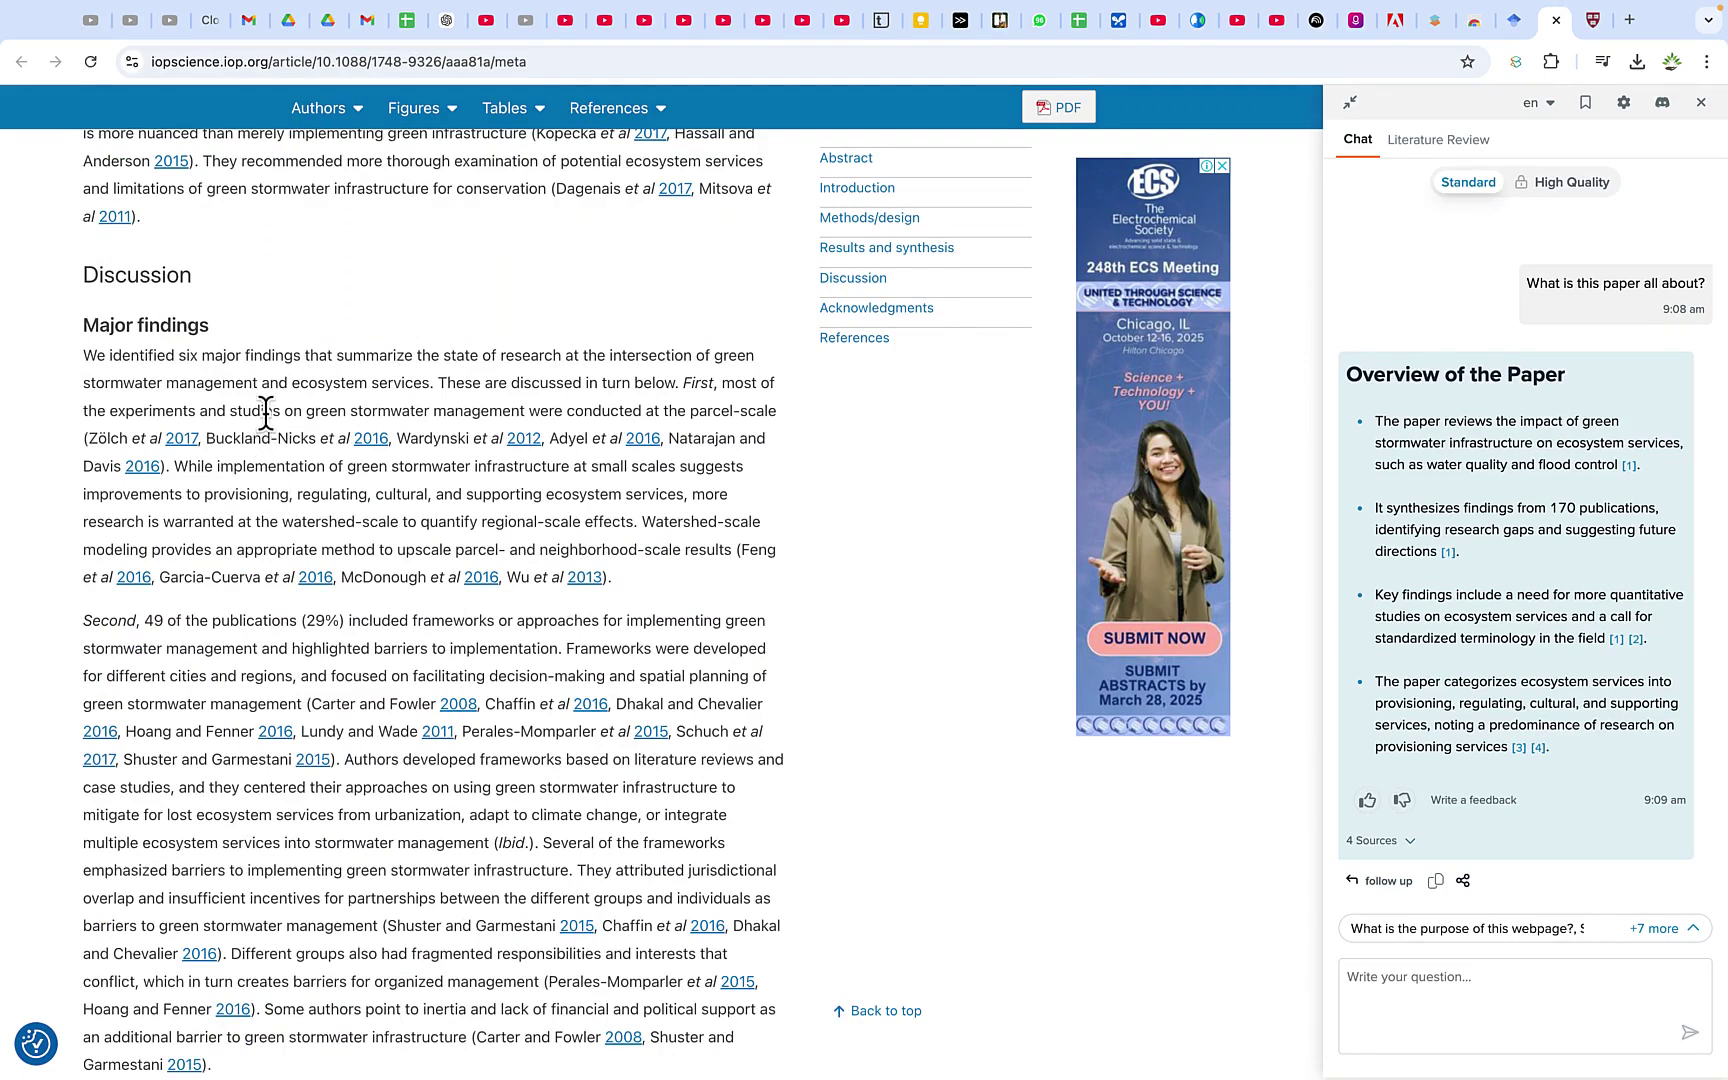
{"action": "scroll", "coordinate": [275, 405], "scroll_direction": "down", "scroll_amount": 5}
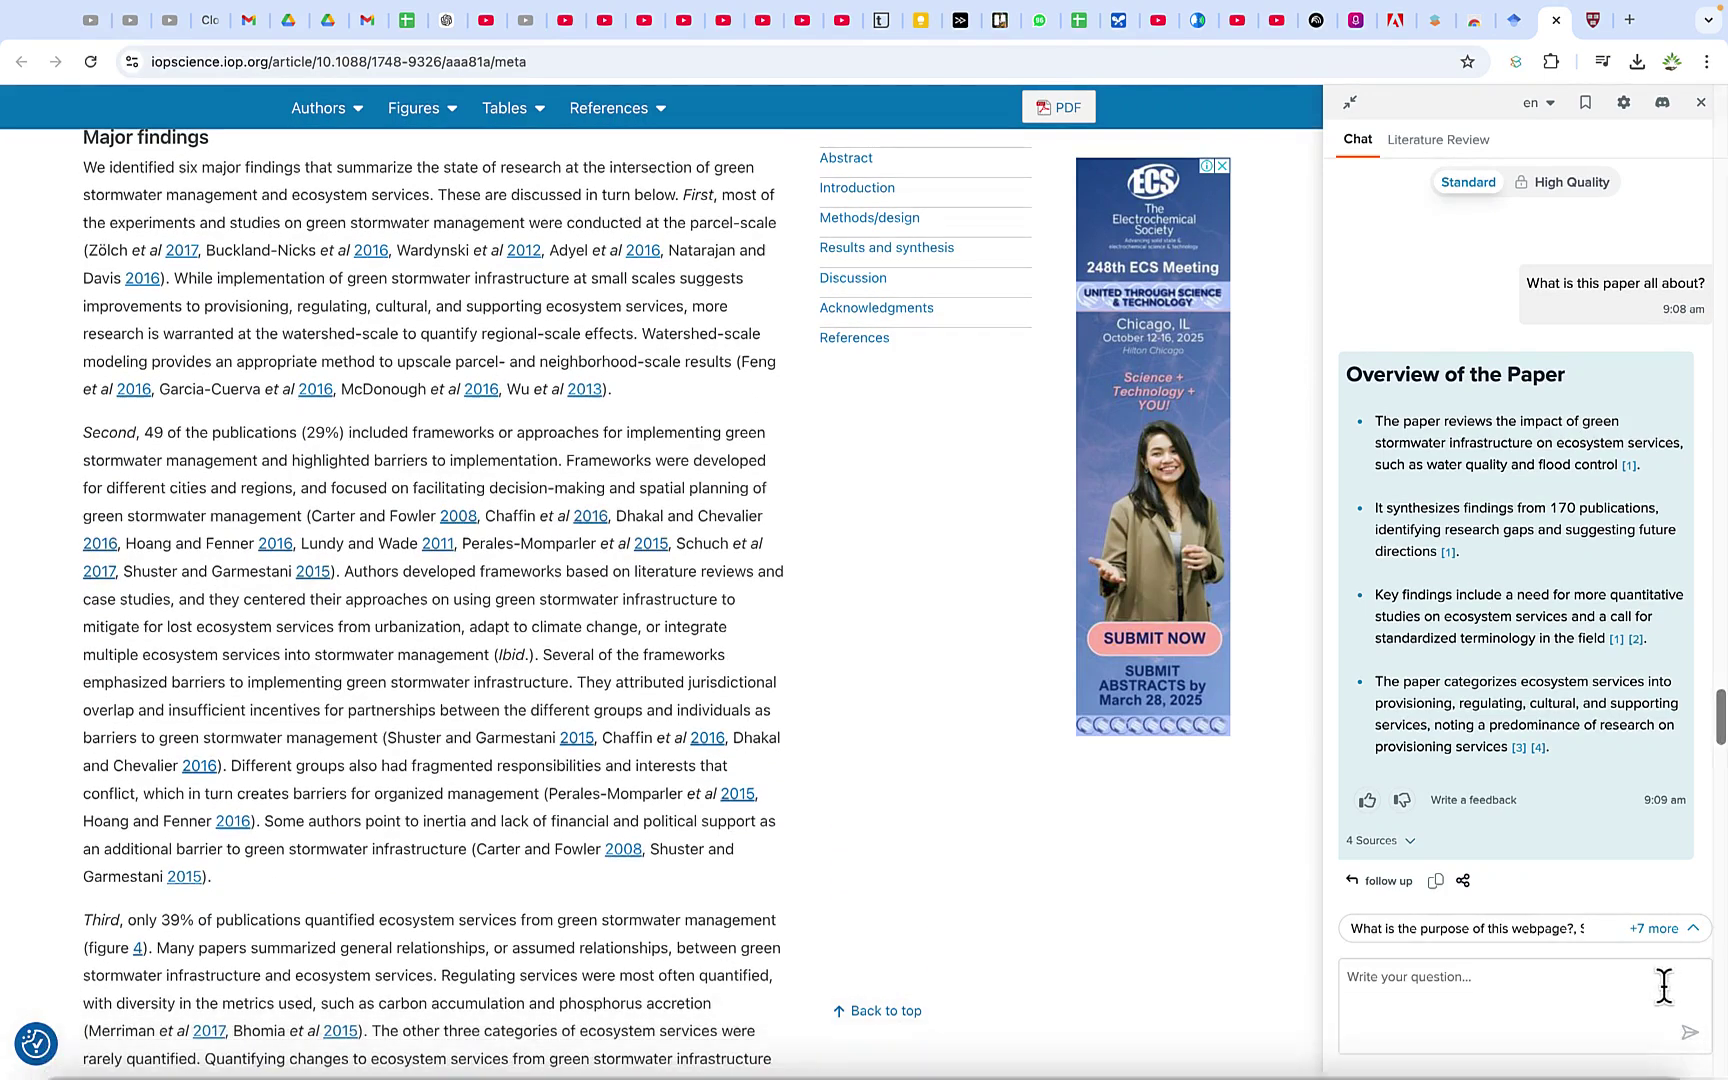
- Ask the assistant "can you give me 5 major findings from this paper?", review the answer and open its Literature Review search
{"action": "type", "text": "can you give me 5 major findings from this paper"}
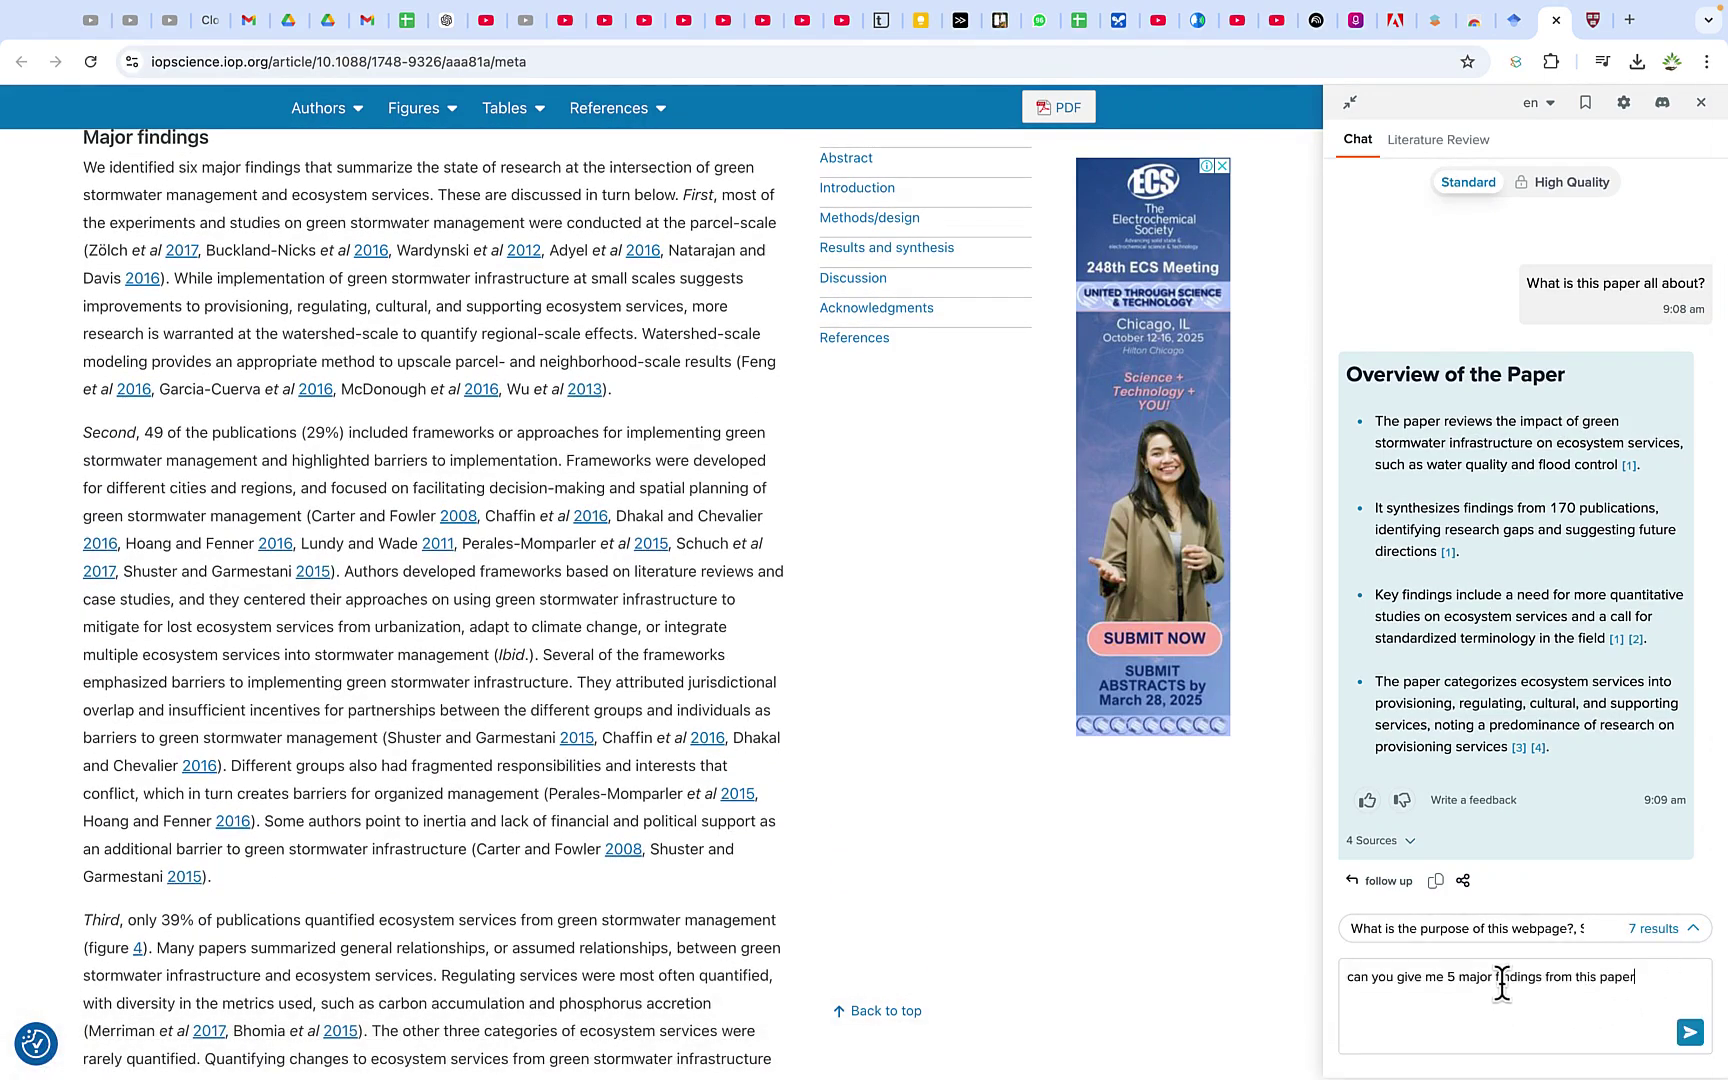
{"action": "type", "text": "?"}
{"action": "key", "text": "Return"}
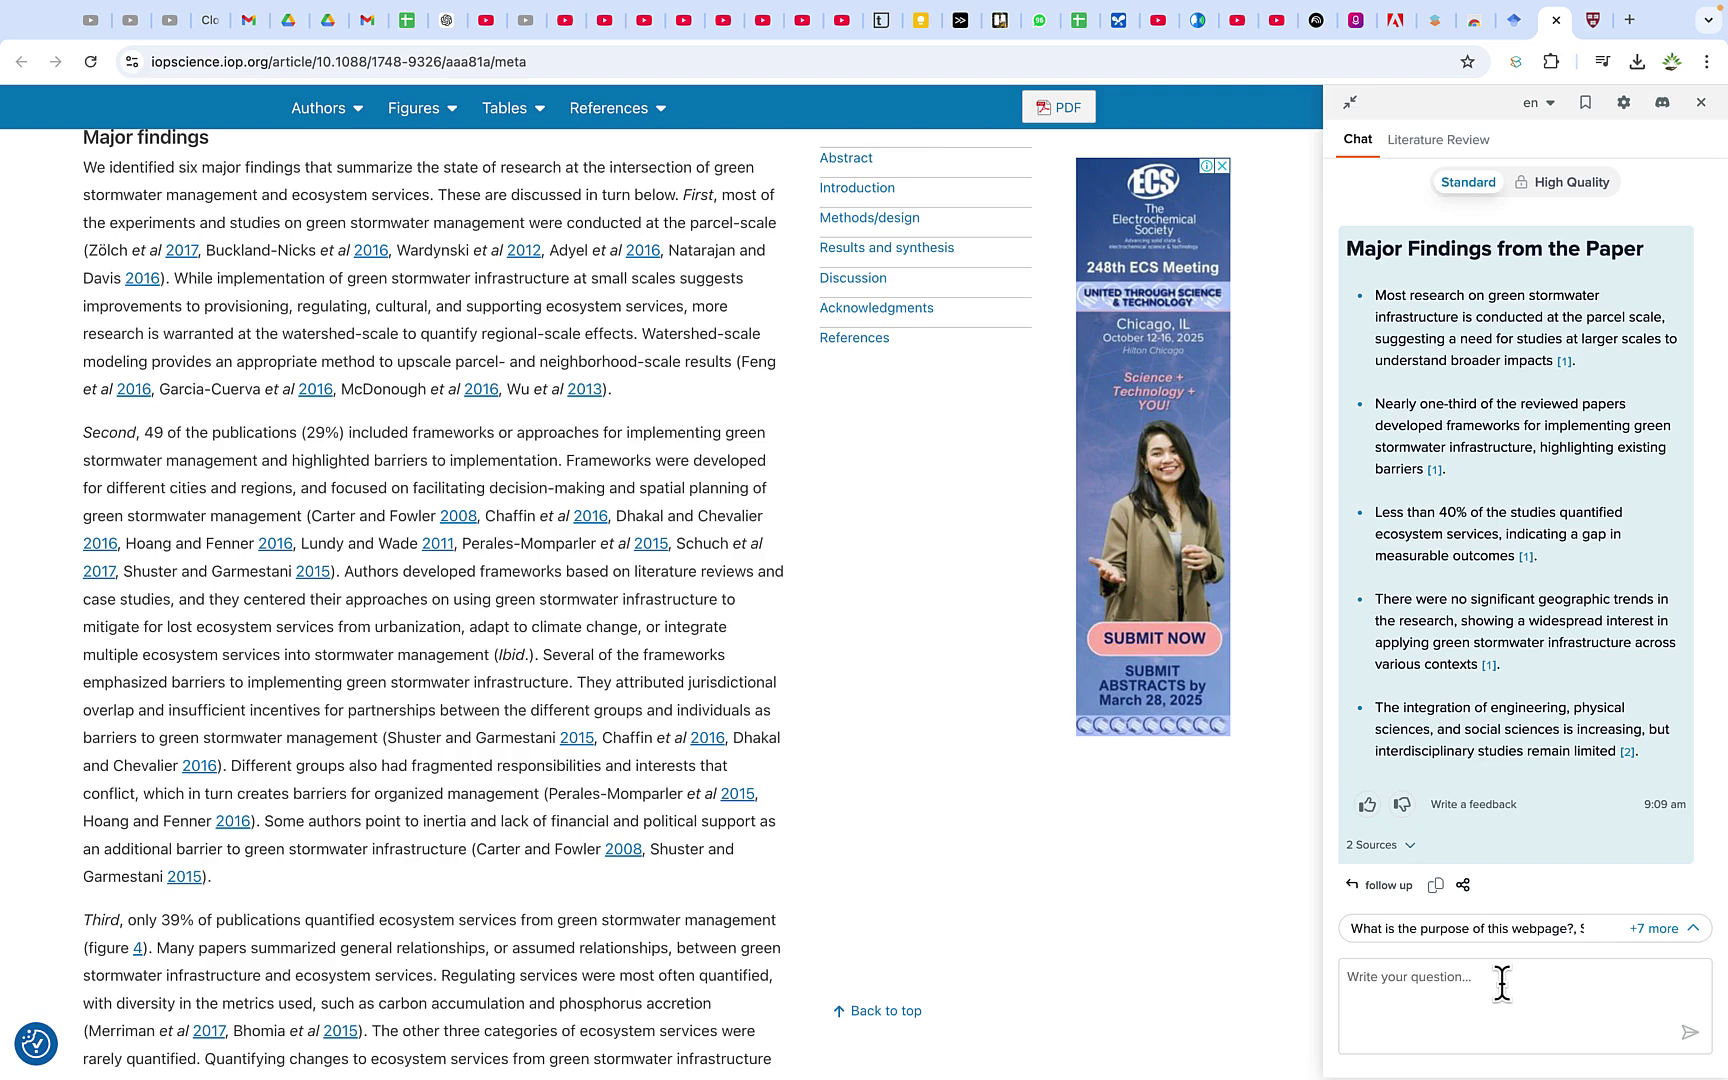
{"action": "scroll", "coordinate": [1544, 463], "scroll_direction": "down", "scroll_amount": 1}
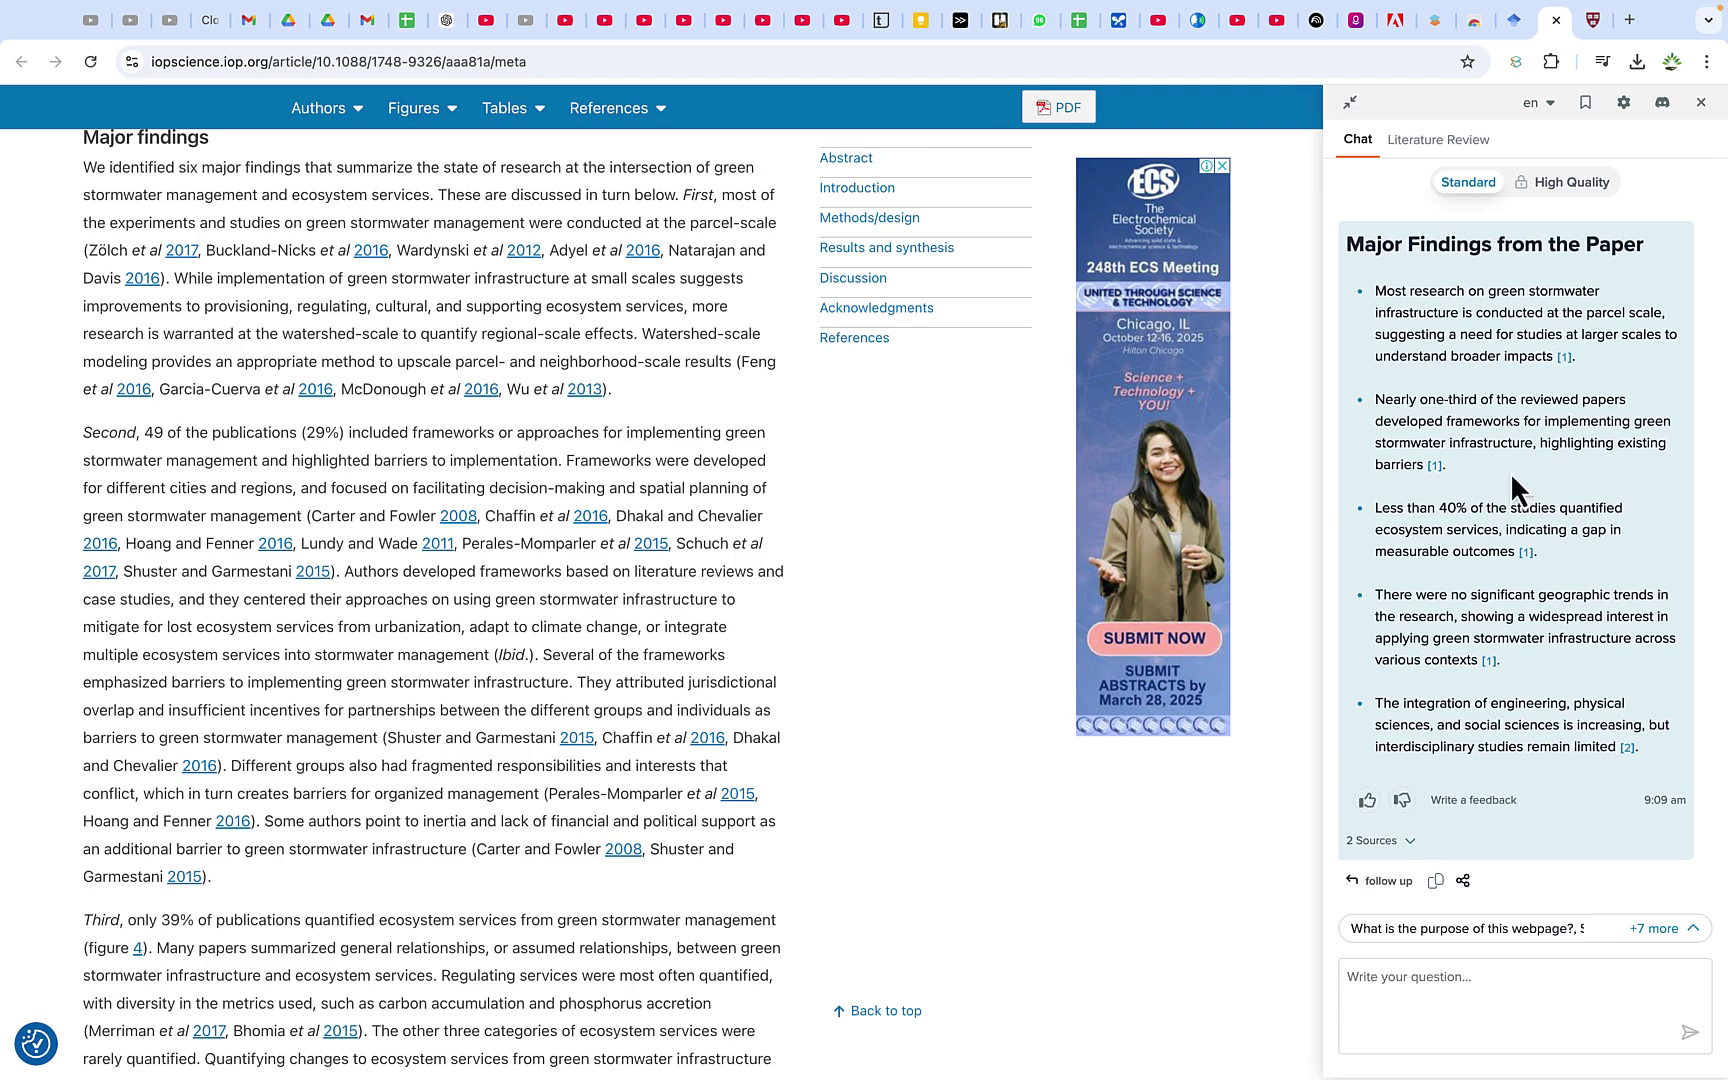
{"action": "left_click", "coordinate": [1425, 150]}
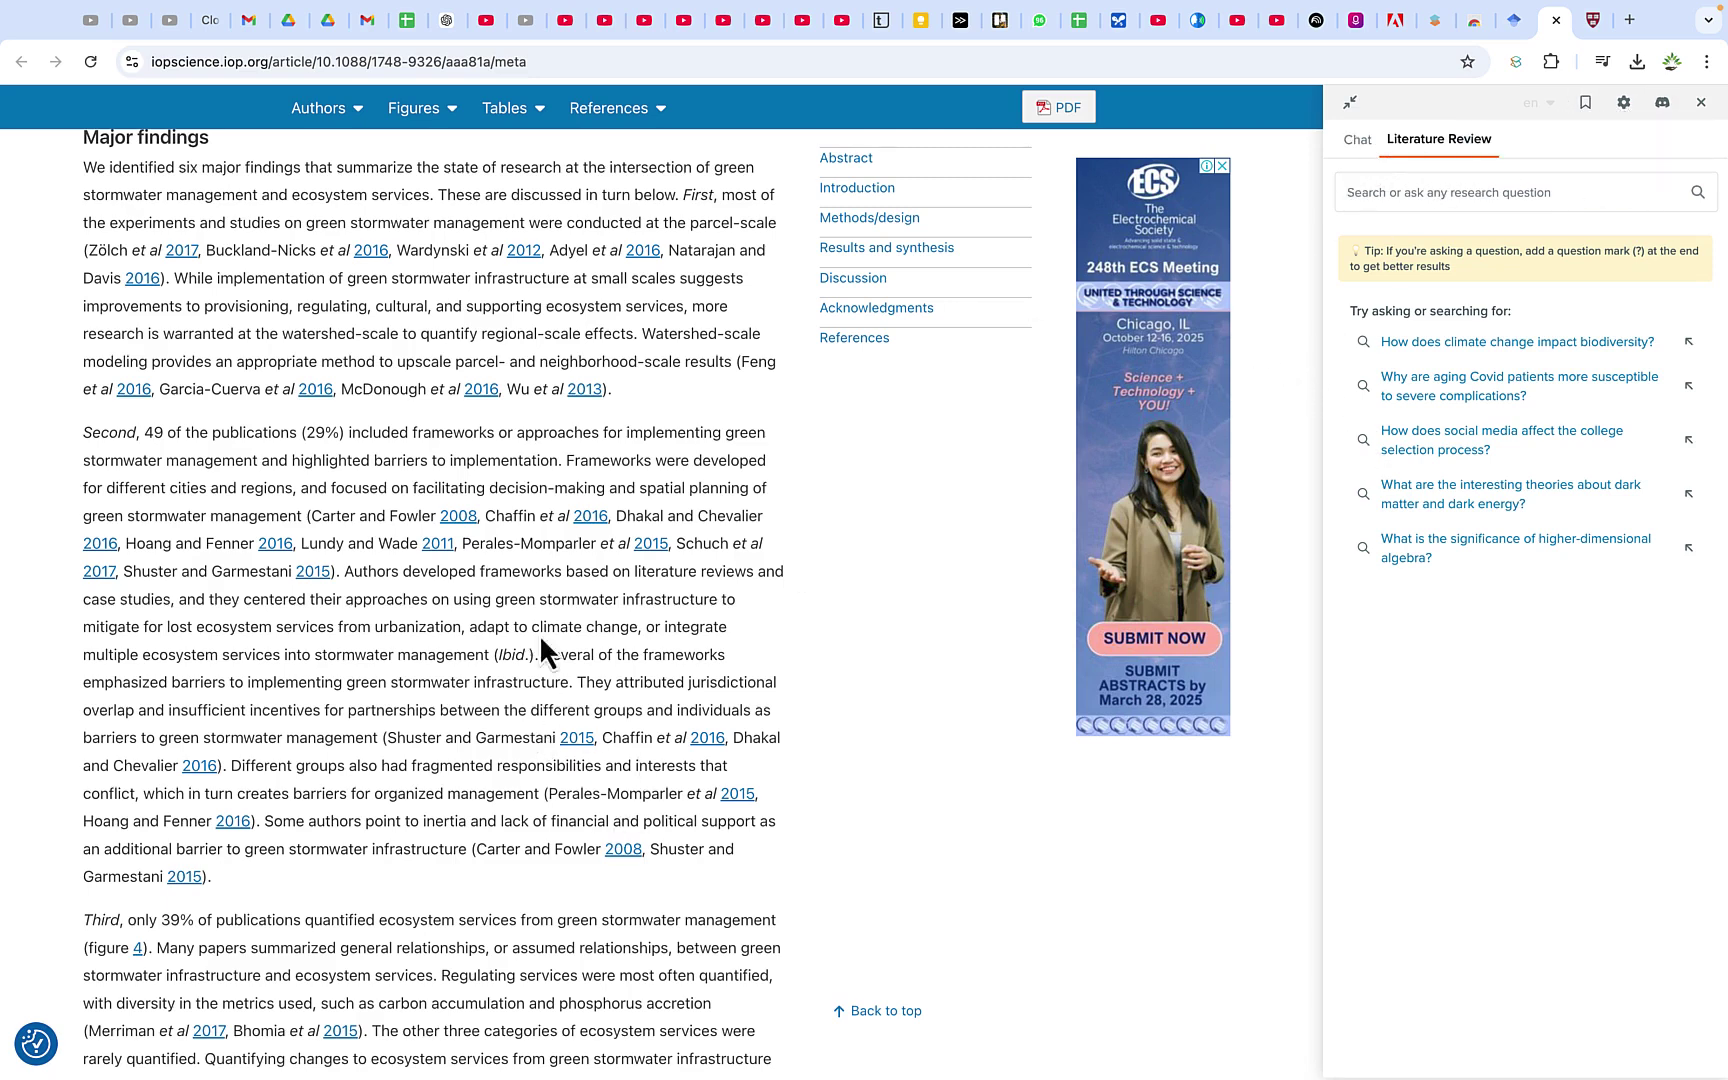
- Reload the Harvard article "10 Tips for Improving Your Public Speaking Skills" and have the SciSpace assistant summarize it
{"action": "left_click", "coordinate": [1590, 19]}
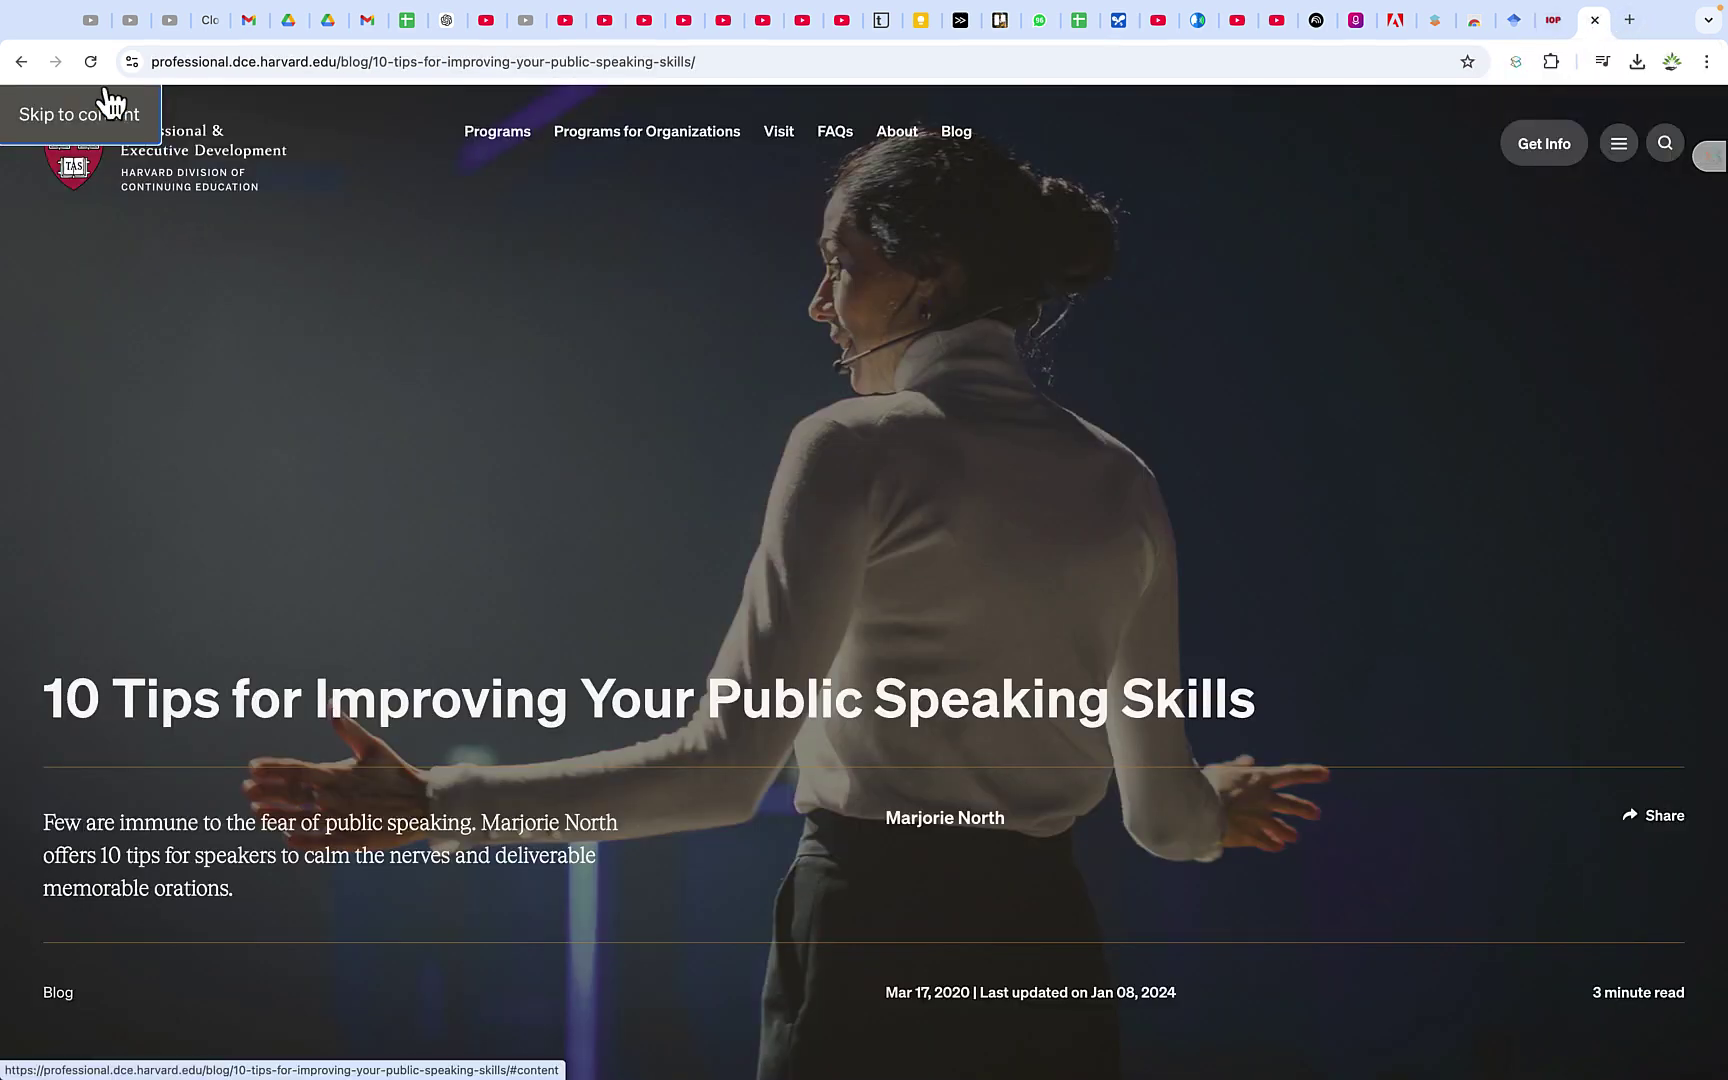
{"action": "left_click", "coordinate": [90, 62]}
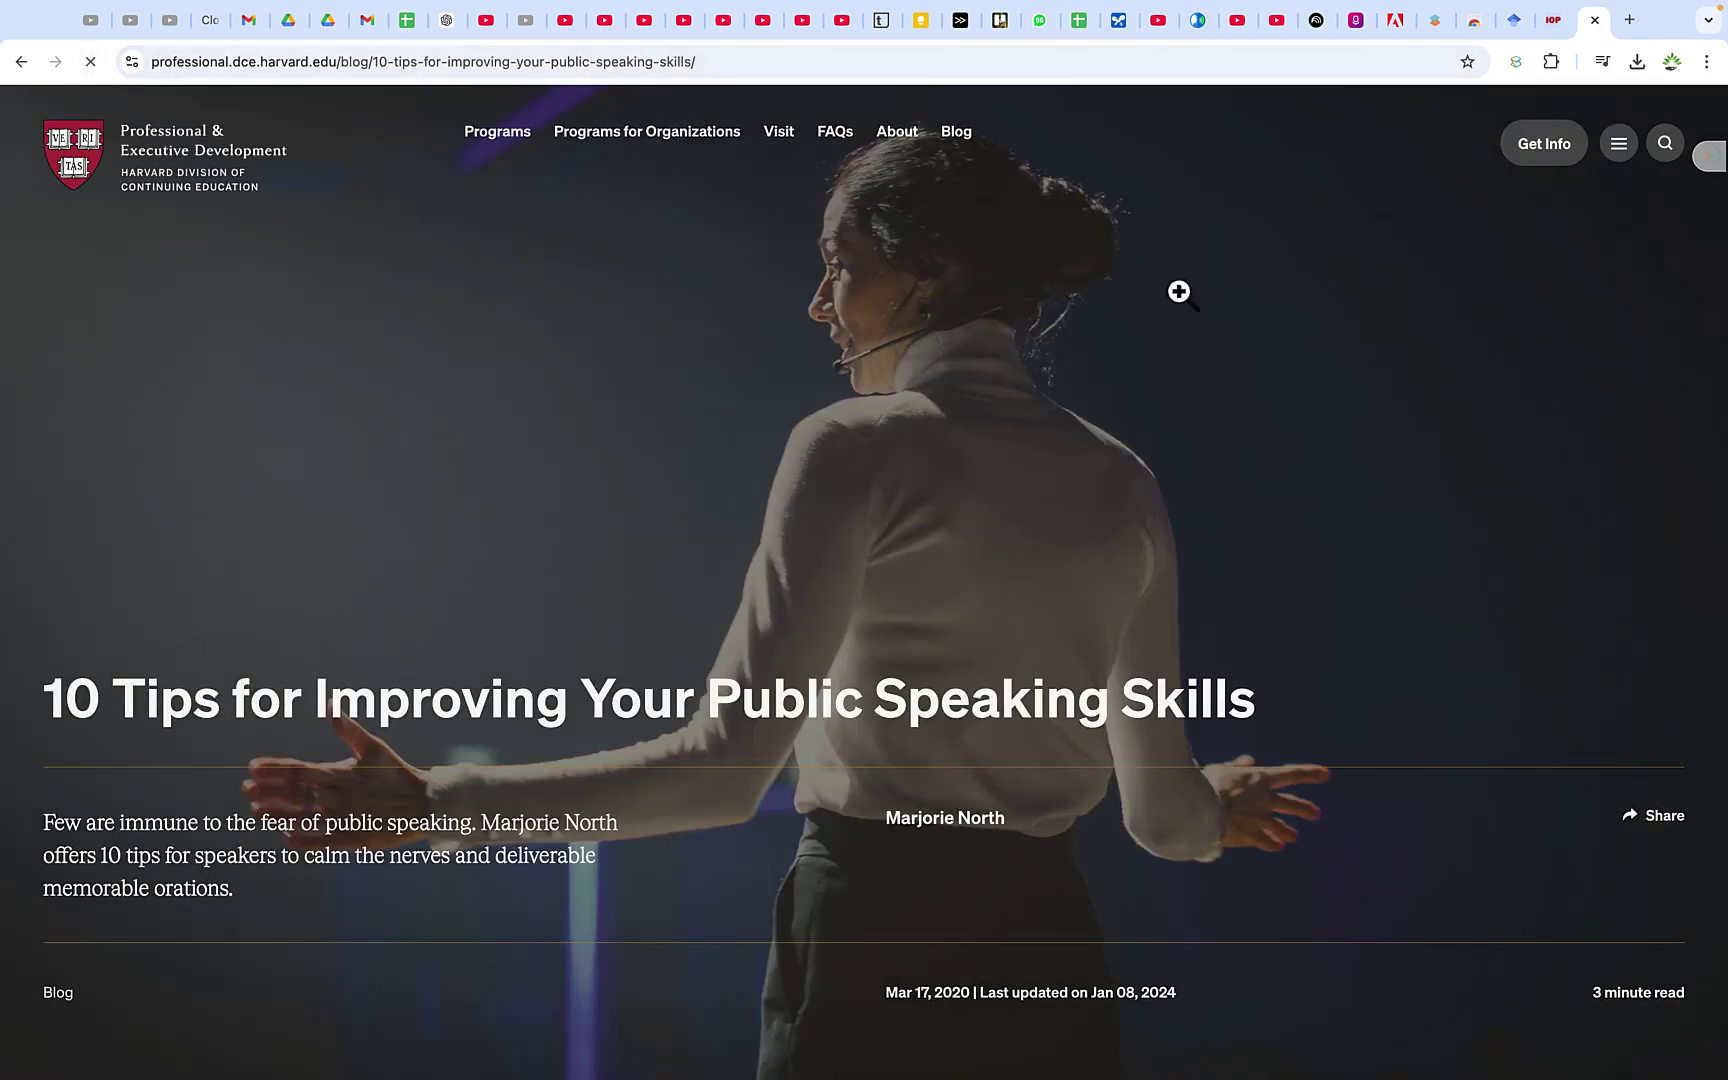
{"action": "left_click", "coordinate": [1704, 163]}
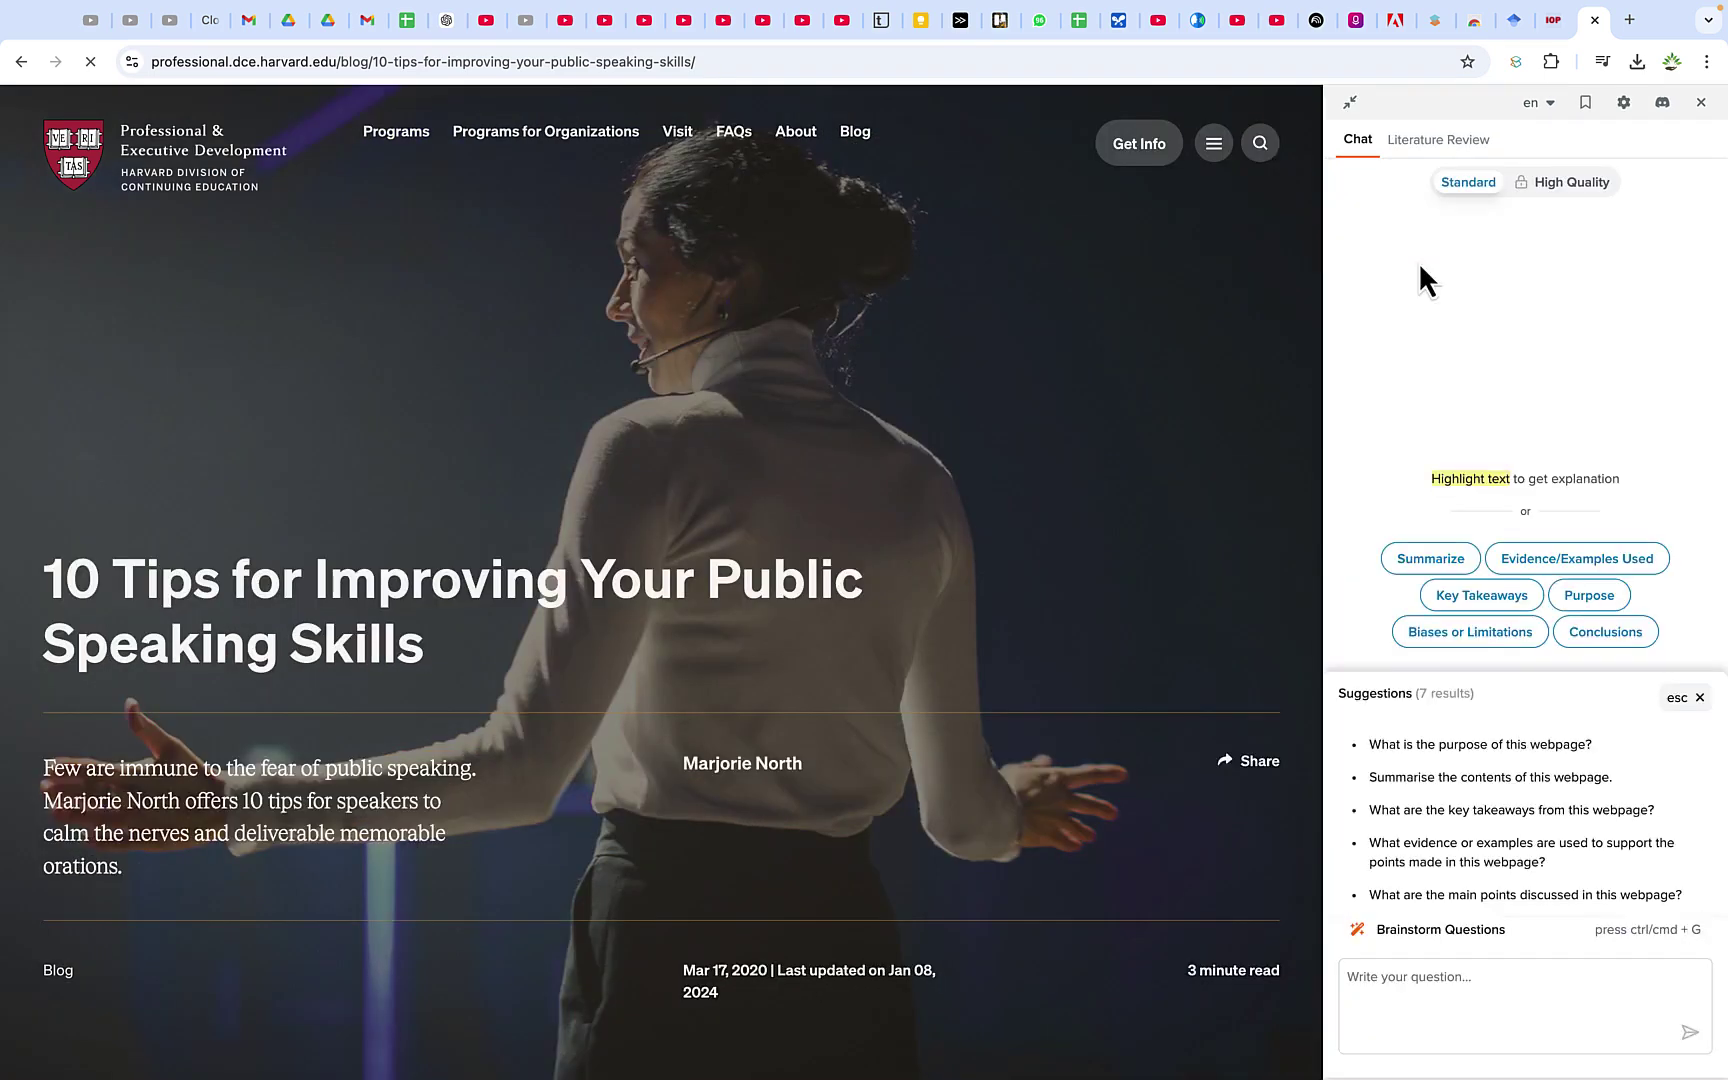
{"action": "left_click", "coordinate": [1412, 553]}
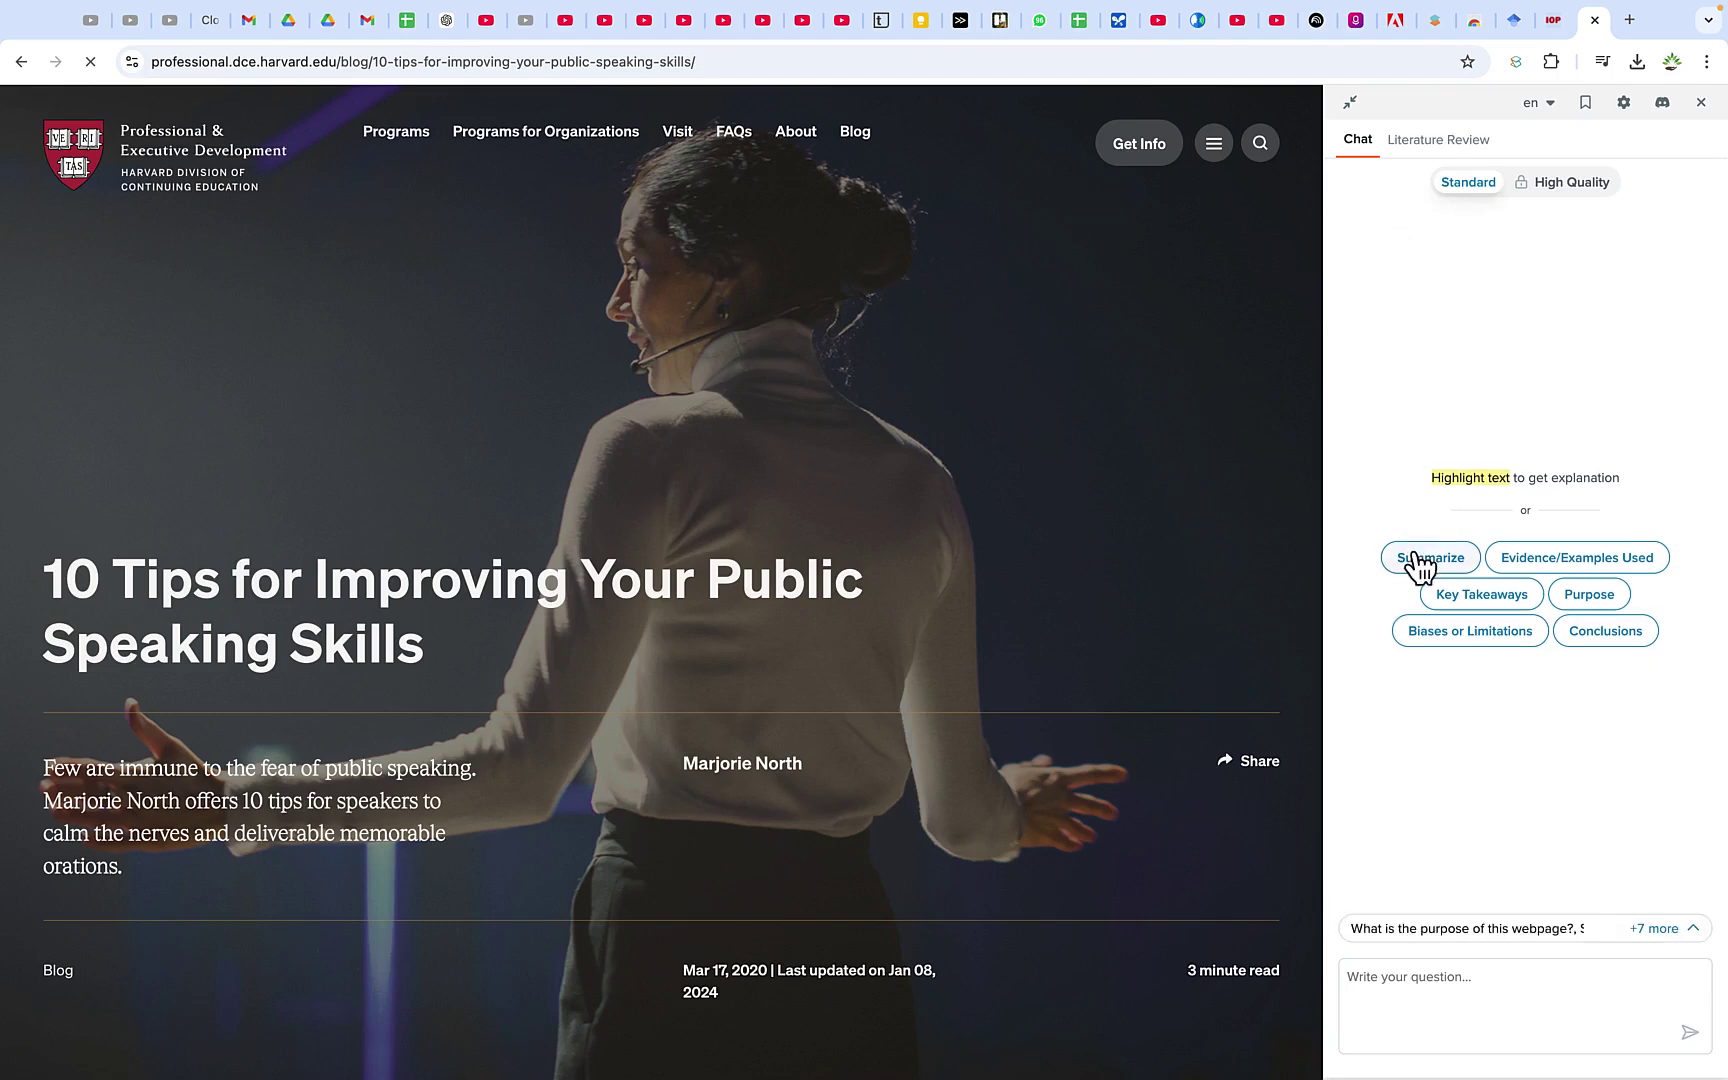
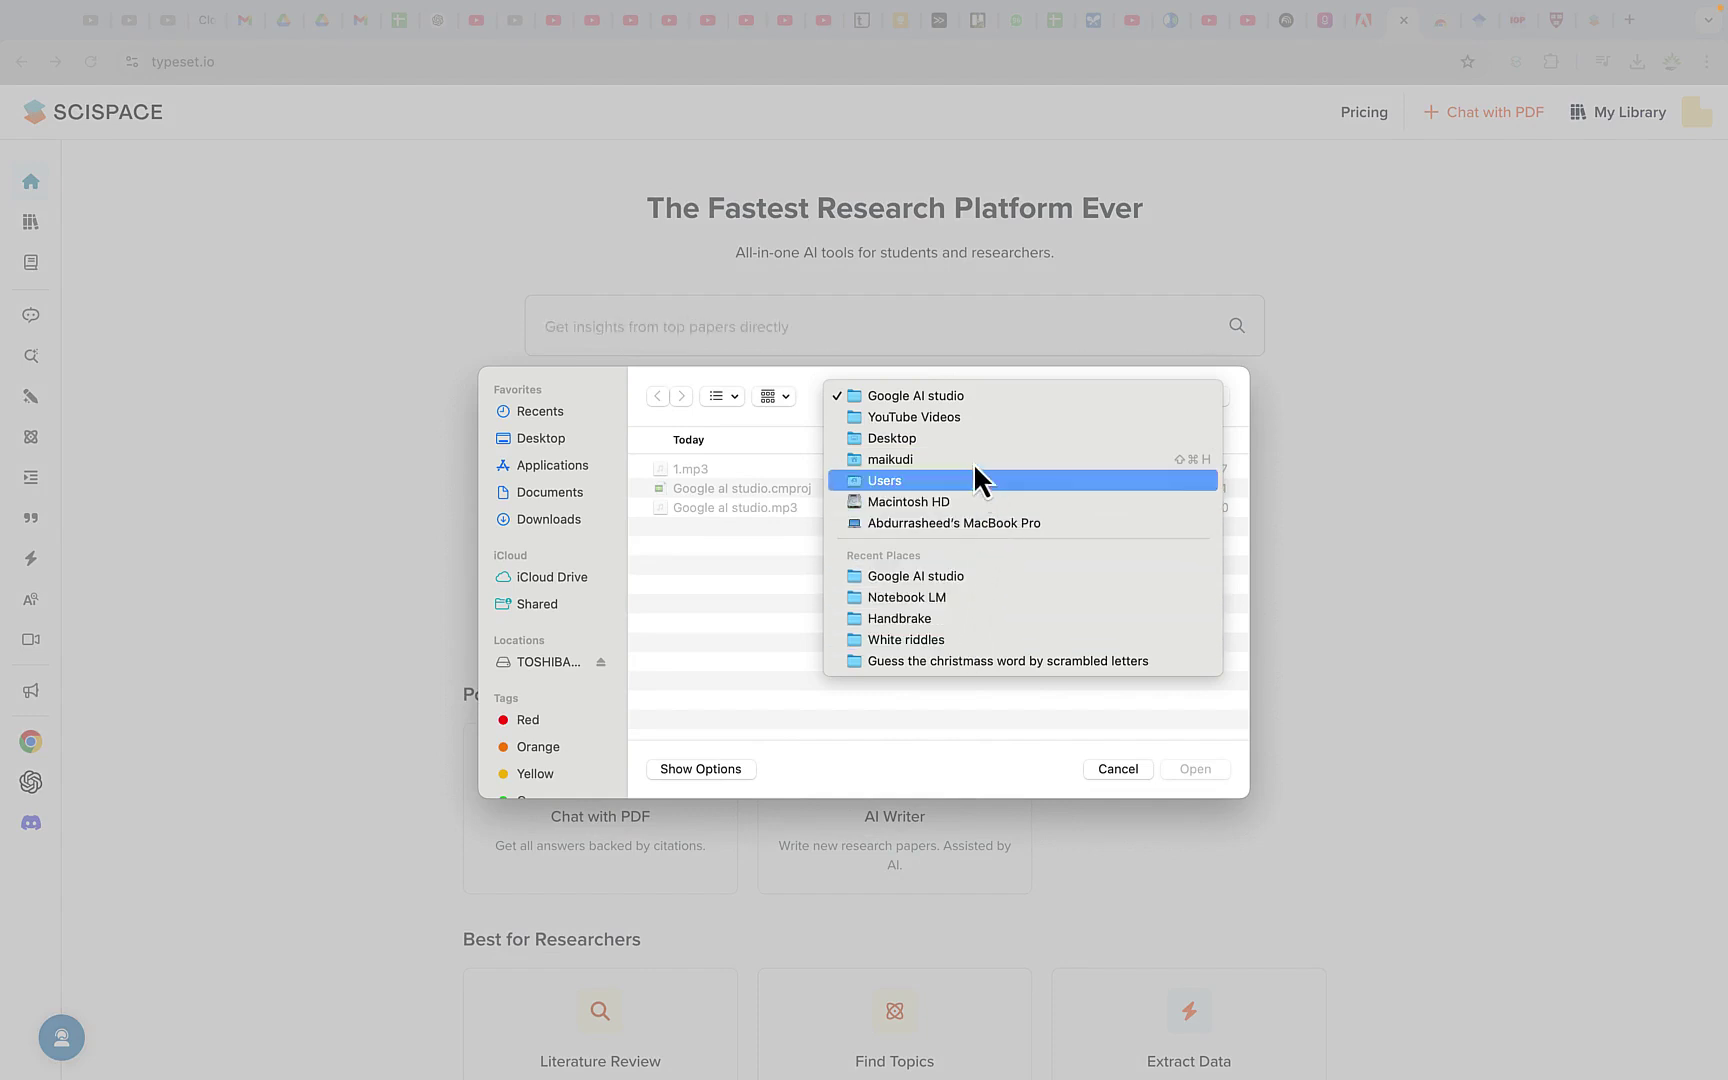
- Upload 288351901.pdf from the Scispace folder to SciSpace
{"action": "left_click", "coordinate": [900, 463]}
{"action": "left_click", "coordinate": [770, 534]}
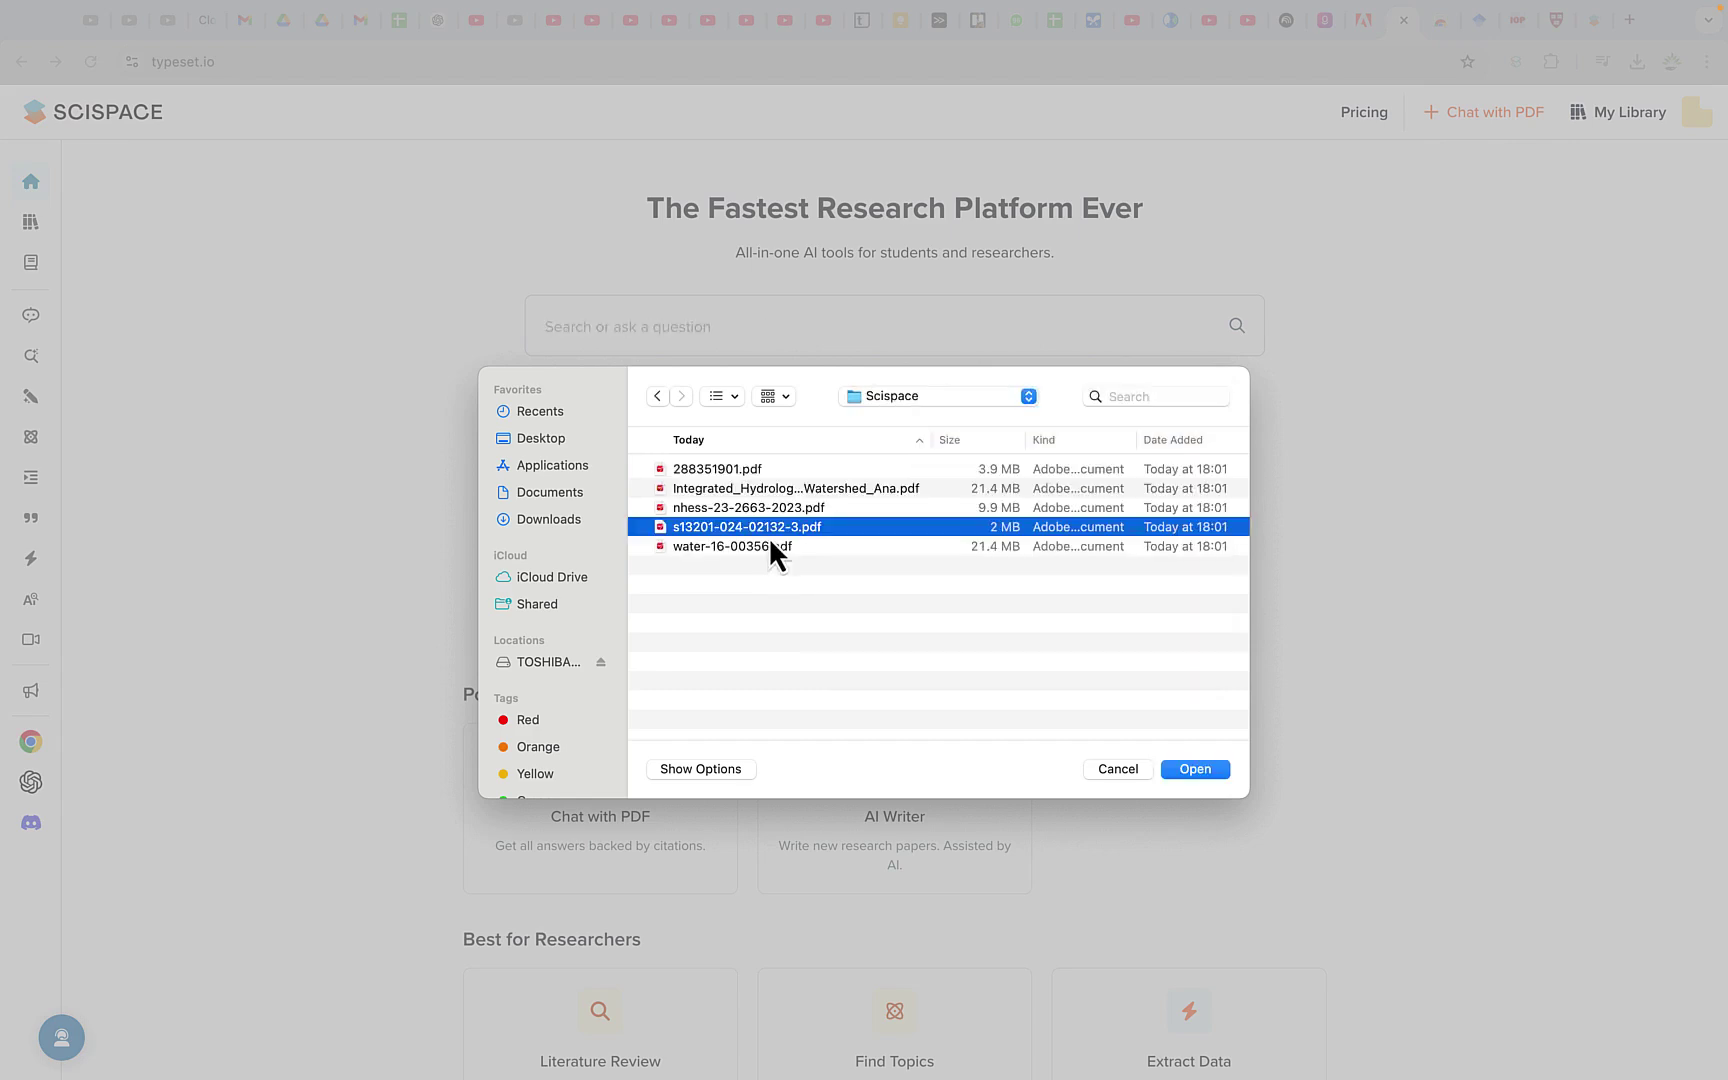
{"action": "key", "text": "Up"}
{"action": "key", "text": "Up"}
{"action": "key", "text": "Up"}
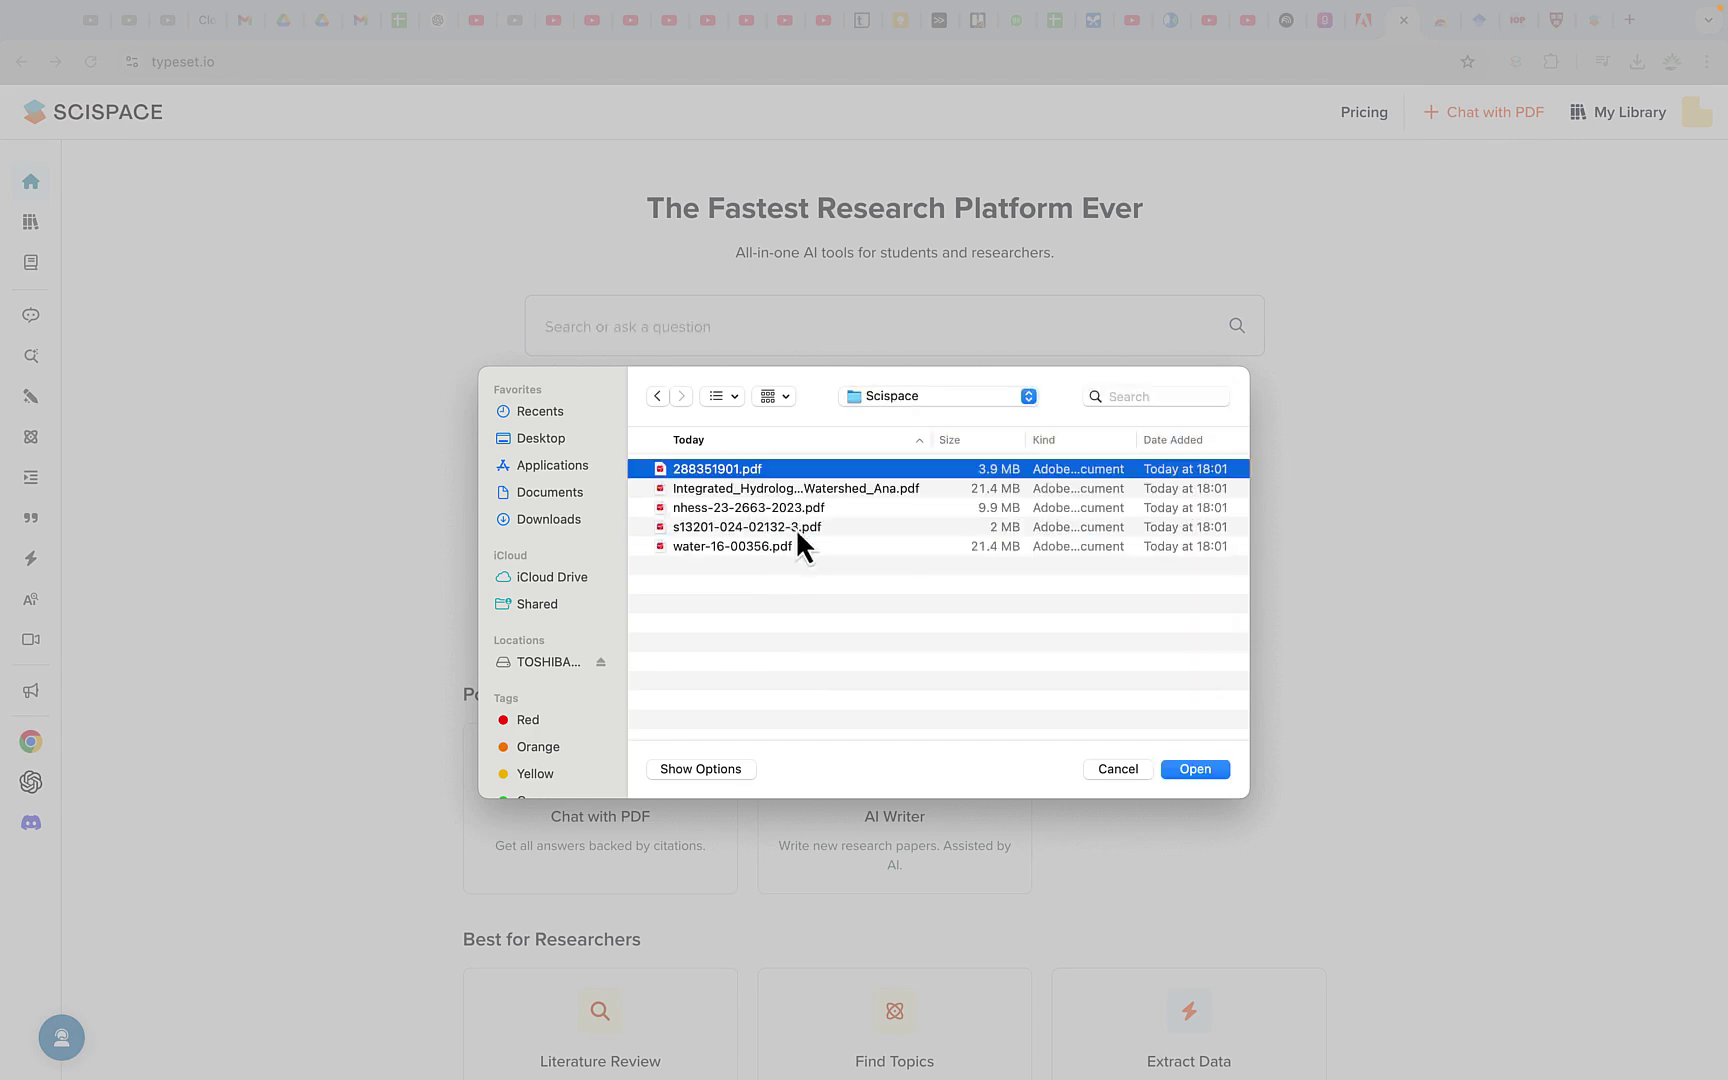
{"action": "left_click", "coordinate": [1196, 770]}
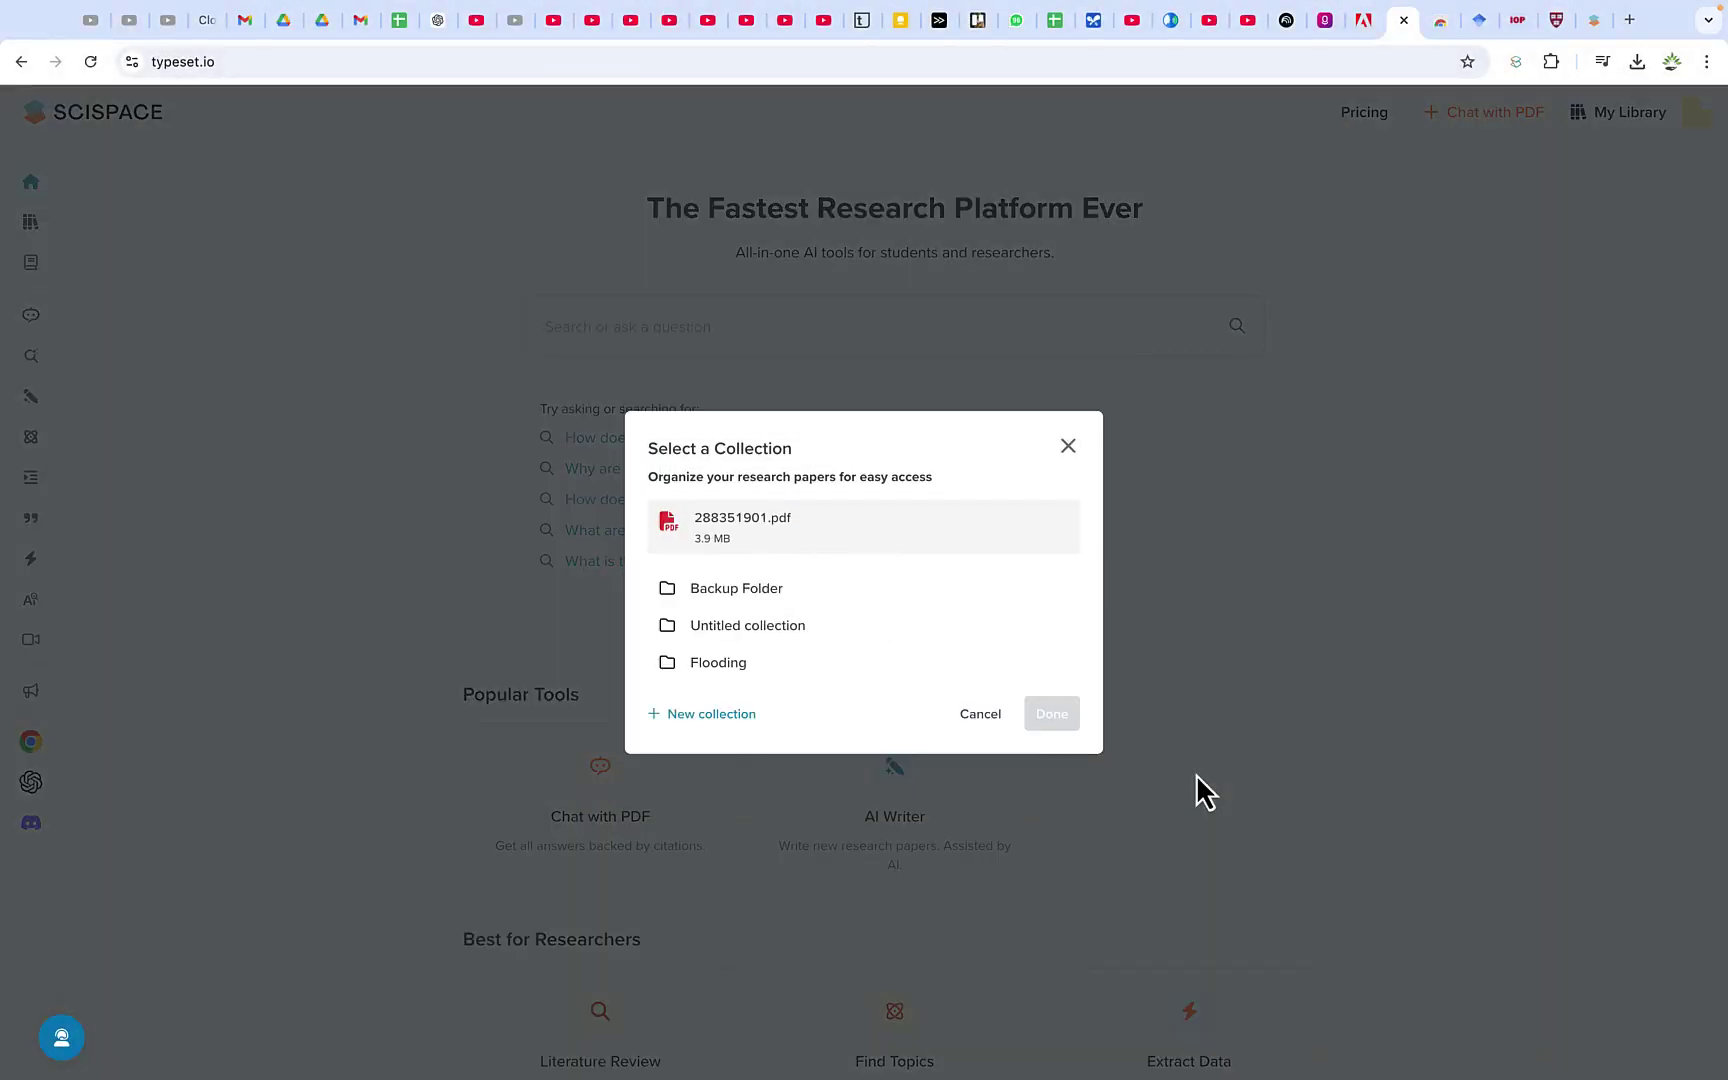
- Create a new collection named "Stormwater management" for the uploaded PDF
{"action": "left_click", "coordinate": [705, 714]}
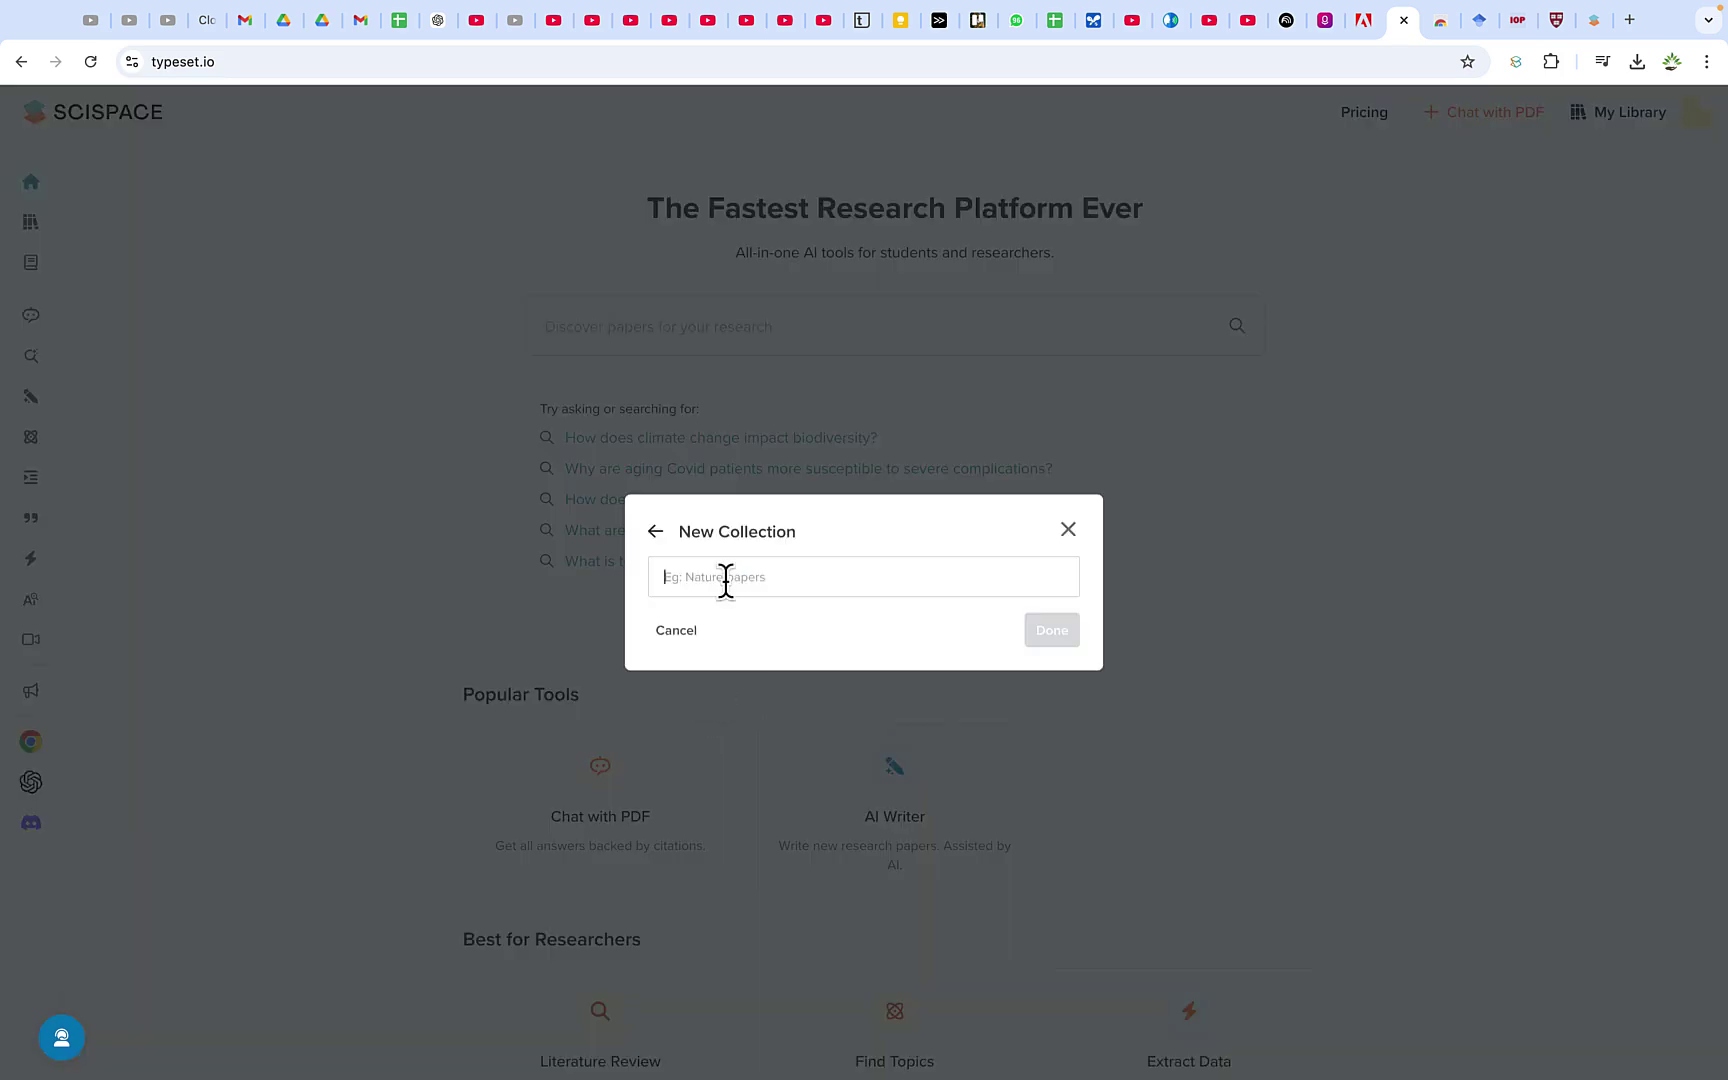
{"action": "type", "text": "Stormwater management"}
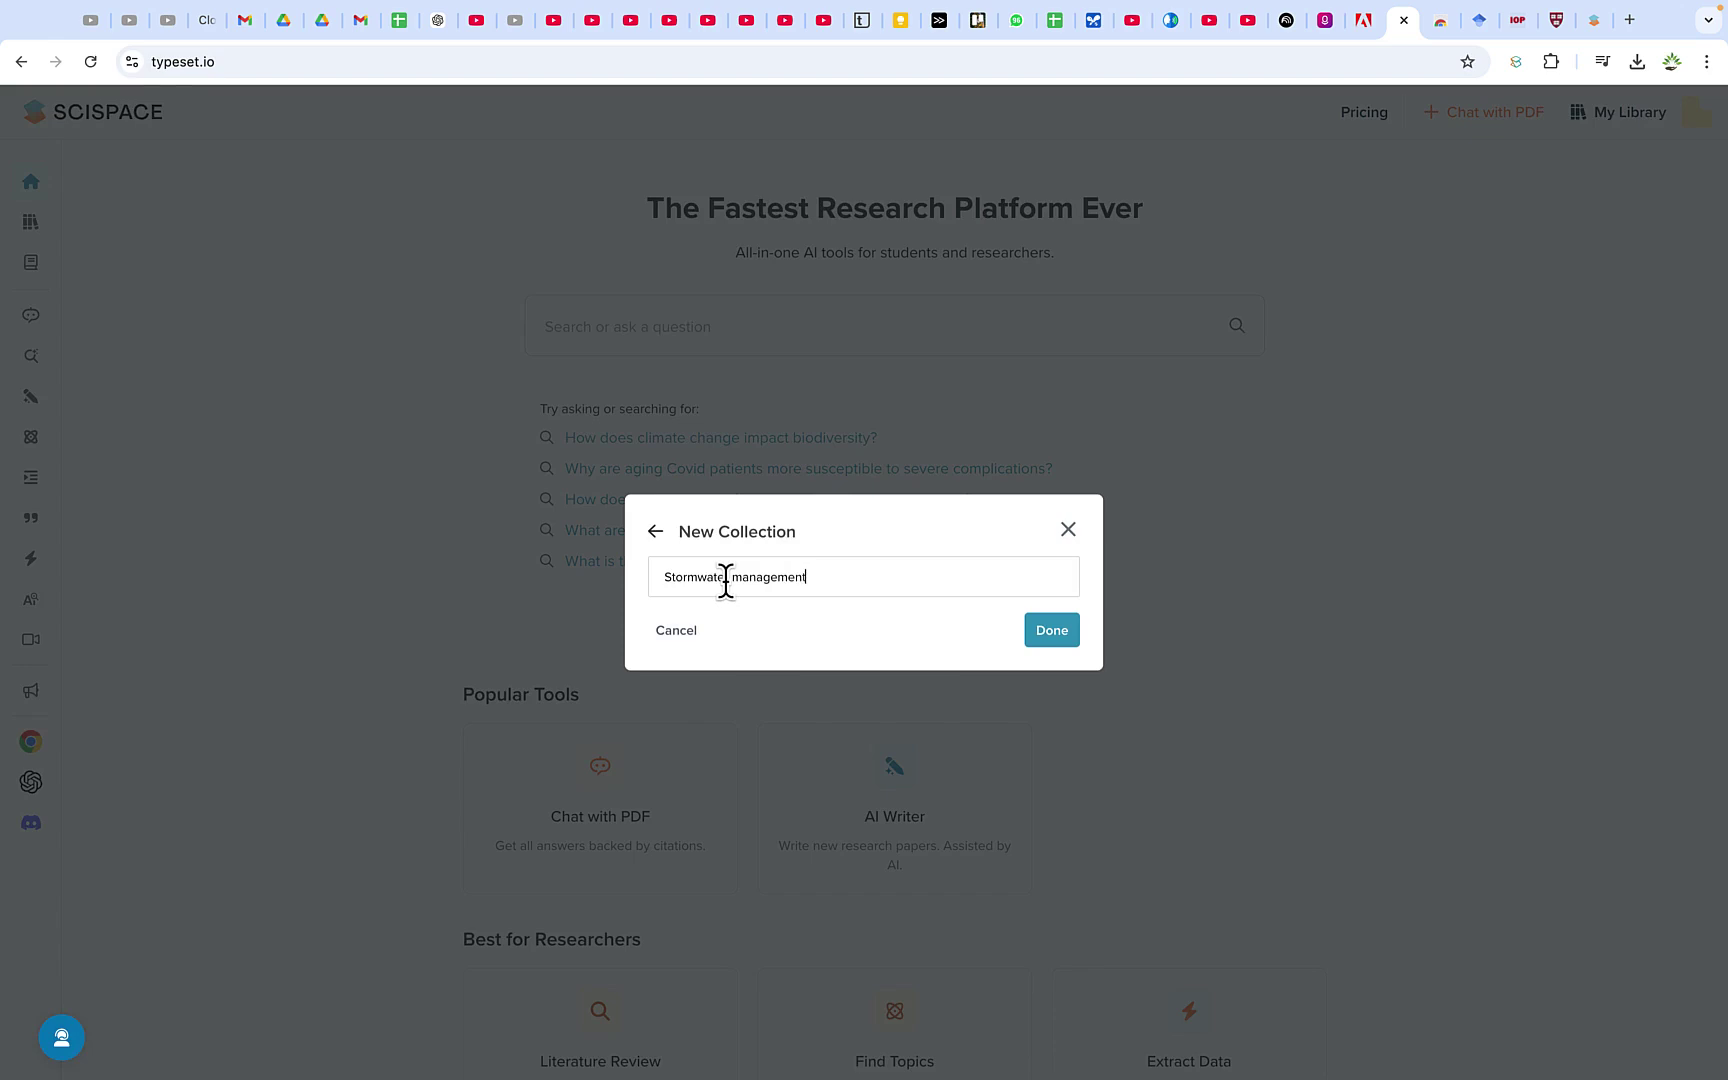
{"action": "left_click", "coordinate": [1055, 633]}
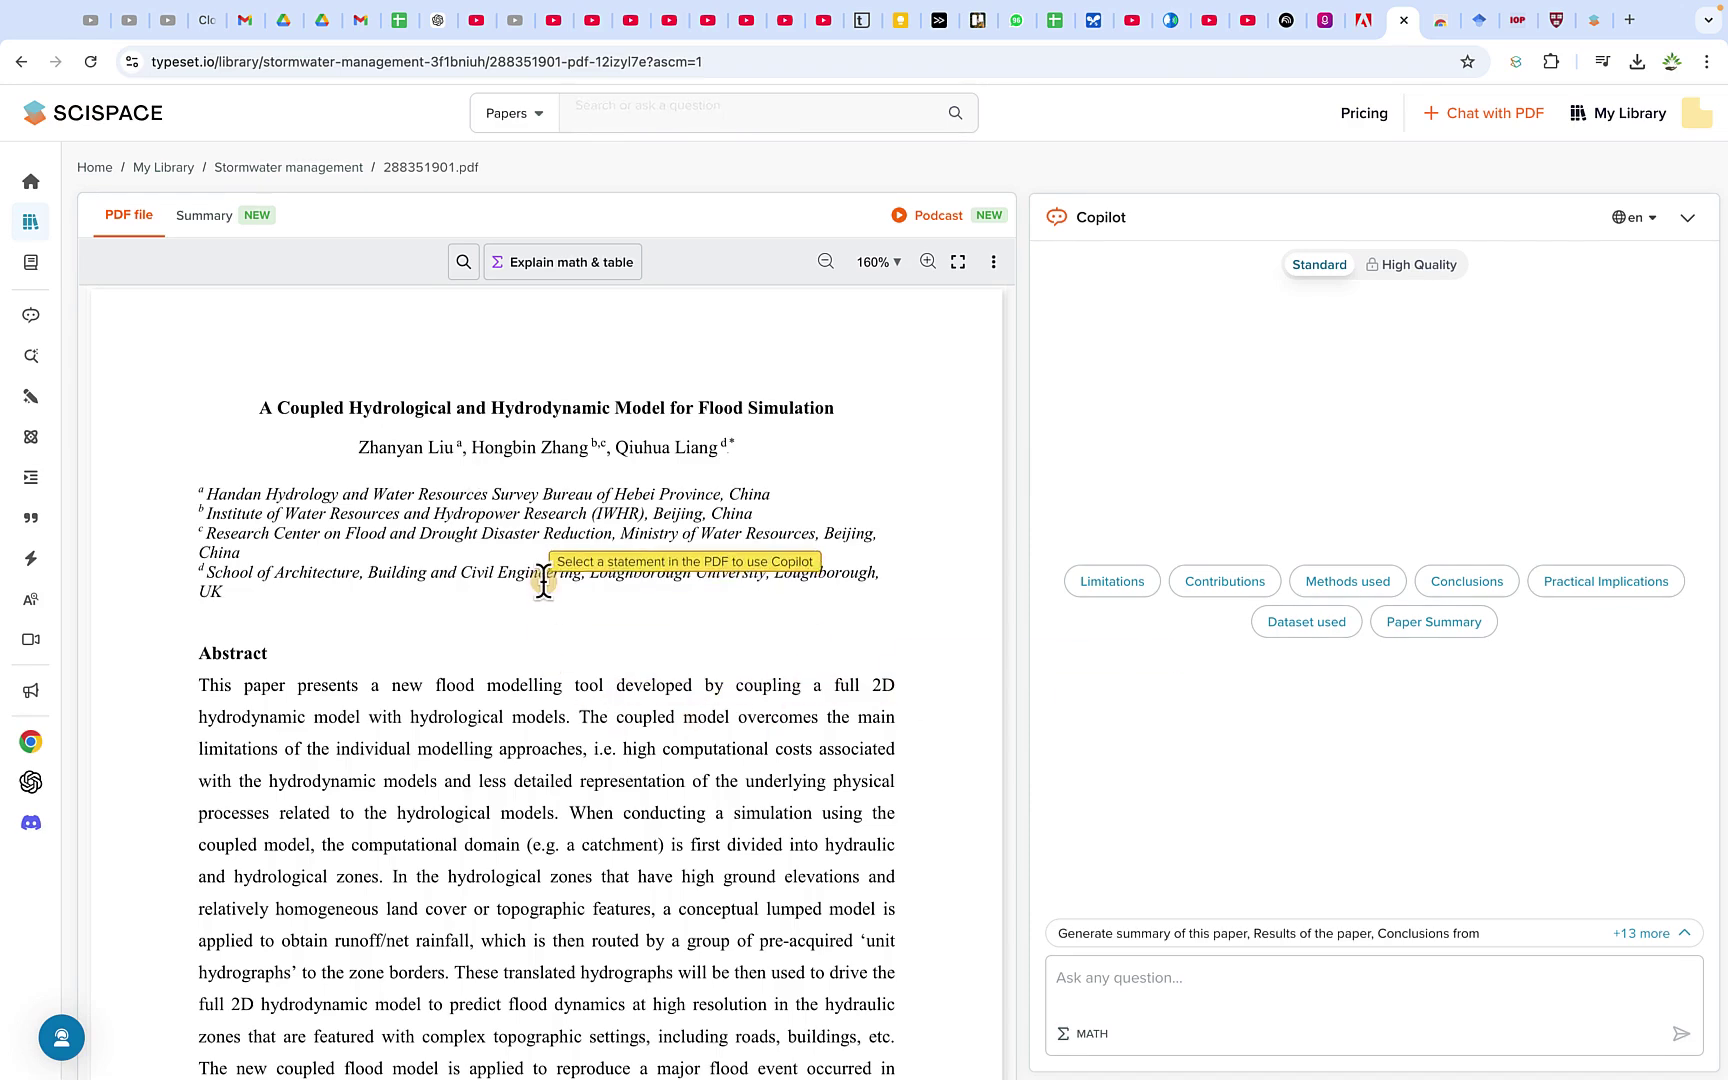
- Select the paragraphs on coupling methods on the PDF's third page to view the available text actions, and dismiss the selection
{"action": "scroll", "coordinate": [544, 583], "scroll_direction": "down", "scroll_amount": 8}
{"action": "scroll", "coordinate": [544, 583], "scroll_direction": "down", "scroll_amount": 1}
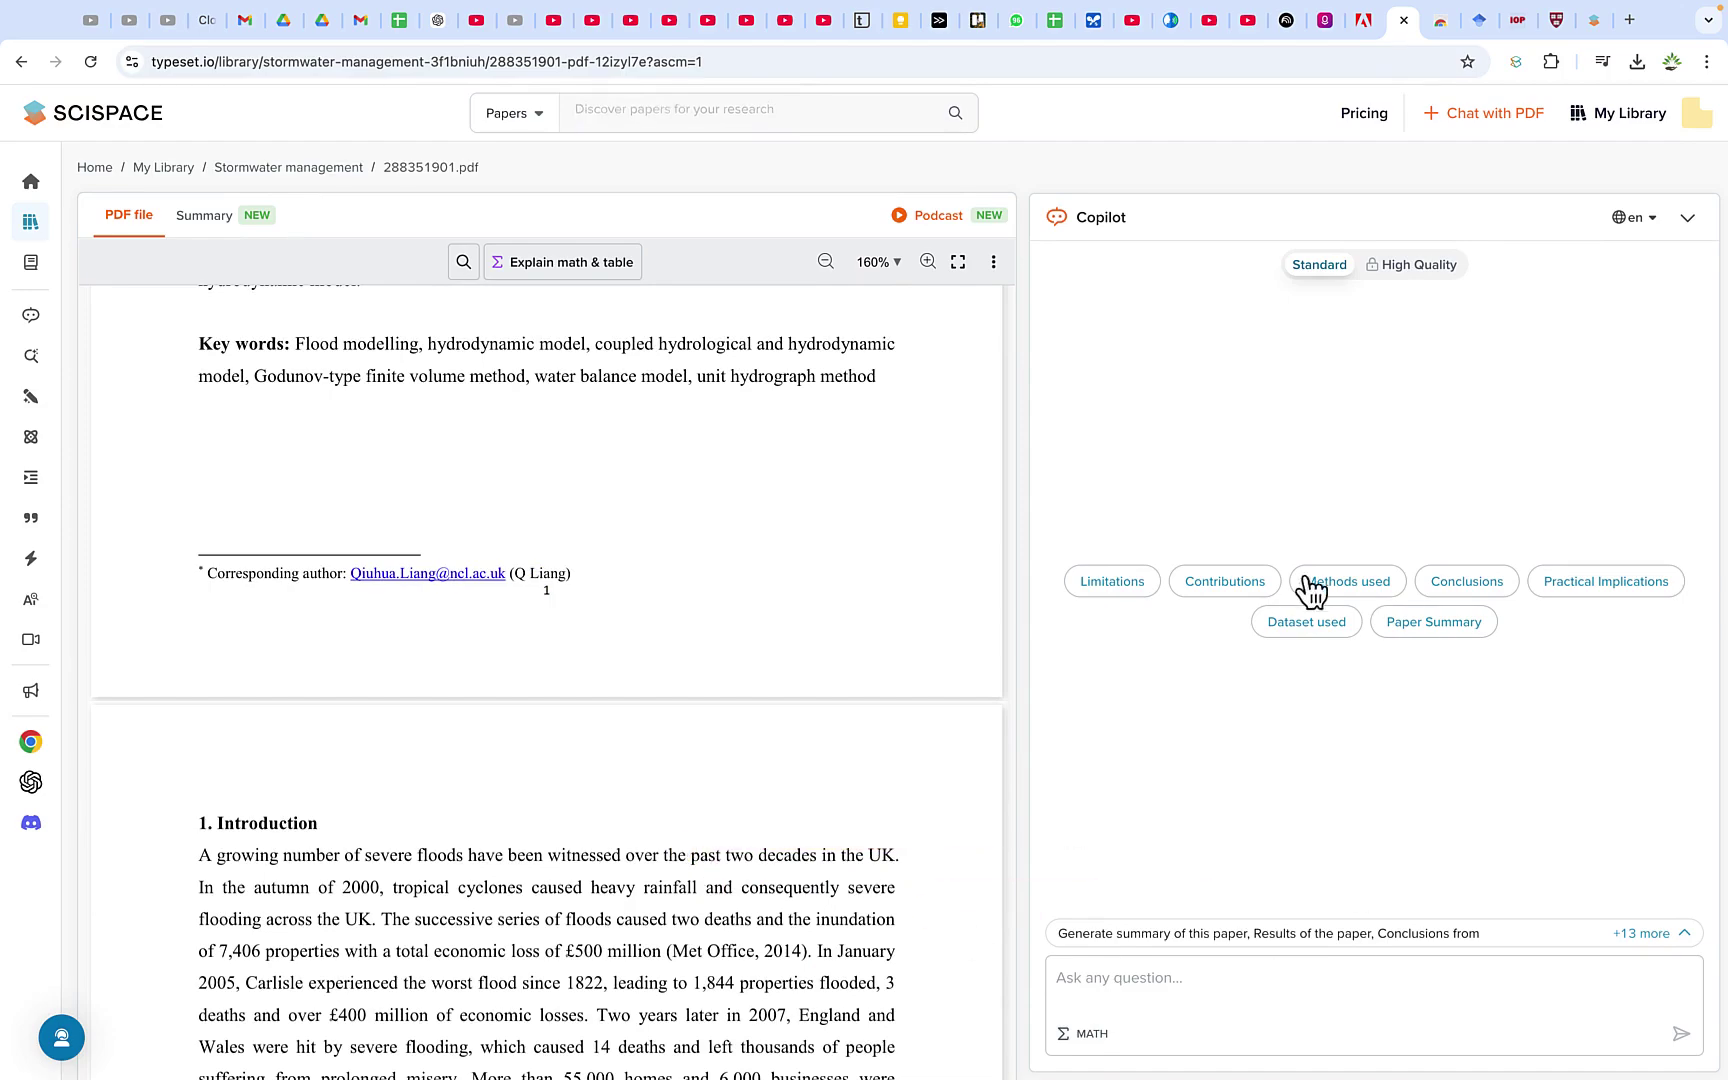
{"action": "scroll", "coordinate": [632, 810], "scroll_direction": "down", "scroll_amount": 13}
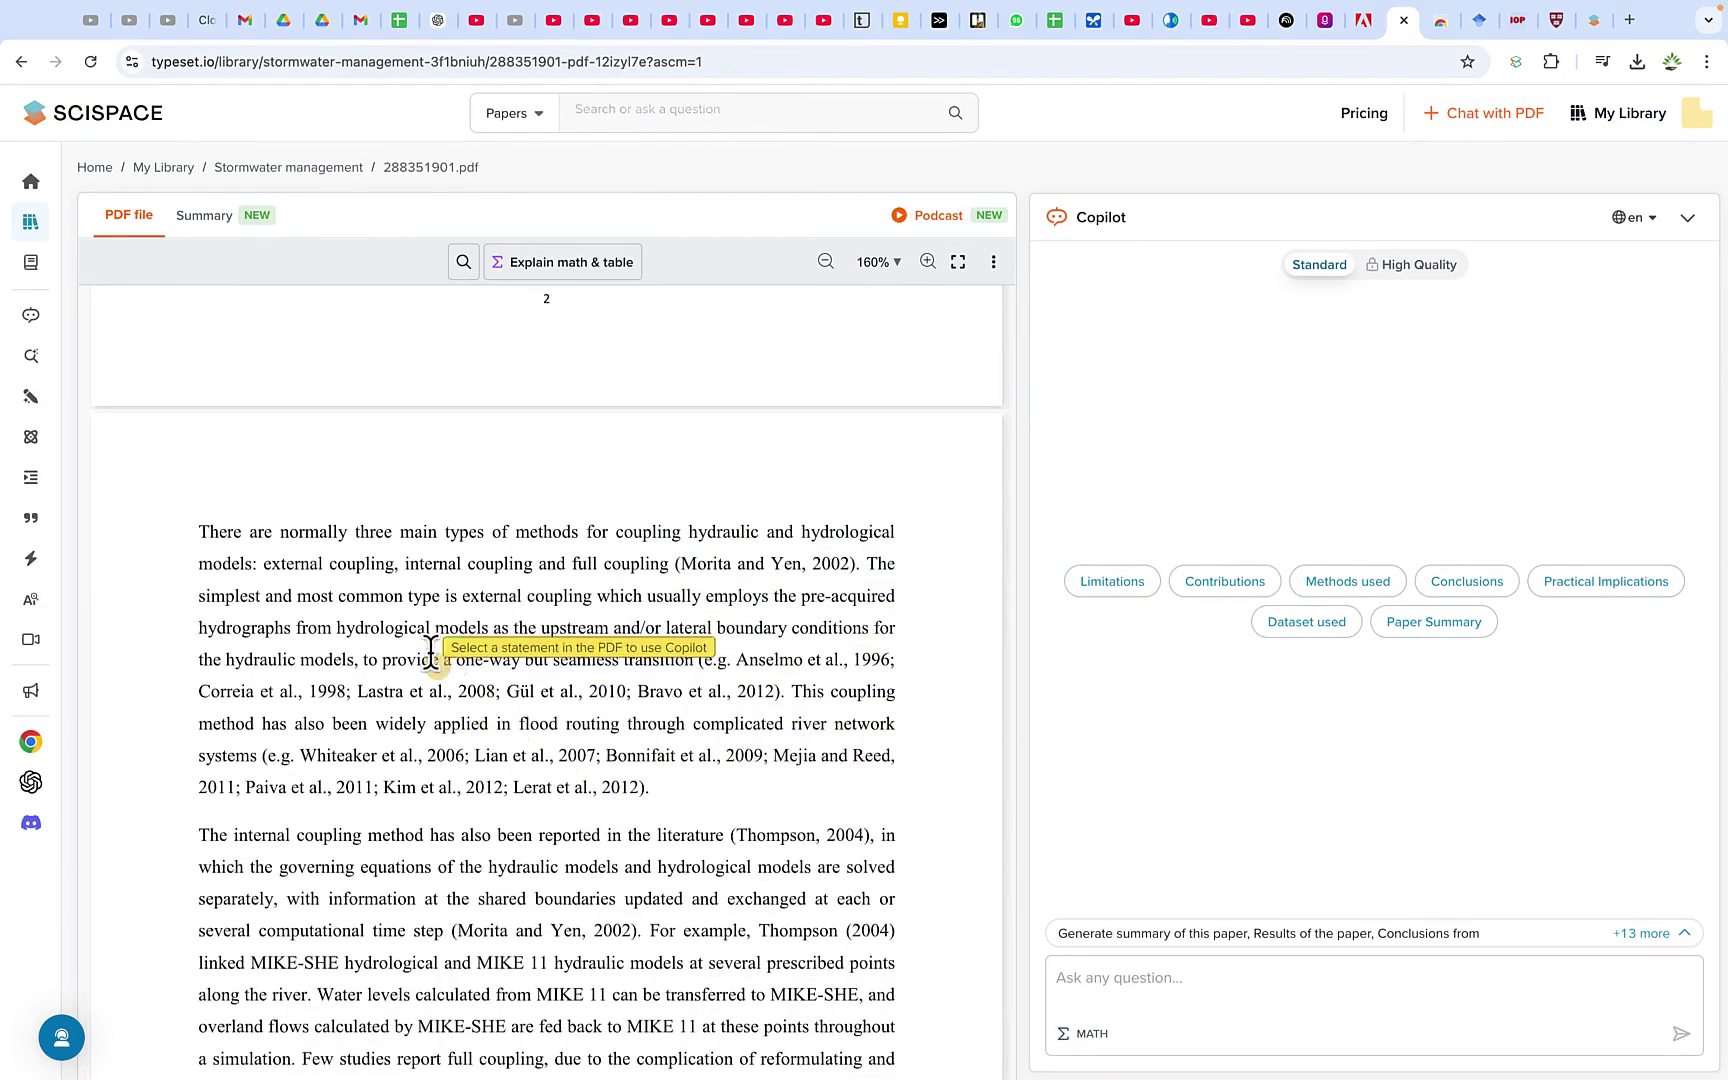
{"action": "triple_click", "coordinate": [413, 656]}
{"action": "triple_click", "coordinate": [201, 530]}
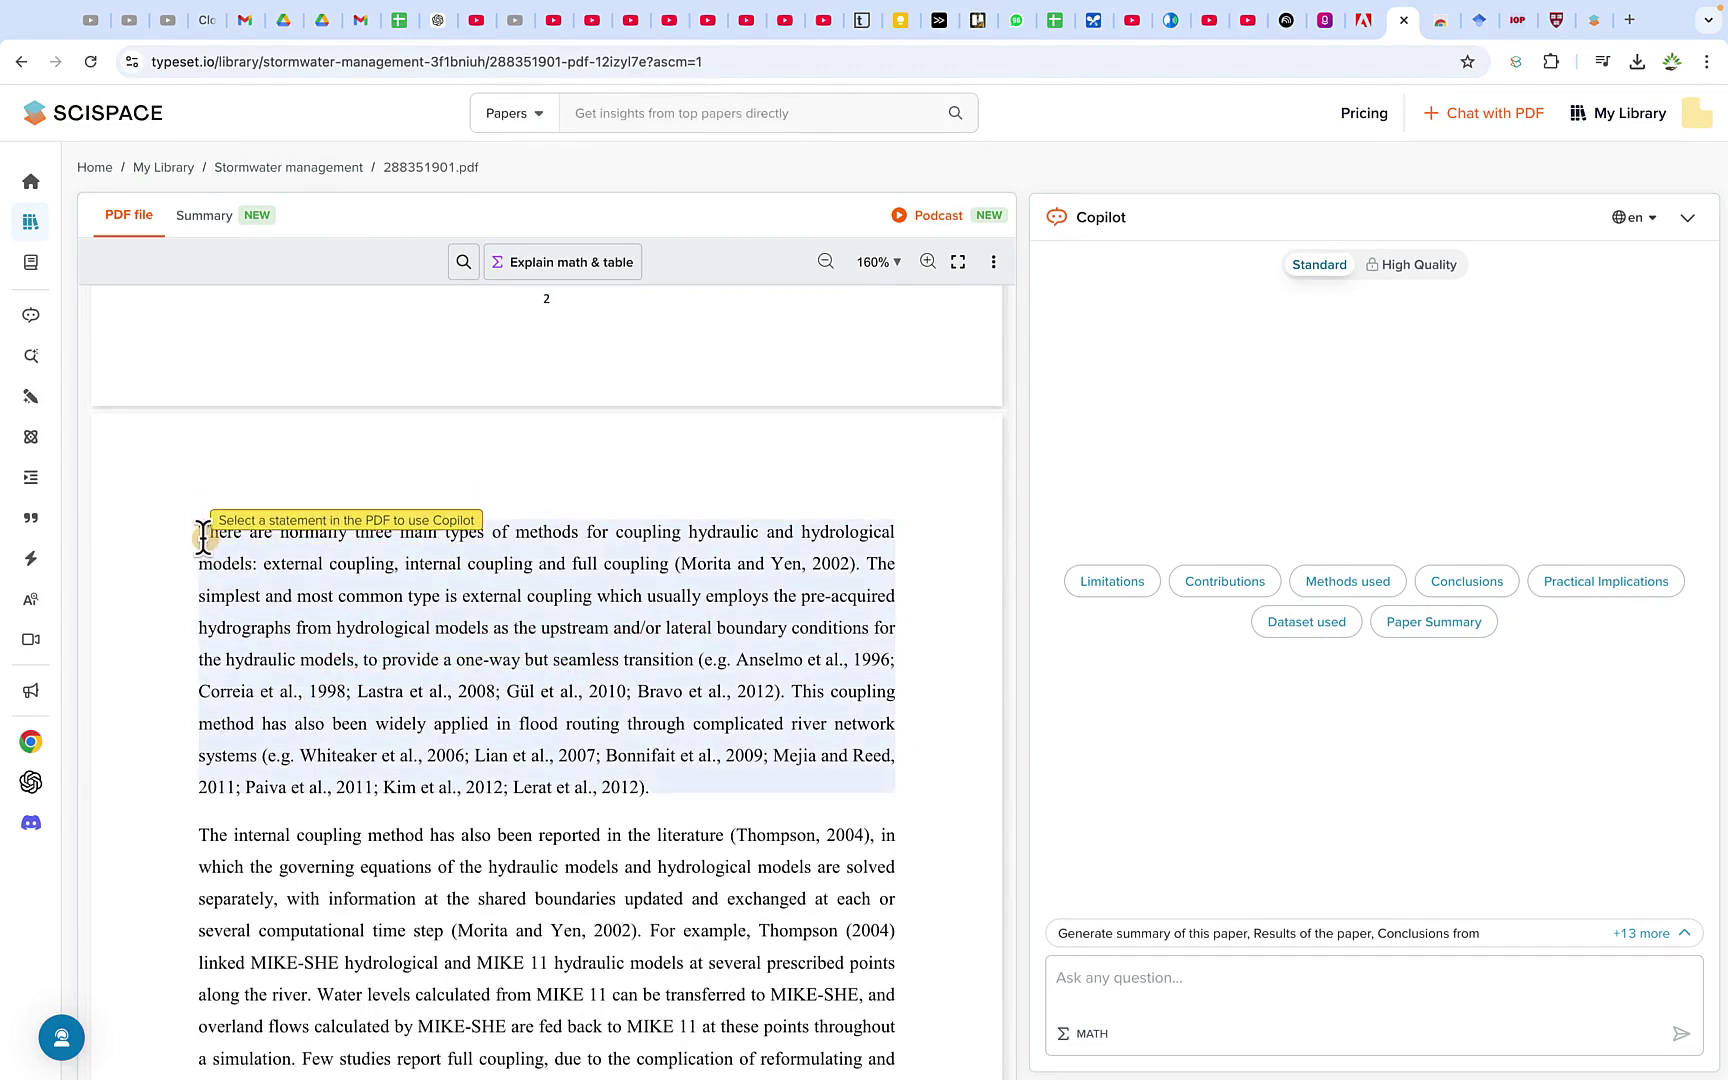
{"action": "left_click_drag", "start_coordinate": [201, 533], "coordinate": [688, 778]}
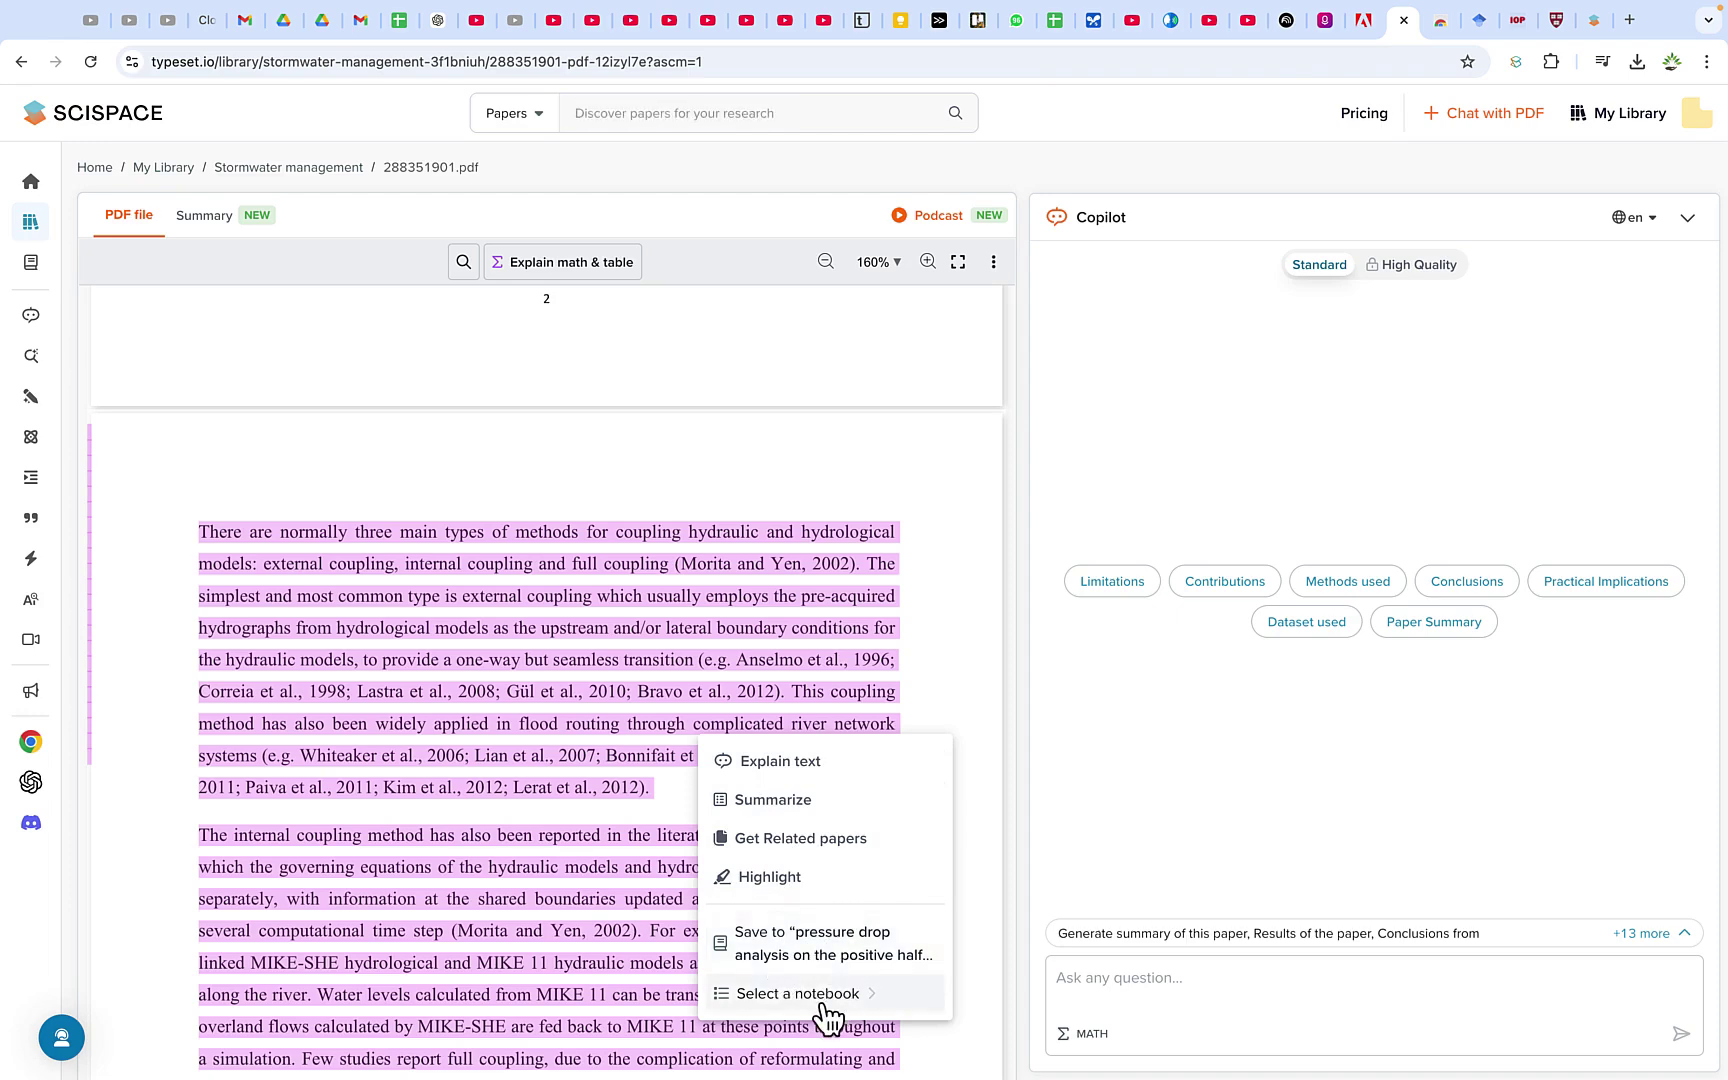
{"action": "left_click", "coordinate": [521, 679]}
{"action": "triple_click", "coordinate": [522, 725]}
{"action": "scroll", "coordinate": [522, 730], "scroll_direction": "down", "scroll_amount": 5}
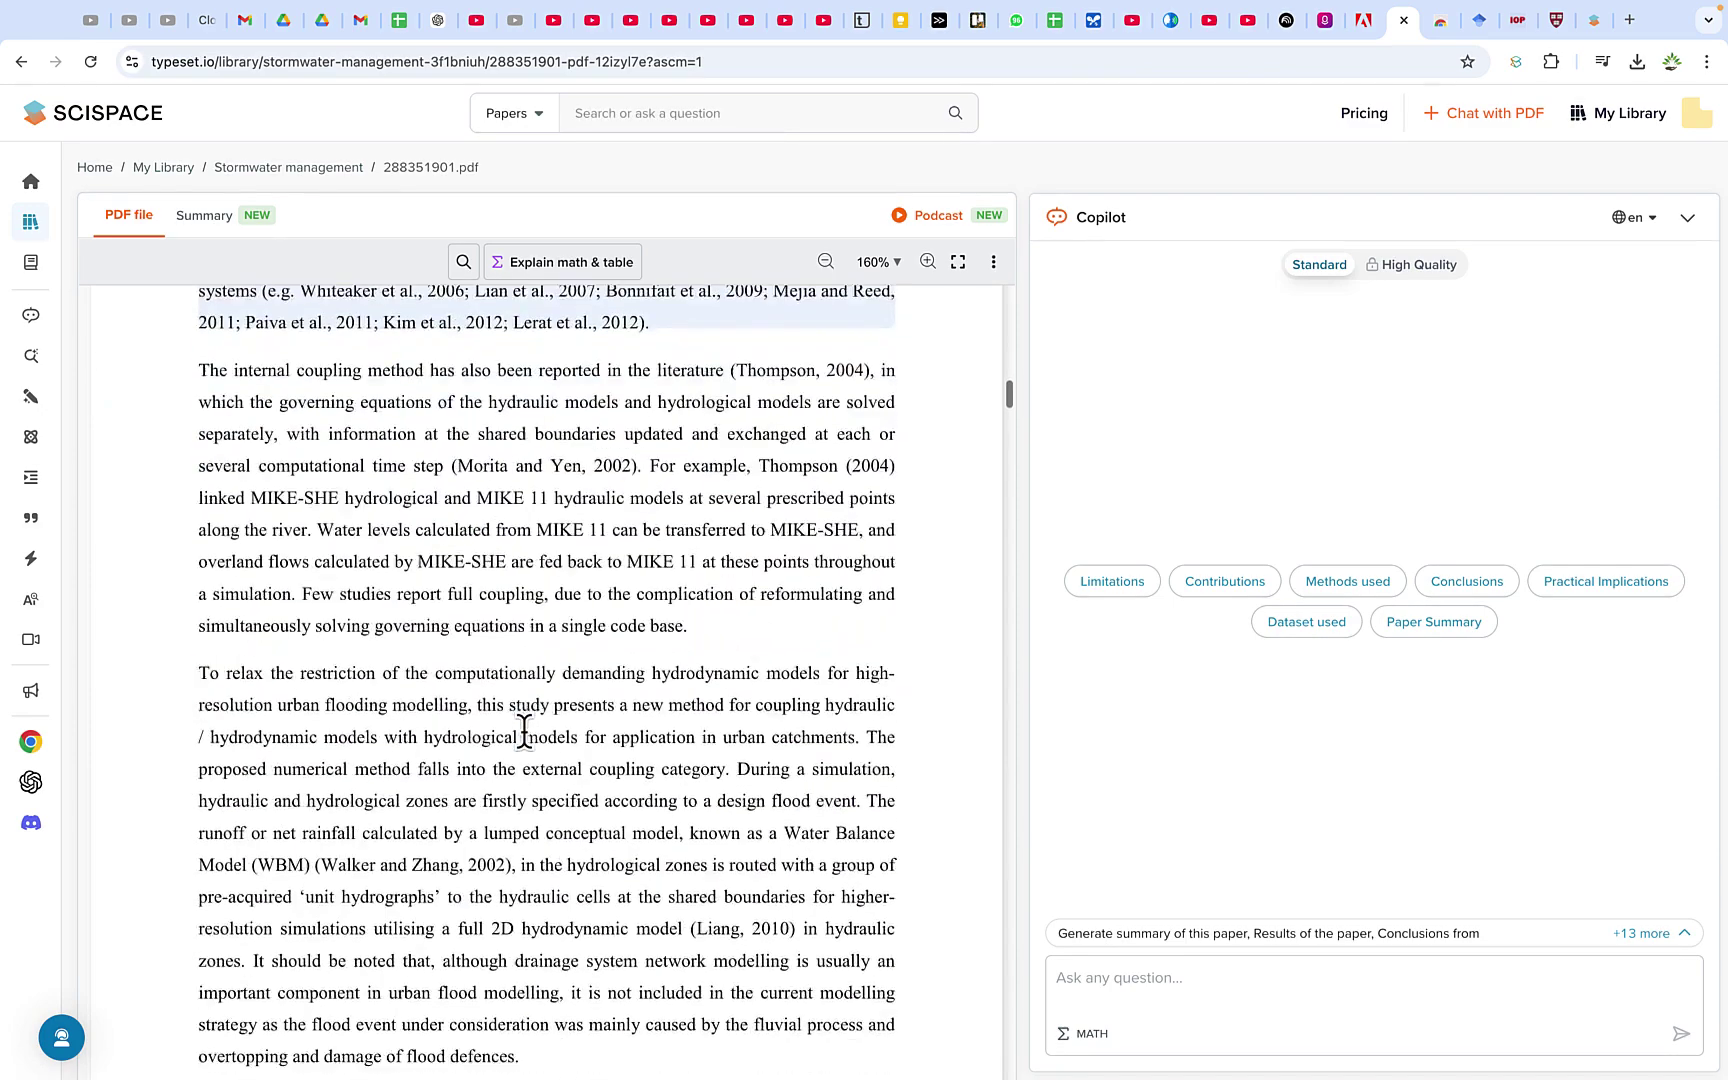
- Have Copilot explain the section 2.1 paragraph on hydraulic and hydrological zones, from "Before an actual simulation" to "hydrological zones"
{"action": "scroll", "coordinate": [524, 733], "scroll_direction": "up", "scroll_amount": 3}
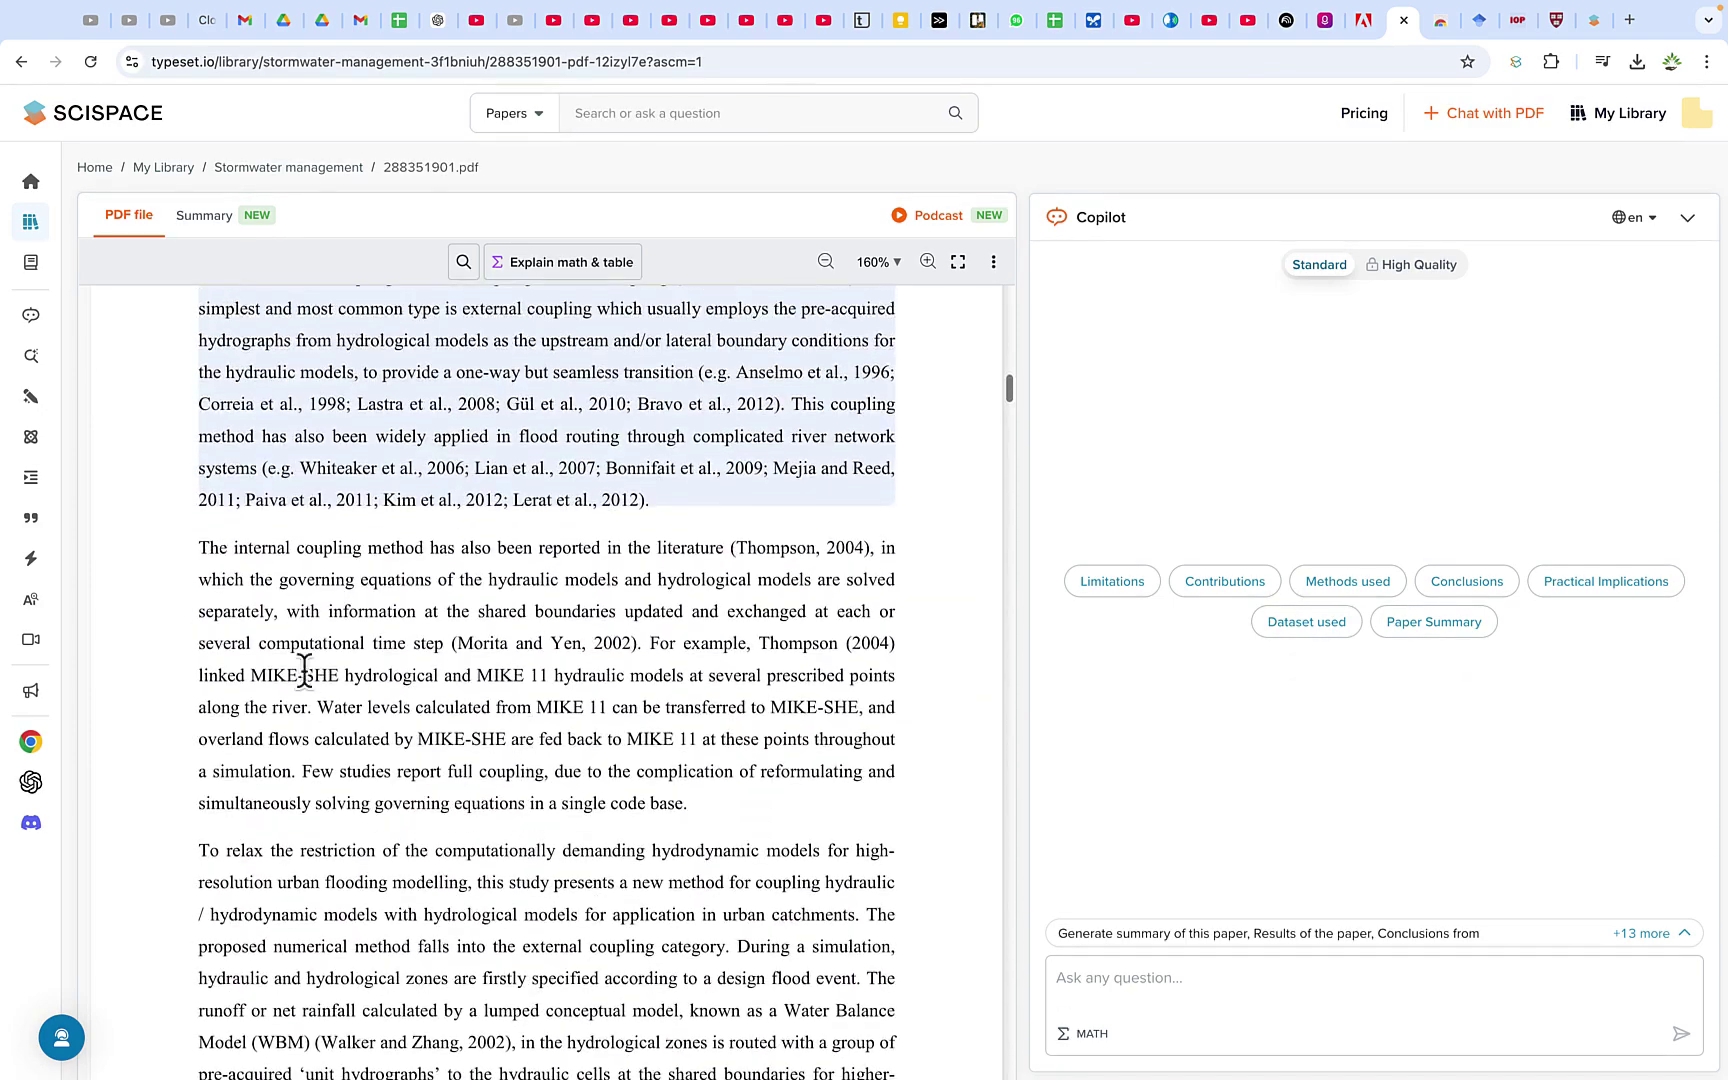
{"action": "triple_click", "coordinate": [255, 552]}
{"action": "scroll", "coordinate": [462, 888], "scroll_direction": "down", "scroll_amount": 10}
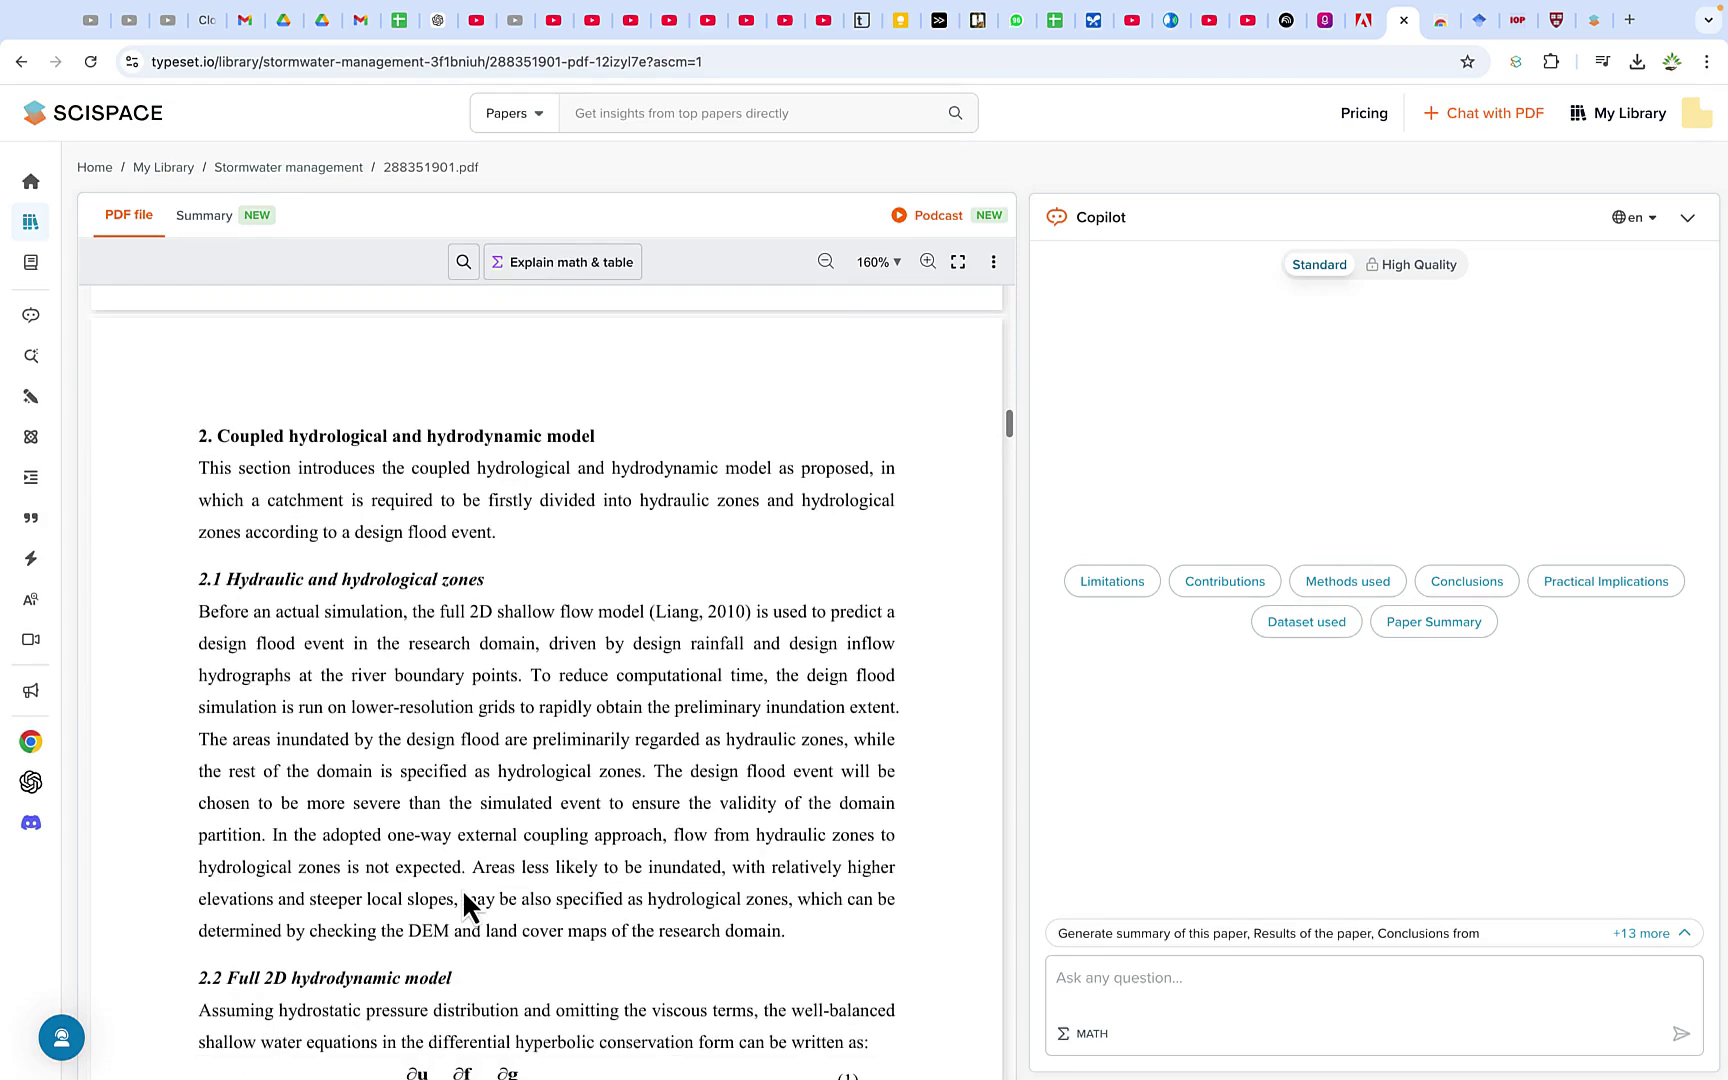
{"action": "triple_click", "coordinate": [267, 643]}
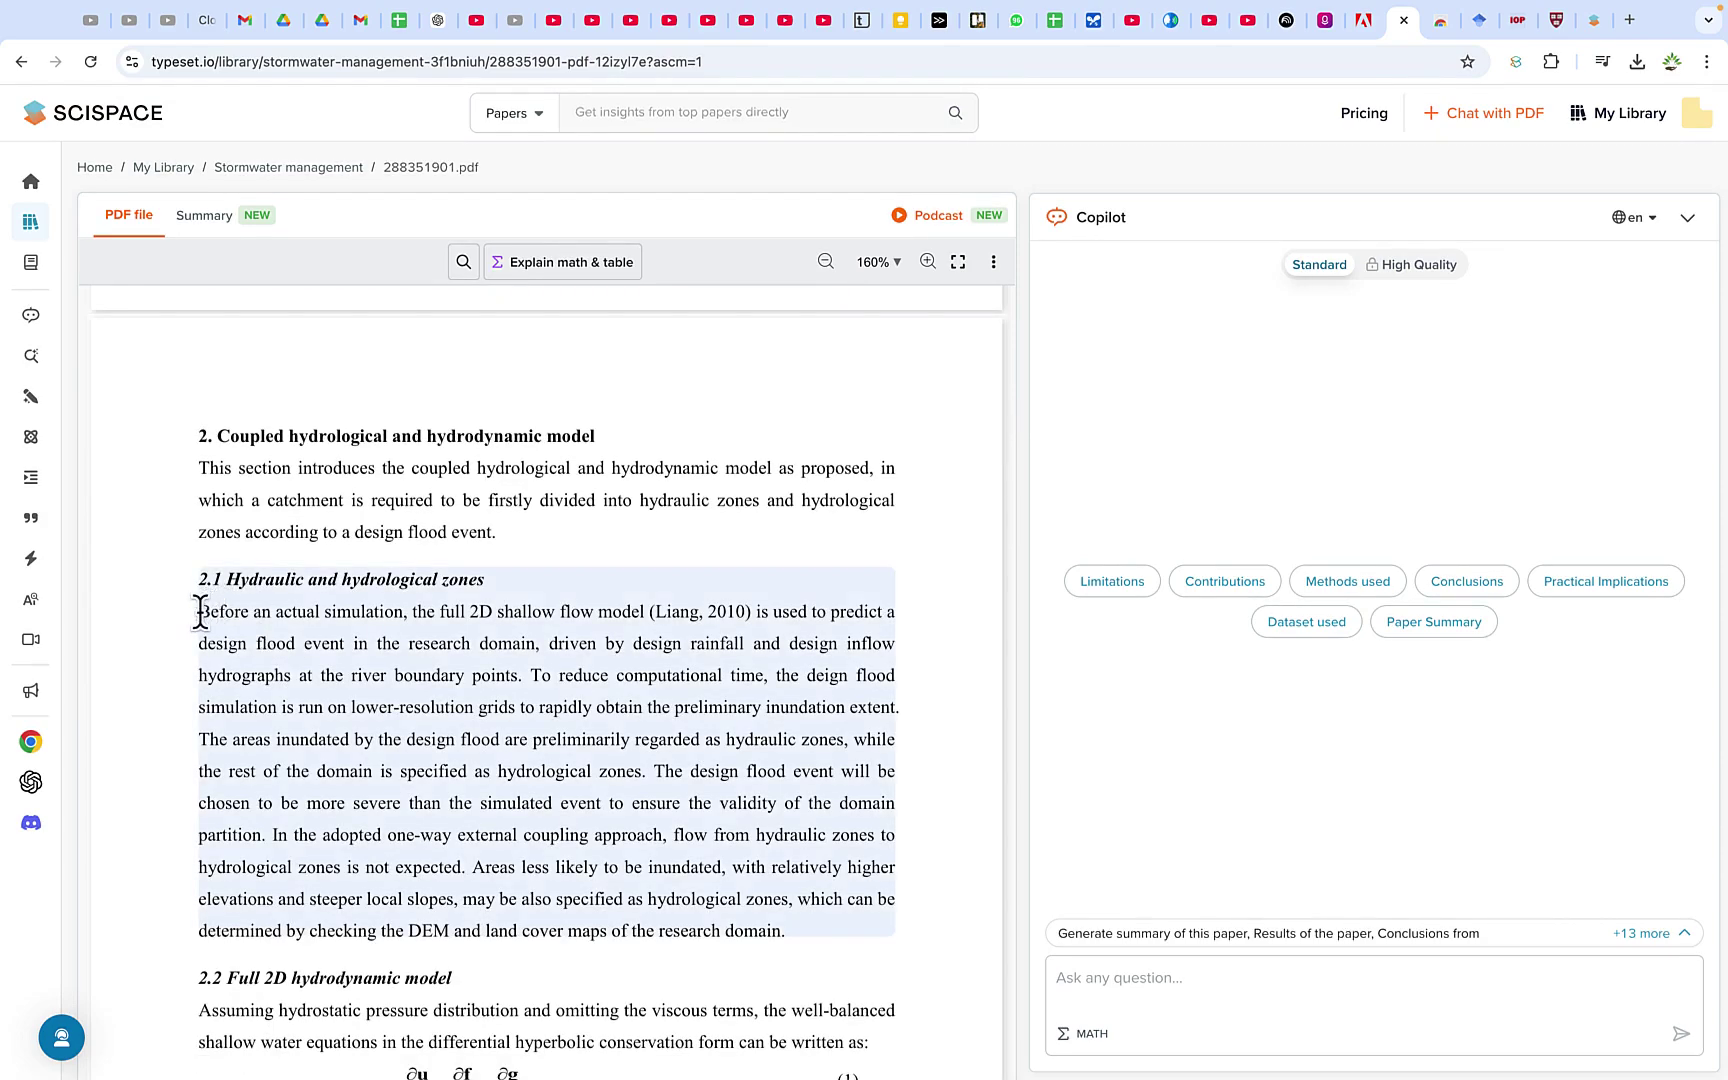
{"action": "left_click_drag", "start_coordinate": [200, 612], "coordinate": [785, 900]}
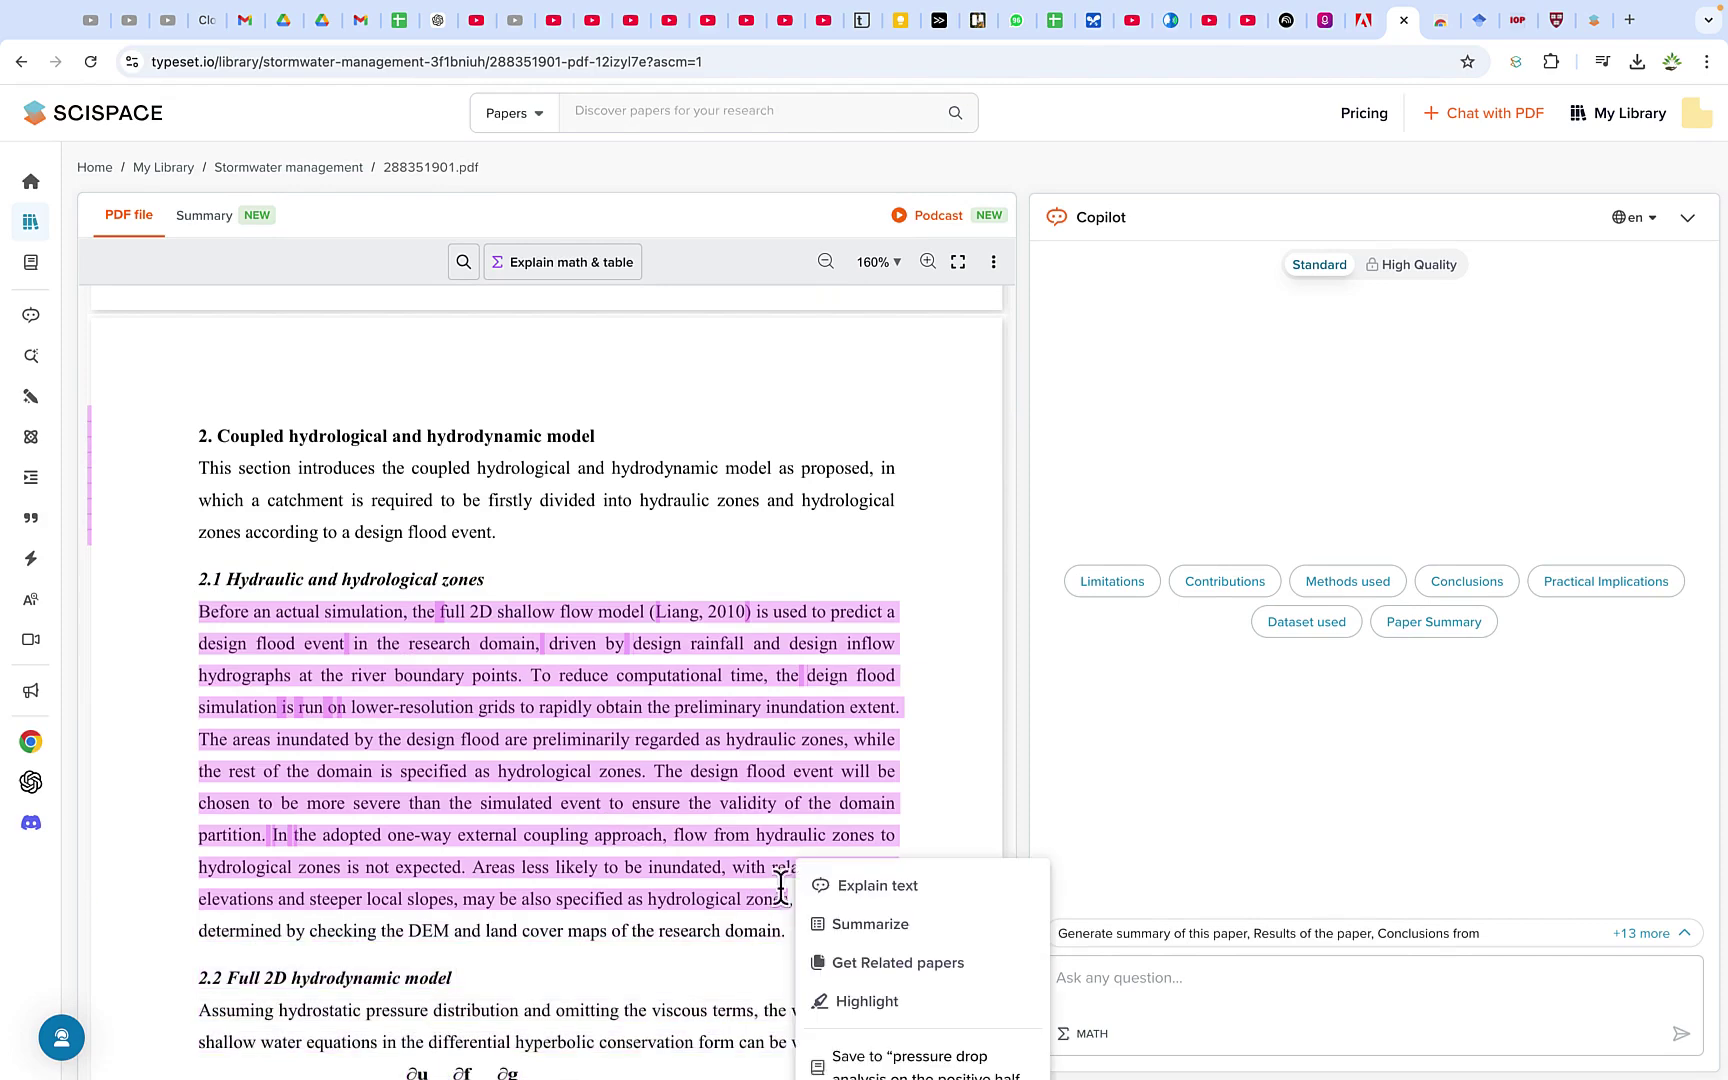
{"action": "left_click", "coordinate": [868, 886]}
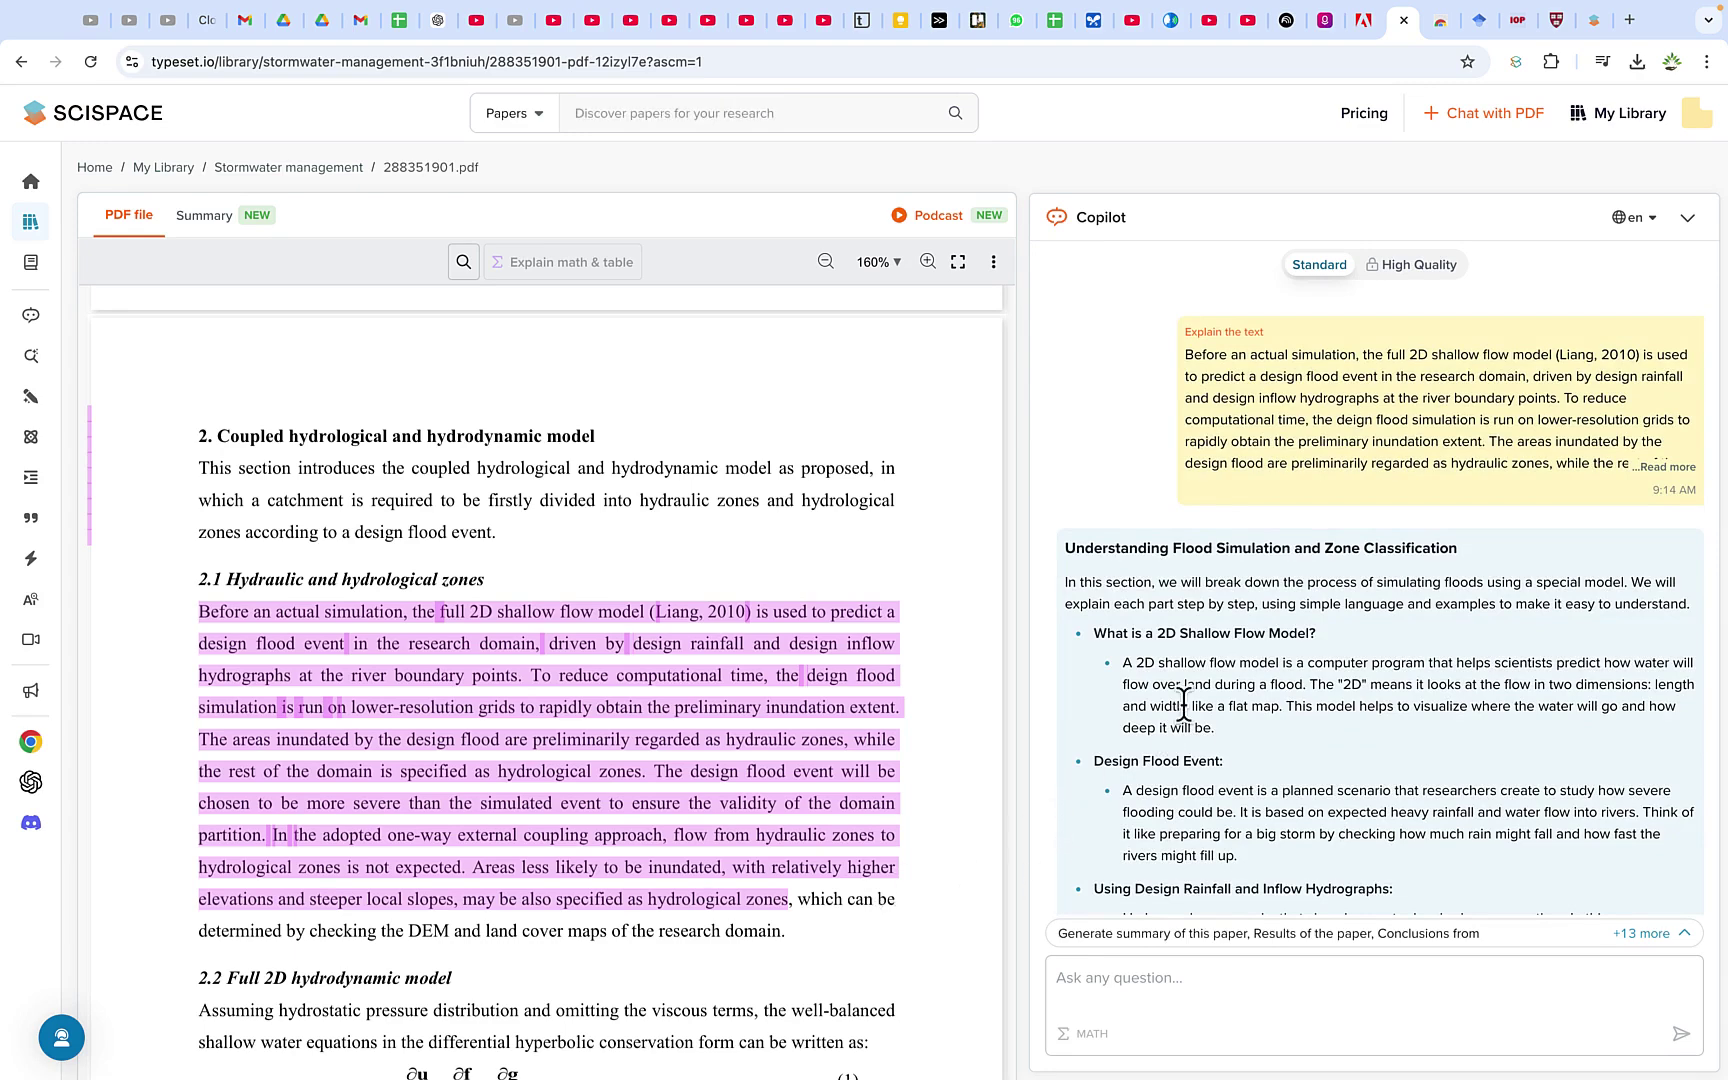
- Read through Copilot's explanation of the flood simulation and zone classification passage, including its suggested follow-up questions
{"action": "scroll", "coordinate": [1183, 705], "scroll_direction": "down", "scroll_amount": 3}
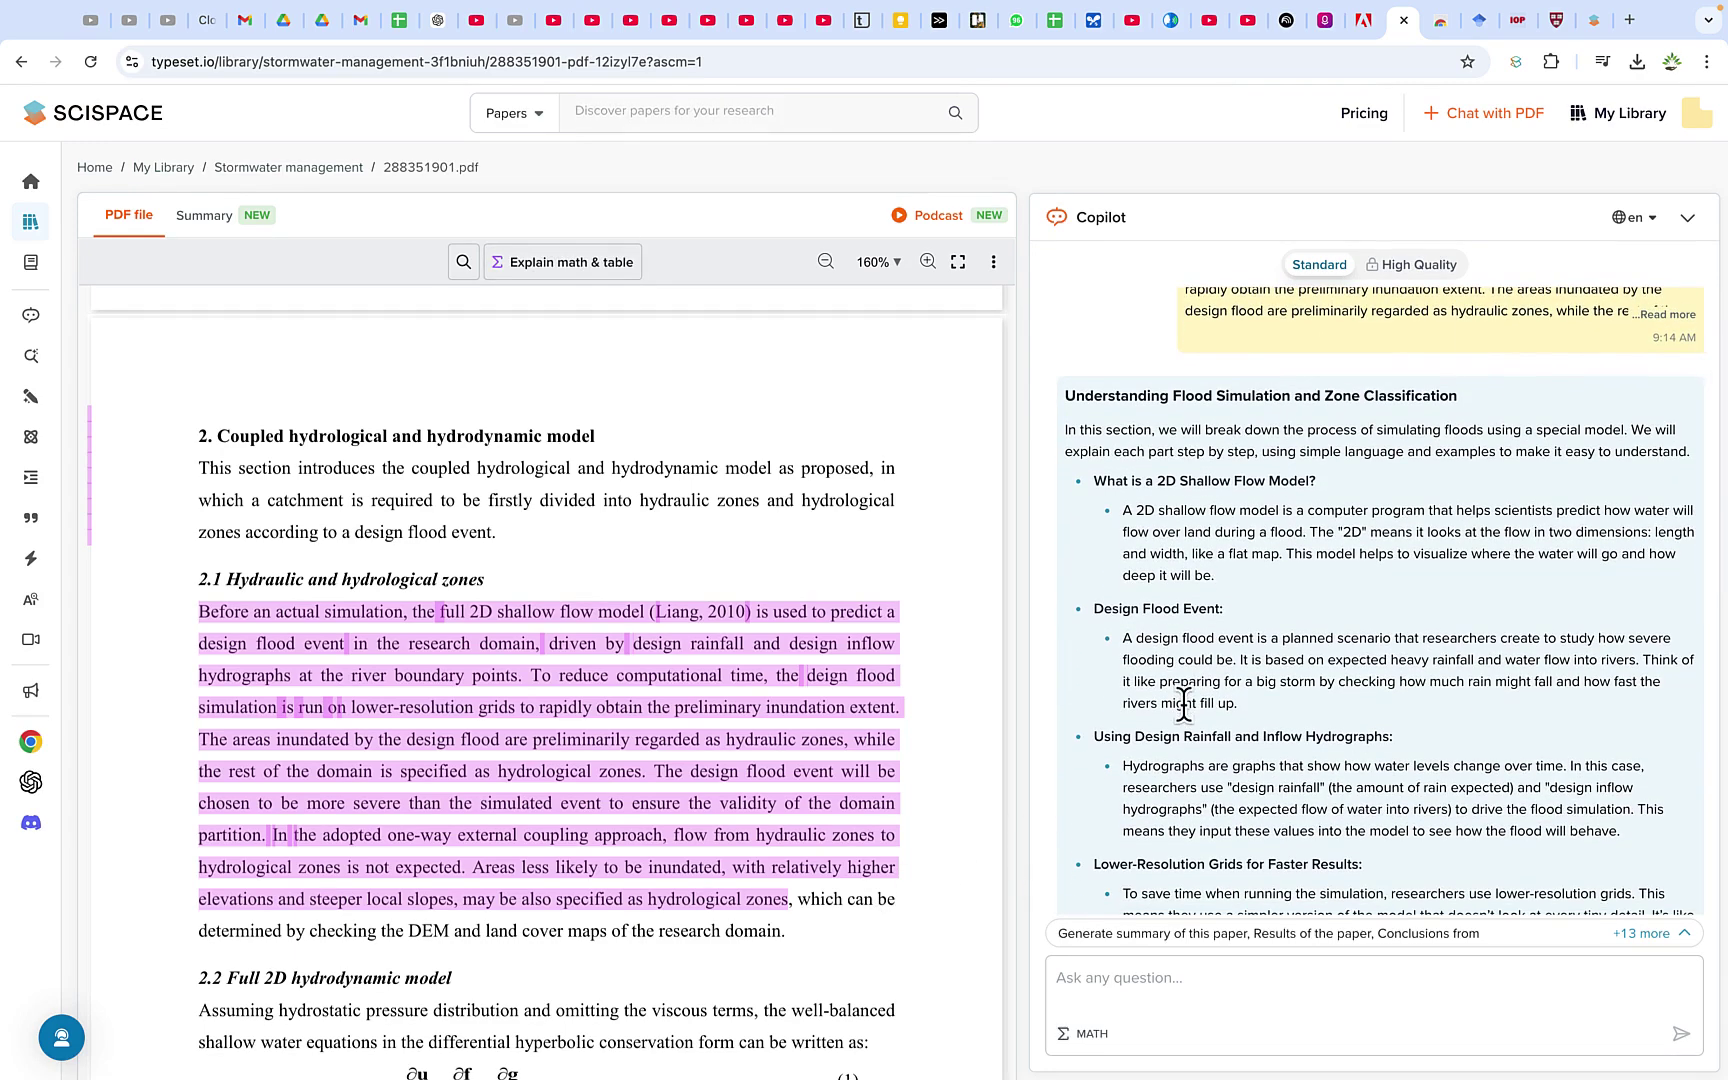
{"action": "scroll", "coordinate": [1221, 688], "scroll_direction": "down", "scroll_amount": 4}
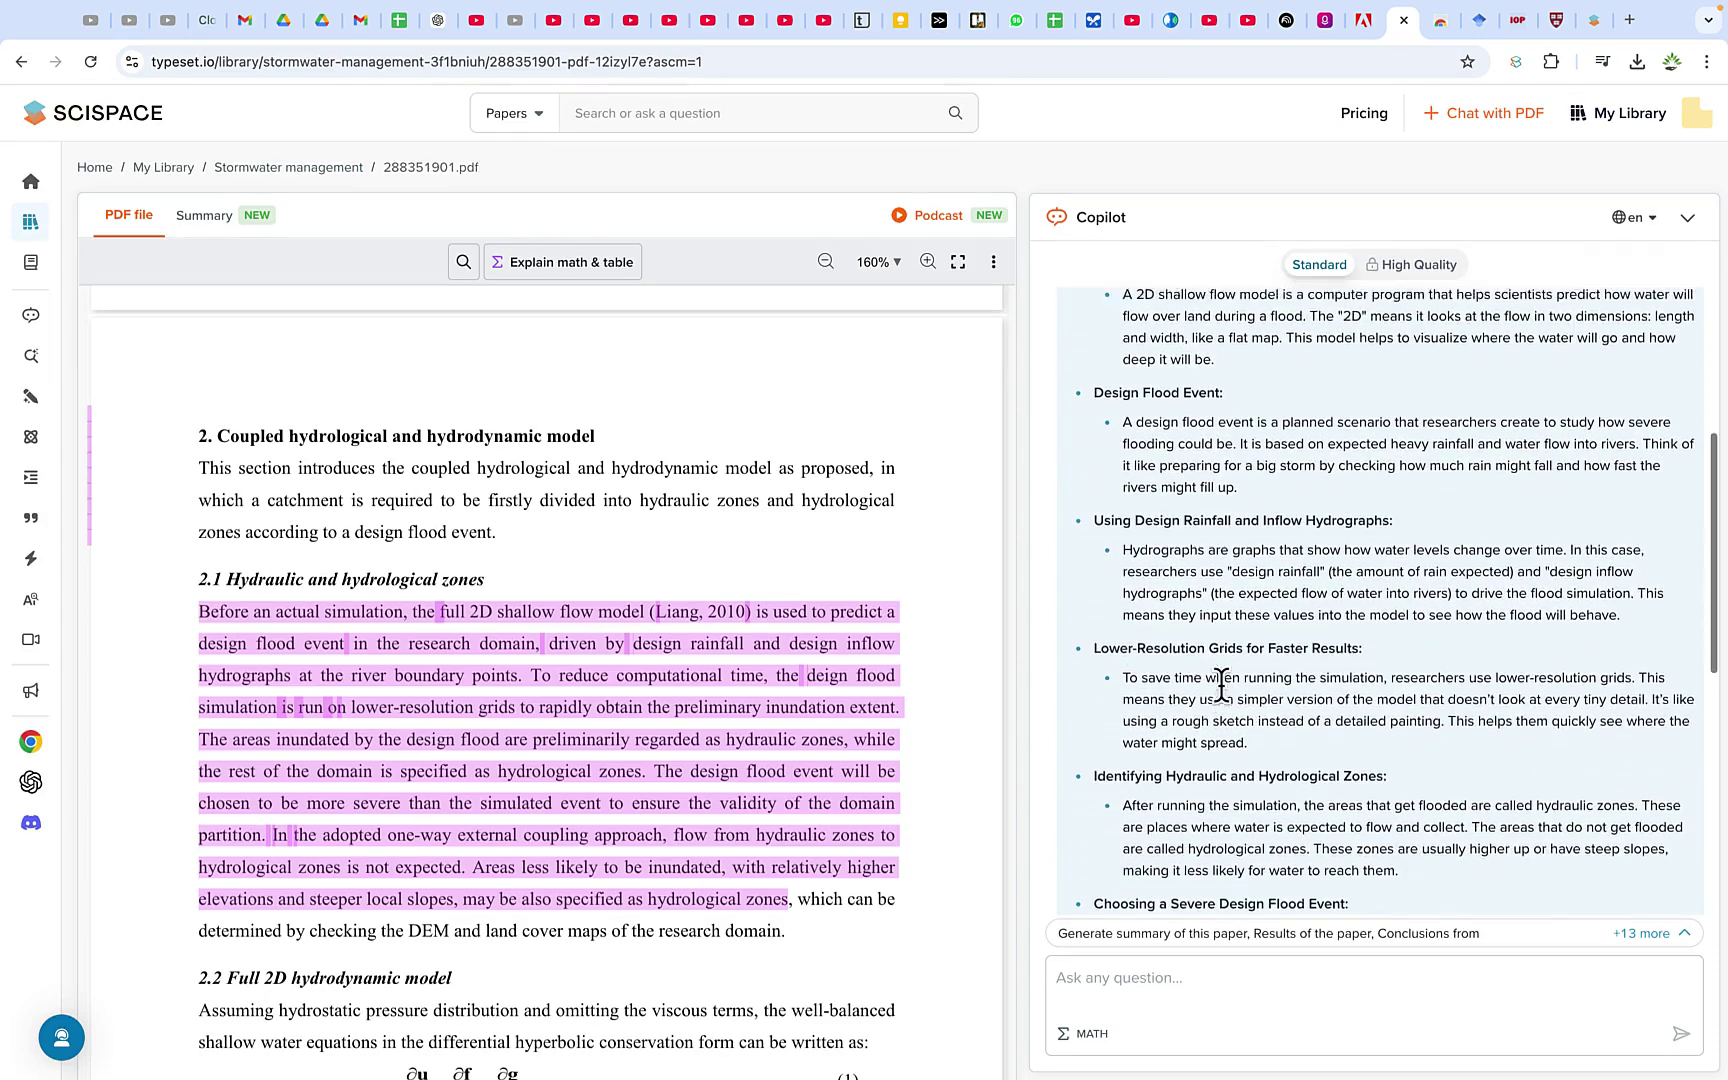
{"action": "scroll", "coordinate": [1221, 688], "scroll_direction": "up", "scroll_amount": 3}
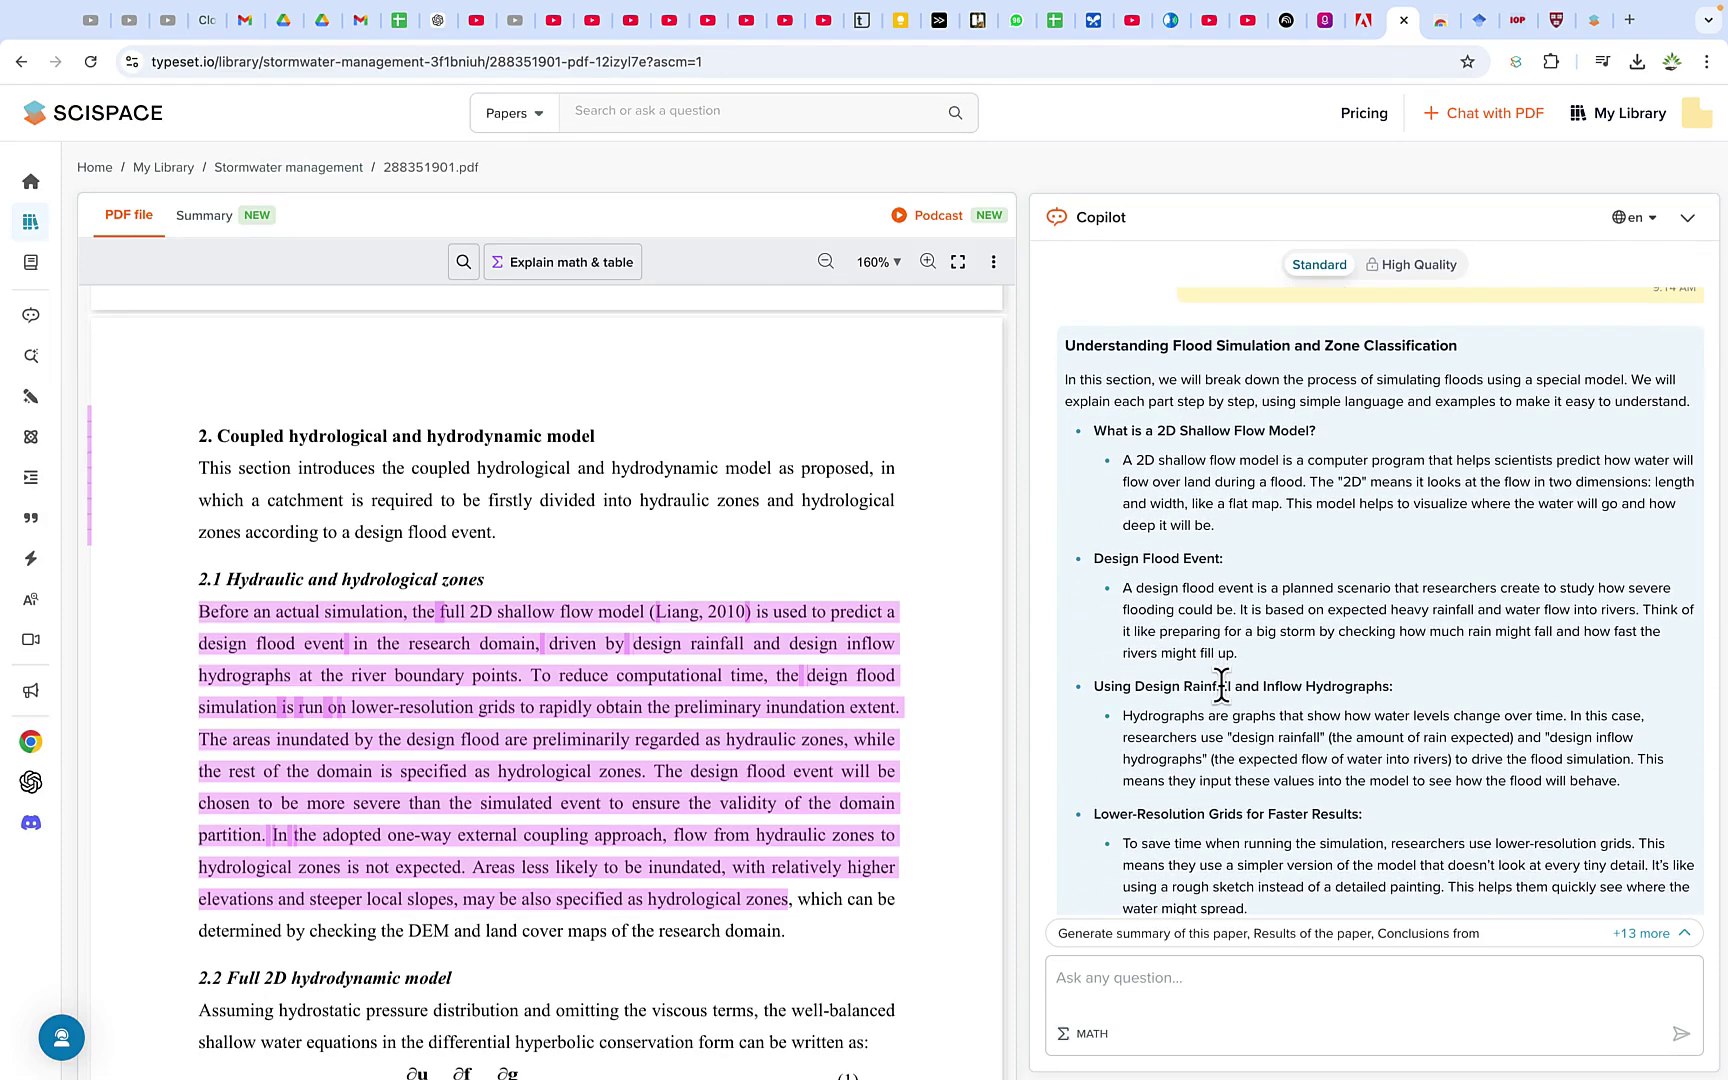
{"action": "scroll", "coordinate": [1221, 688], "scroll_direction": "down", "scroll_amount": 6}
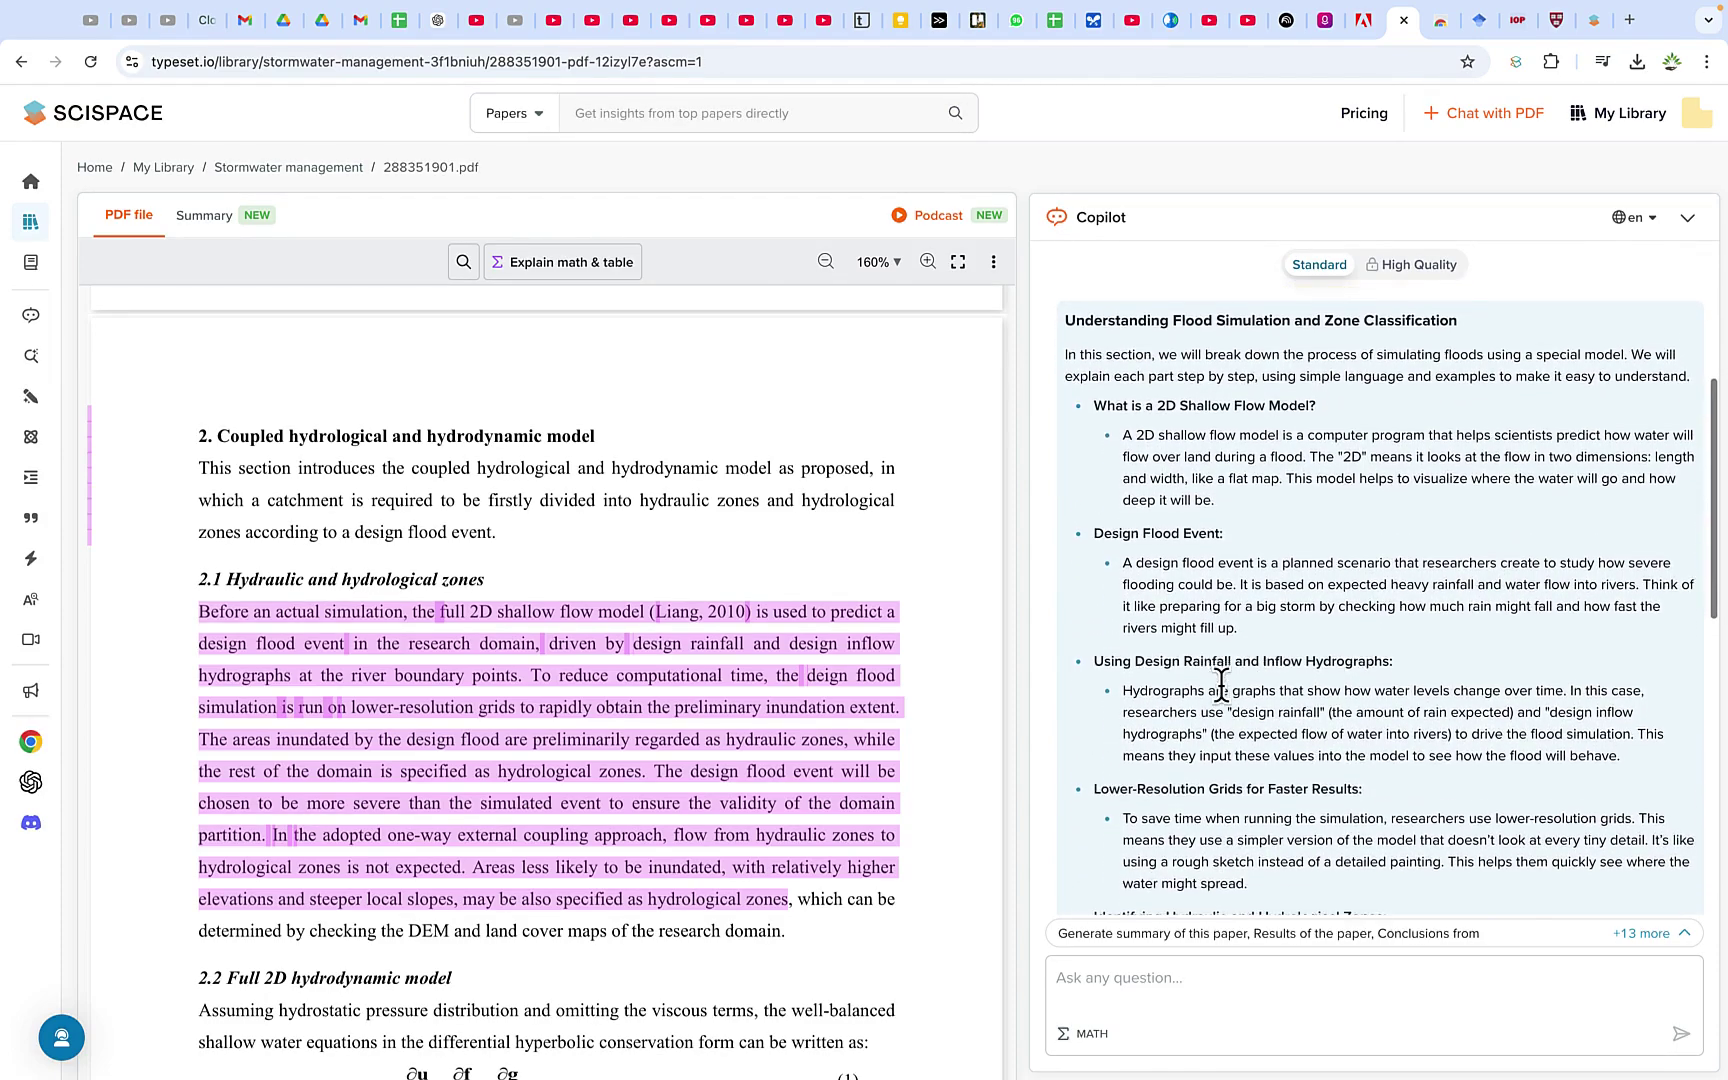
{"action": "scroll", "coordinate": [1221, 688], "scroll_direction": "down", "scroll_amount": 8}
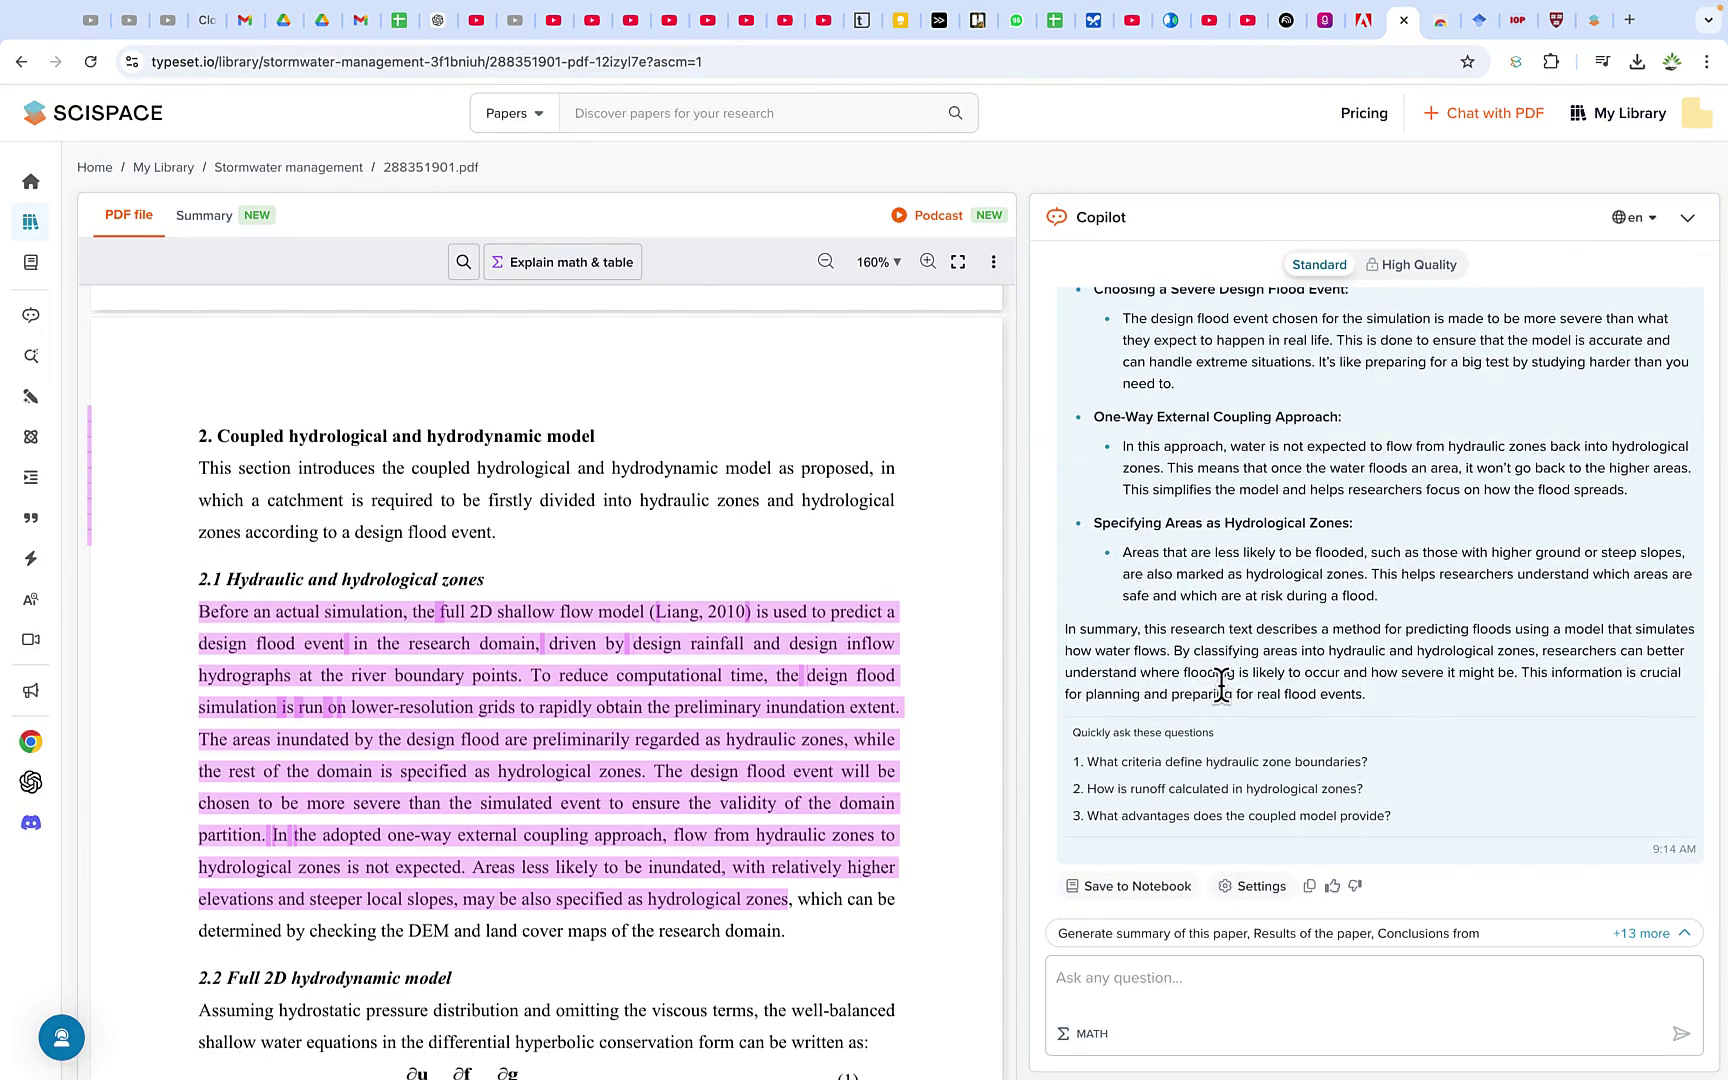
{"action": "scroll", "coordinate": [1221, 688], "scroll_direction": "up", "scroll_amount": 1}
{"action": "scroll", "coordinate": [1221, 688], "scroll_direction": "down", "scroll_amount": 1}
{"action": "scroll", "coordinate": [1221, 688], "scroll_direction": "up", "scroll_amount": 12}
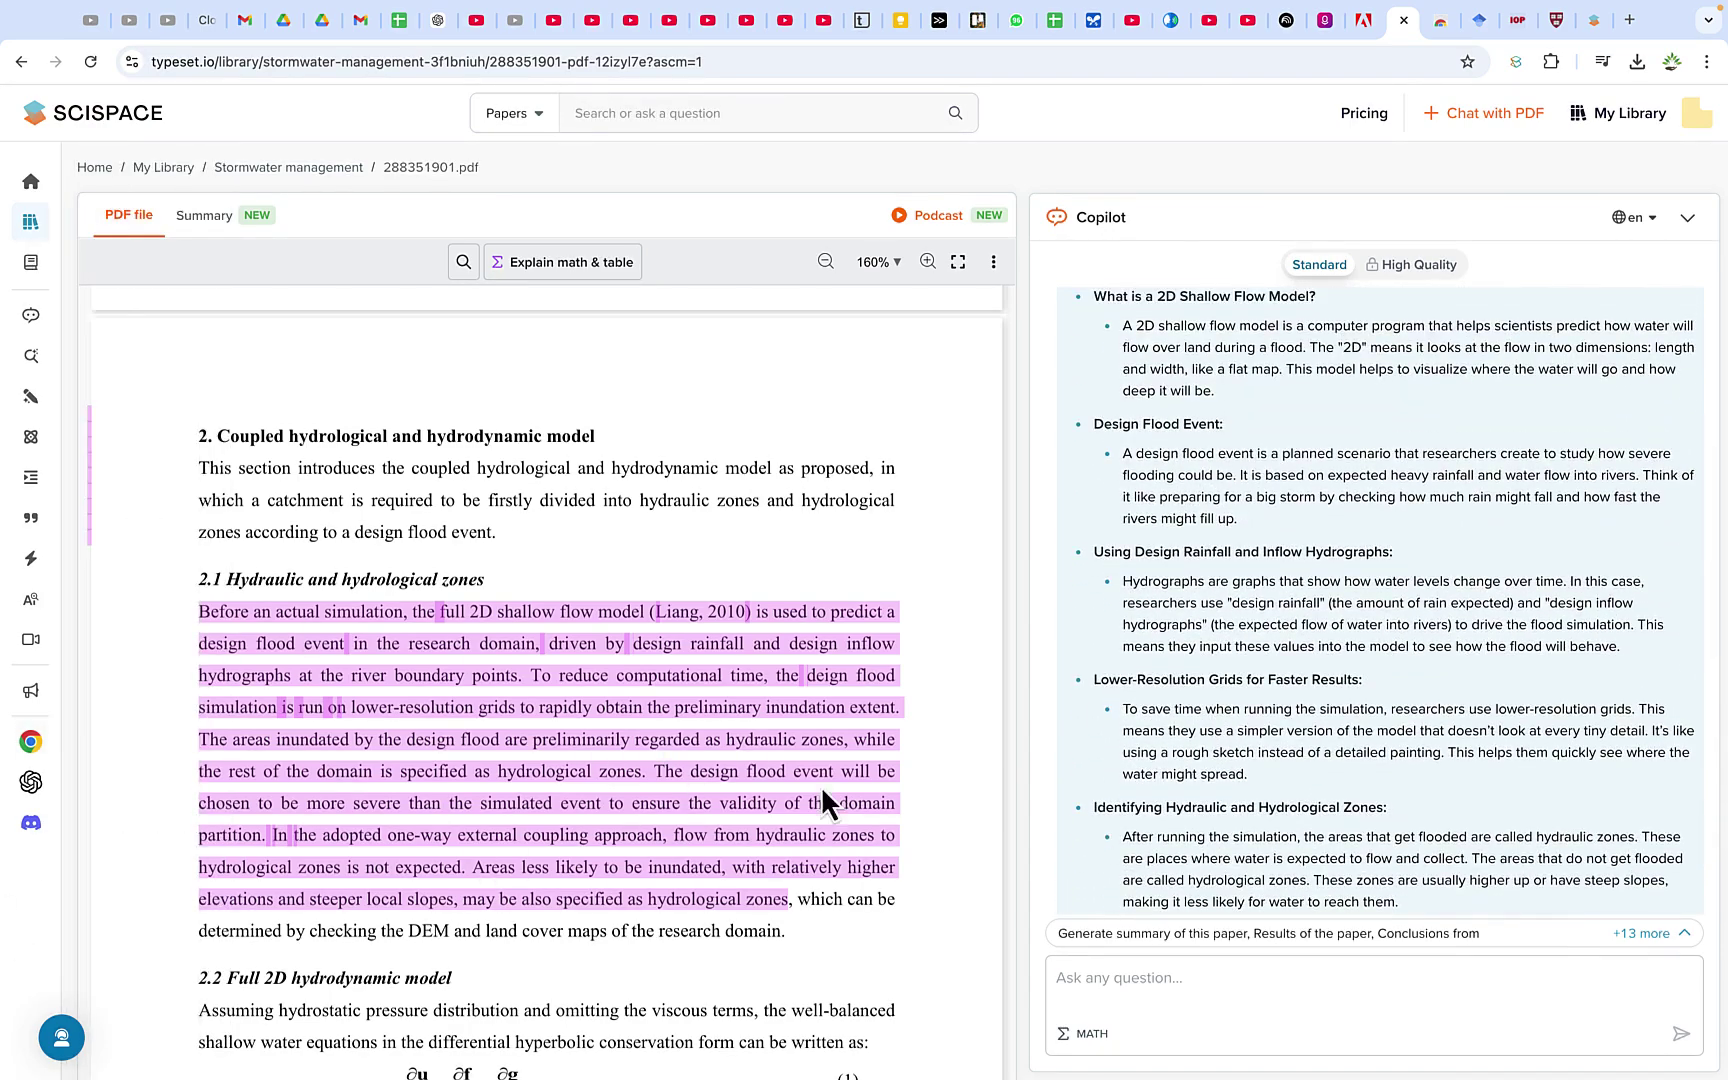
- Capture the vector definitions of equation (2) on page 4 with the math tool to have Copilot explain them
{"action": "scroll", "coordinate": [1511, 662], "scroll_direction": "down", "scroll_amount": 12}
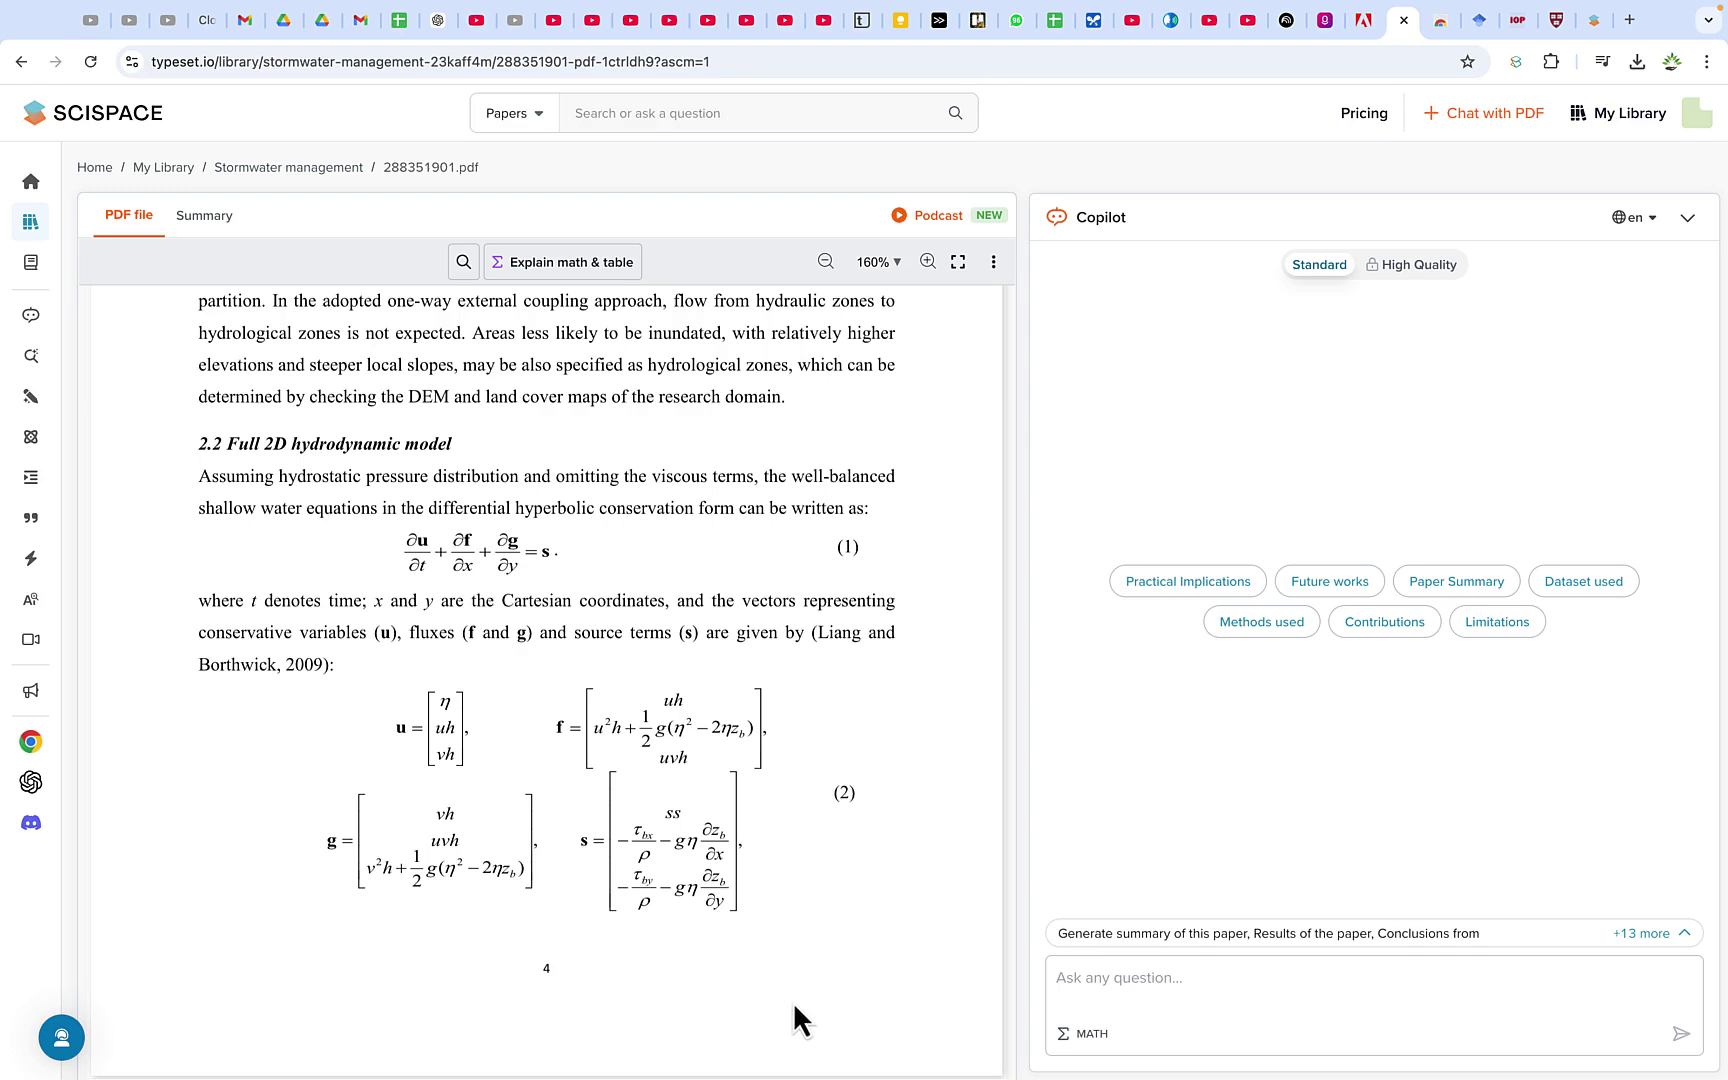
{"action": "left_click", "coordinate": [1083, 1040]}
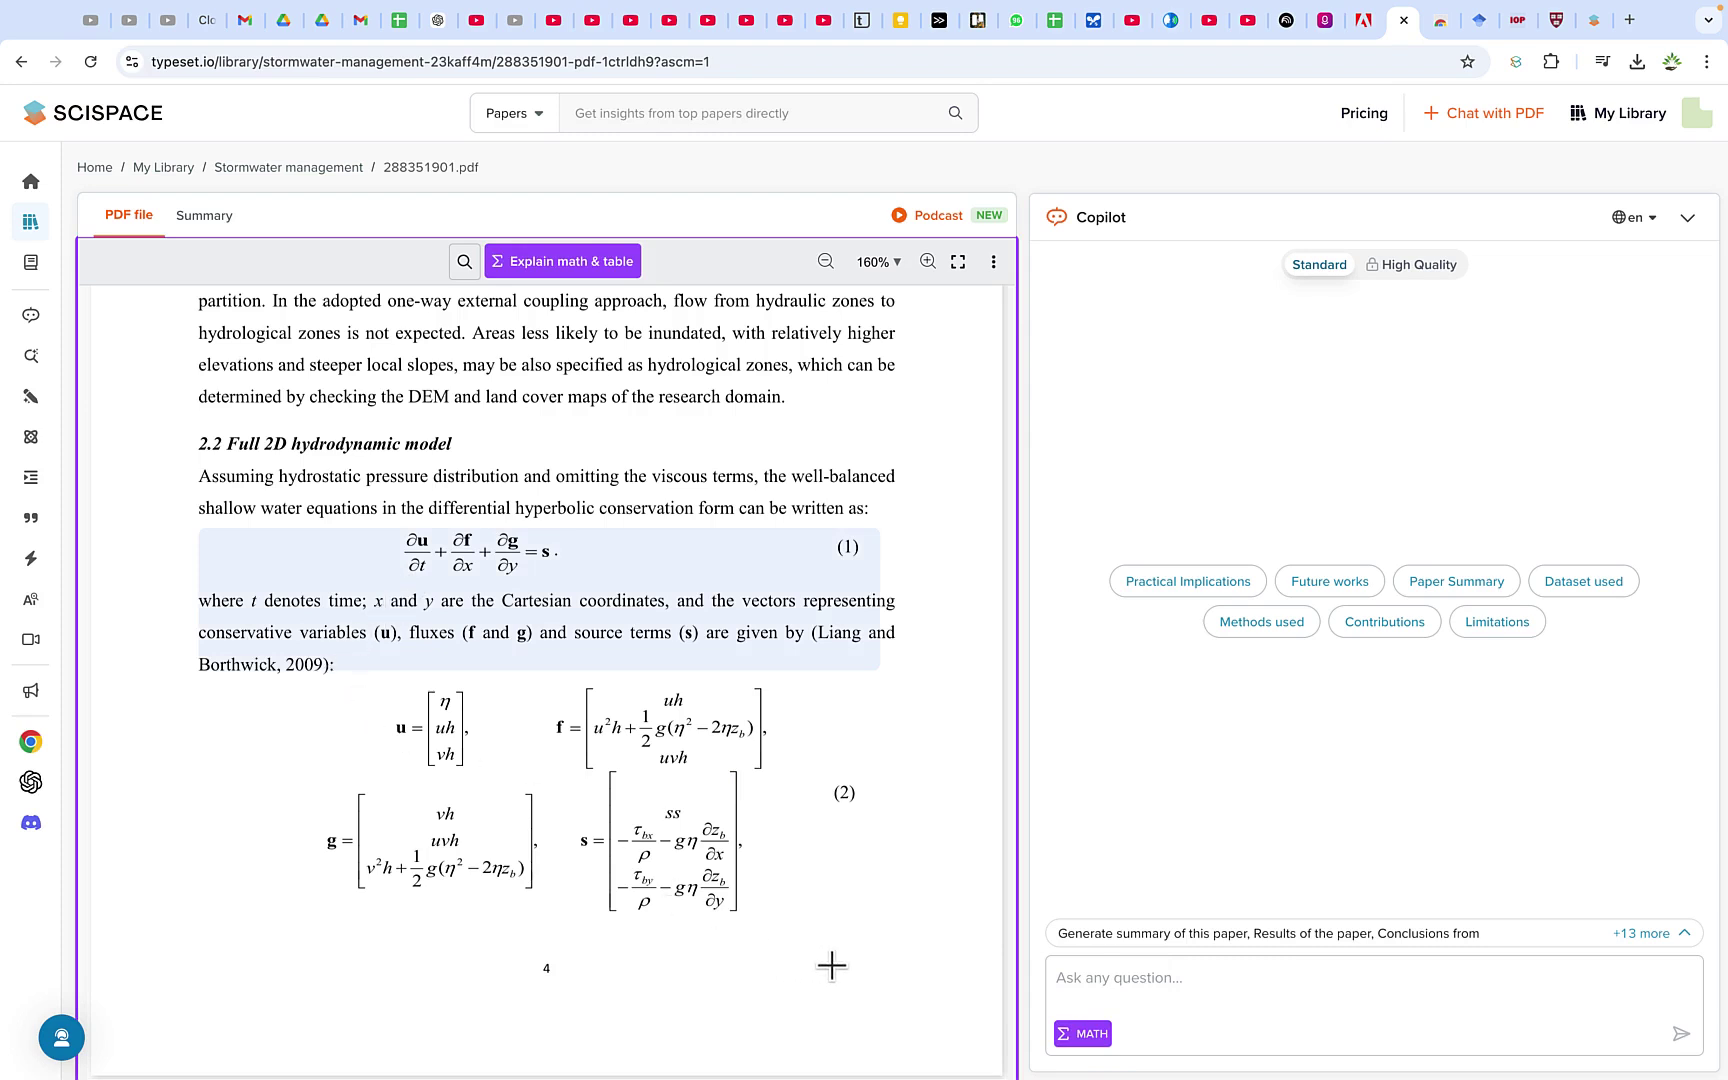
{"action": "left_click_drag", "start_coordinate": [860, 937], "coordinate": [309, 676]}
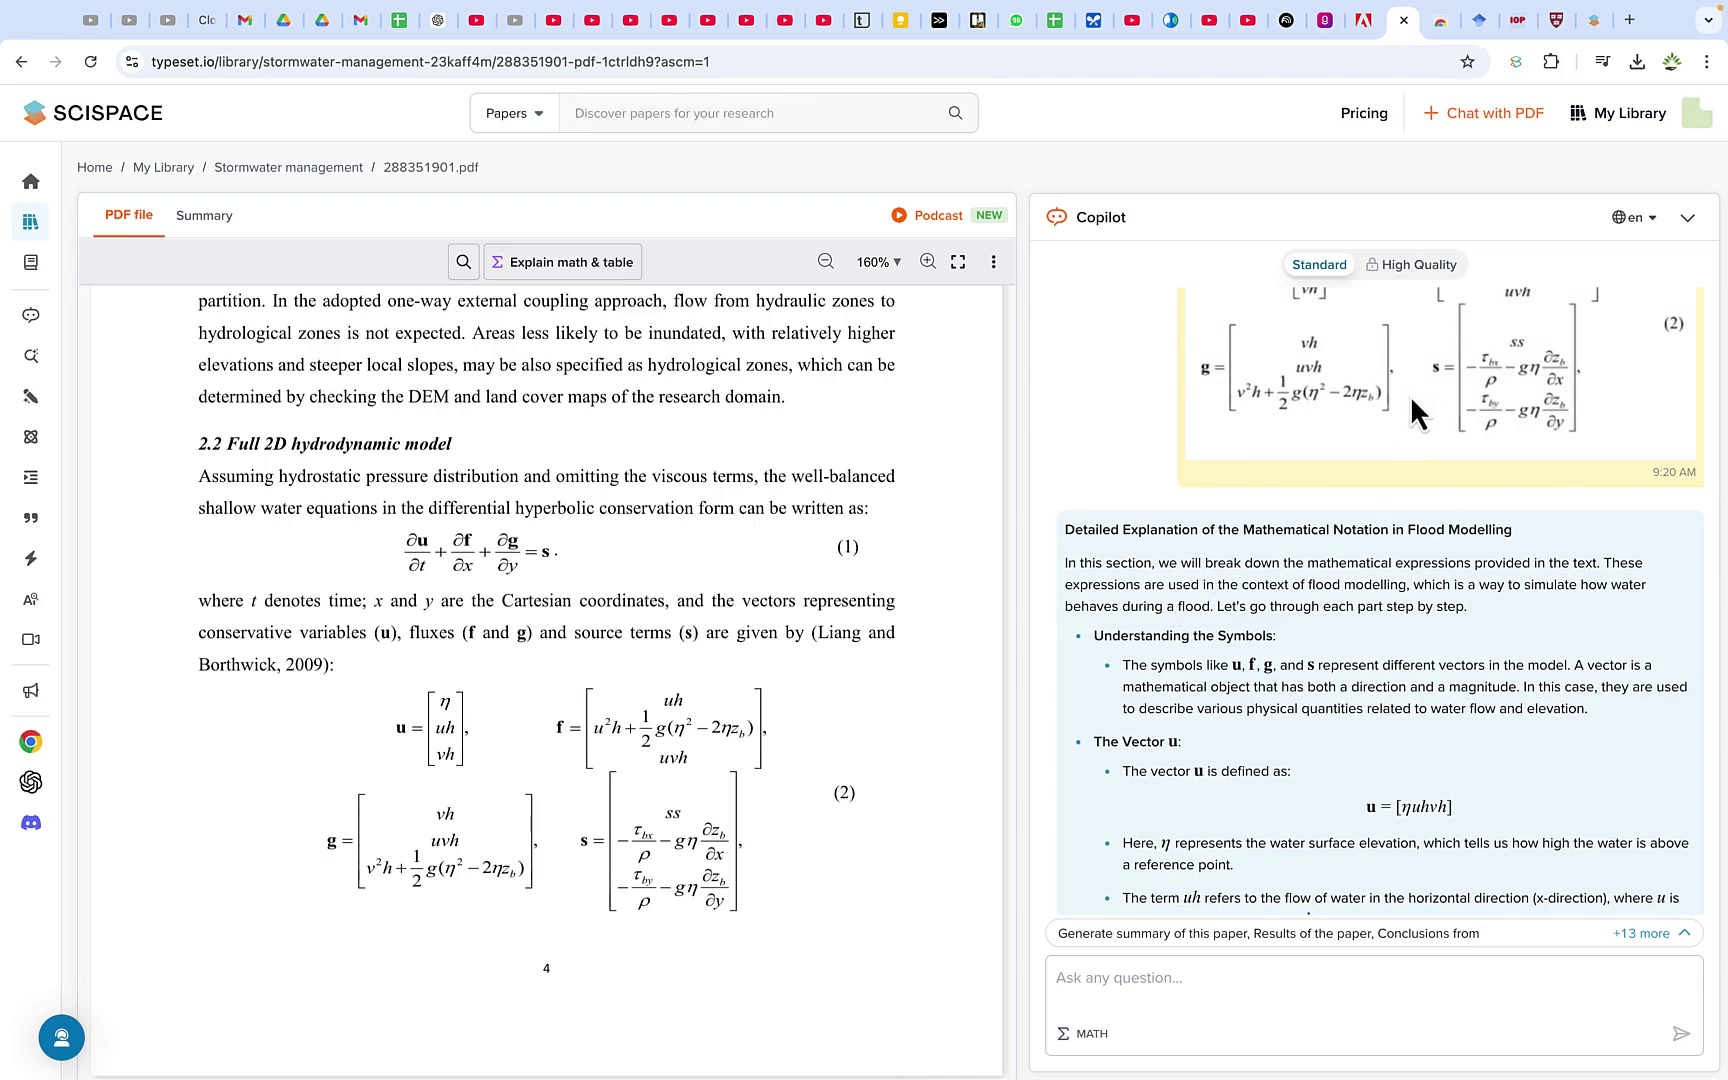
- Review Copilot's explanation of the equation's vectors u, f, g and s through to its conclusion
{"action": "scroll", "coordinate": [1409, 396], "scroll_direction": "down", "scroll_amount": 3}
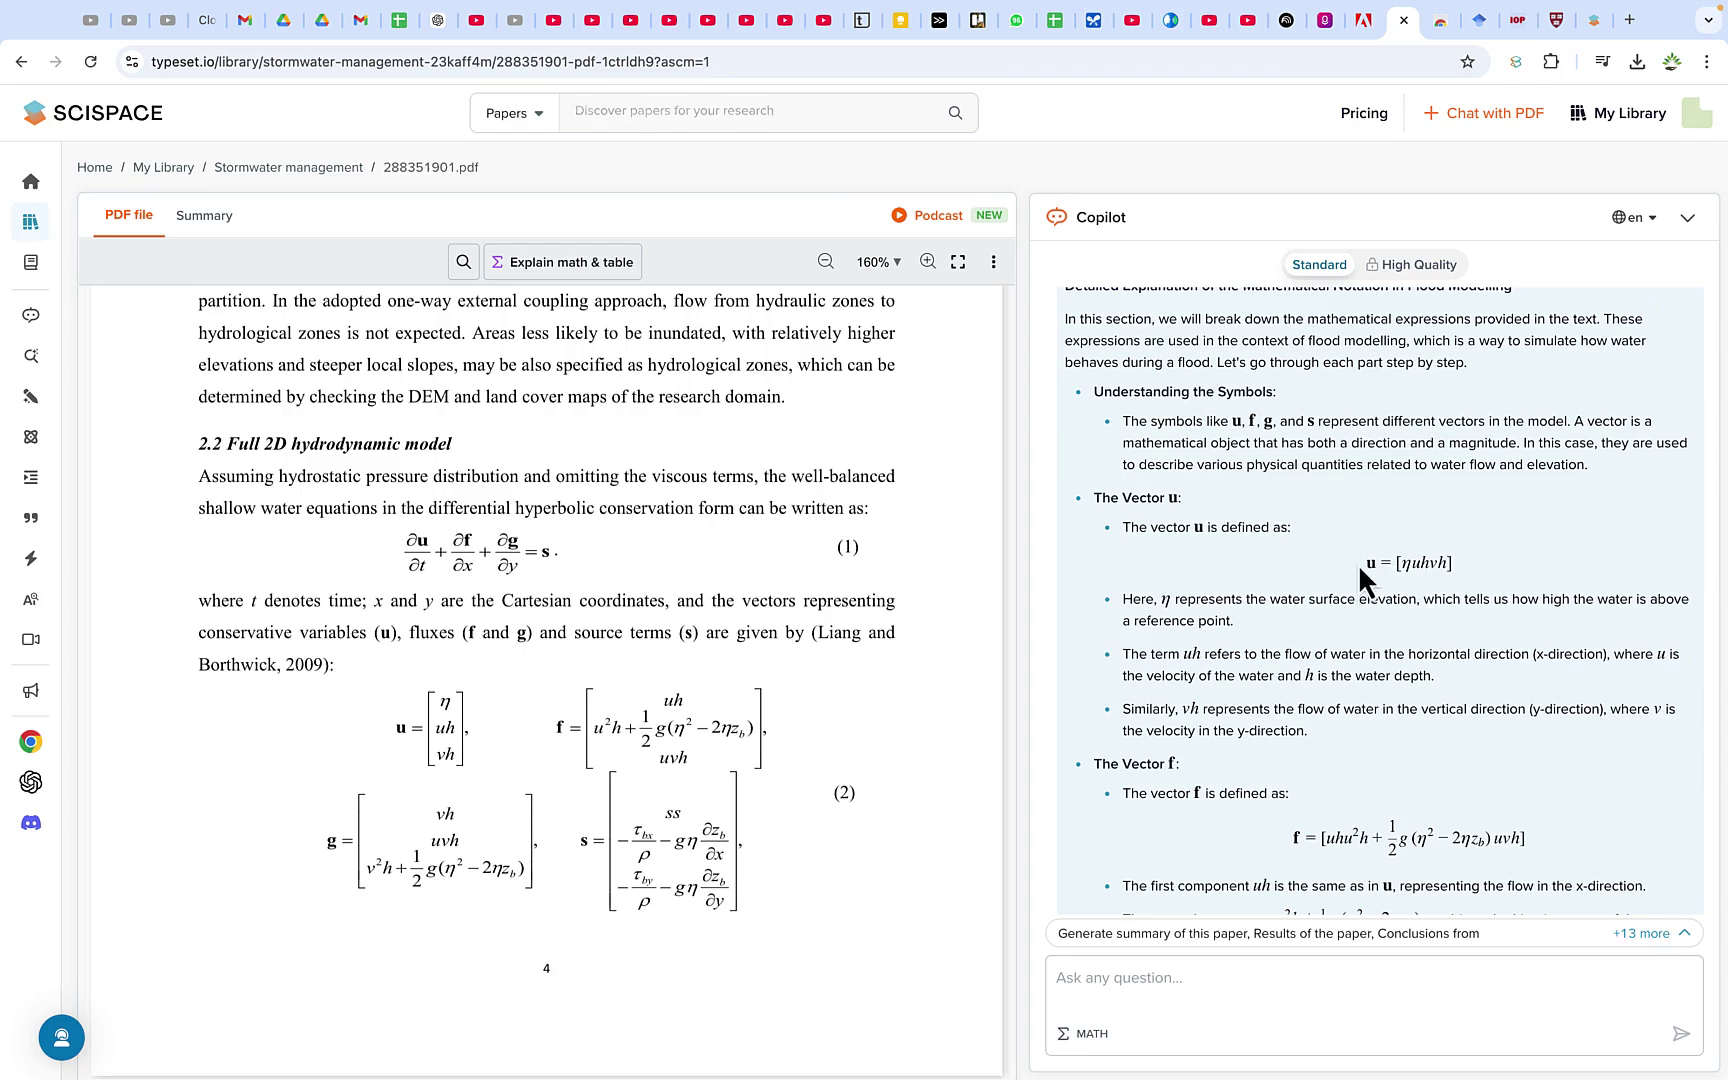
{"action": "scroll", "coordinate": [1350, 600], "scroll_direction": "down", "scroll_amount": 1}
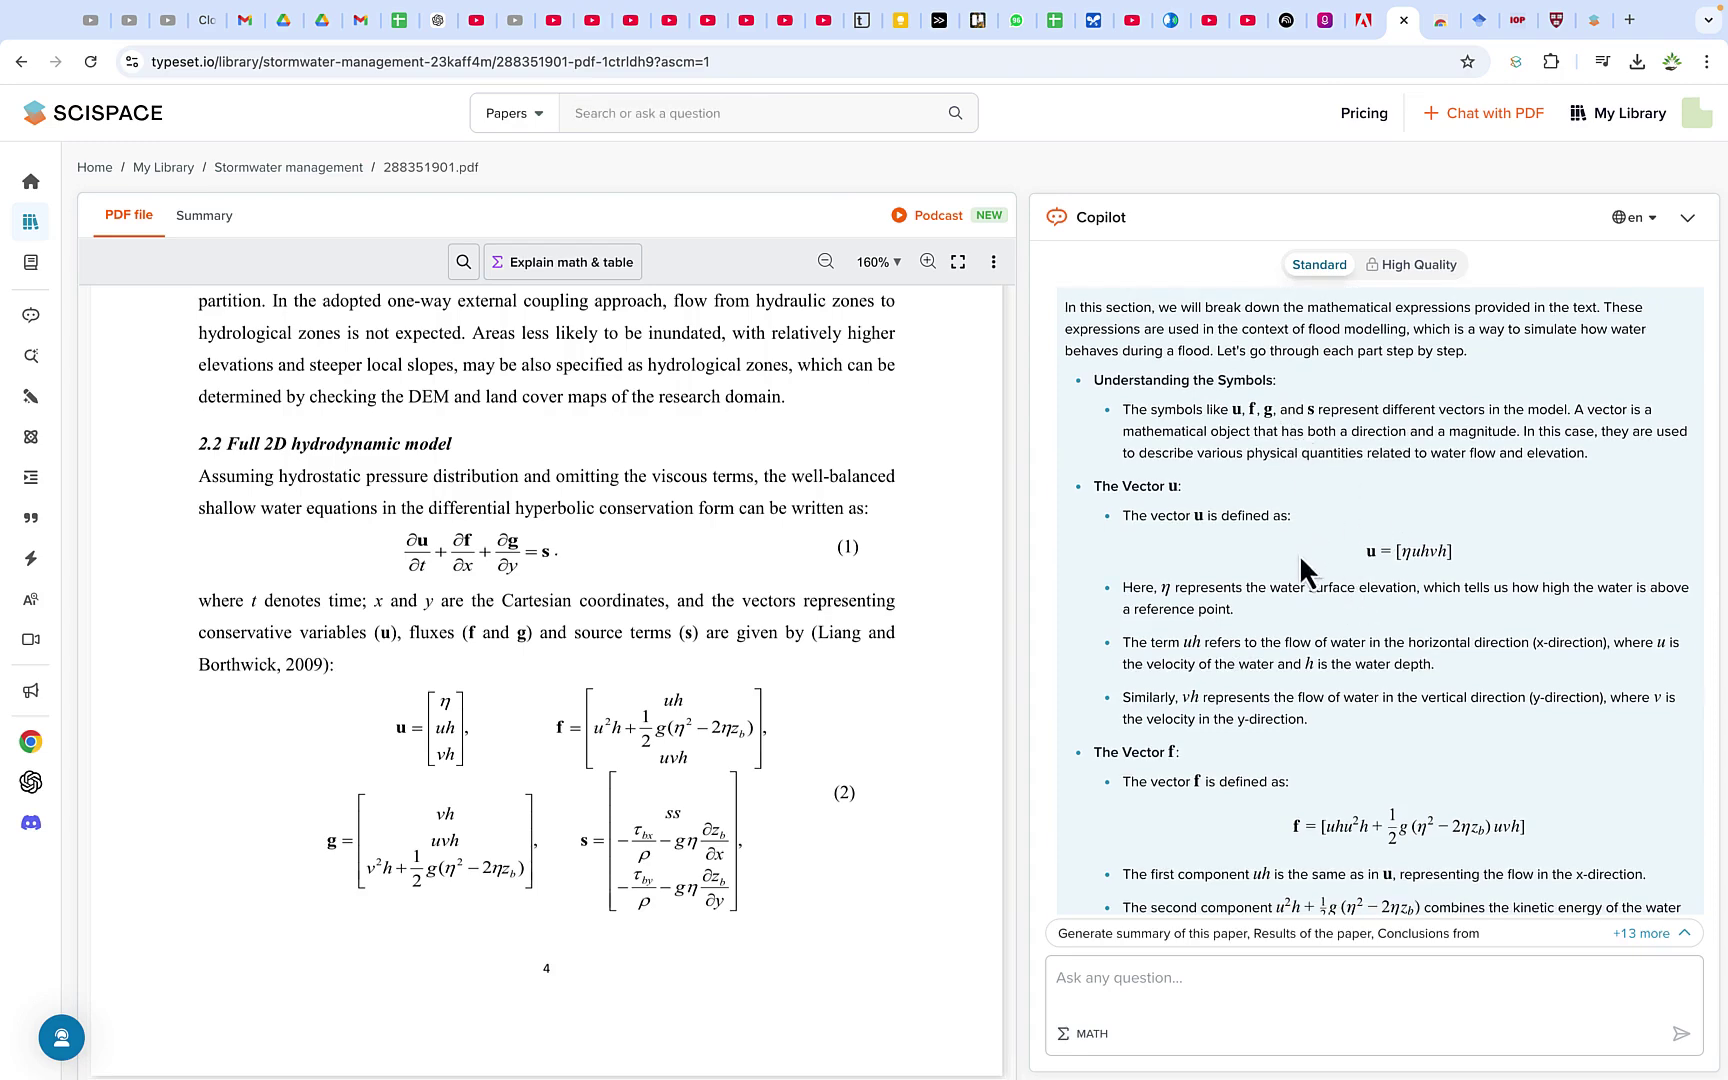
{"action": "scroll", "coordinate": [1190, 560], "scroll_direction": "down", "scroll_amount": 3}
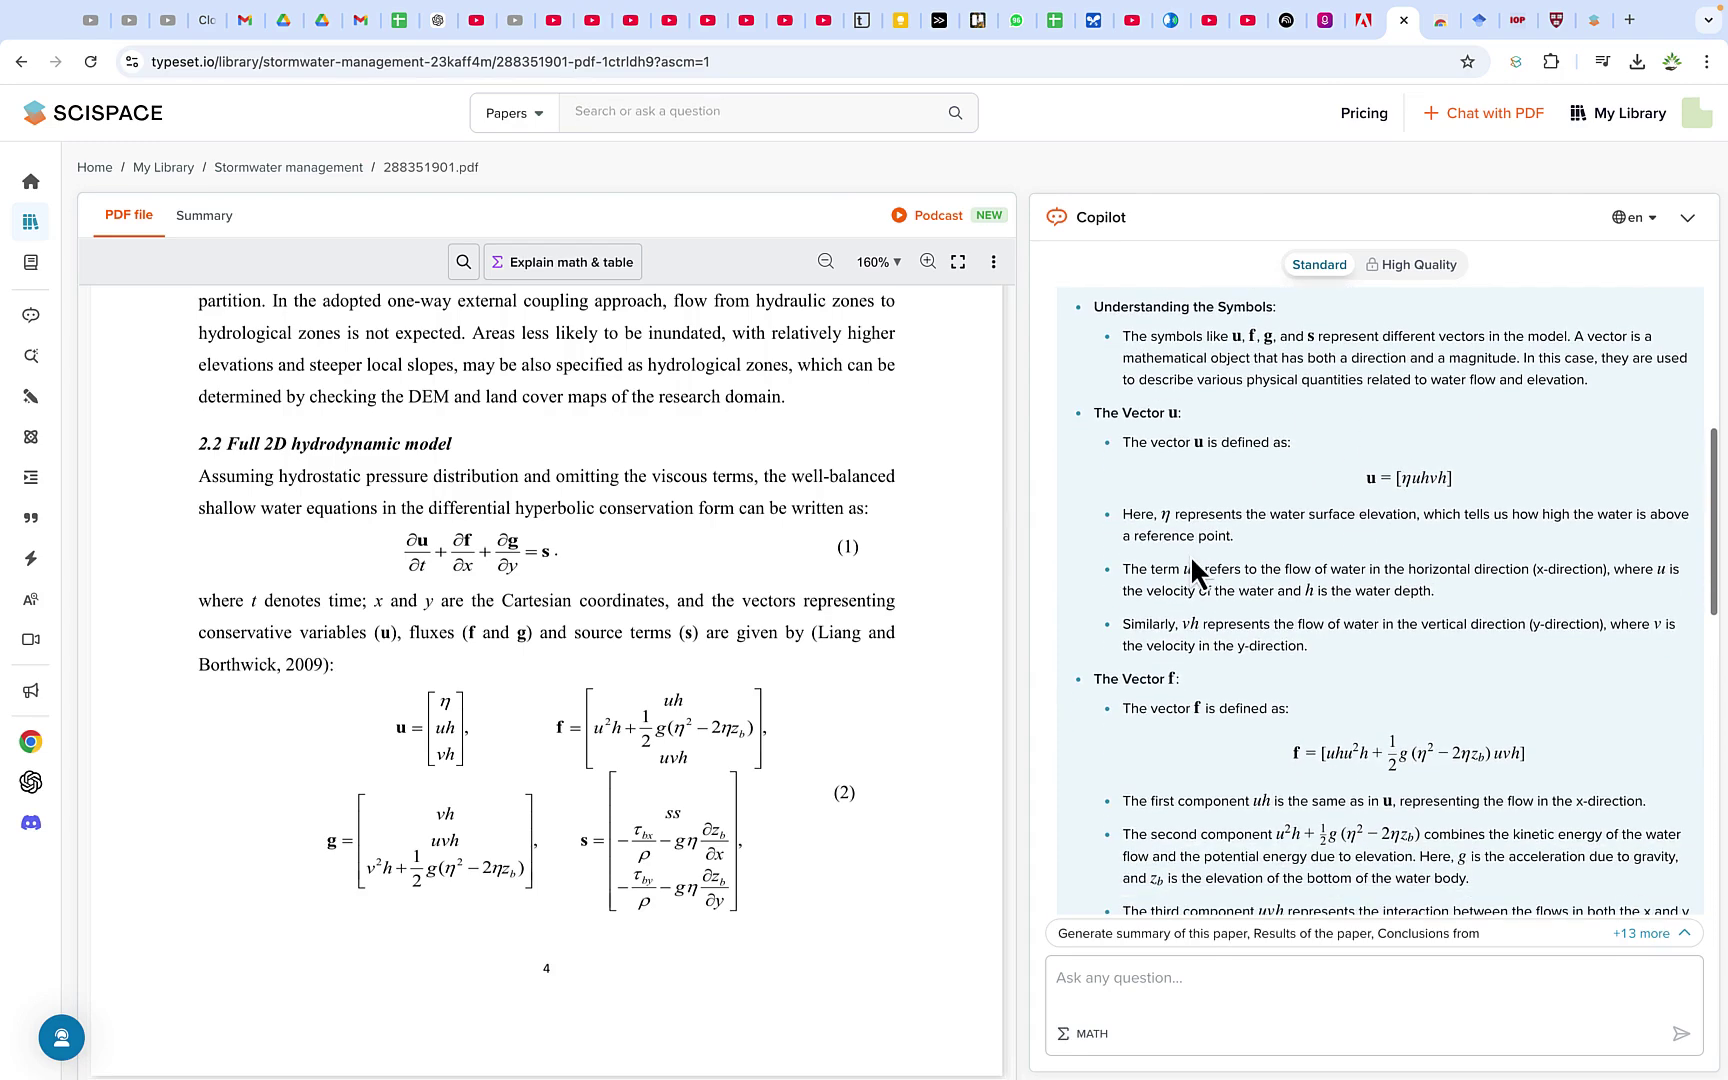
{"action": "scroll", "coordinate": [1195, 572], "scroll_direction": "down", "scroll_amount": 3}
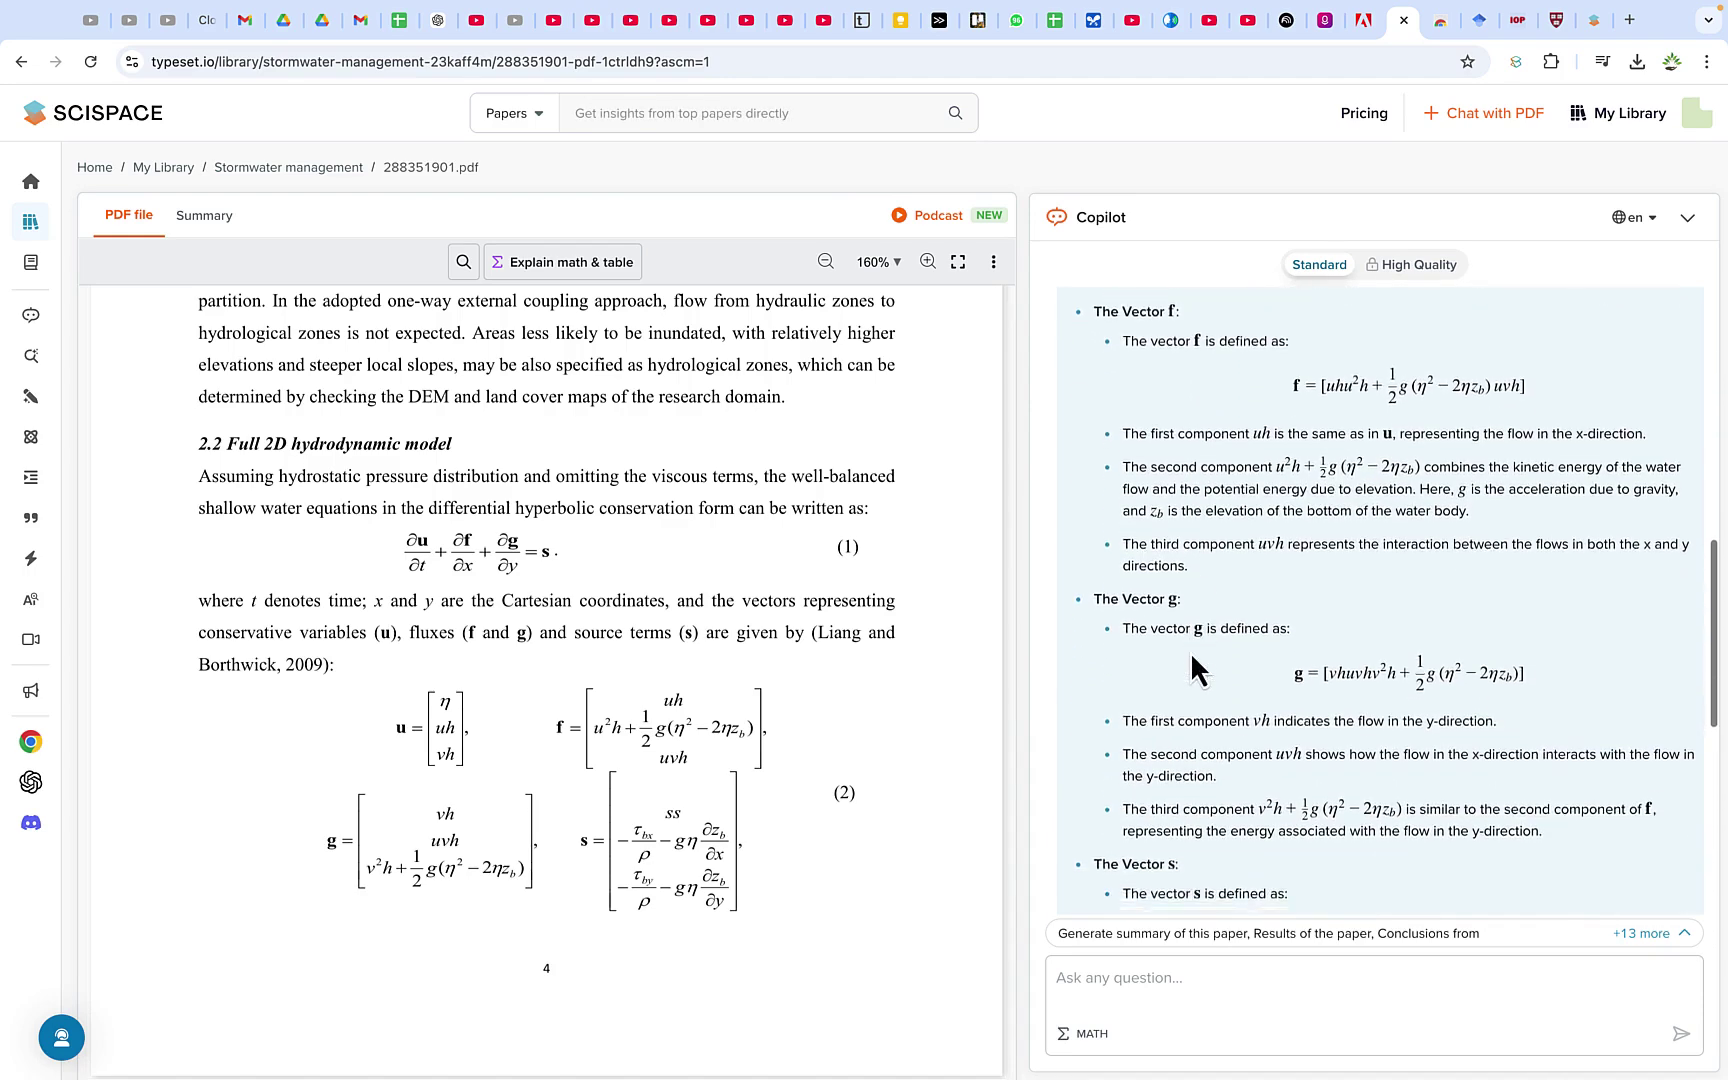
{"action": "scroll", "coordinate": [1189, 648], "scroll_direction": "down", "scroll_amount": 6}
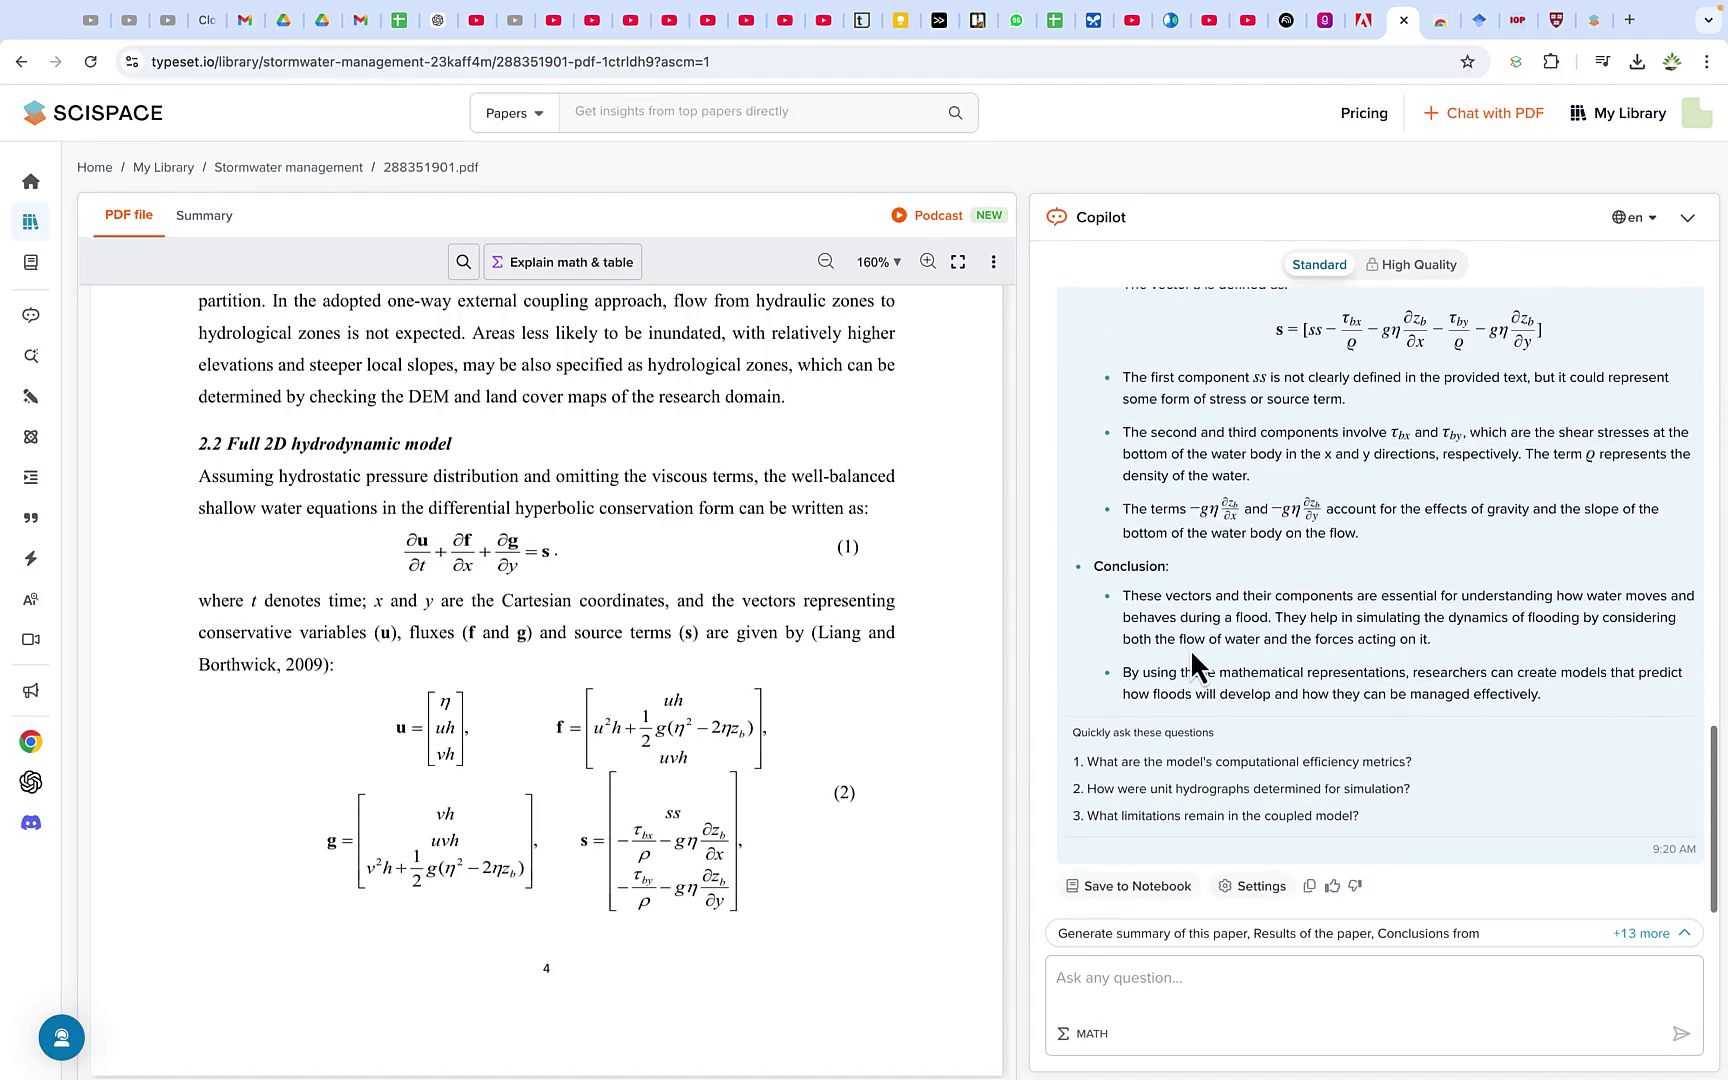
{"action": "scroll", "coordinate": [1200, 640], "scroll_direction": "up", "scroll_amount": 4}
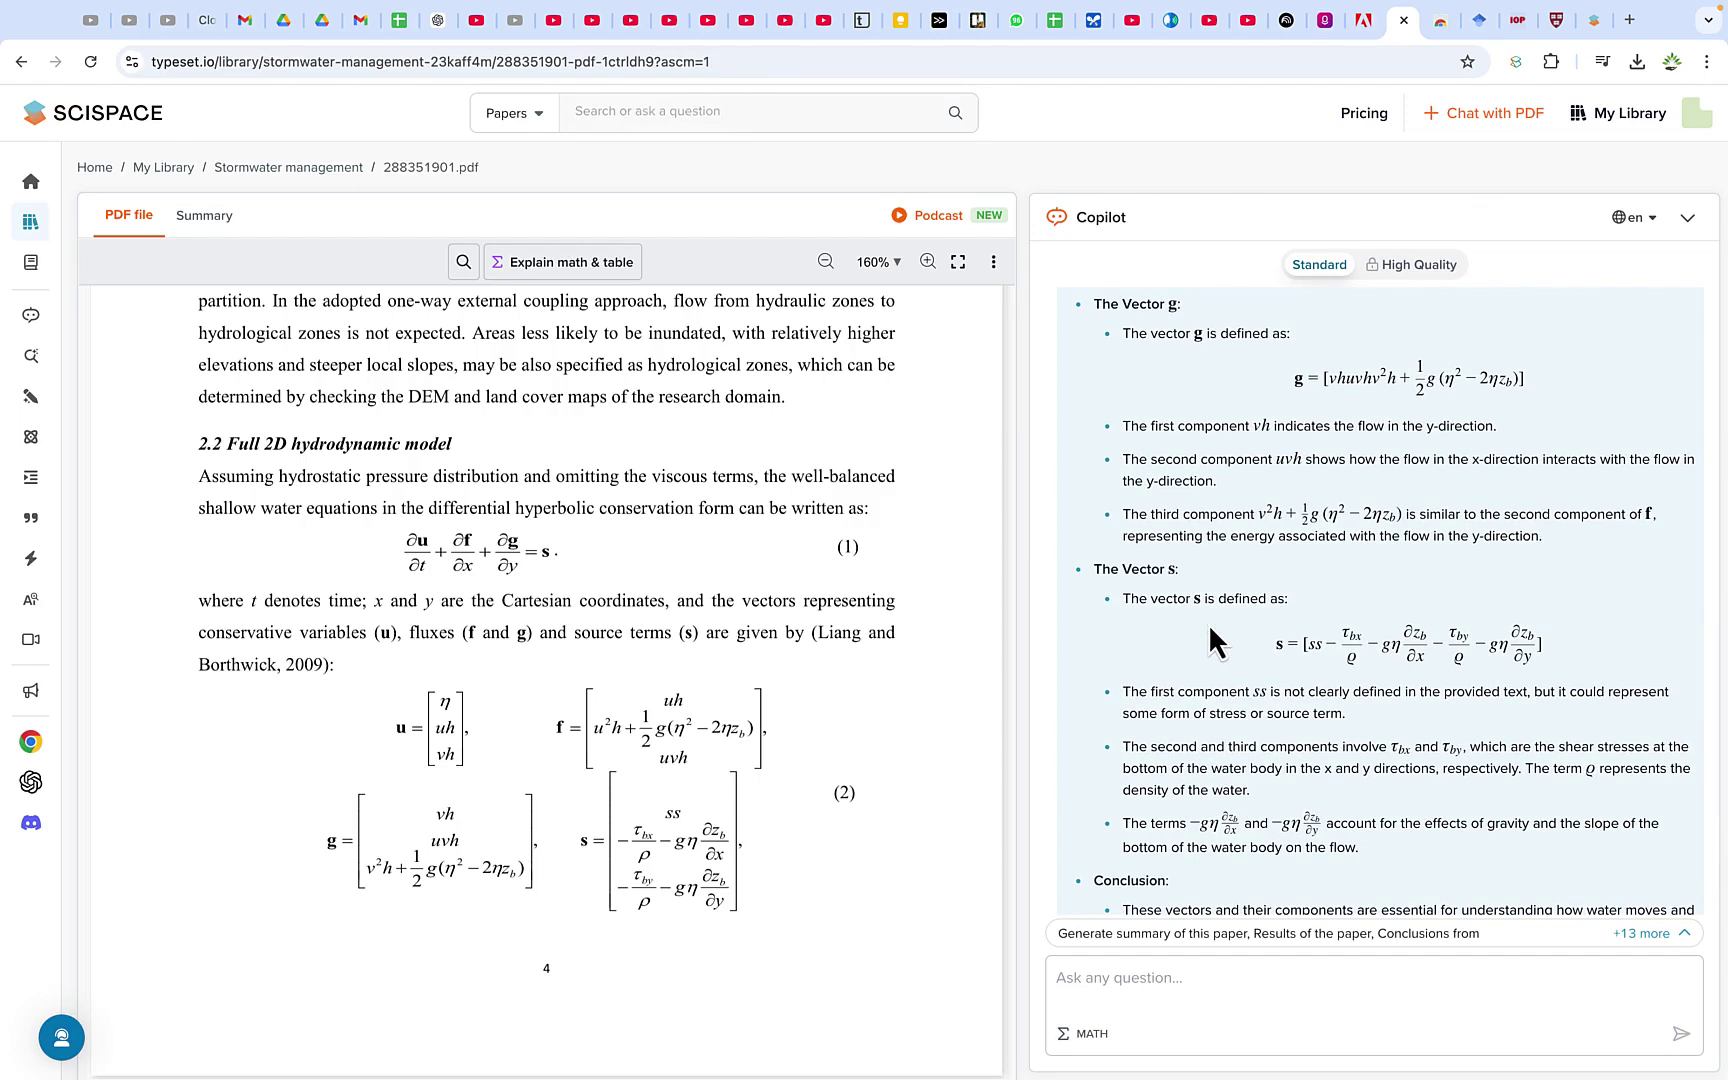
{"action": "scroll", "coordinate": [1212, 641], "scroll_direction": "up", "scroll_amount": 7}
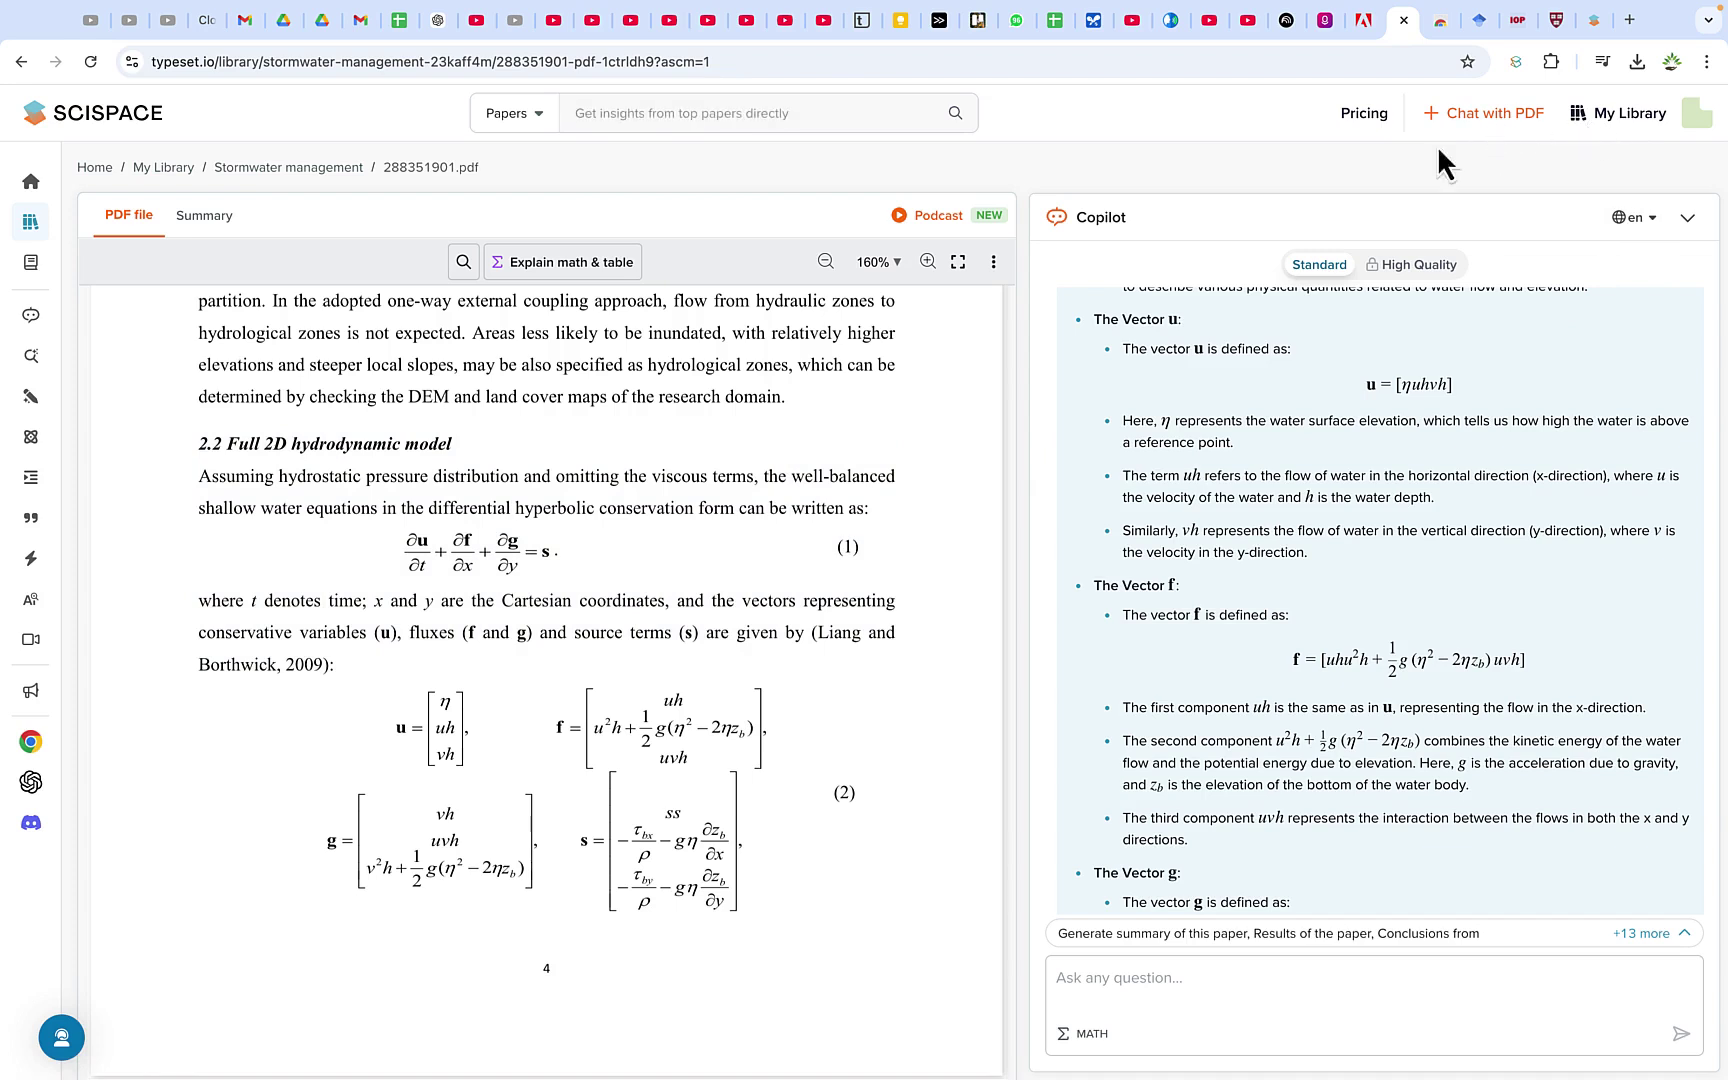
- Open the section-by-section summary of 288351901.pdf and review it from the introduction to the conclusions
{"action": "left_click", "coordinate": [211, 221]}
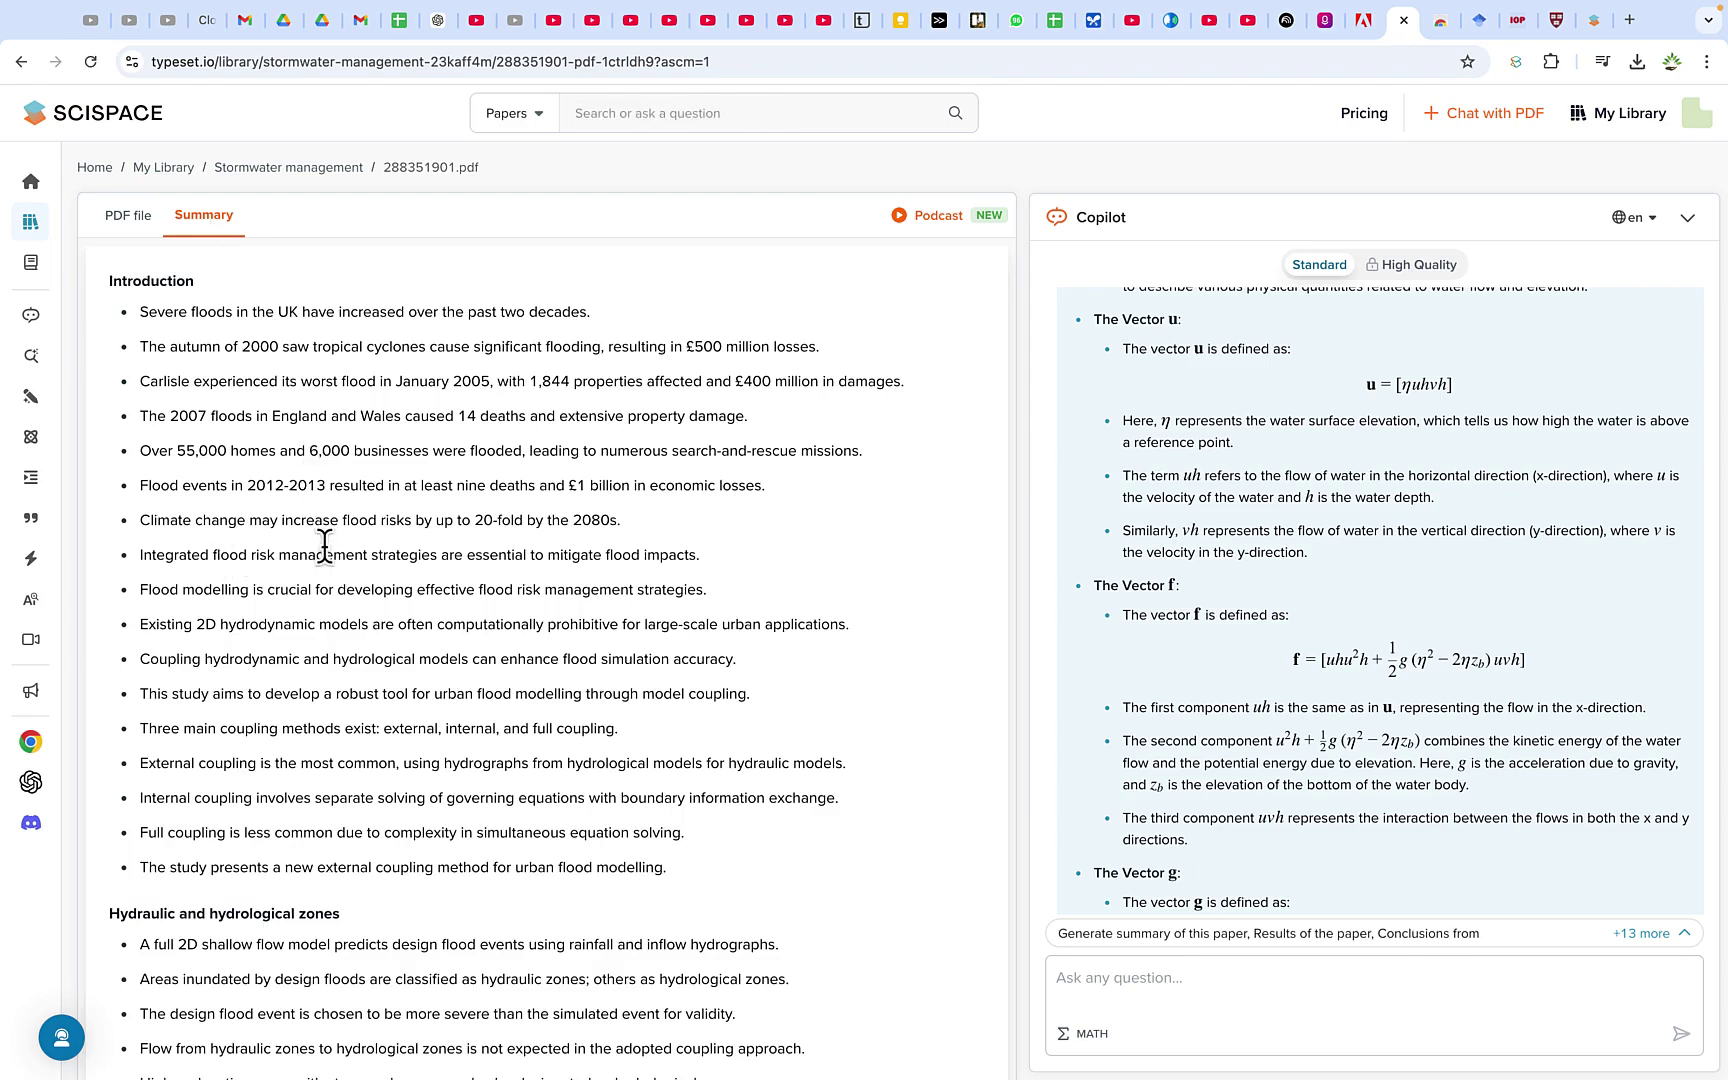
{"action": "scroll", "coordinate": [325, 547], "scroll_direction": "down", "scroll_amount": 3}
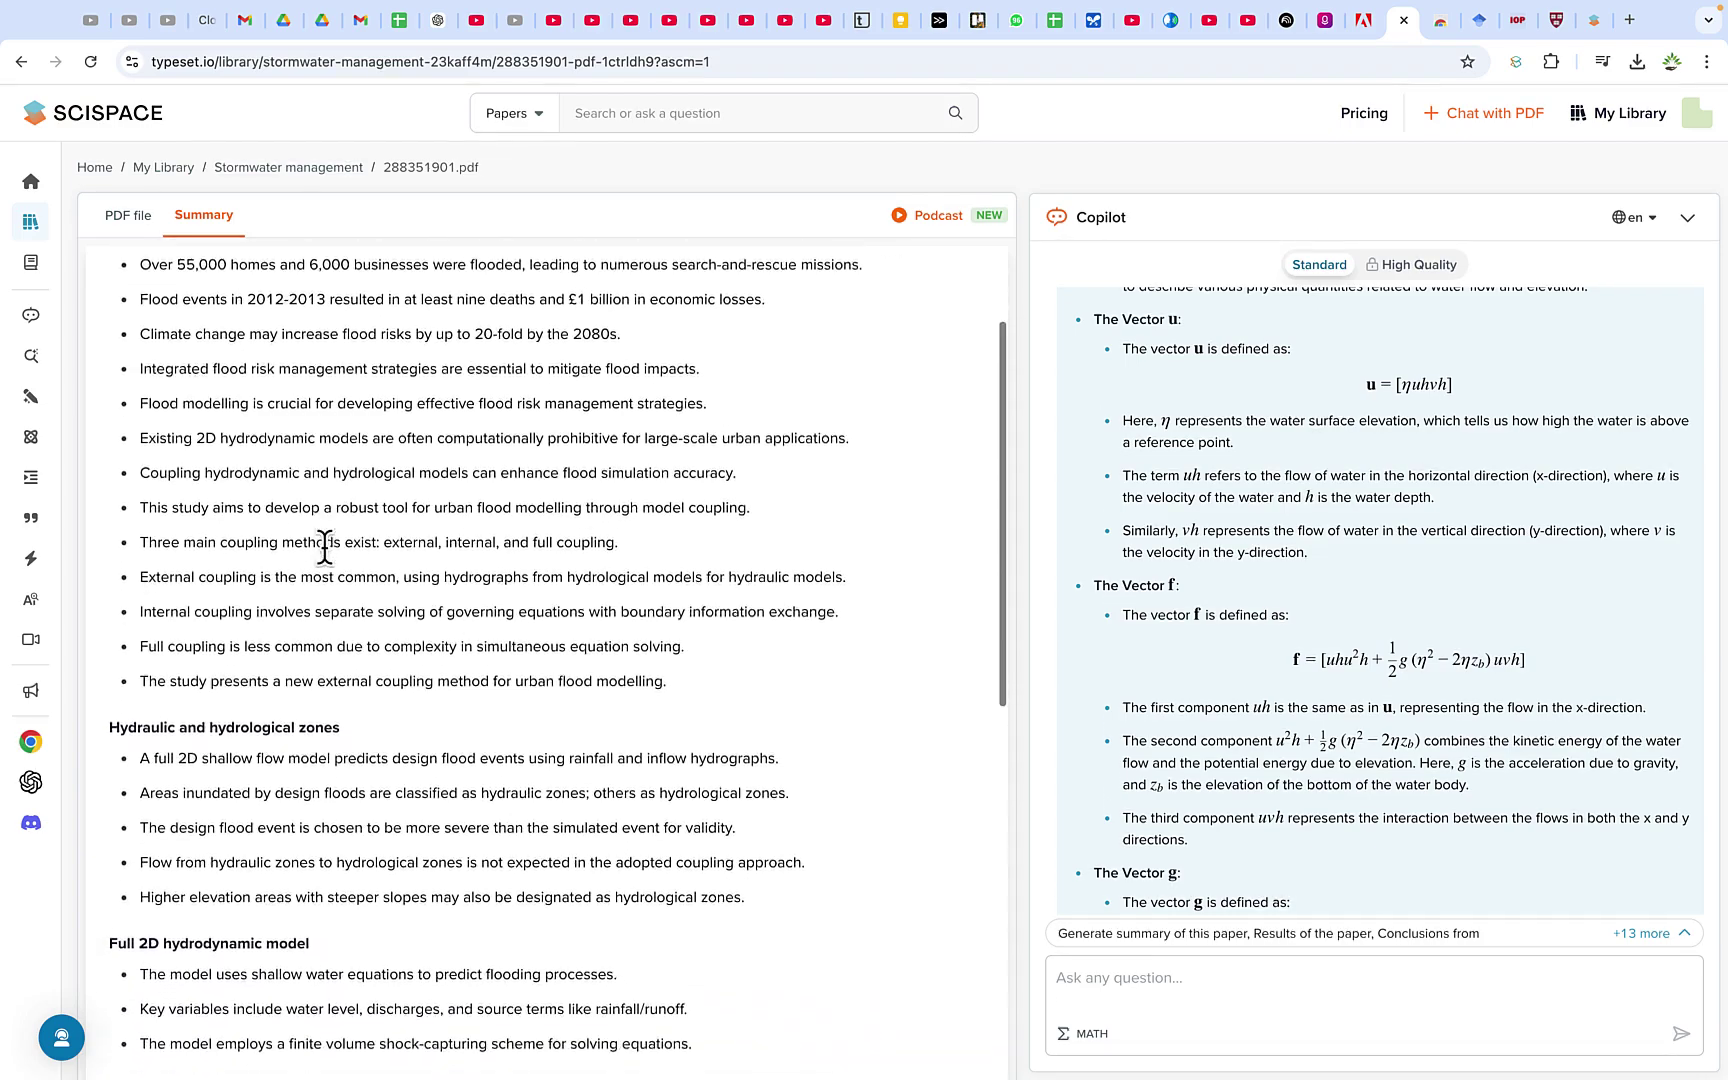
{"action": "scroll", "coordinate": [330, 566], "scroll_direction": "down", "scroll_amount": 3}
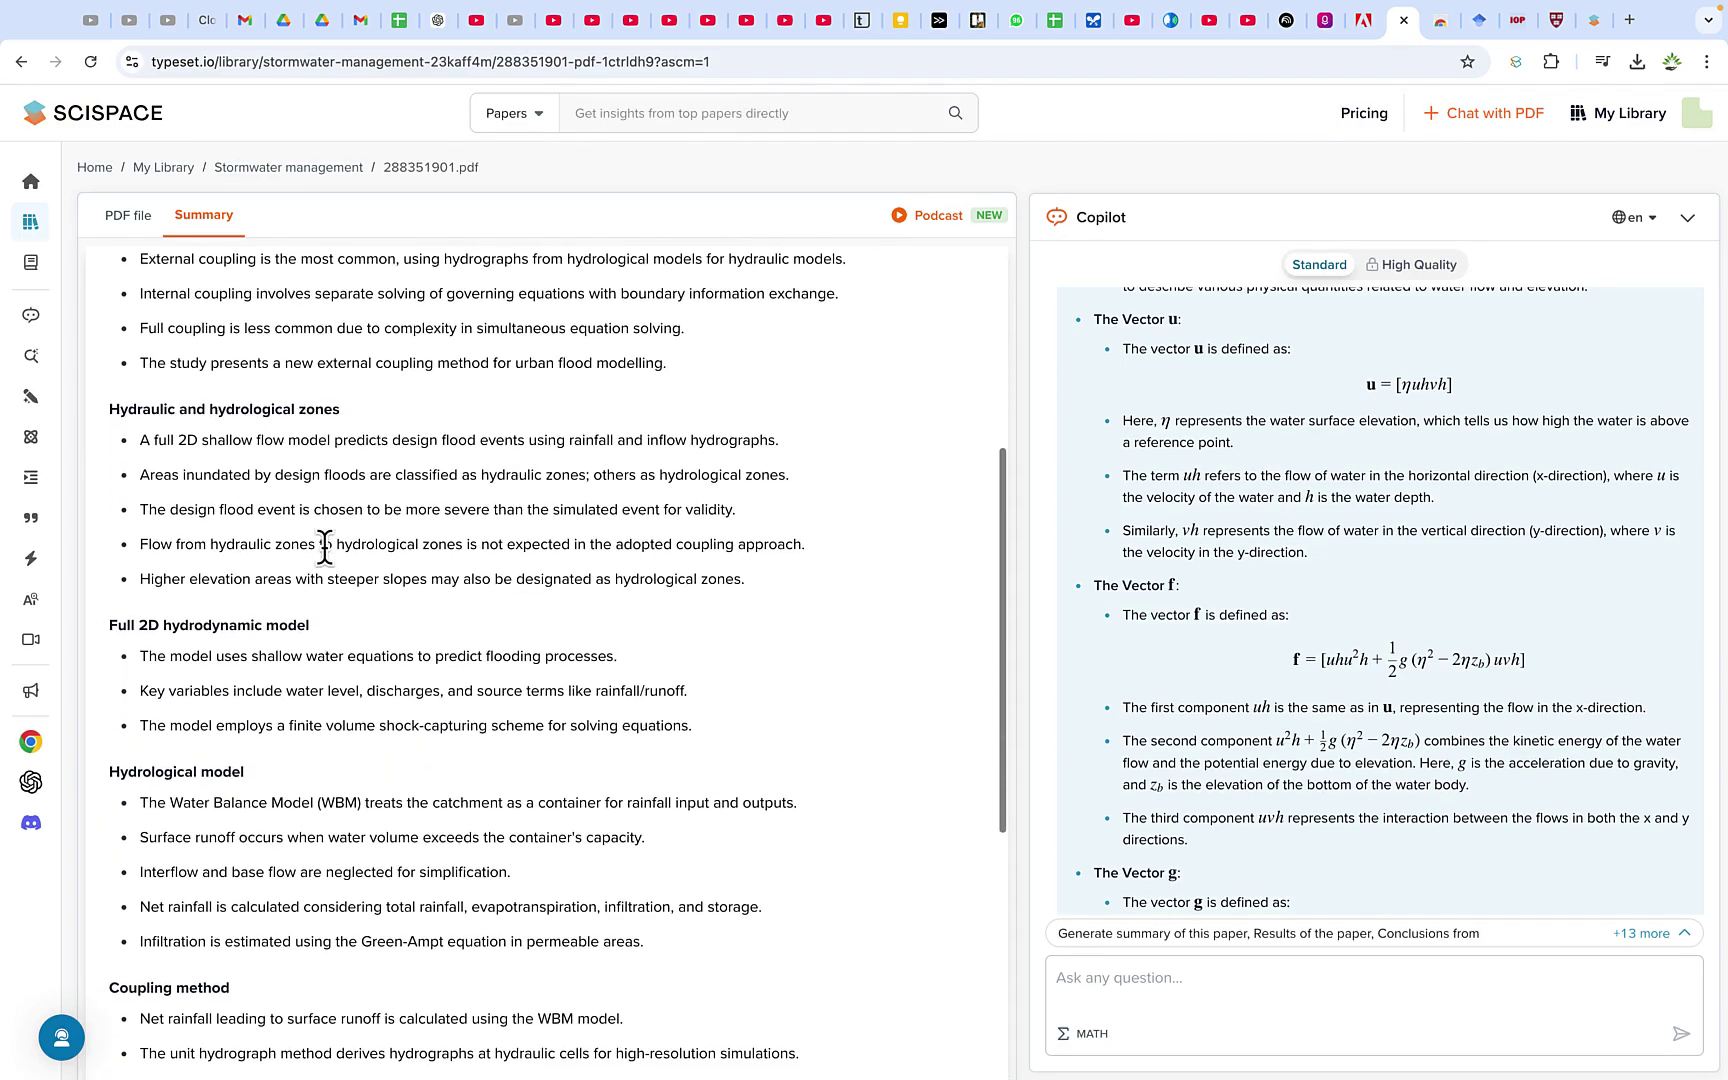
{"action": "scroll", "coordinate": [325, 547], "scroll_direction": "down", "scroll_amount": 2}
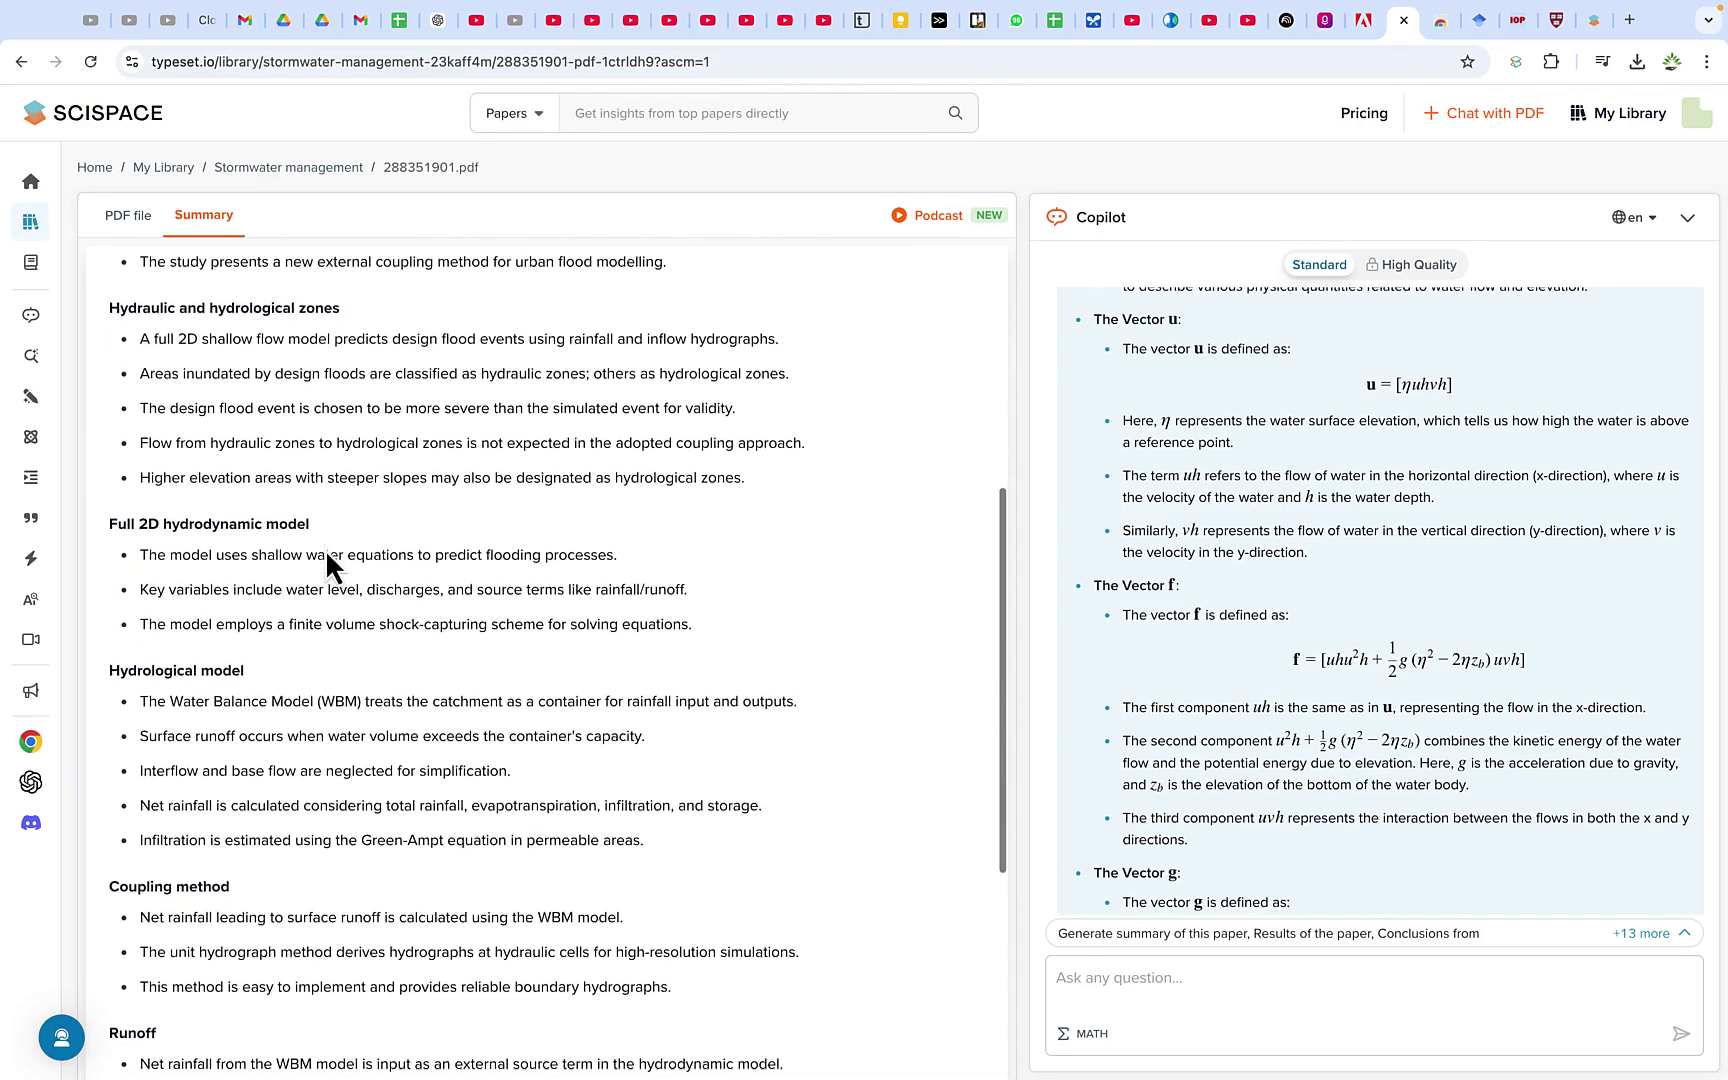
{"action": "scroll", "coordinate": [325, 547], "scroll_direction": "down", "scroll_amount": 3}
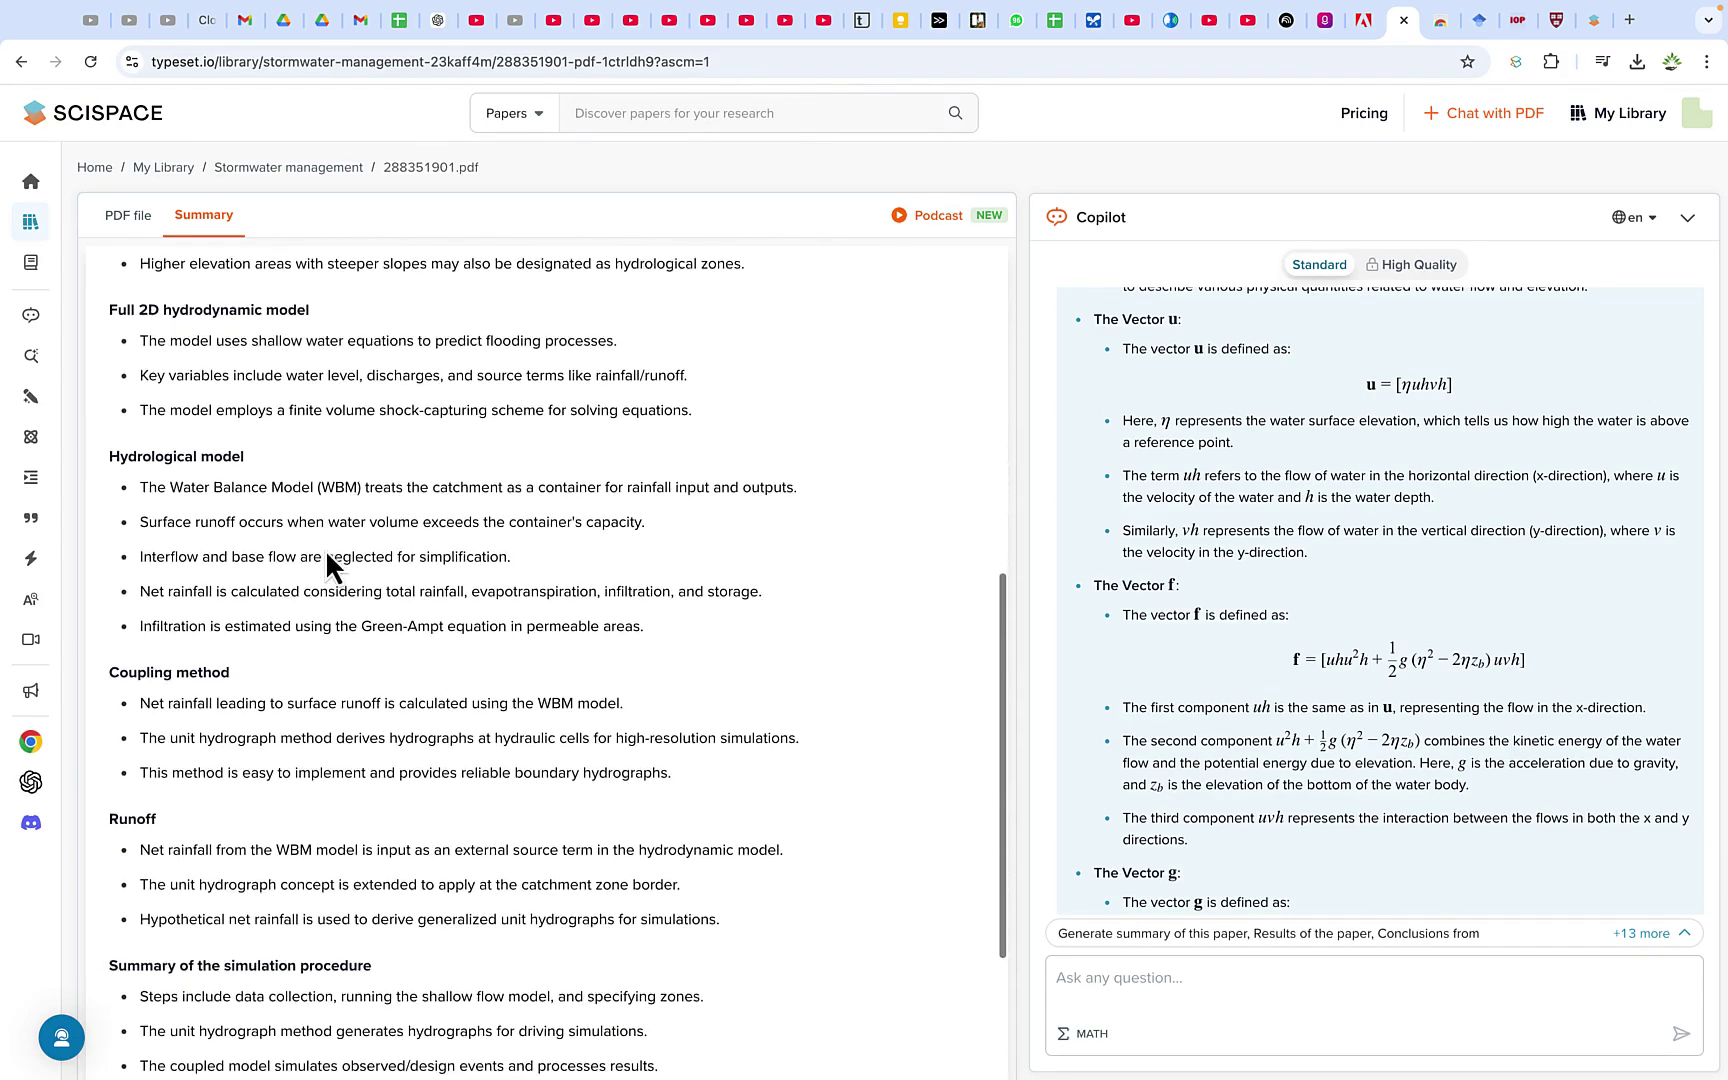
{"action": "scroll", "coordinate": [325, 547], "scroll_direction": "down", "scroll_amount": 9}
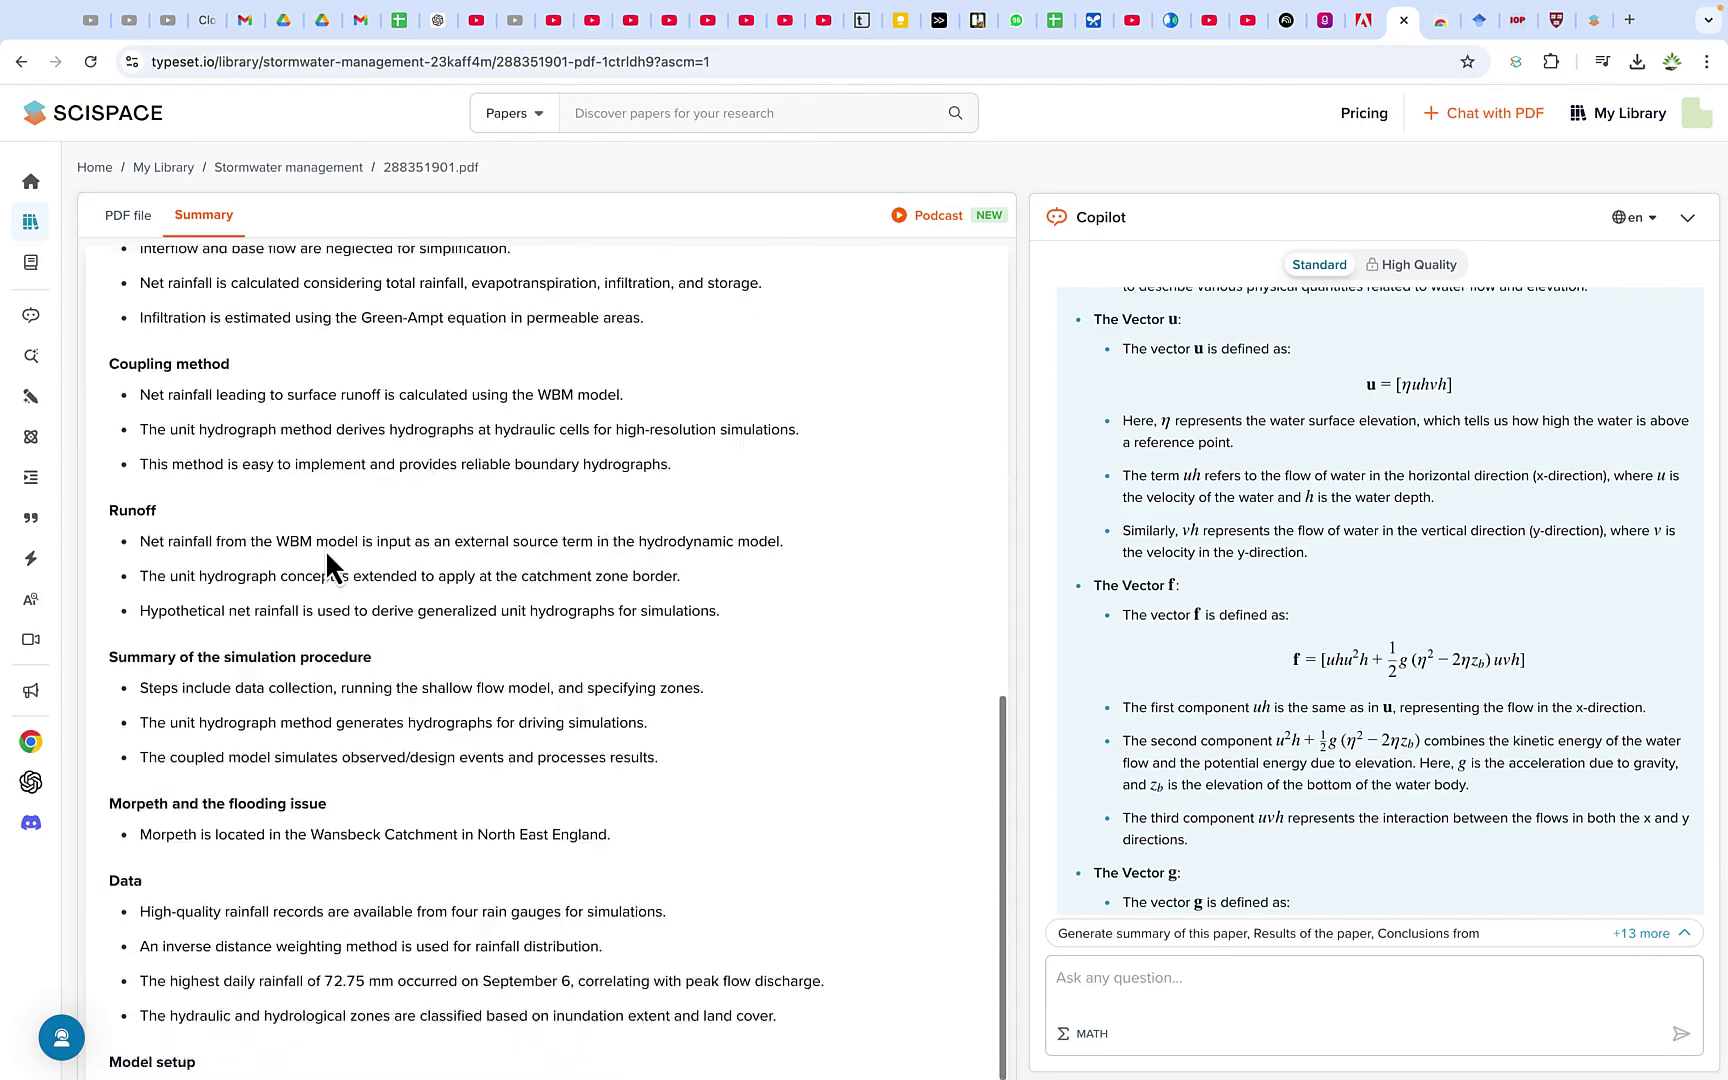
{"action": "scroll", "coordinate": [325, 547], "scroll_direction": "down", "scroll_amount": 3}
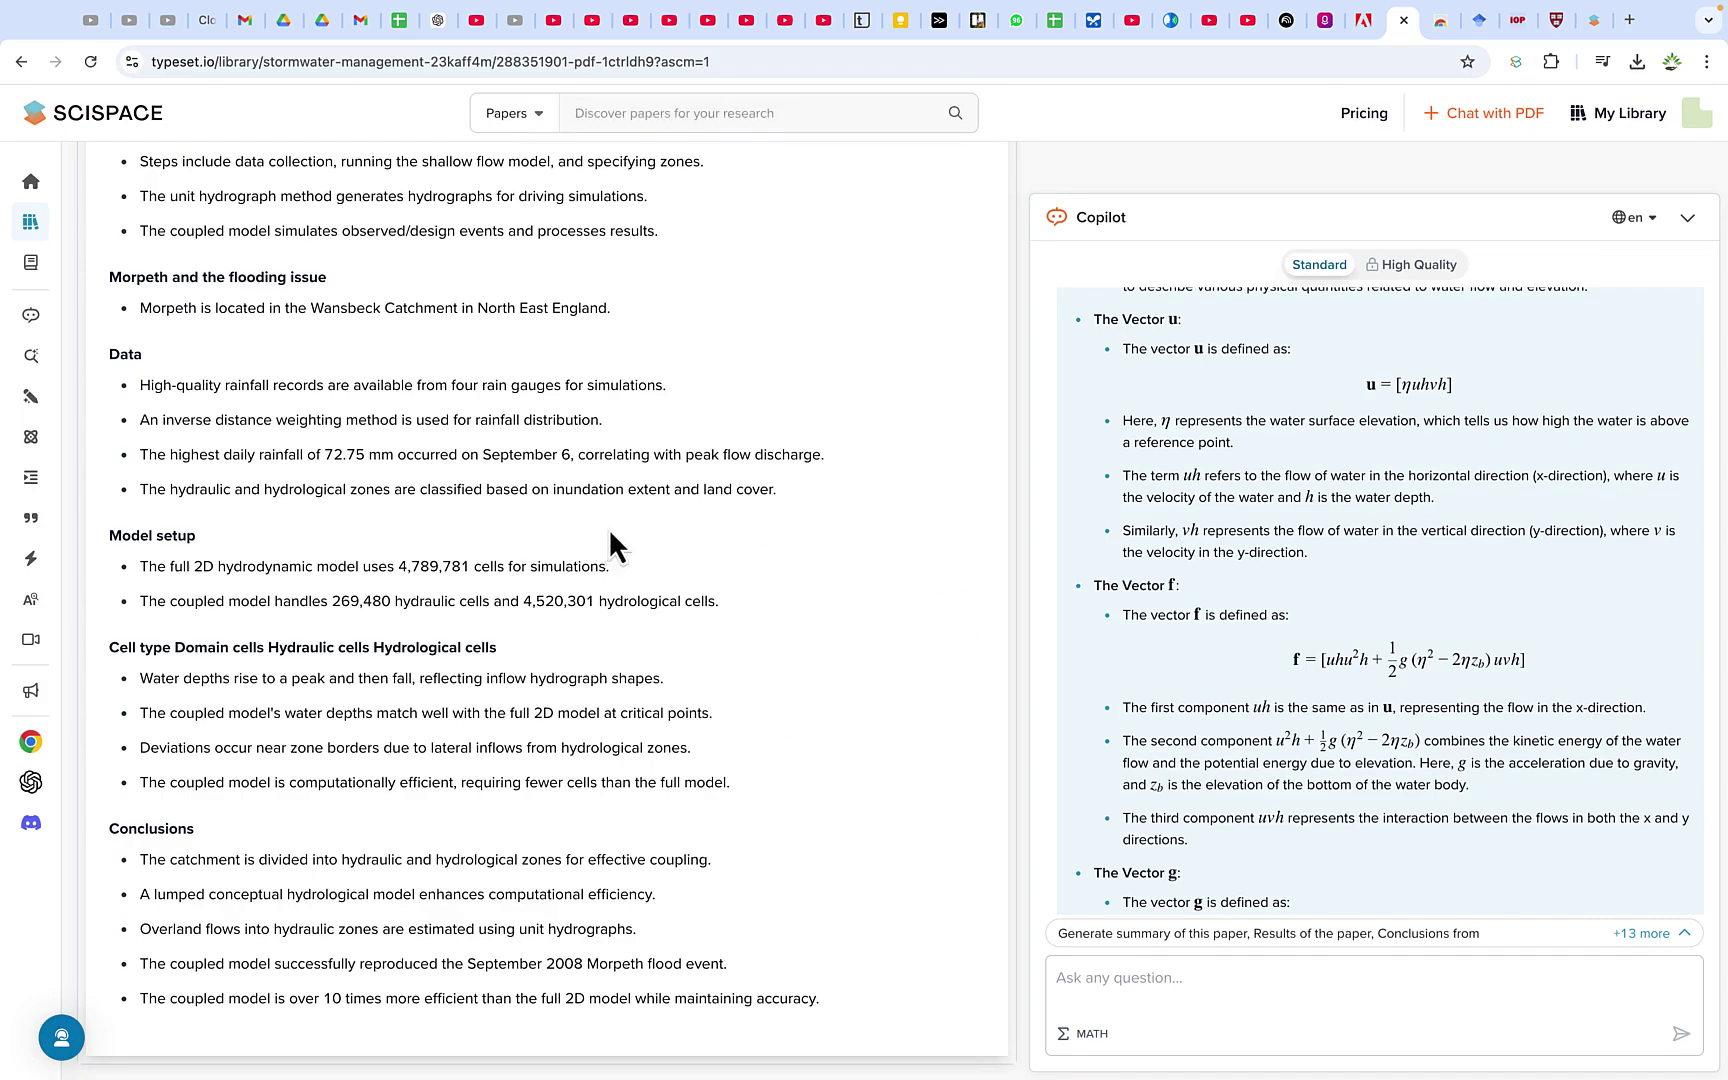
{"action": "scroll", "coordinate": [610, 545], "scroll_direction": "up", "scroll_amount": 10}
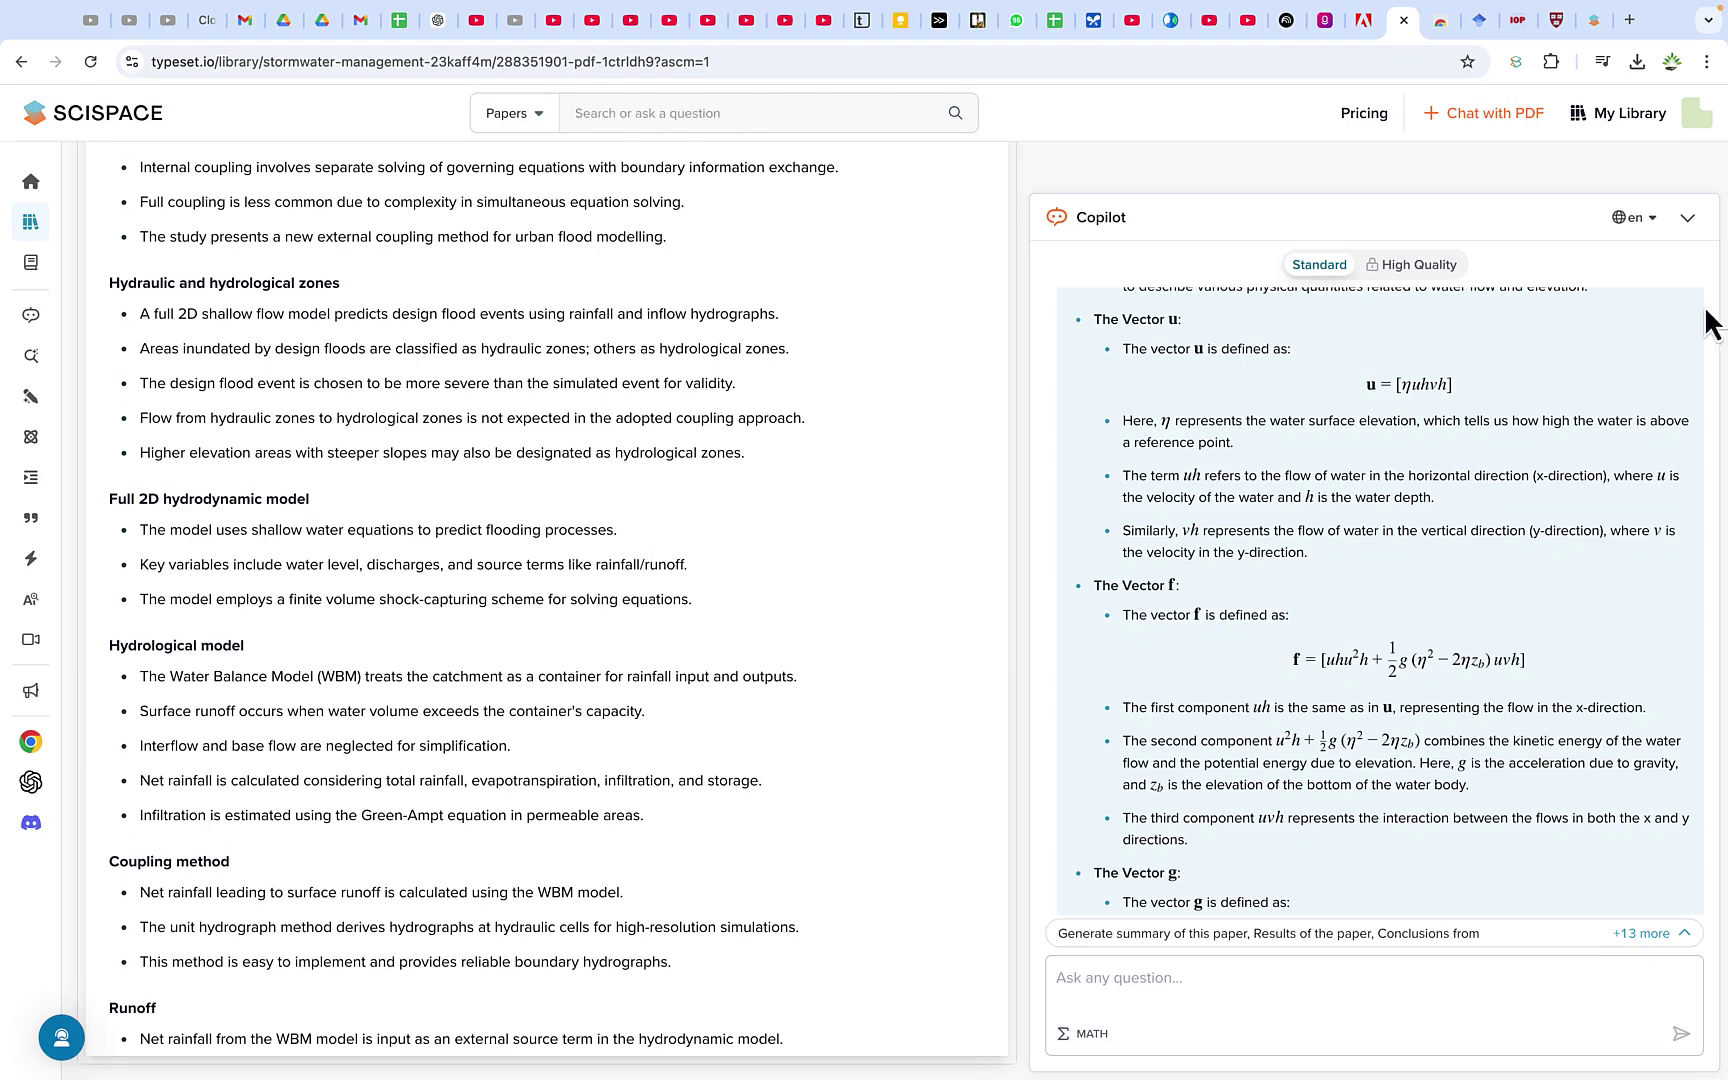
{"action": "left_click", "coordinate": [1616, 114]}
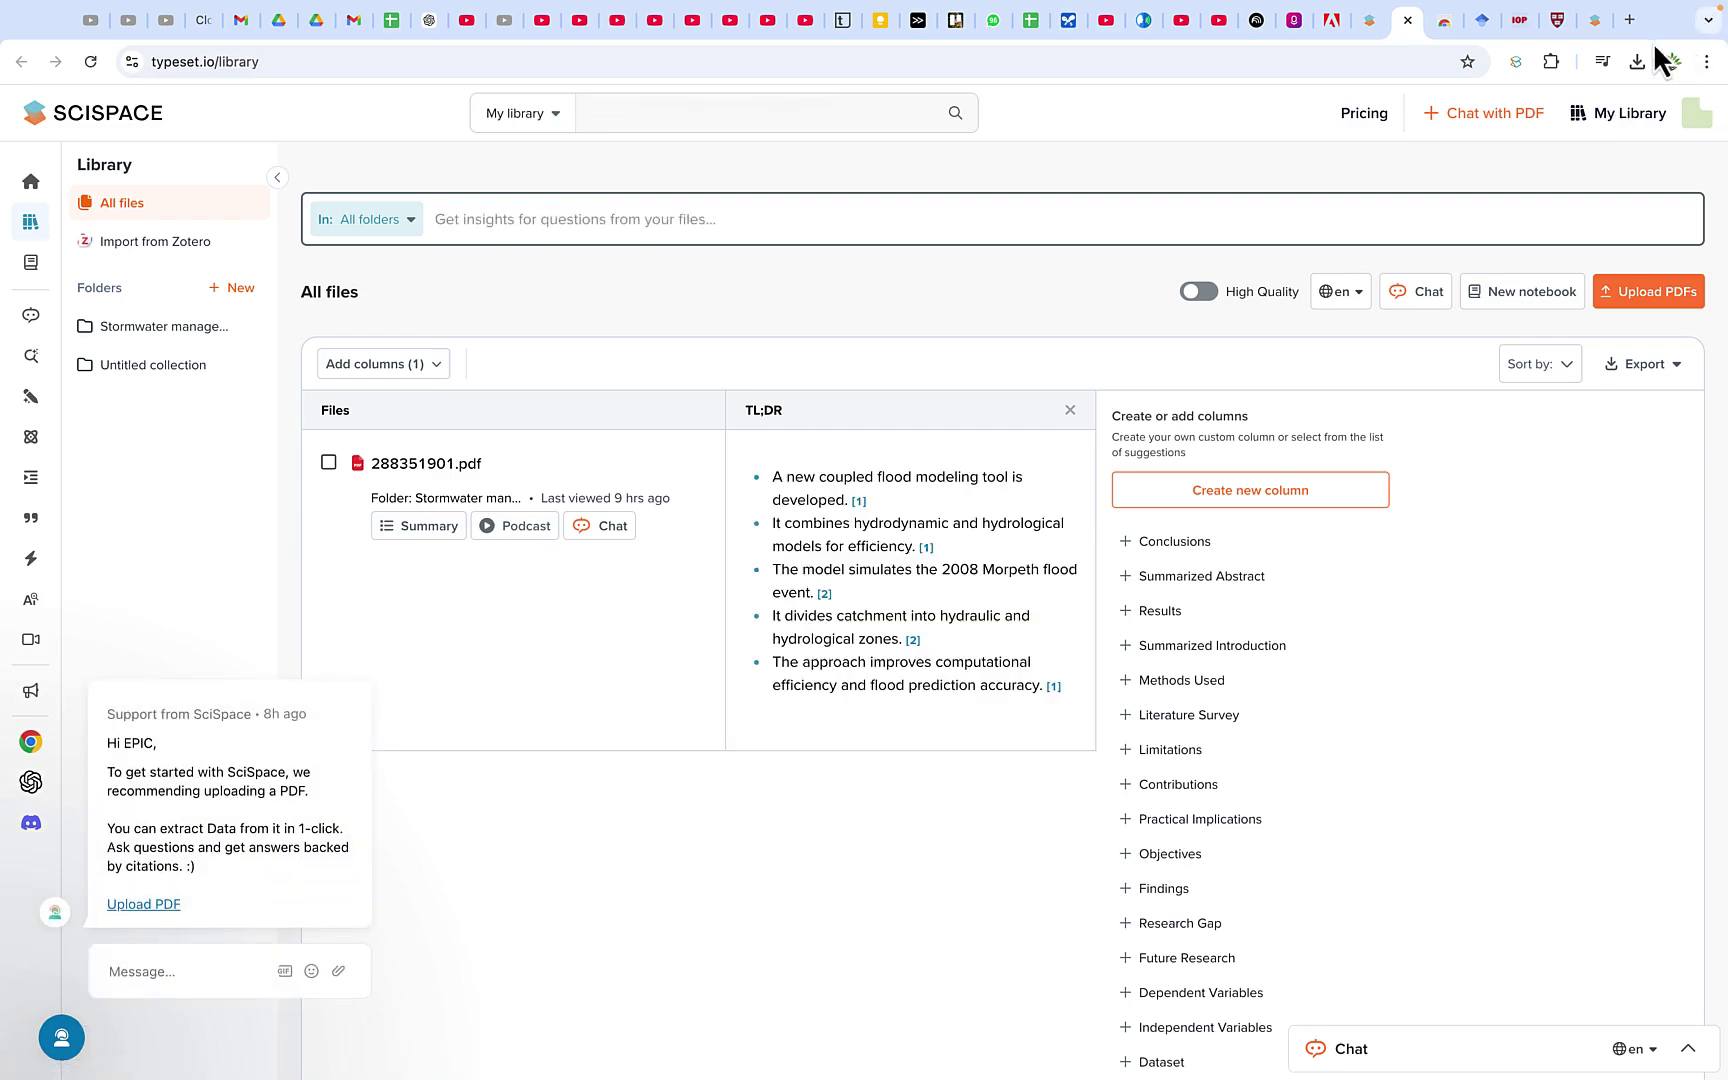
{"action": "left_click", "coordinate": [1633, 313]}
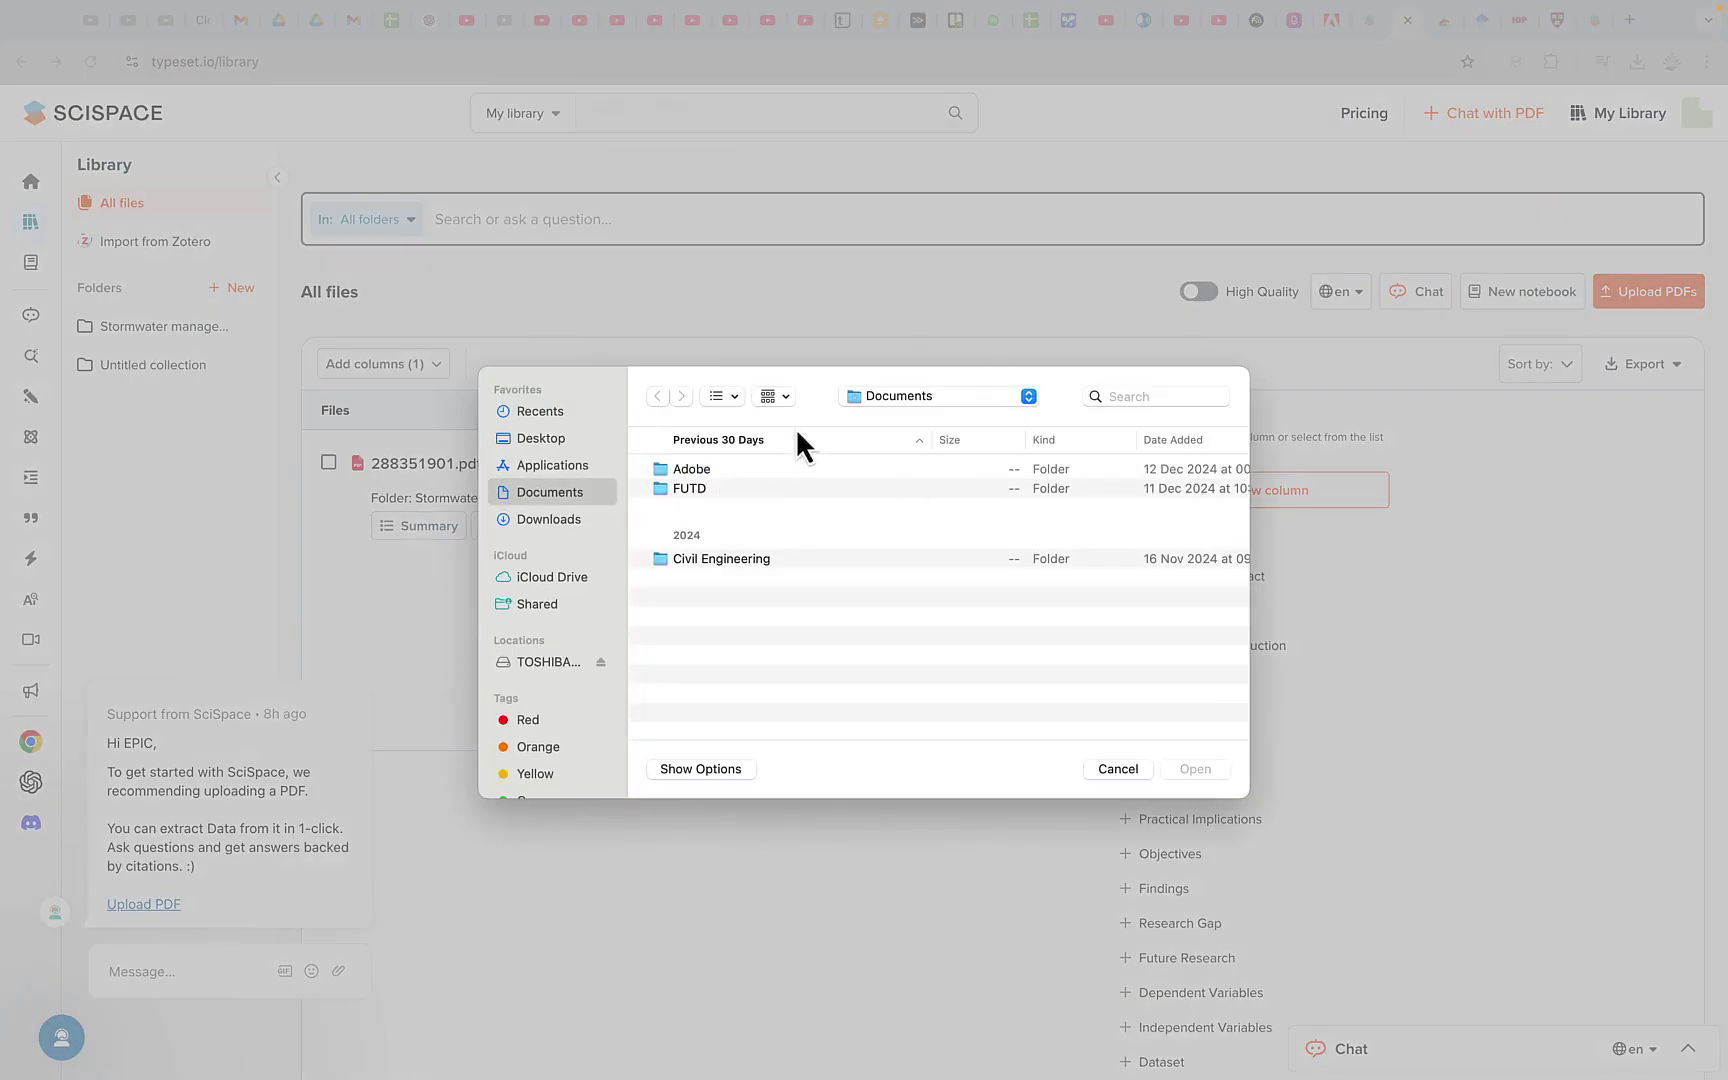
{"action": "left_click", "coordinate": [780, 487]}
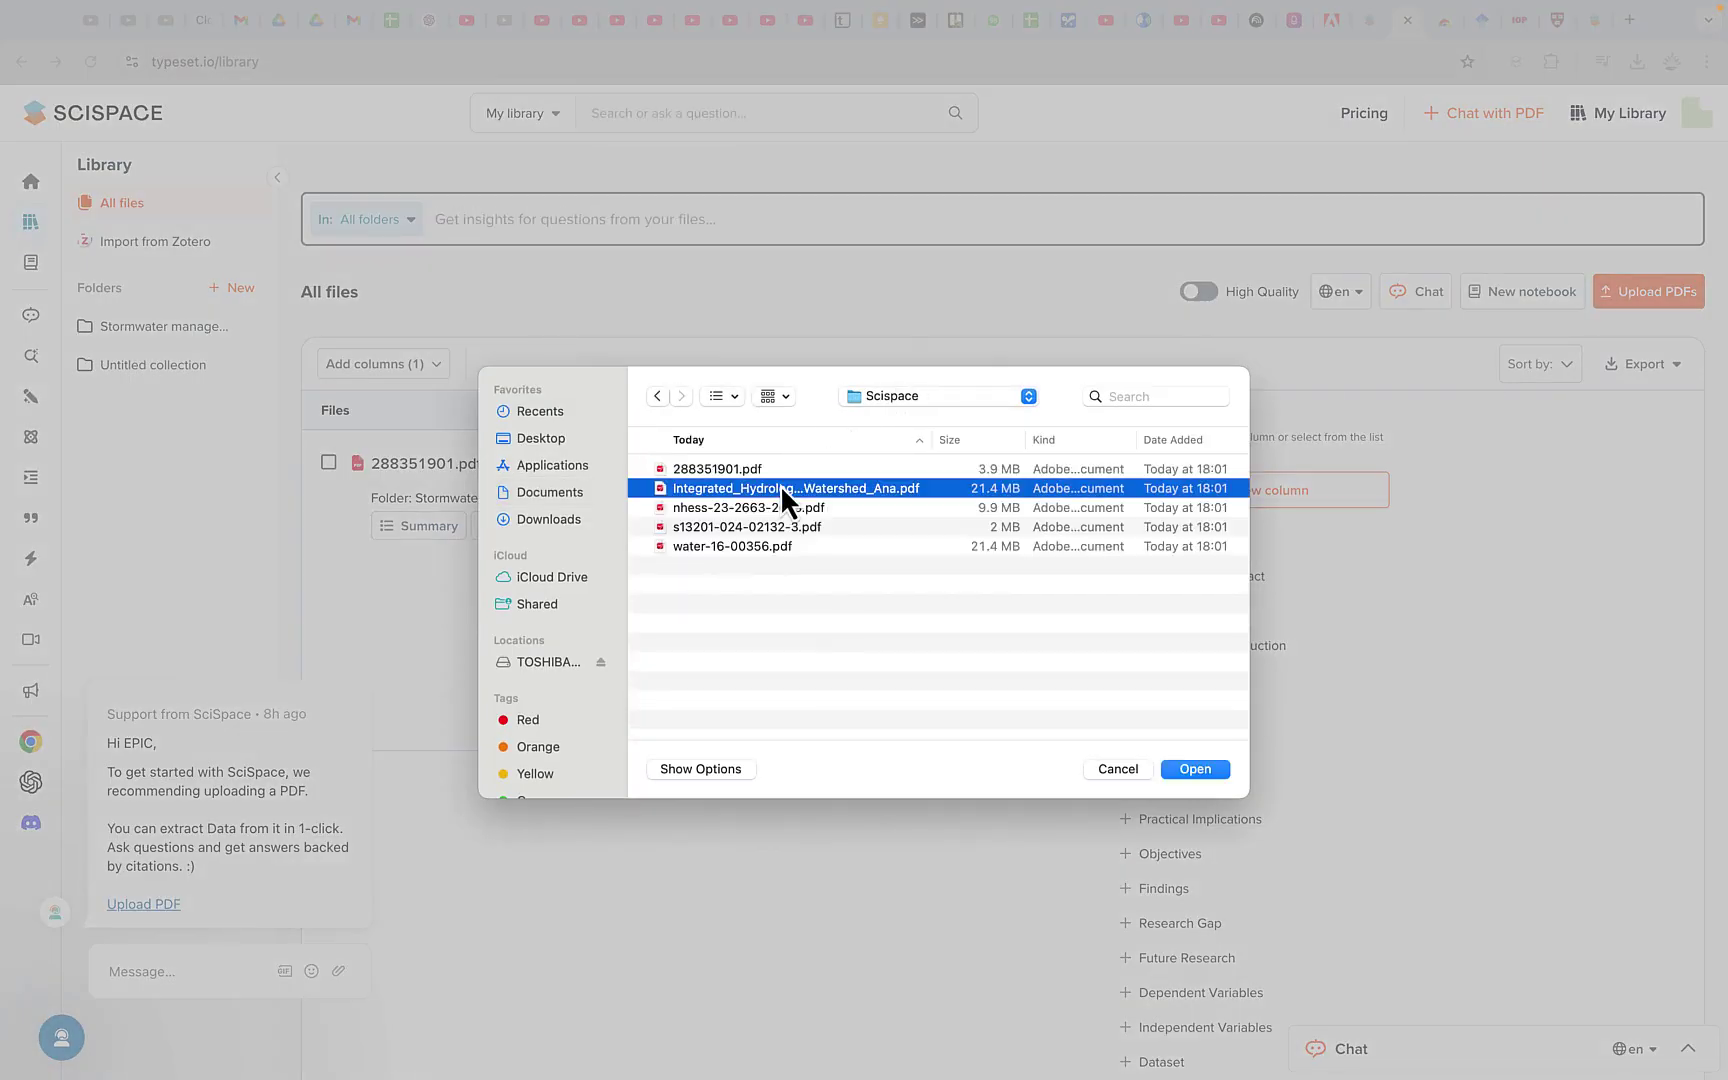
{"action": "key", "text": "Down"}
{"action": "key", "text": "Down"}
{"action": "left_click", "coordinate": [1195, 769]}
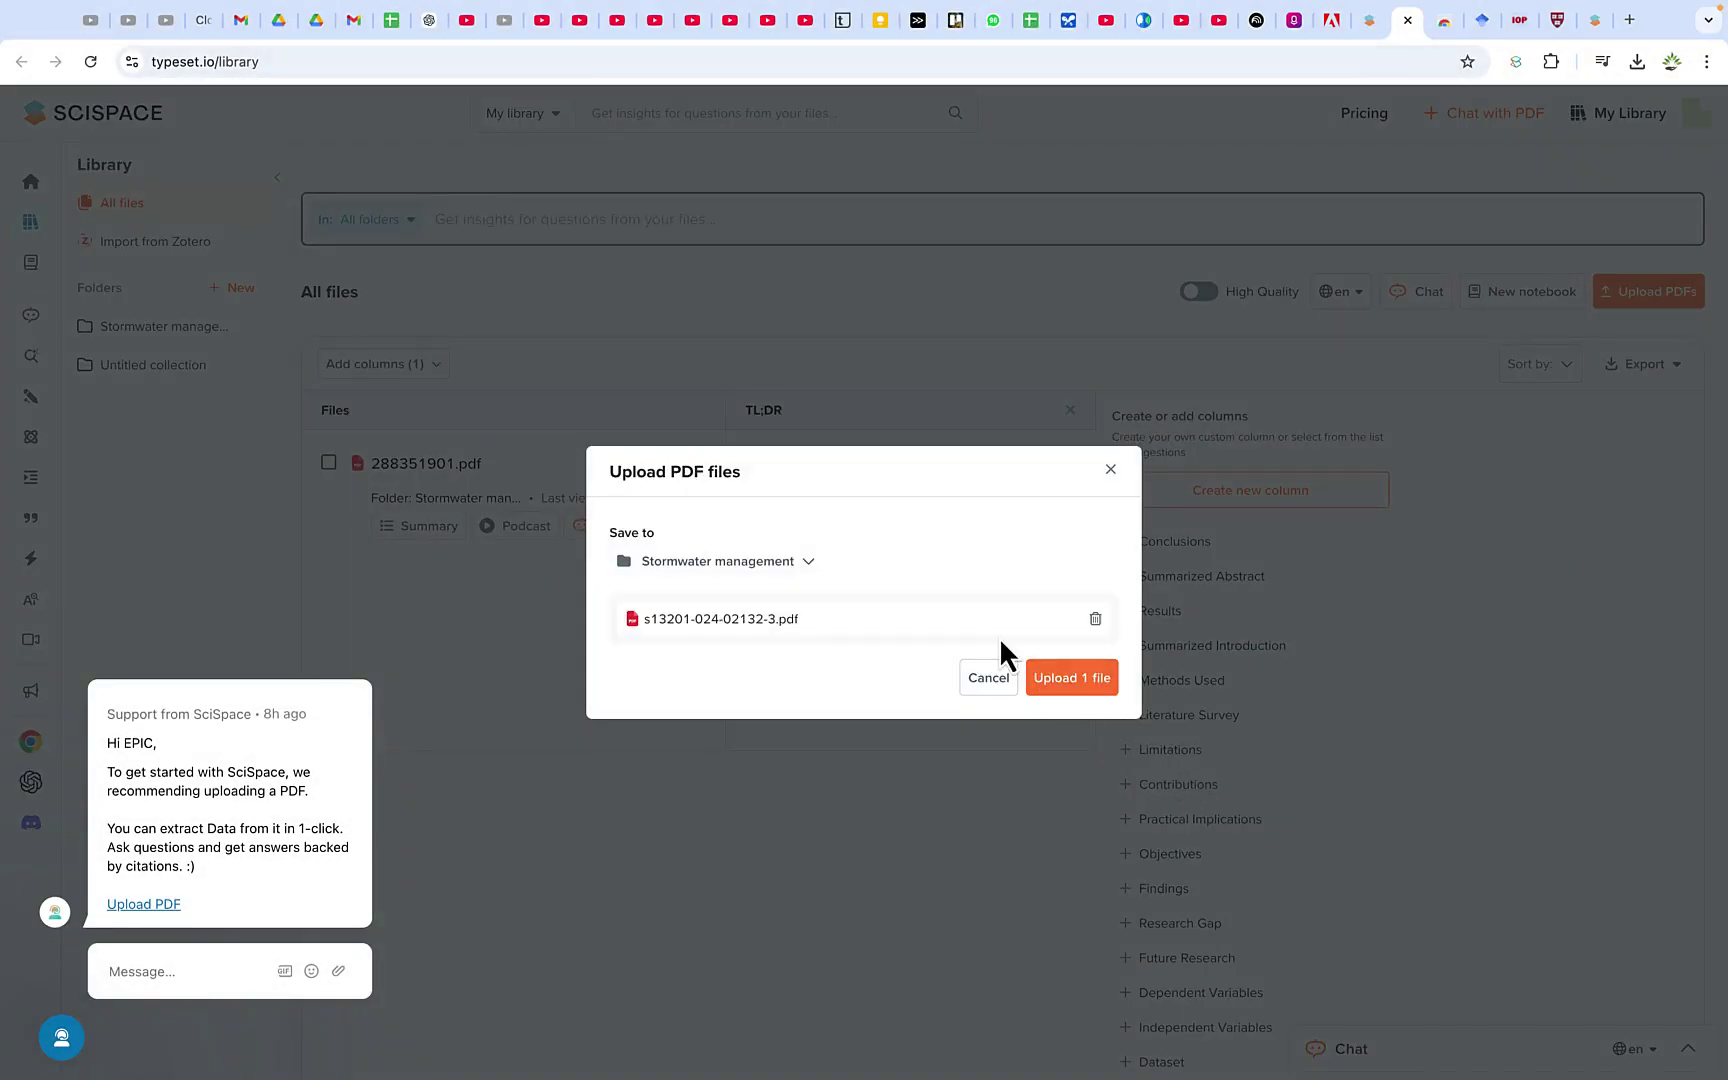
{"action": "left_click", "coordinate": [772, 561]}
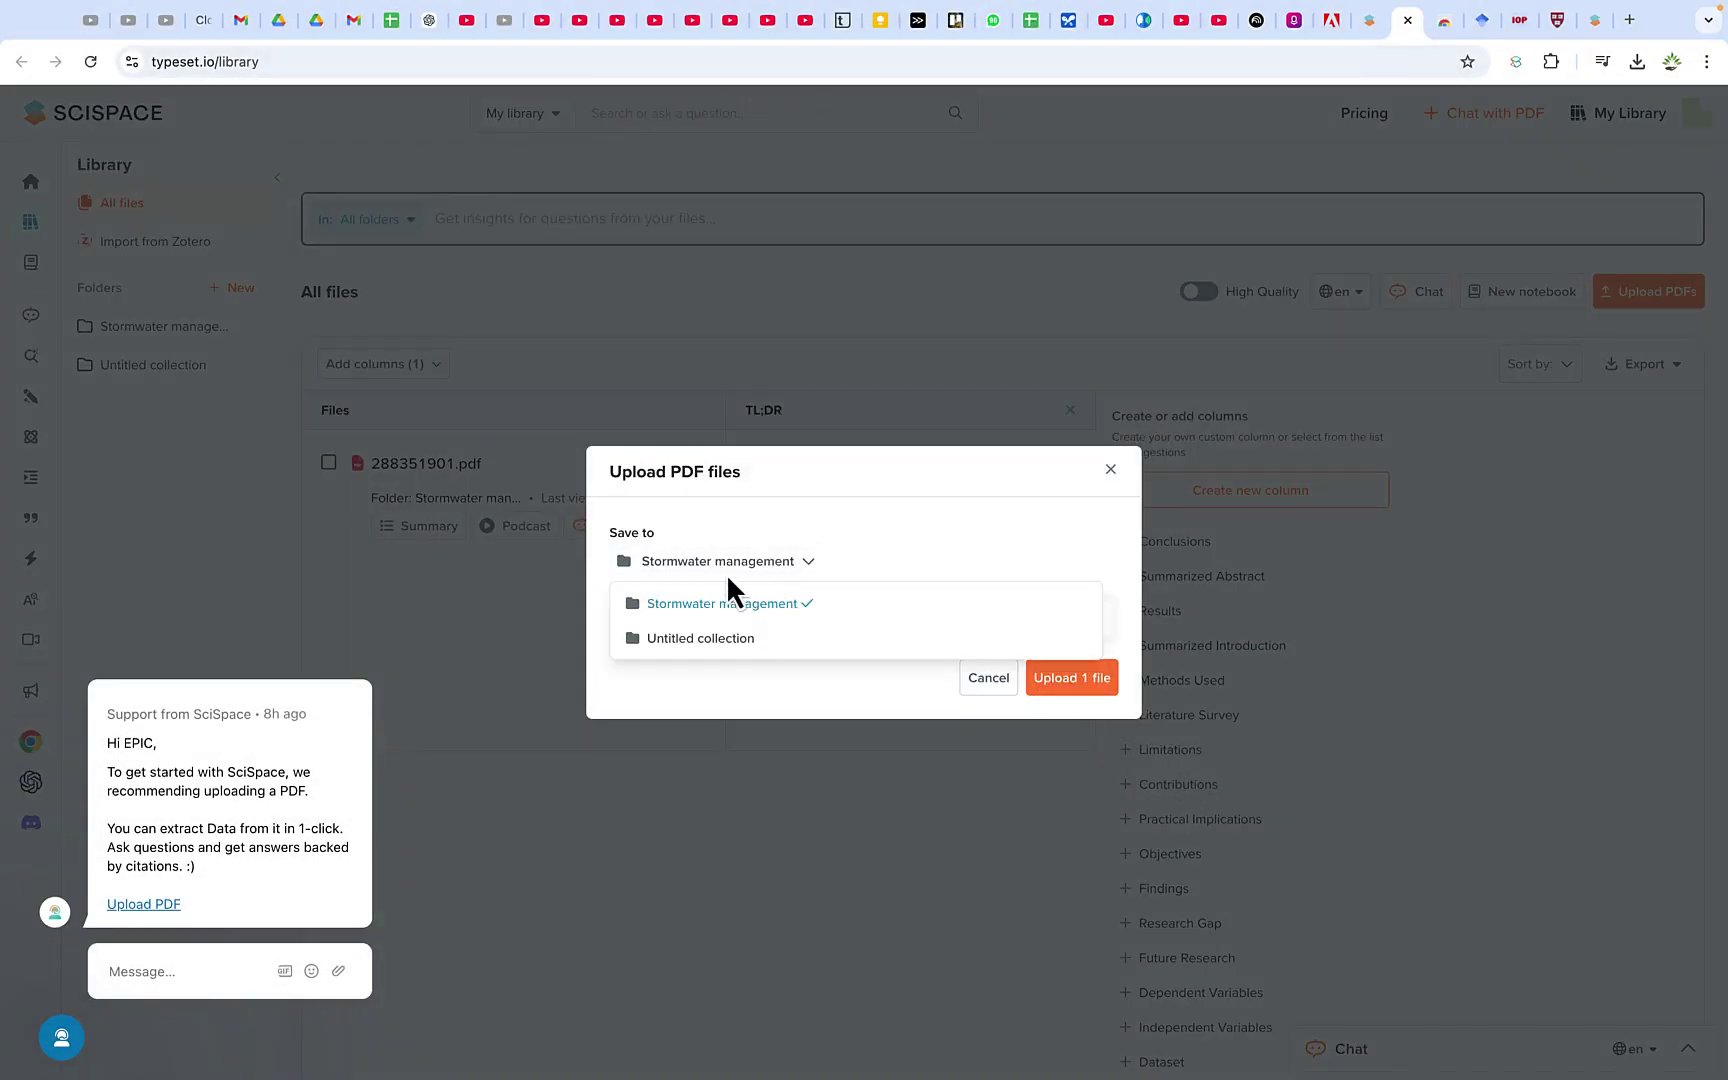
{"action": "left_click", "coordinate": [1058, 678]}
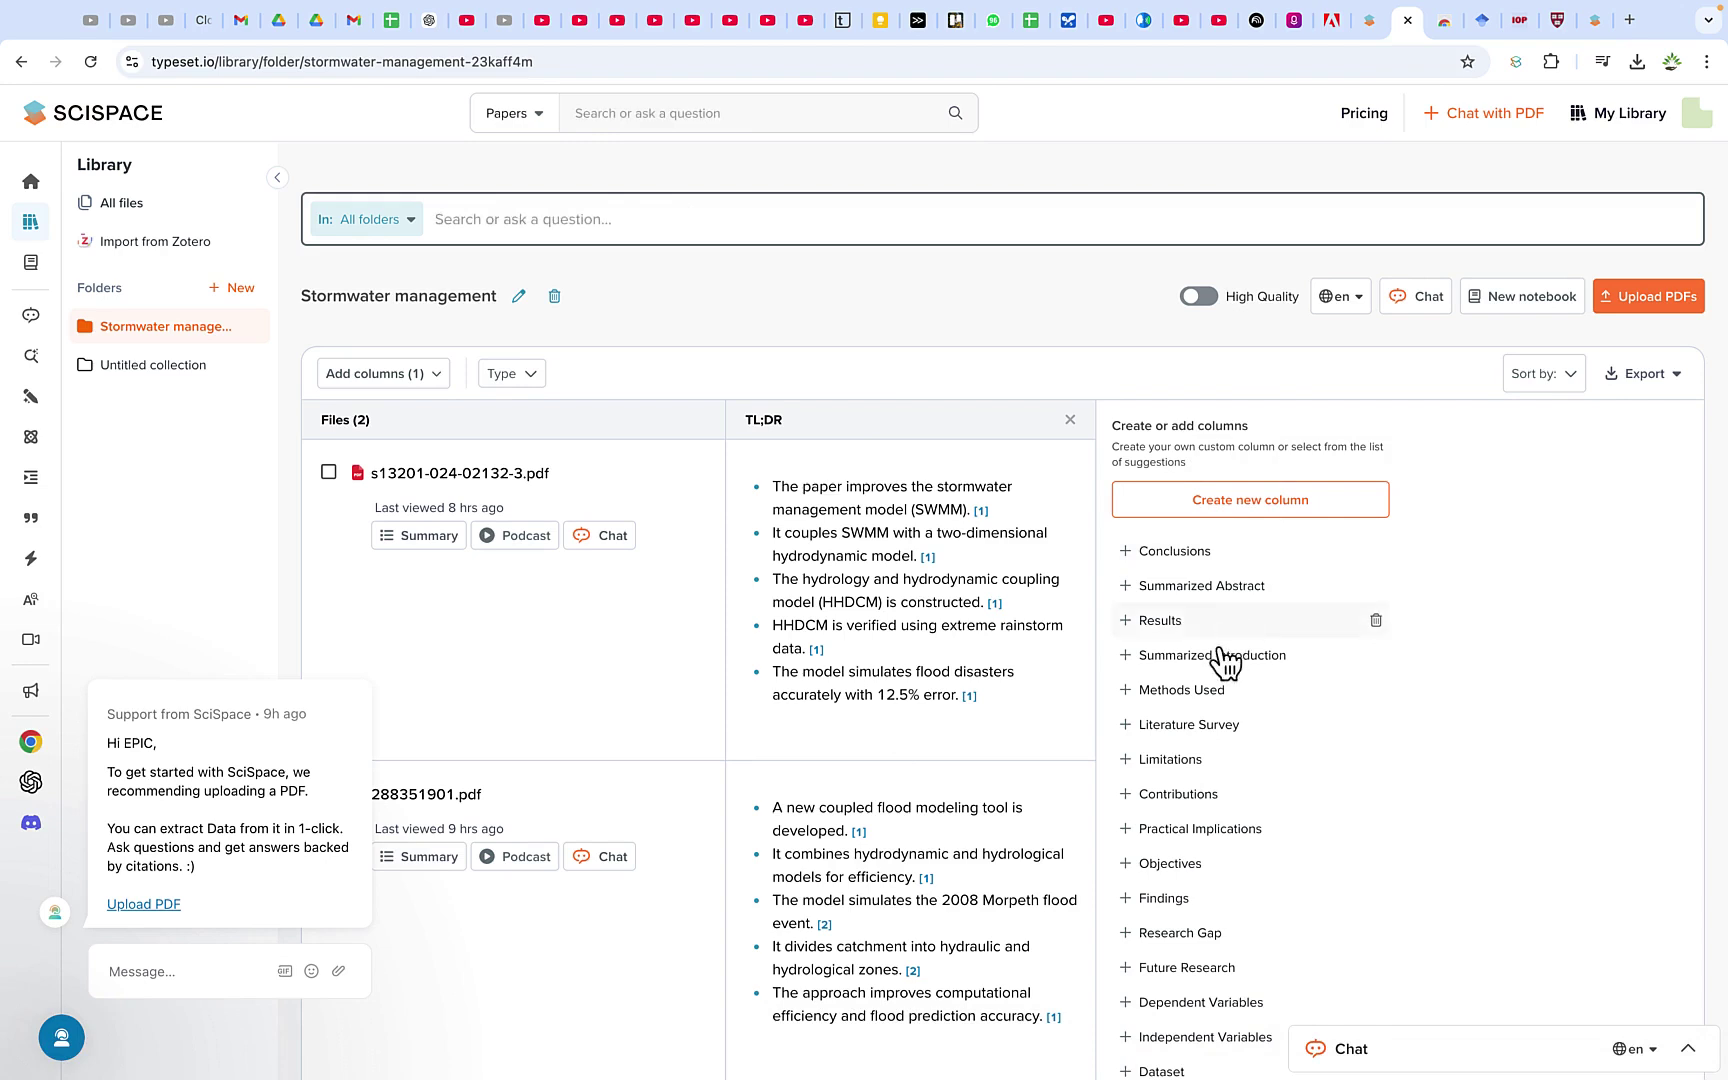
{"action": "left_click", "coordinate": [1245, 590]}
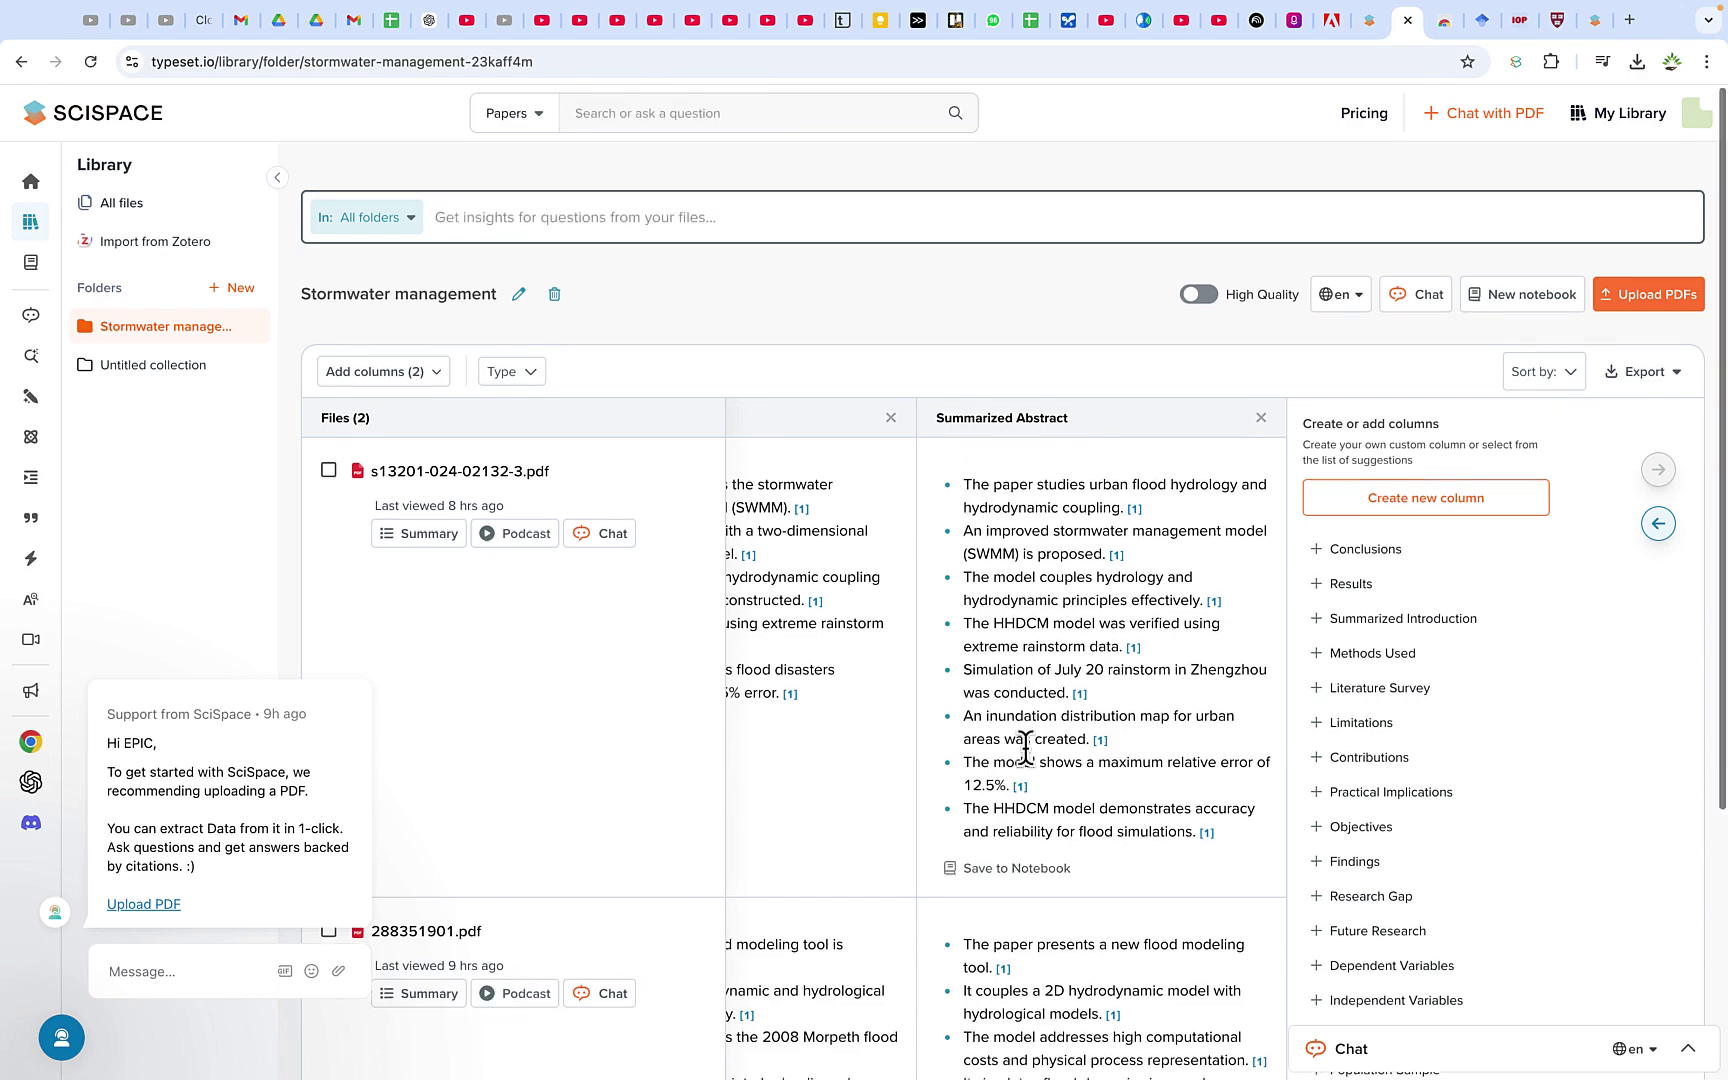
{"action": "scroll", "coordinate": [1025, 748], "scroll_direction": "down", "scroll_amount": 3}
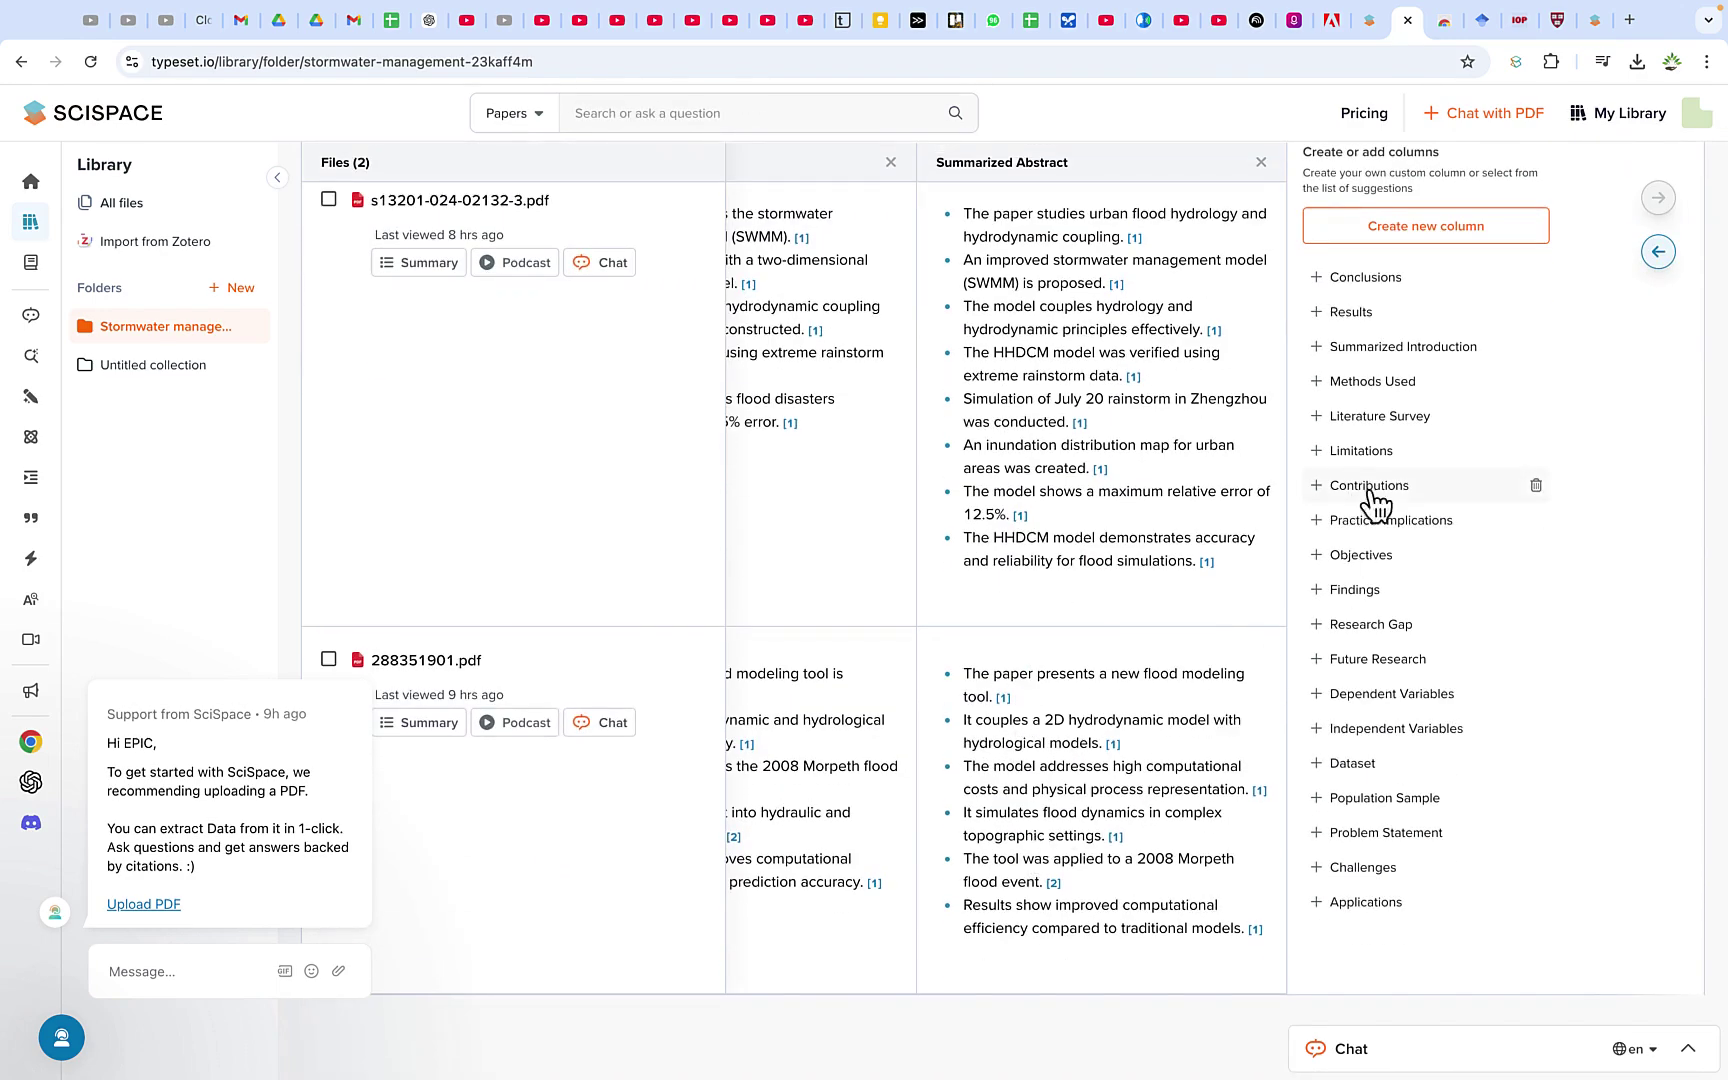
{"action": "scroll", "coordinate": [1472, 242], "scroll_direction": "up", "scroll_amount": 1}
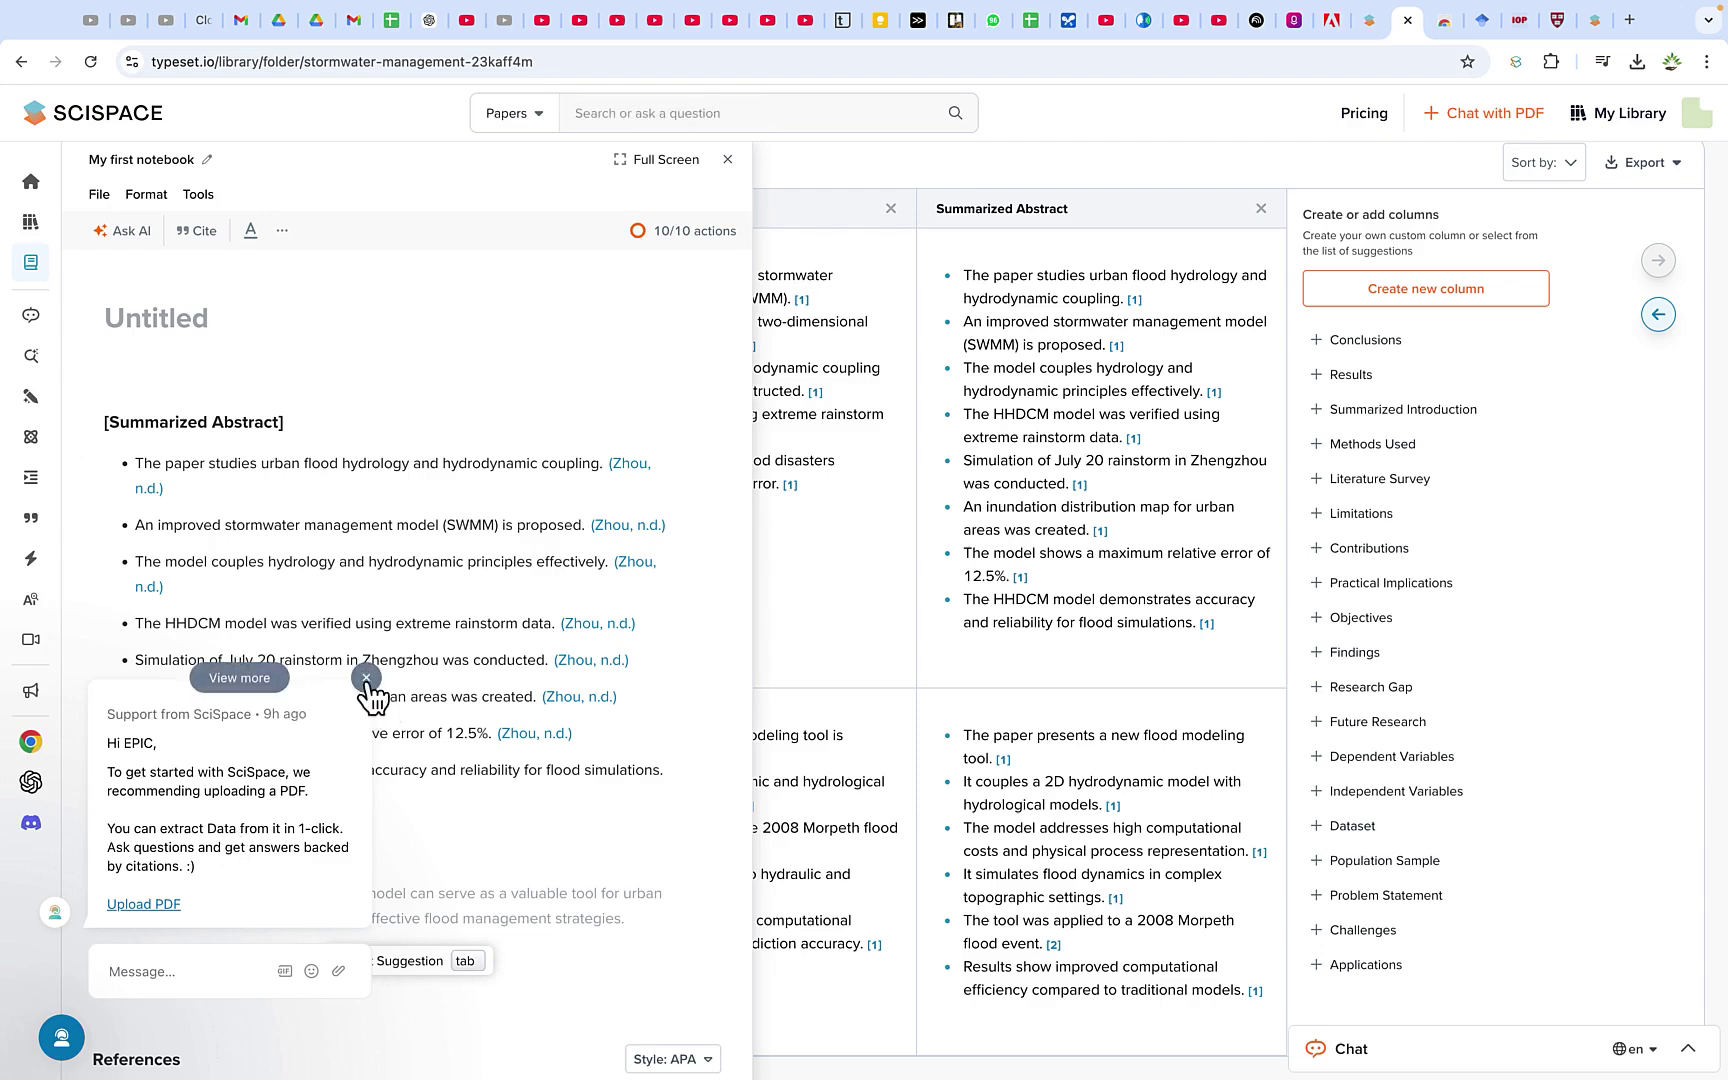
- Dismiss the support message, title the notebook page "Storm 1" and rename the notebook "Stormwater management"
{"action": "left_click", "coordinate": [366, 678]}
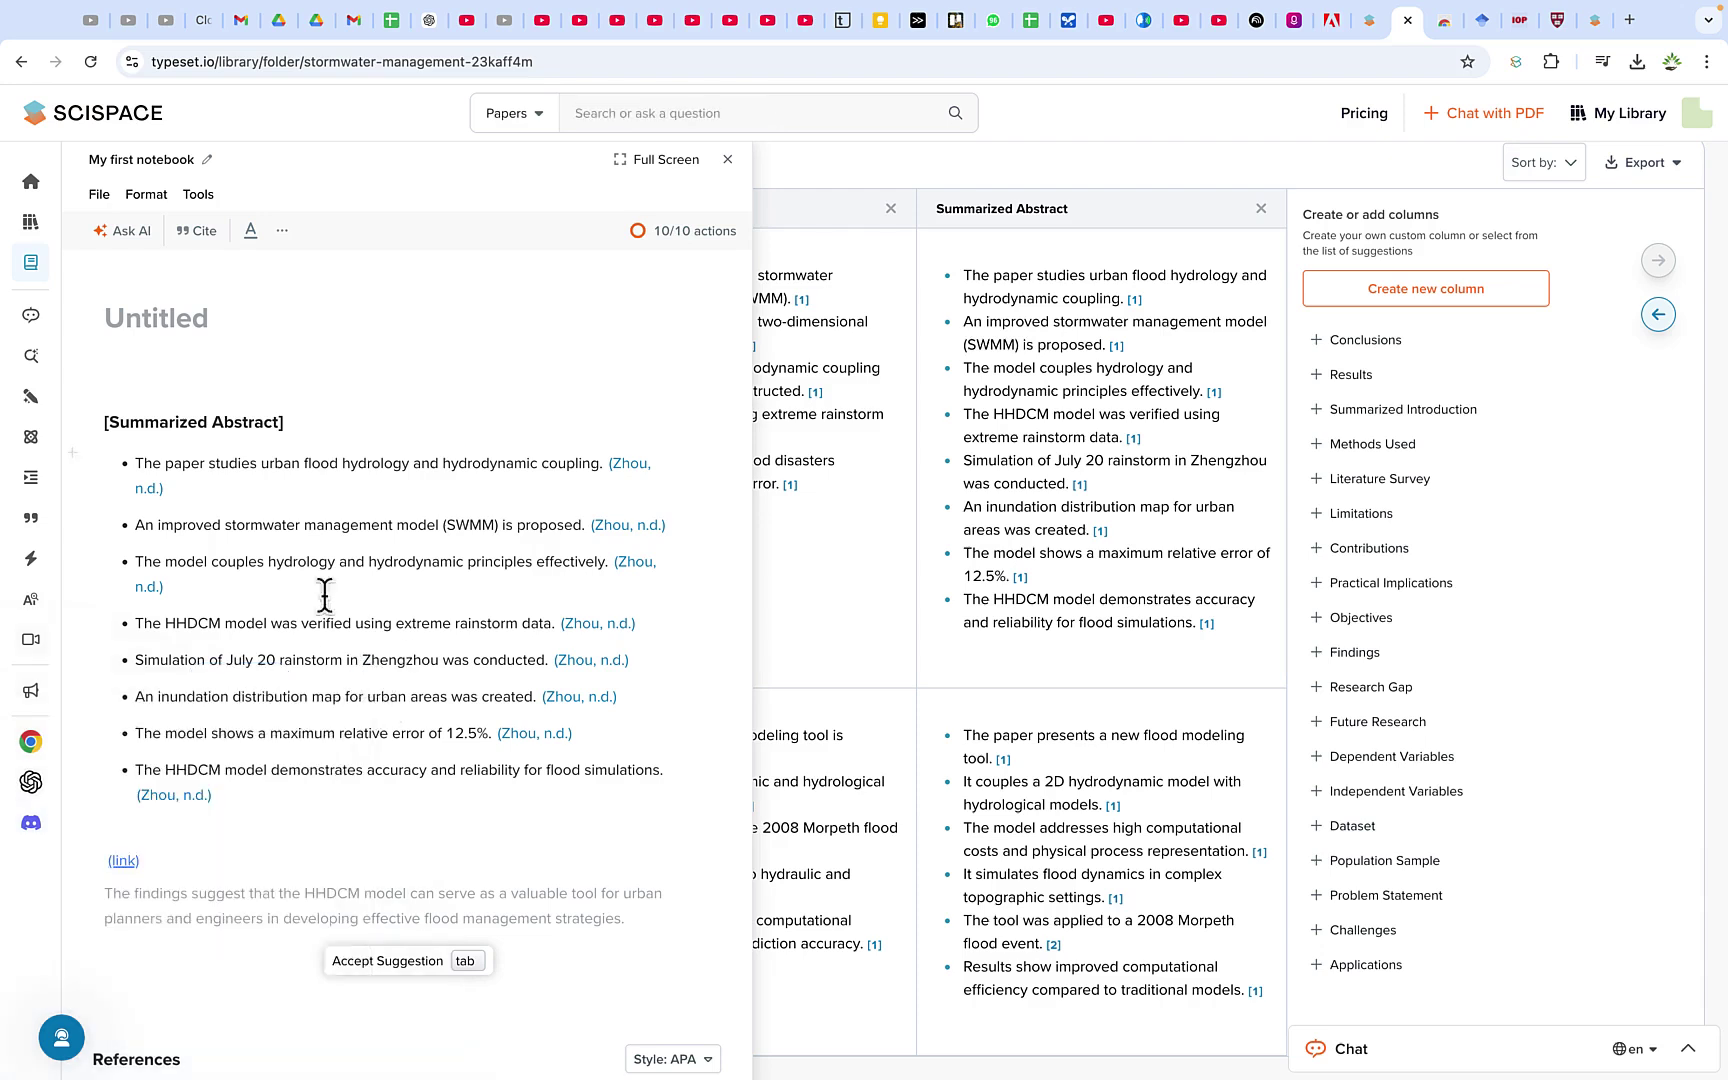
{"action": "left_click", "coordinate": [216, 320]}
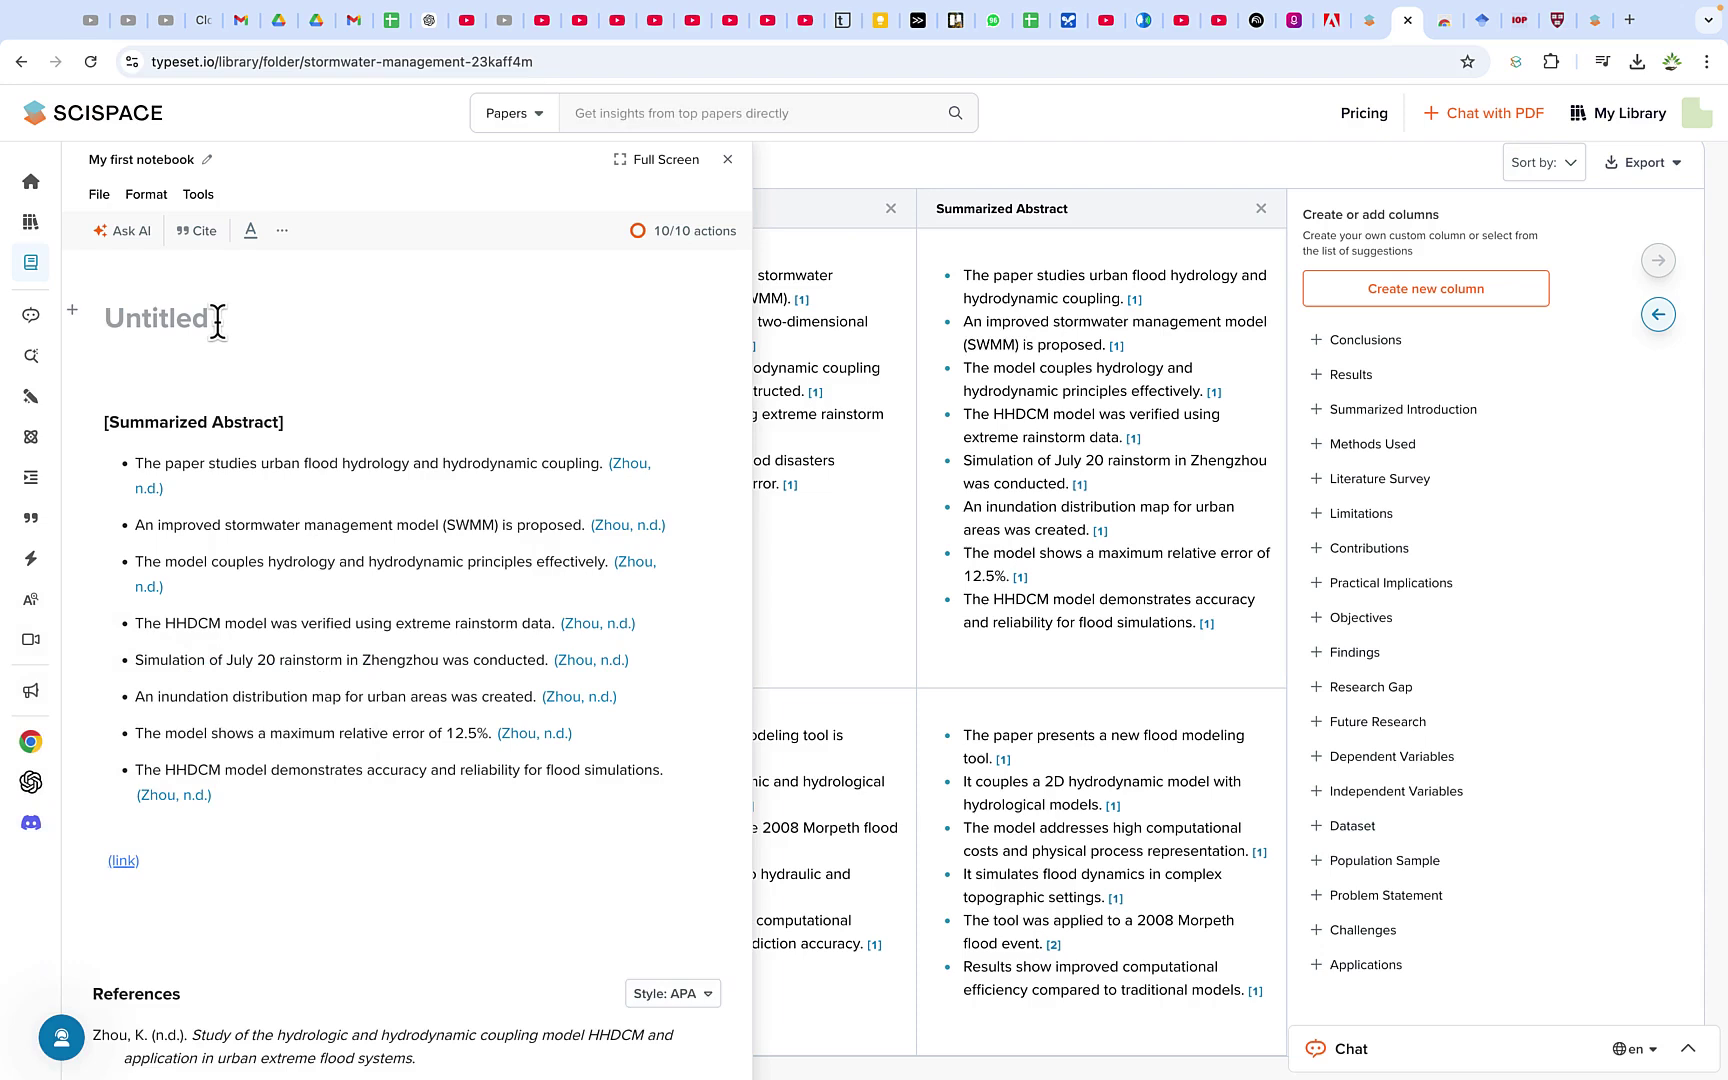
{"action": "type", "text": "Storm 1"}
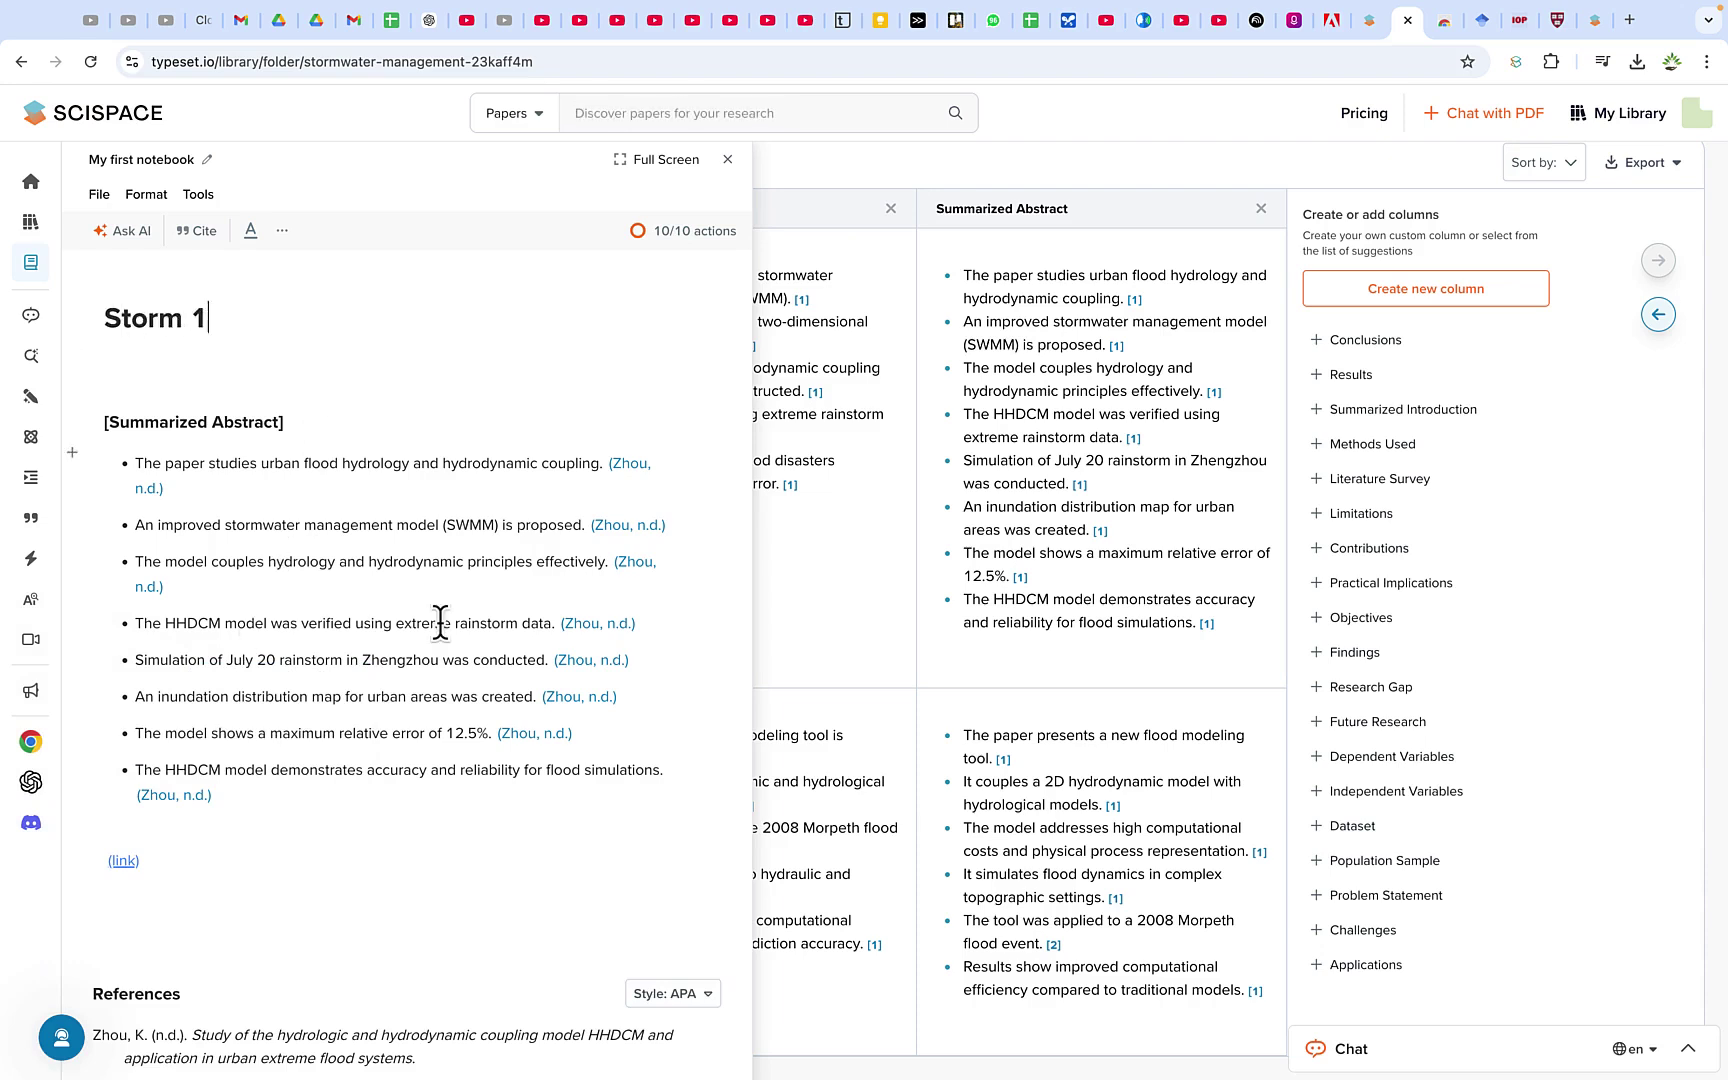
{"action": "left_click", "coordinate": [205, 159]}
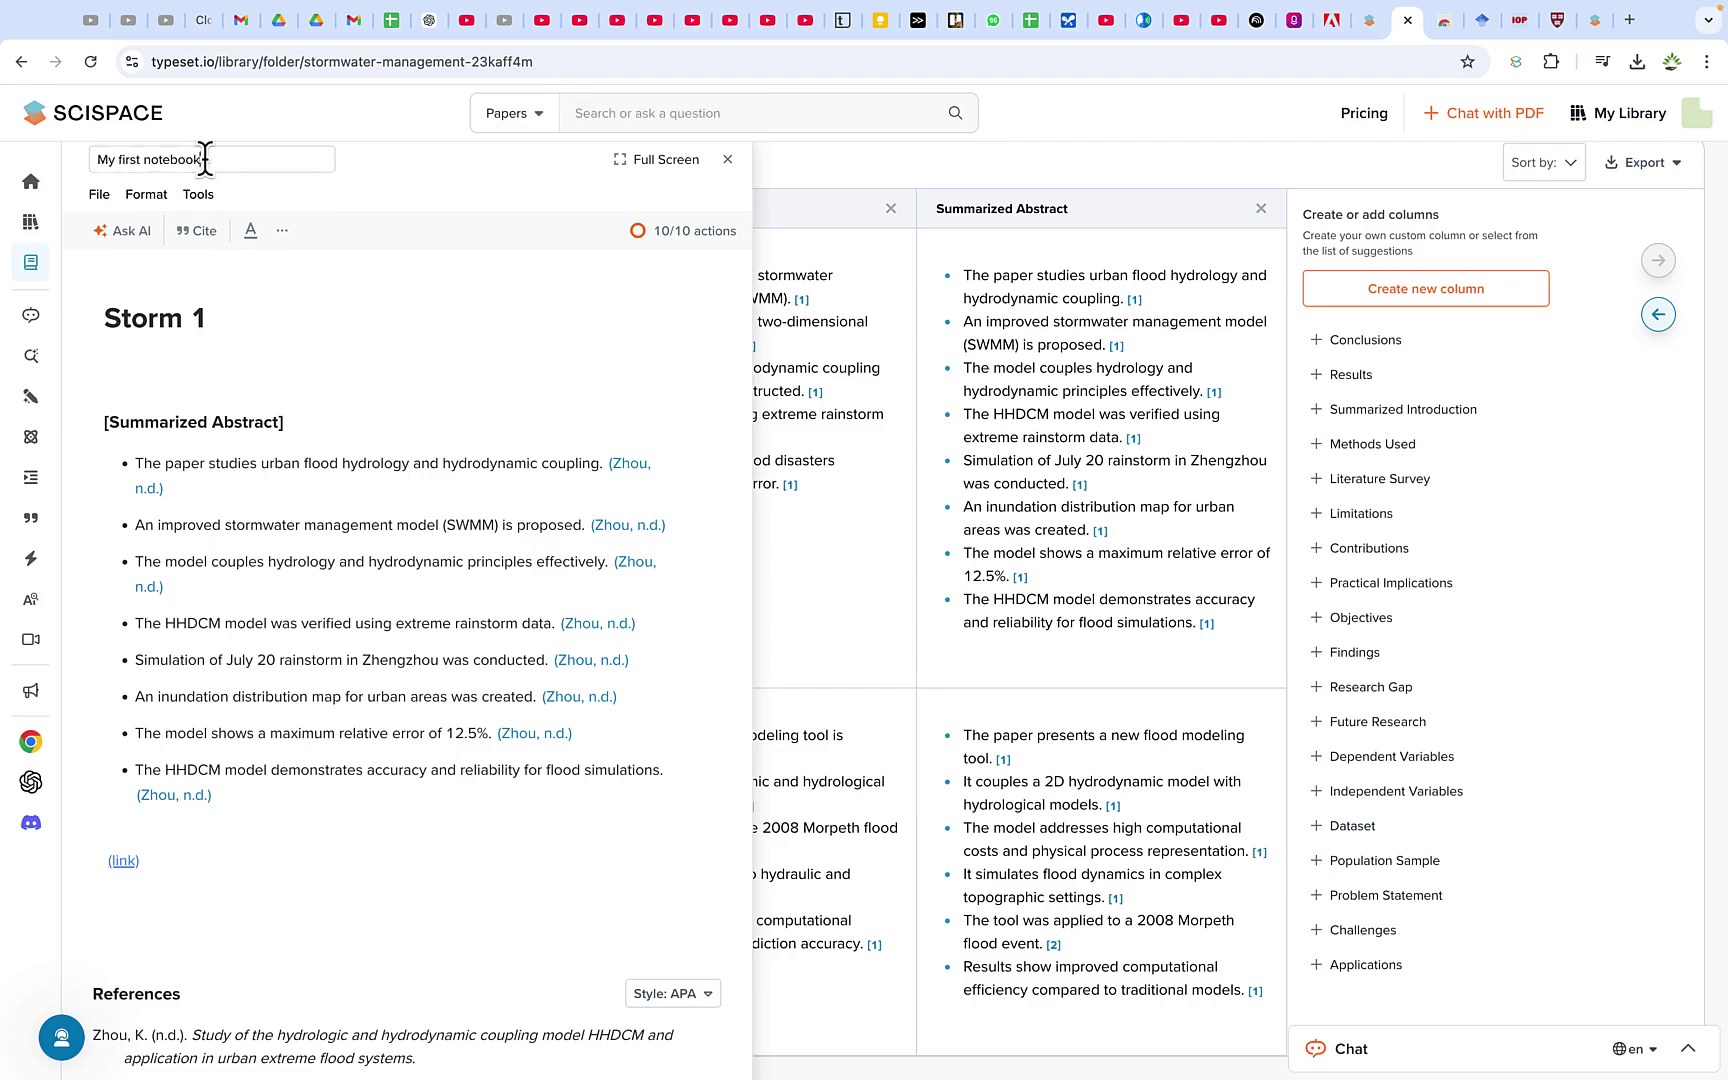
{"action": "triple_click", "coordinate": [205, 159]}
{"action": "type", "text": "Stormwater management"}
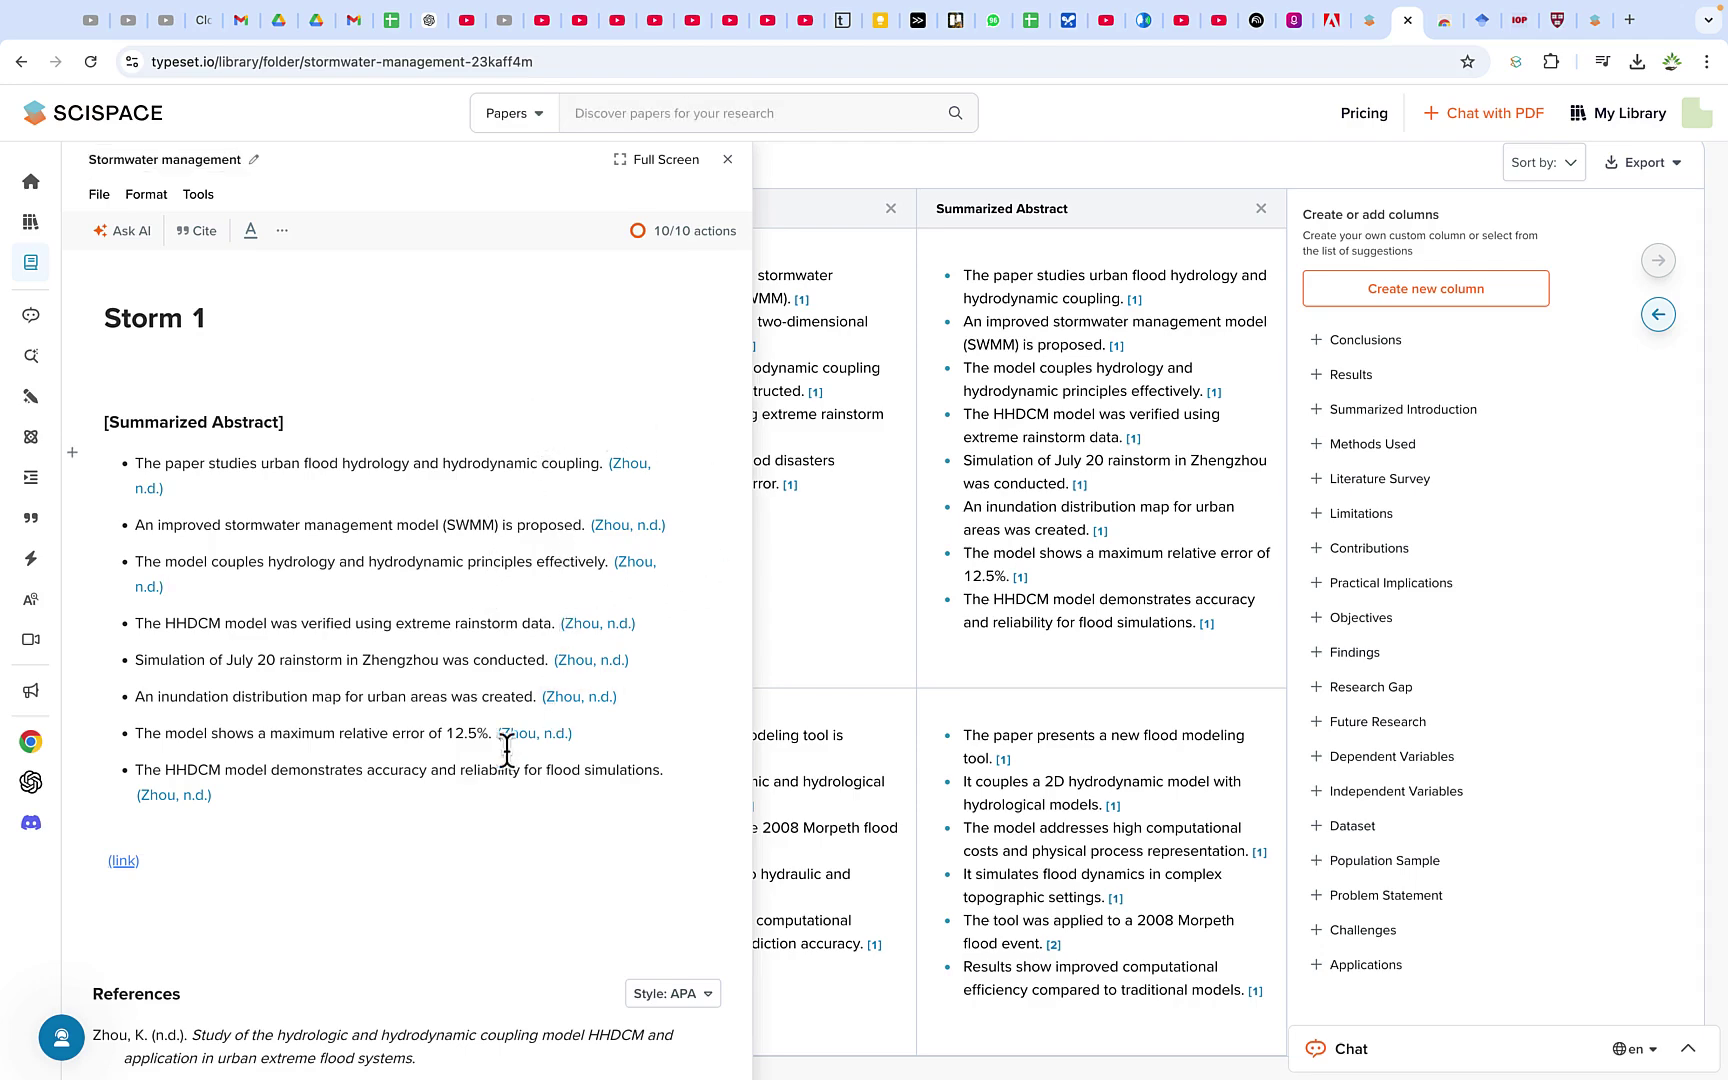
- Browse the citation styles offered for the notebook's references and close the list without choosing a different one
{"action": "scroll", "coordinate": [396, 851], "scroll_direction": "down", "scroll_amount": 2}
{"action": "scroll", "coordinate": [396, 851], "scroll_direction": "down", "scroll_amount": 2}
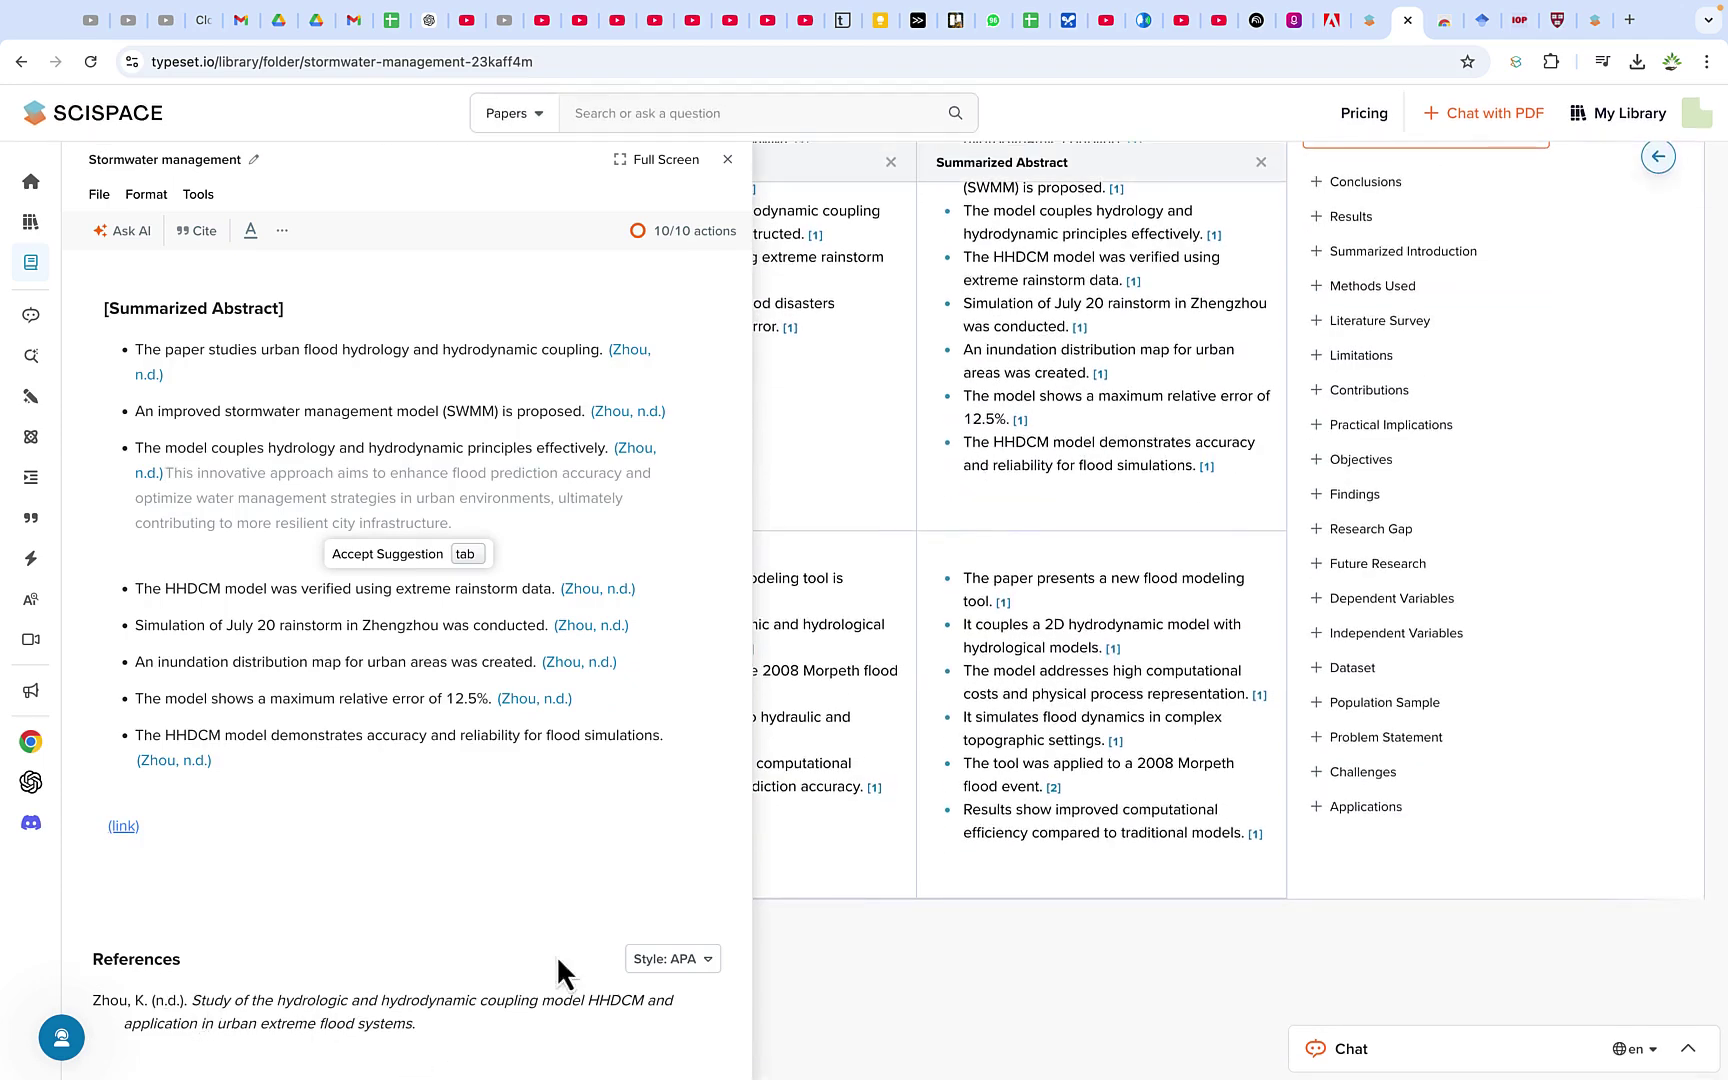
{"action": "scroll", "coordinate": [1468, 400], "scroll_direction": "up", "scroll_amount": 2}
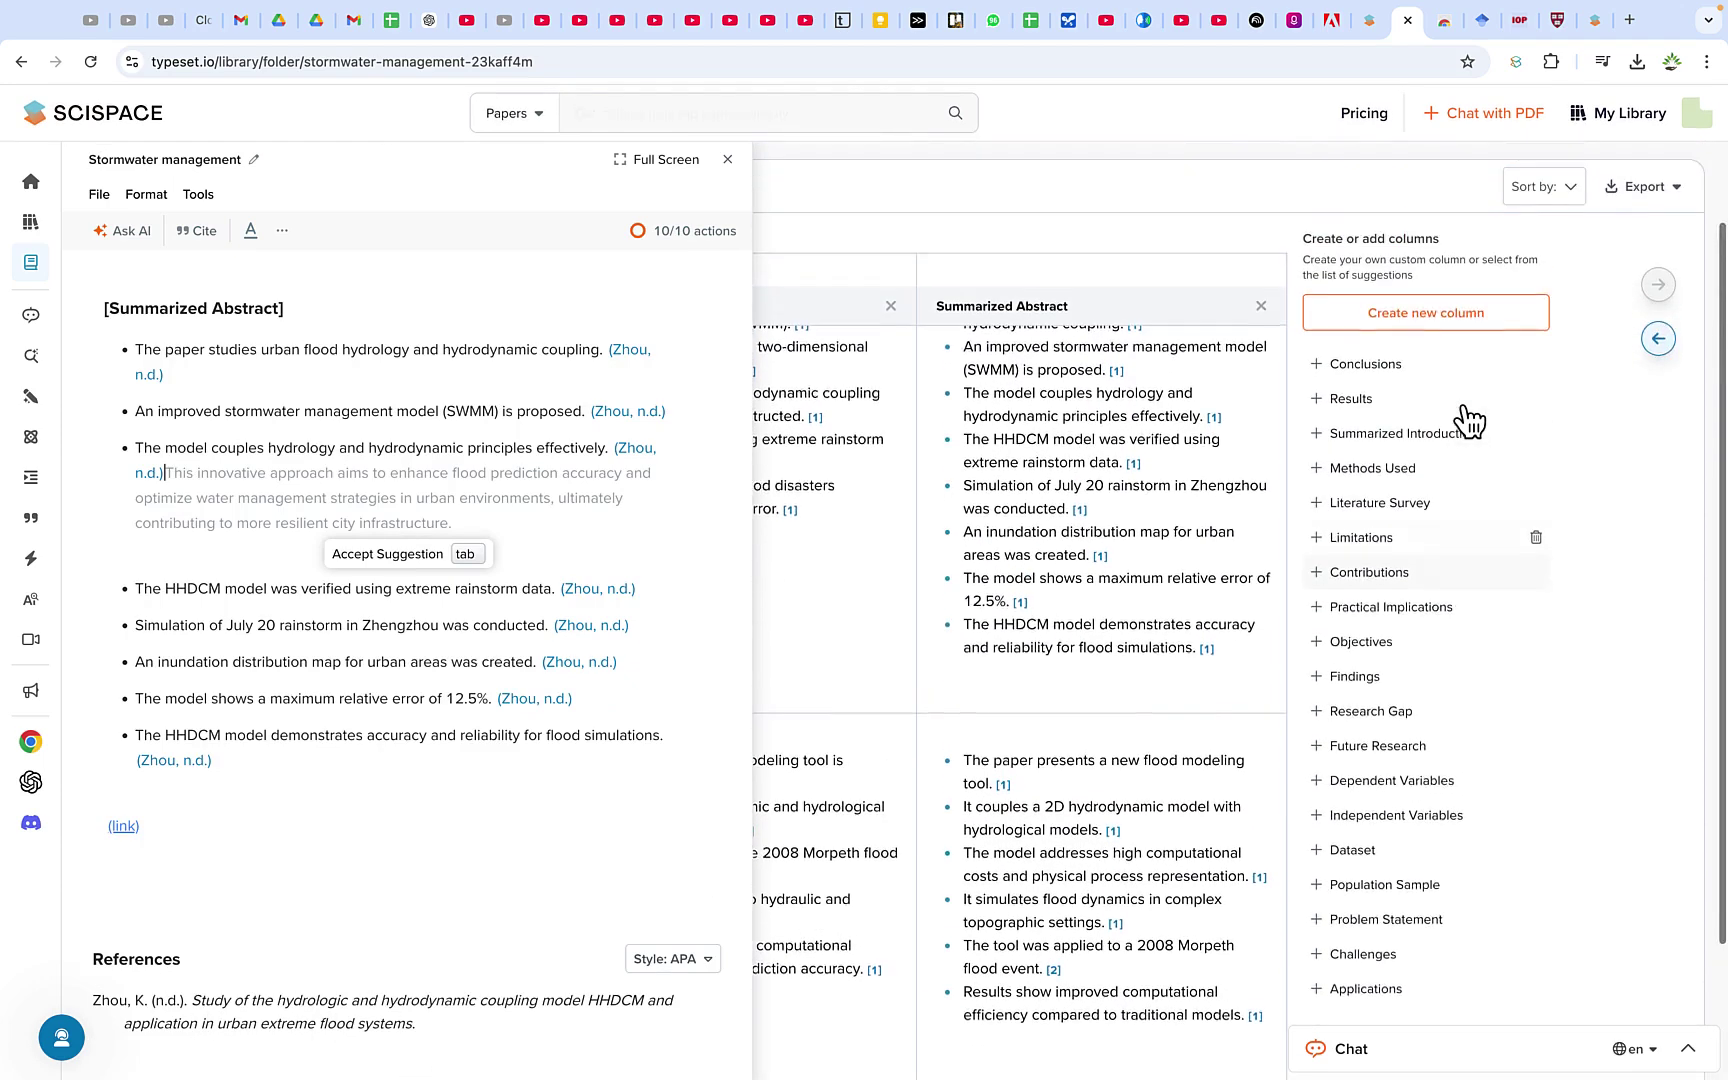
{"action": "scroll", "coordinate": [1468, 420], "scroll_direction": "up", "scroll_amount": 1}
{"action": "scroll", "coordinate": [1468, 420], "scroll_direction": "up", "scroll_amount": 1}
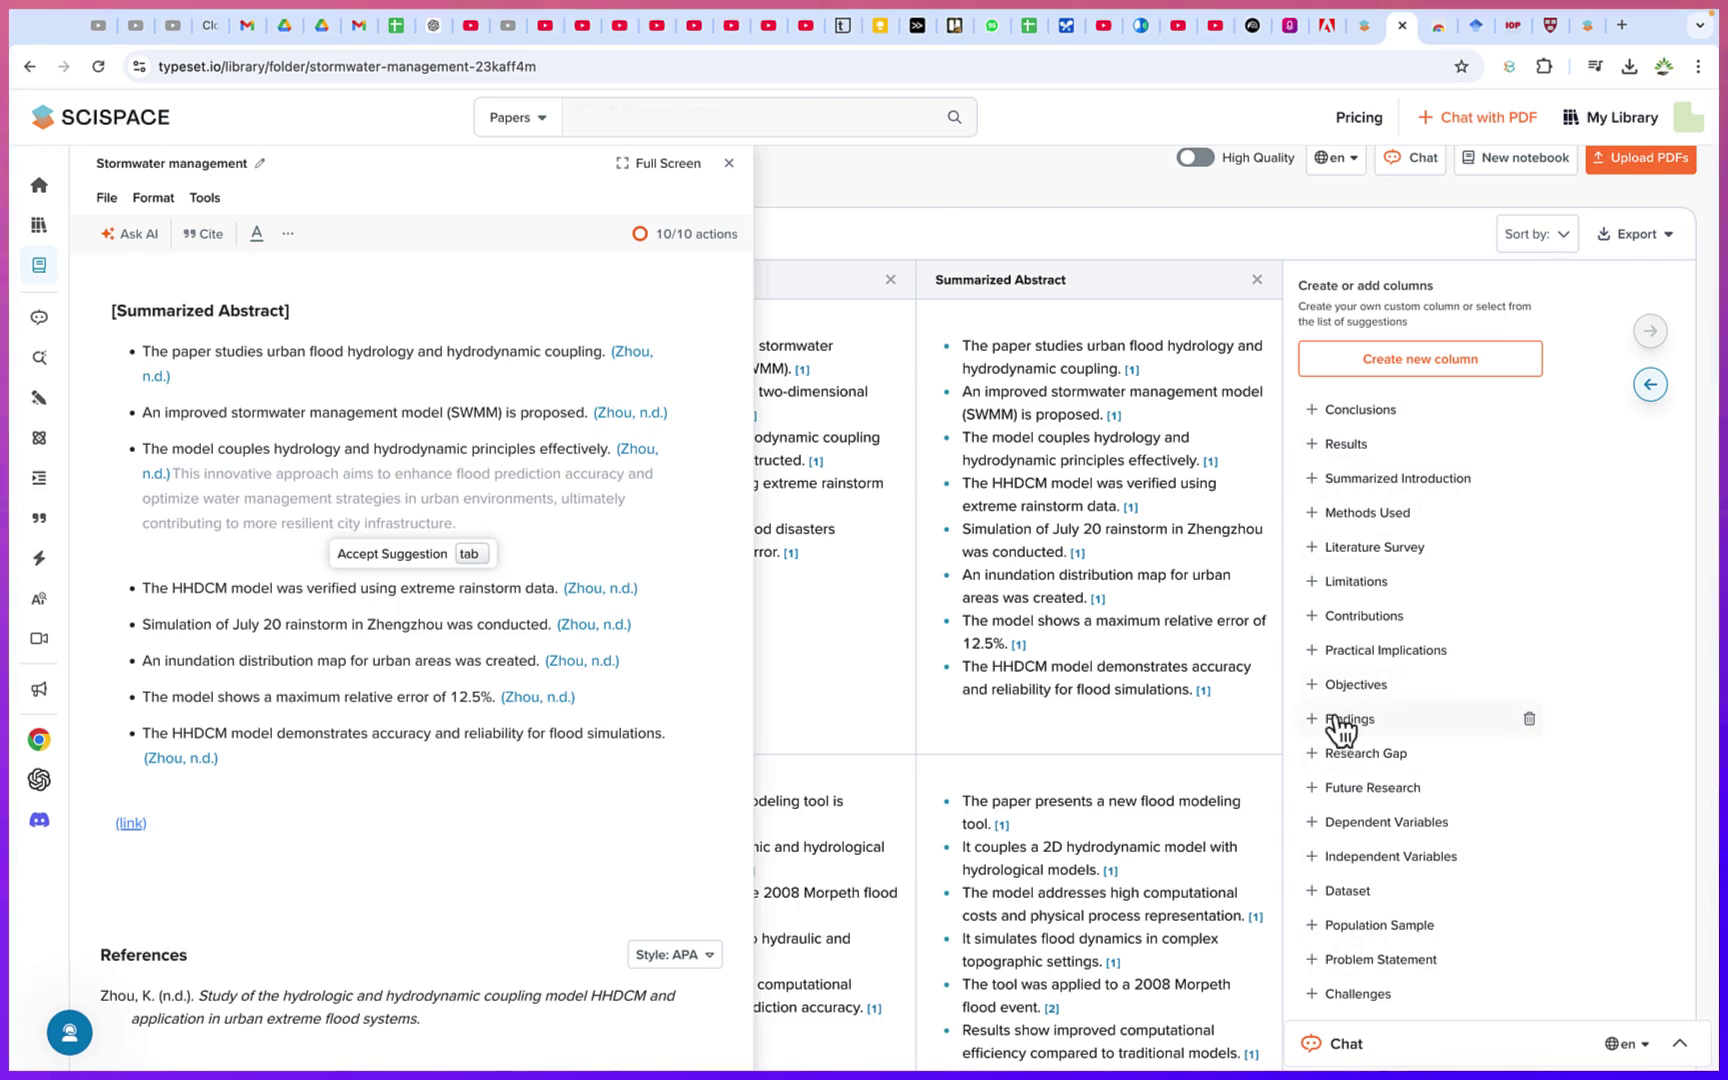
{"action": "left_click", "coordinate": [707, 953]}
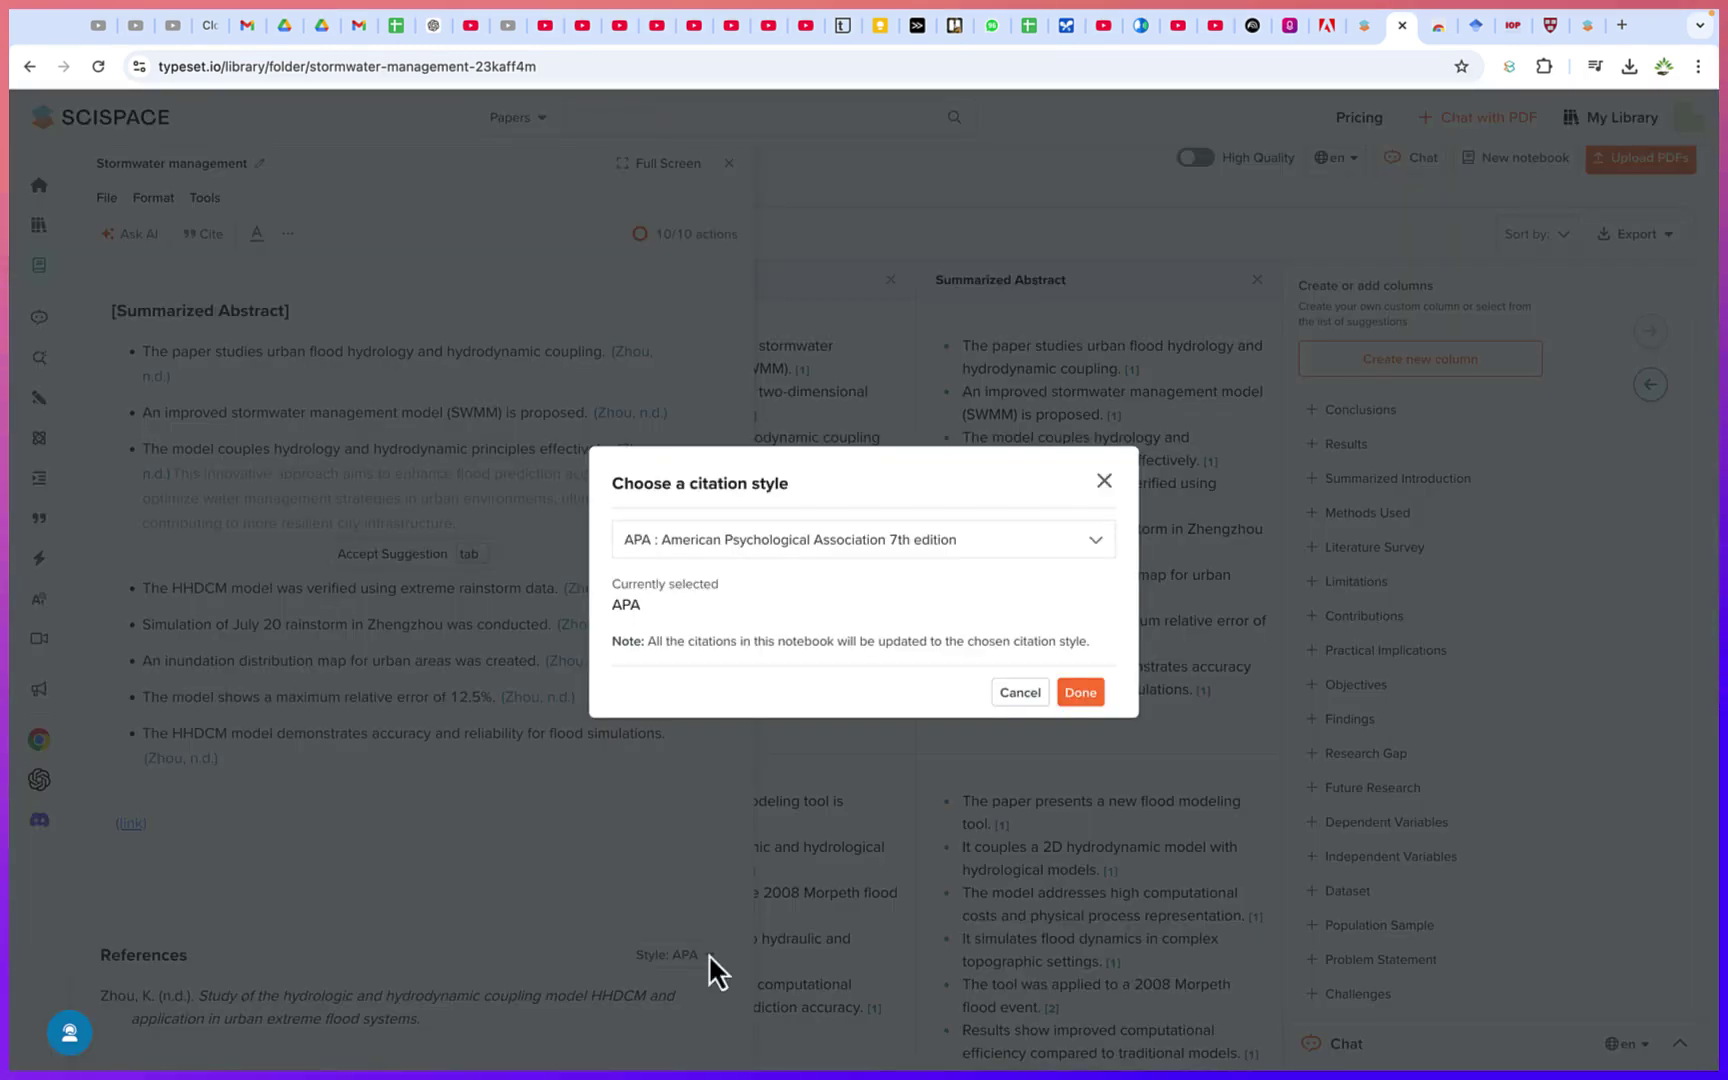
{"action": "left_click", "coordinate": [962, 553]}
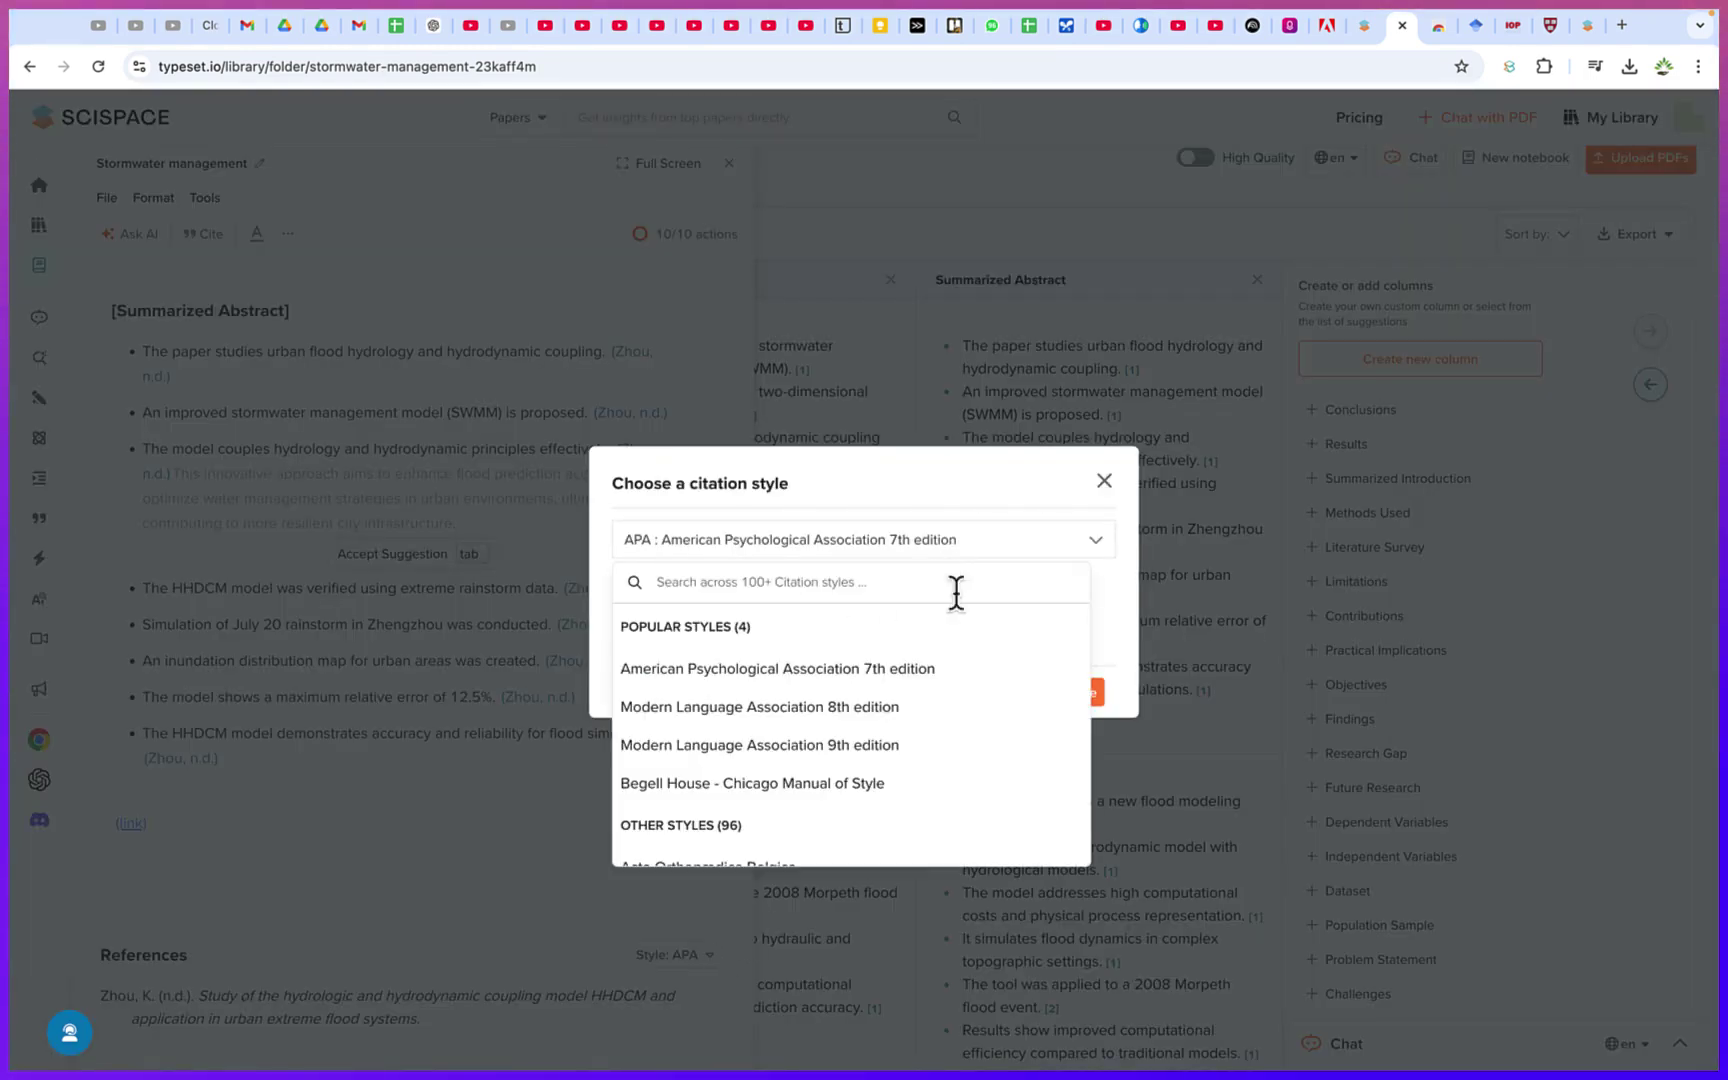
{"action": "scroll", "coordinate": [930, 752], "scroll_direction": "down", "scroll_amount": 5}
{"action": "scroll", "coordinate": [933, 752], "scroll_direction": "down", "scroll_amount": 6}
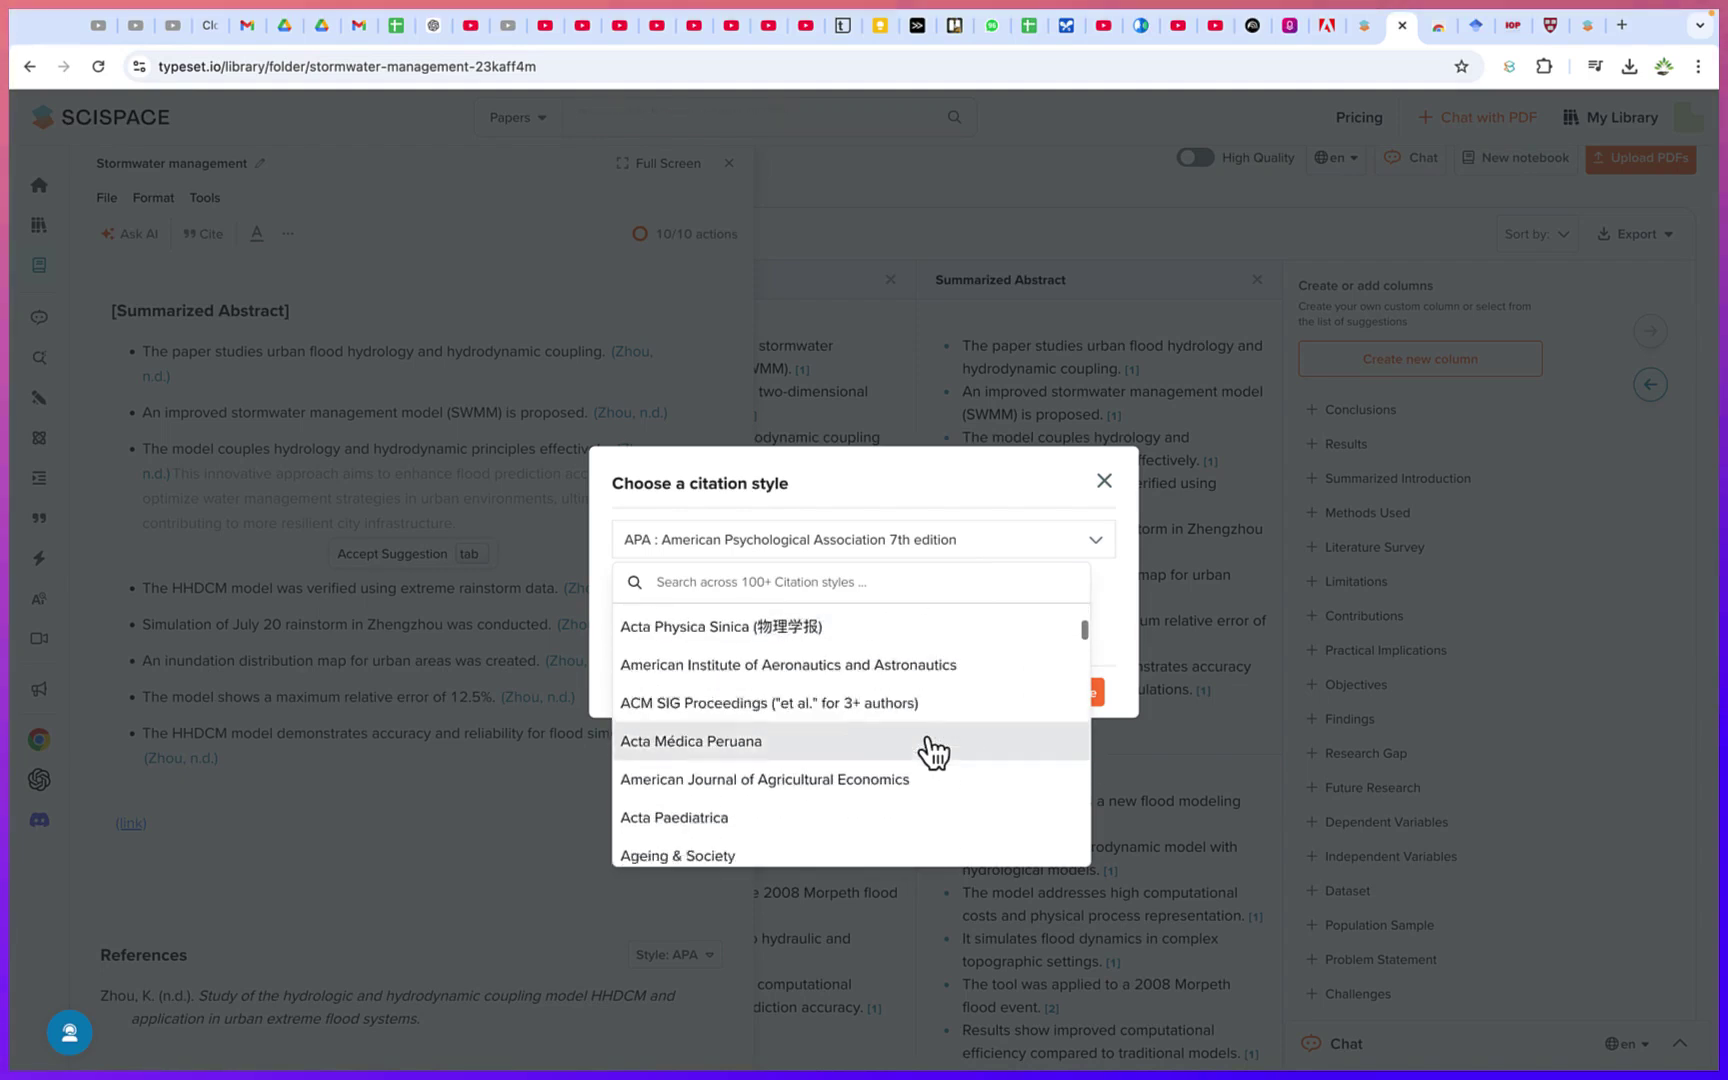
{"action": "scroll", "coordinate": [933, 752], "scroll_direction": "down", "scroll_amount": 4}
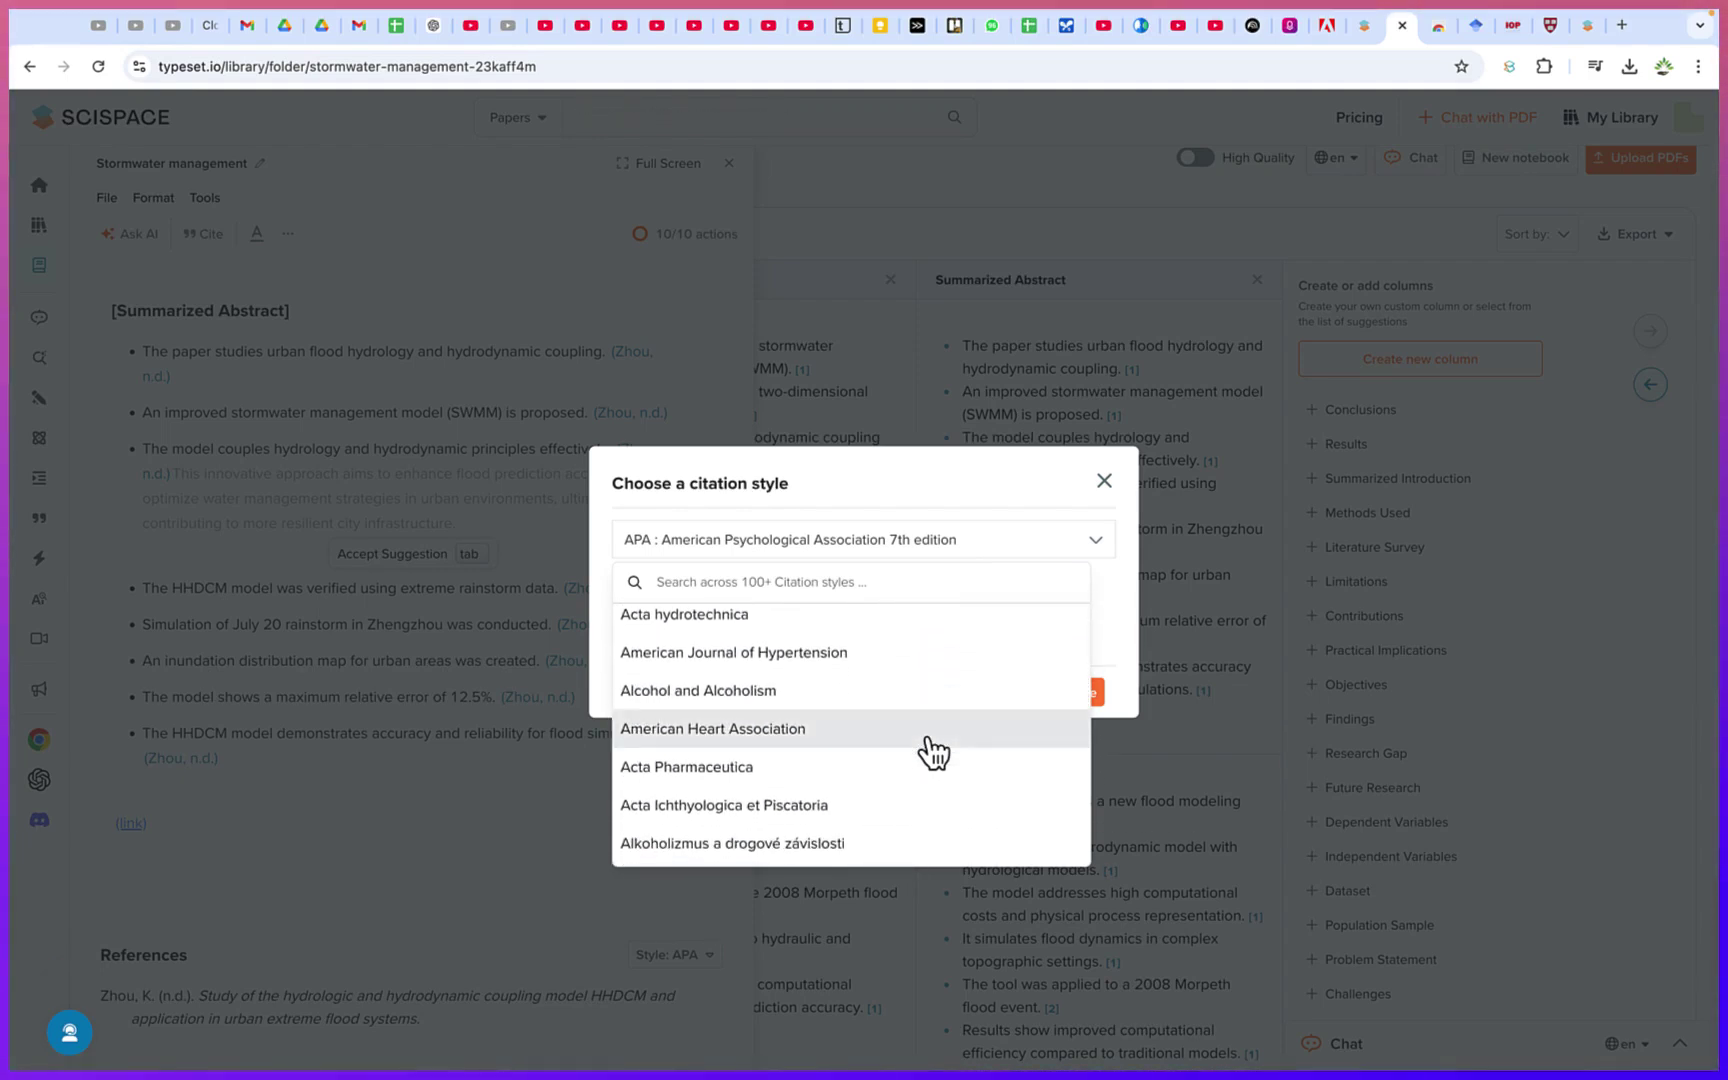
{"action": "scroll", "coordinate": [933, 752], "scroll_direction": "down", "scroll_amount": 8}
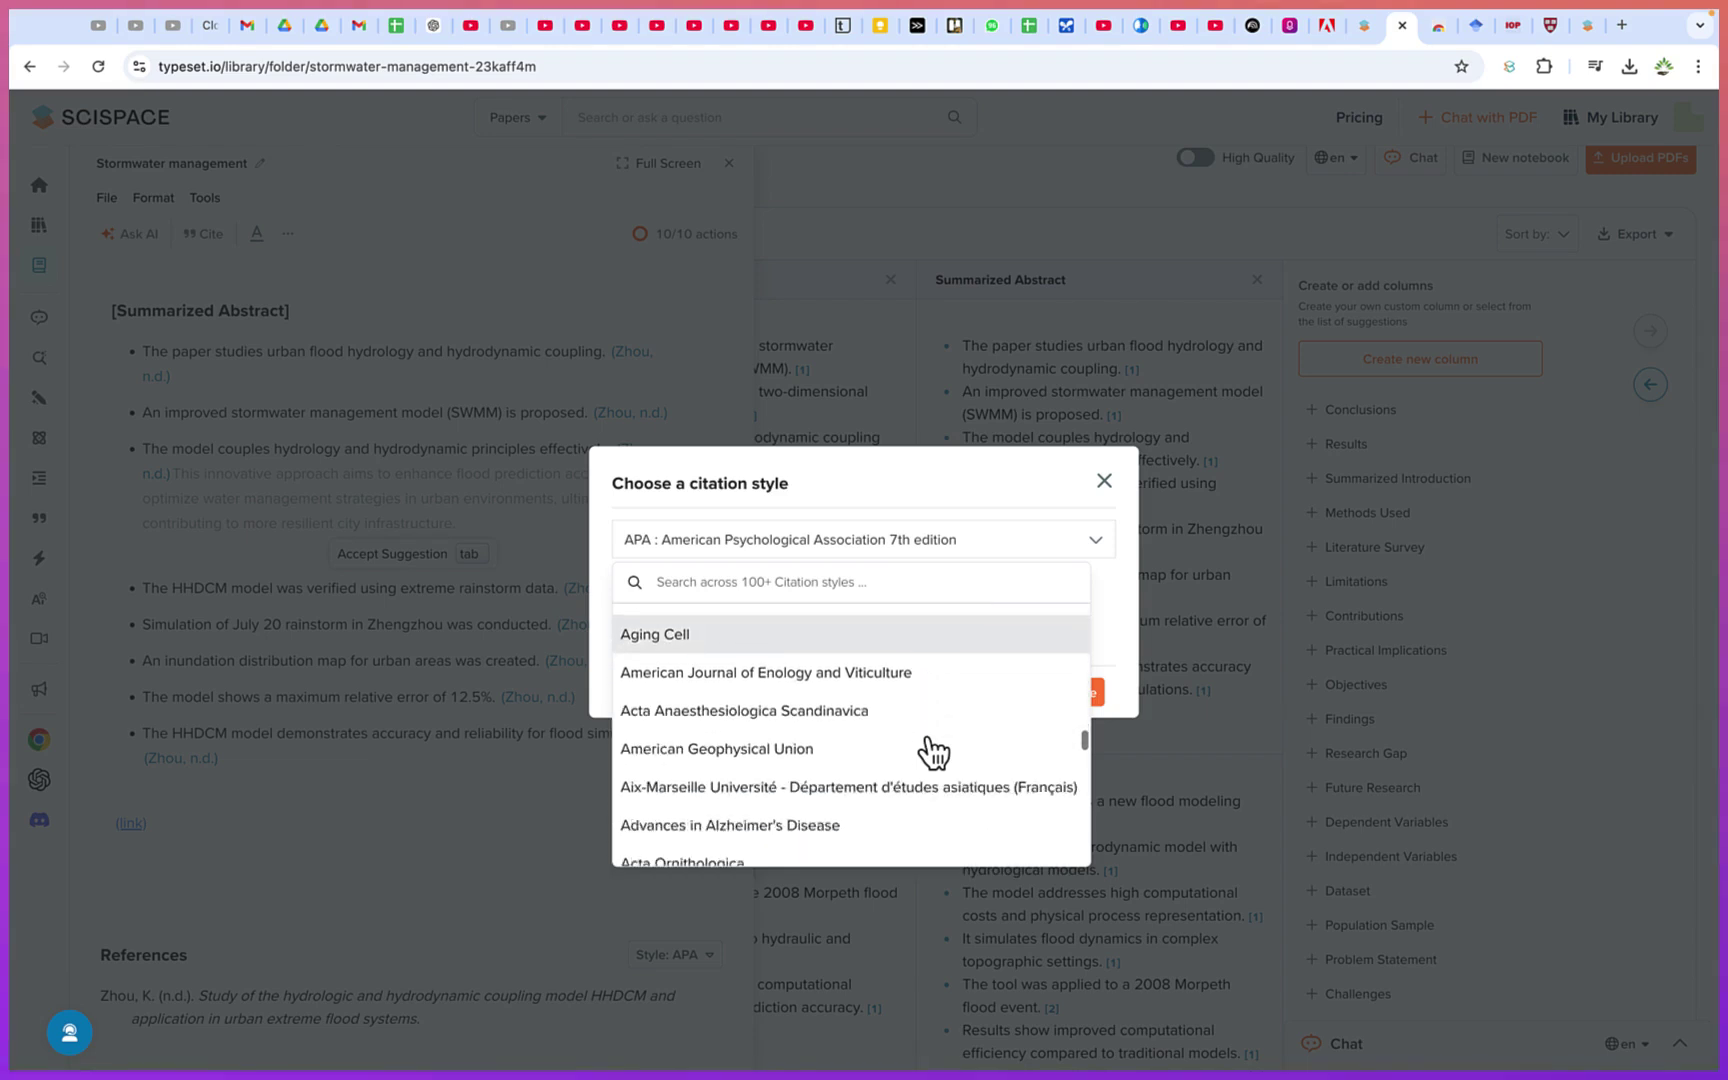
{"action": "scroll", "coordinate": [933, 752], "scroll_direction": "down", "scroll_amount": 3}
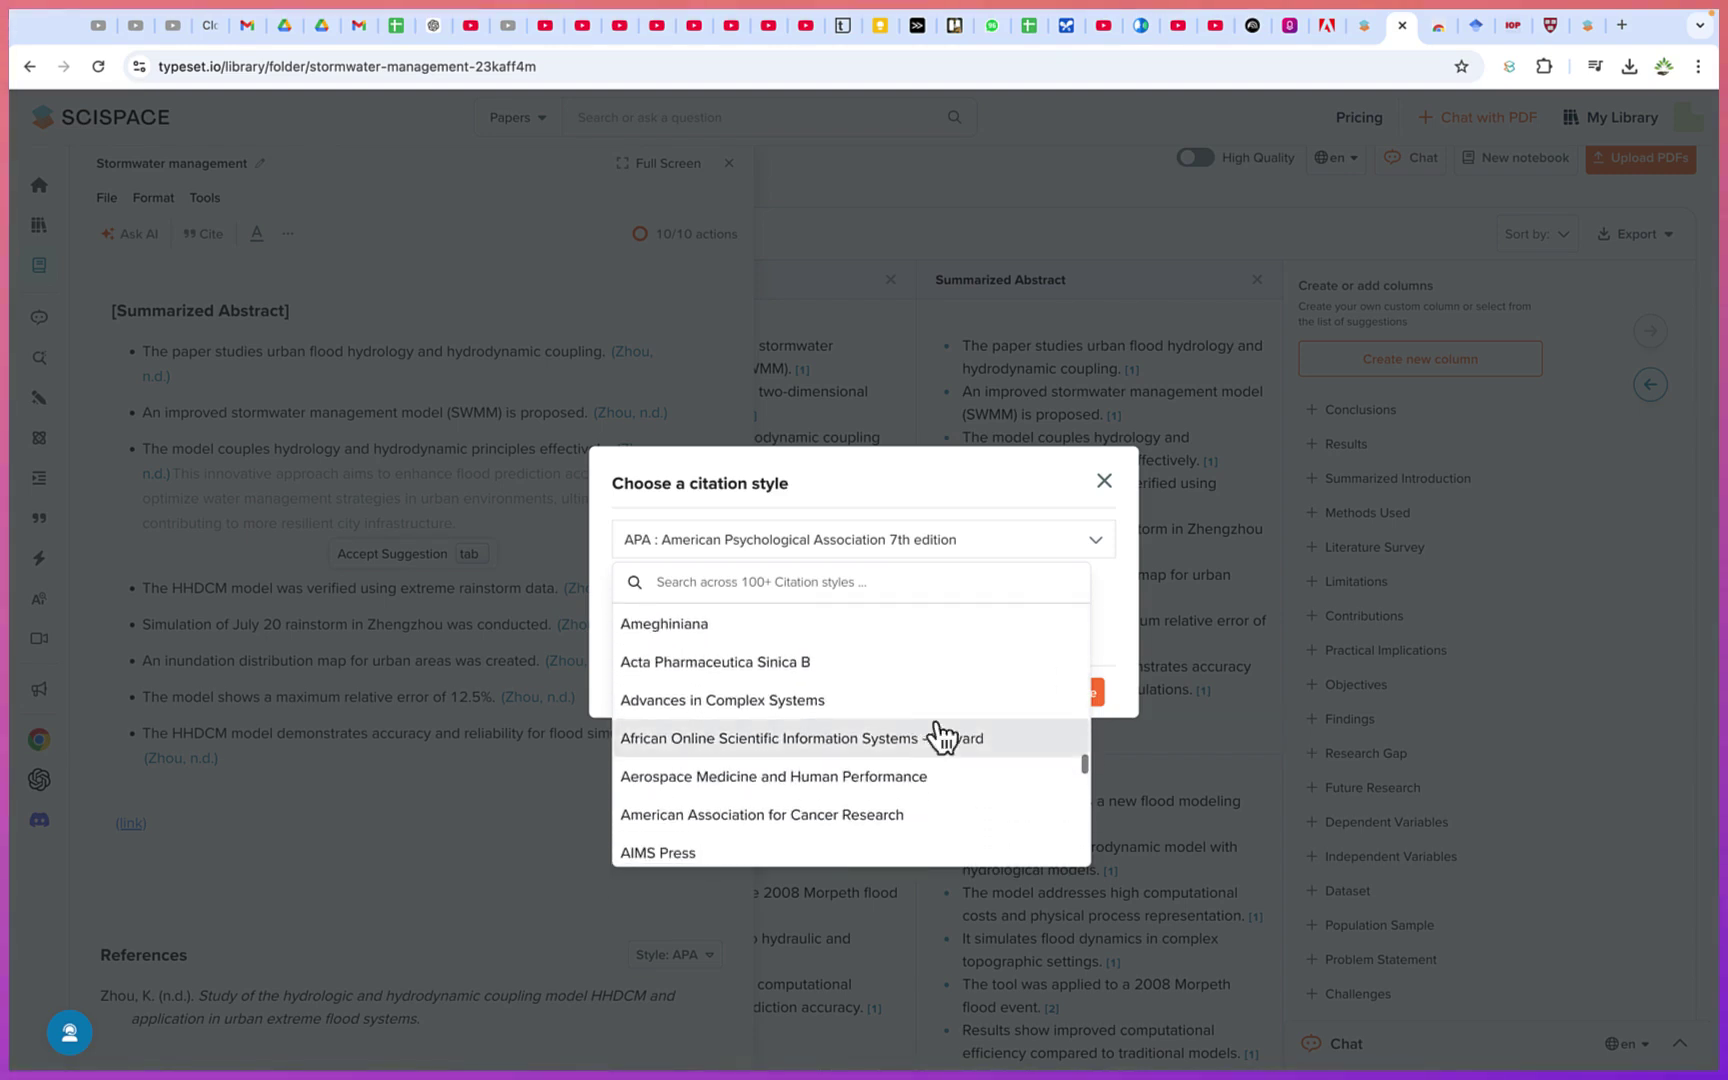
{"action": "left_click", "coordinate": [1110, 478]}
{"action": "left_click", "coordinate": [1103, 482]}
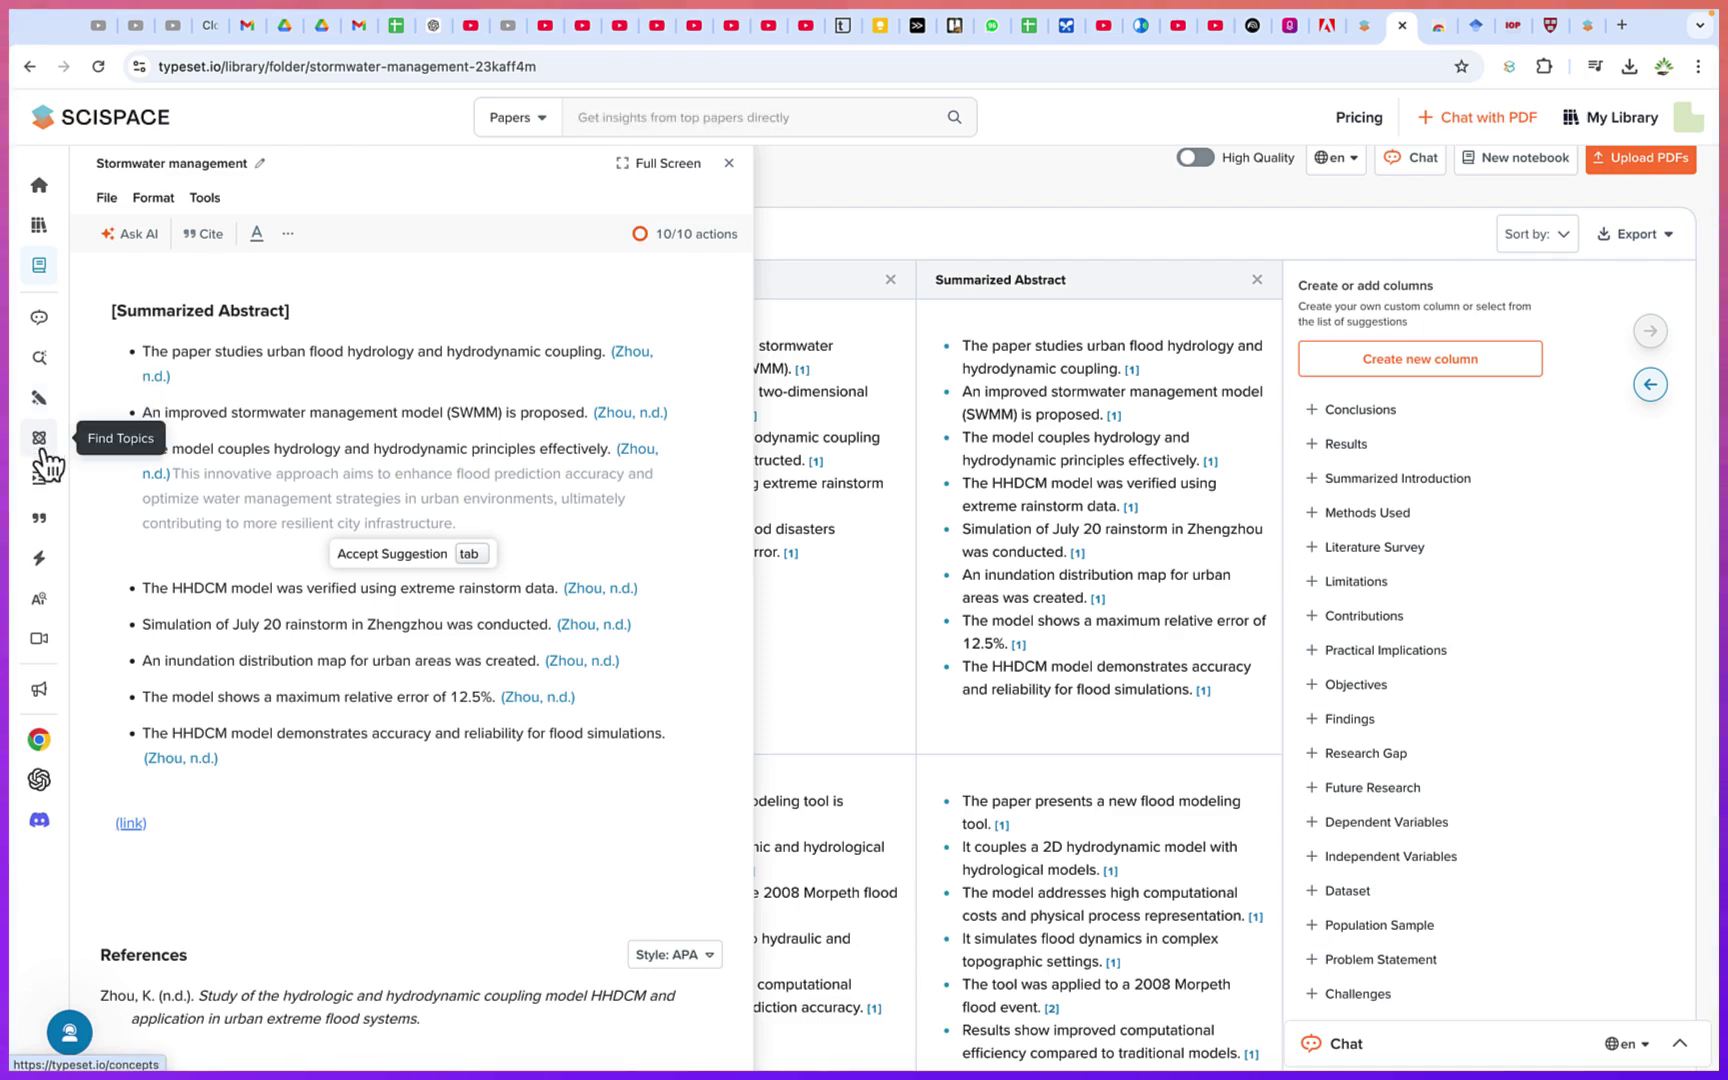
- Open the citation generator and copy the title "Stormwater management and ecosystem services: a review" from the IOPscience article
{"action": "left_click", "coordinate": [42, 530]}
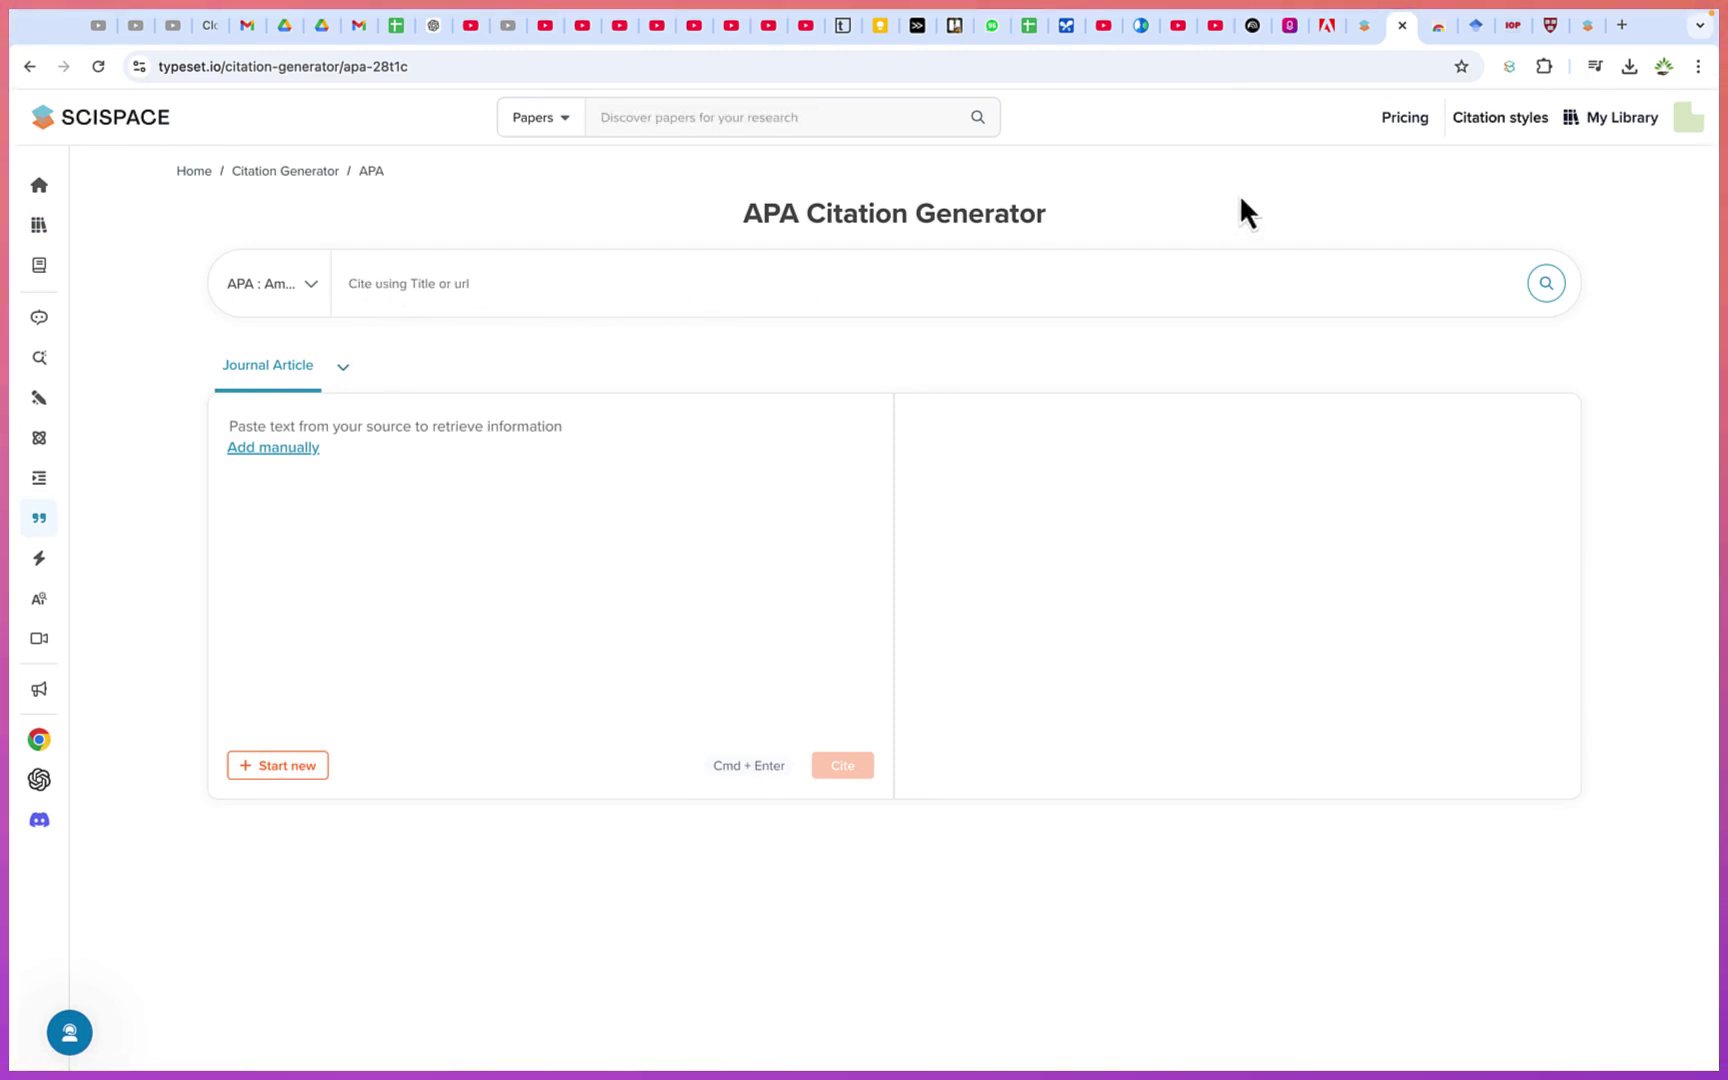
{"action": "left_click", "coordinate": [1437, 38]}
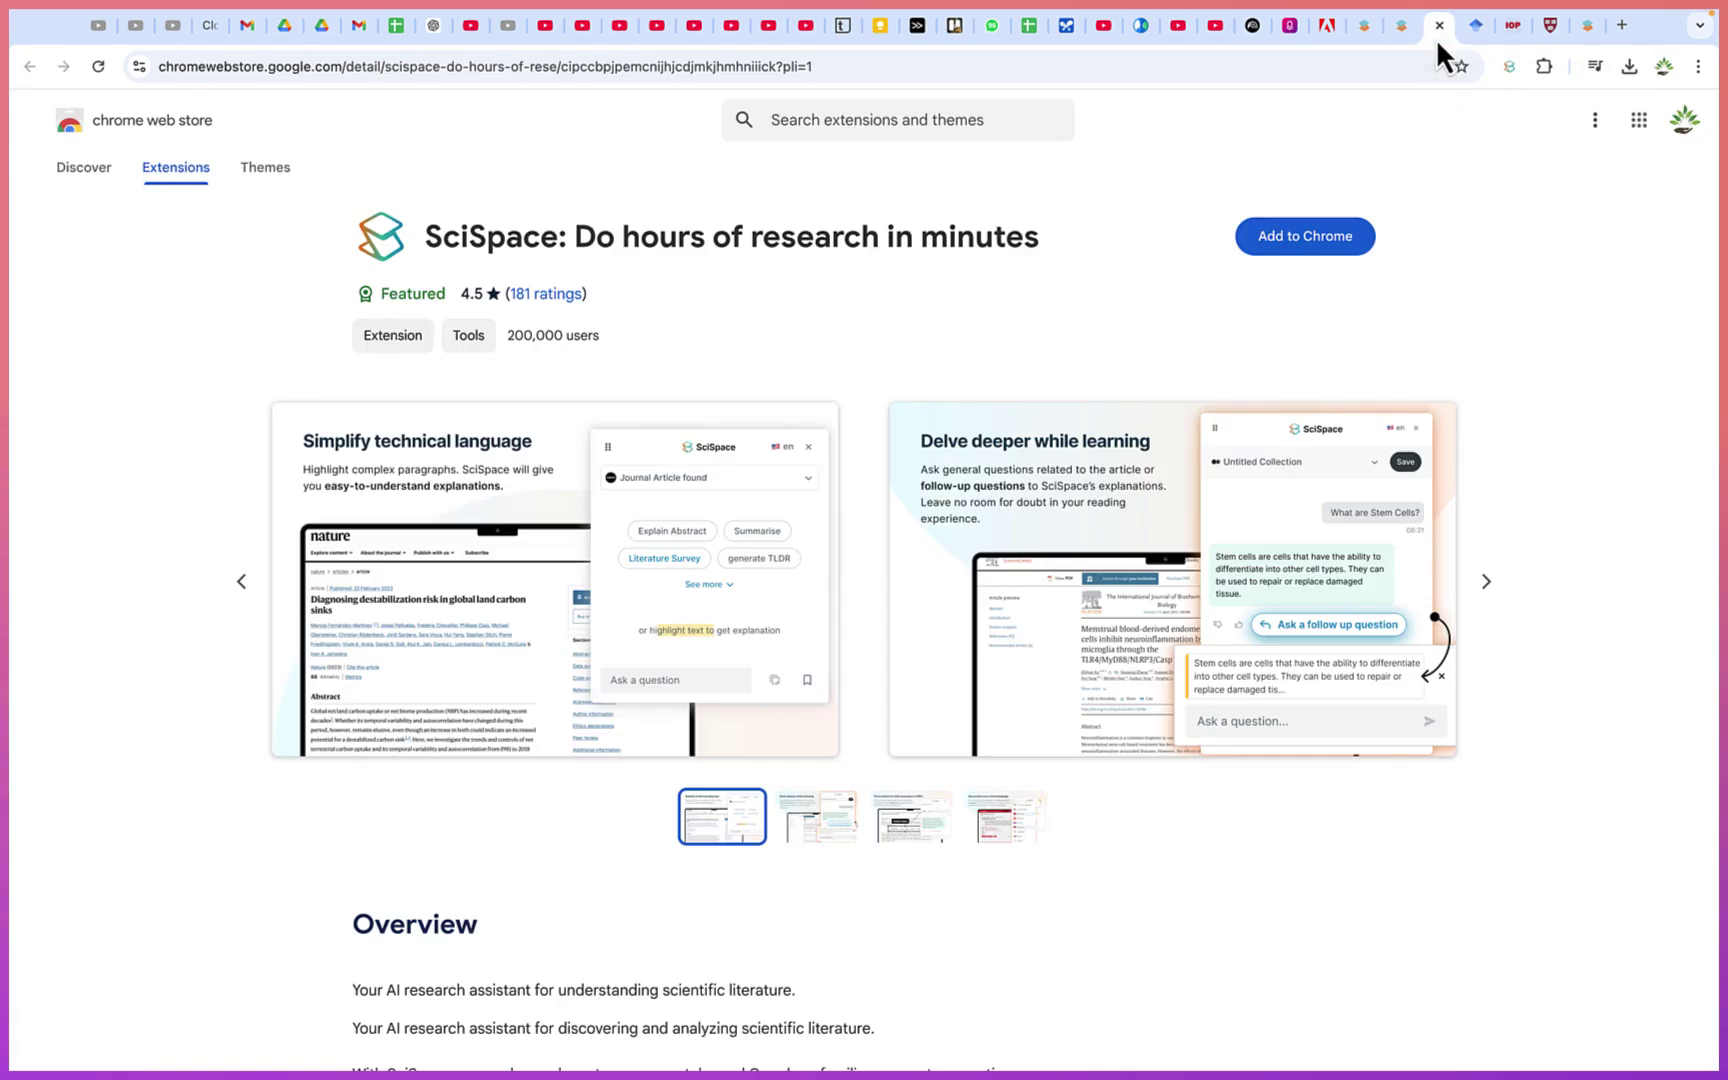
{"action": "left_click", "coordinate": [1504, 24]}
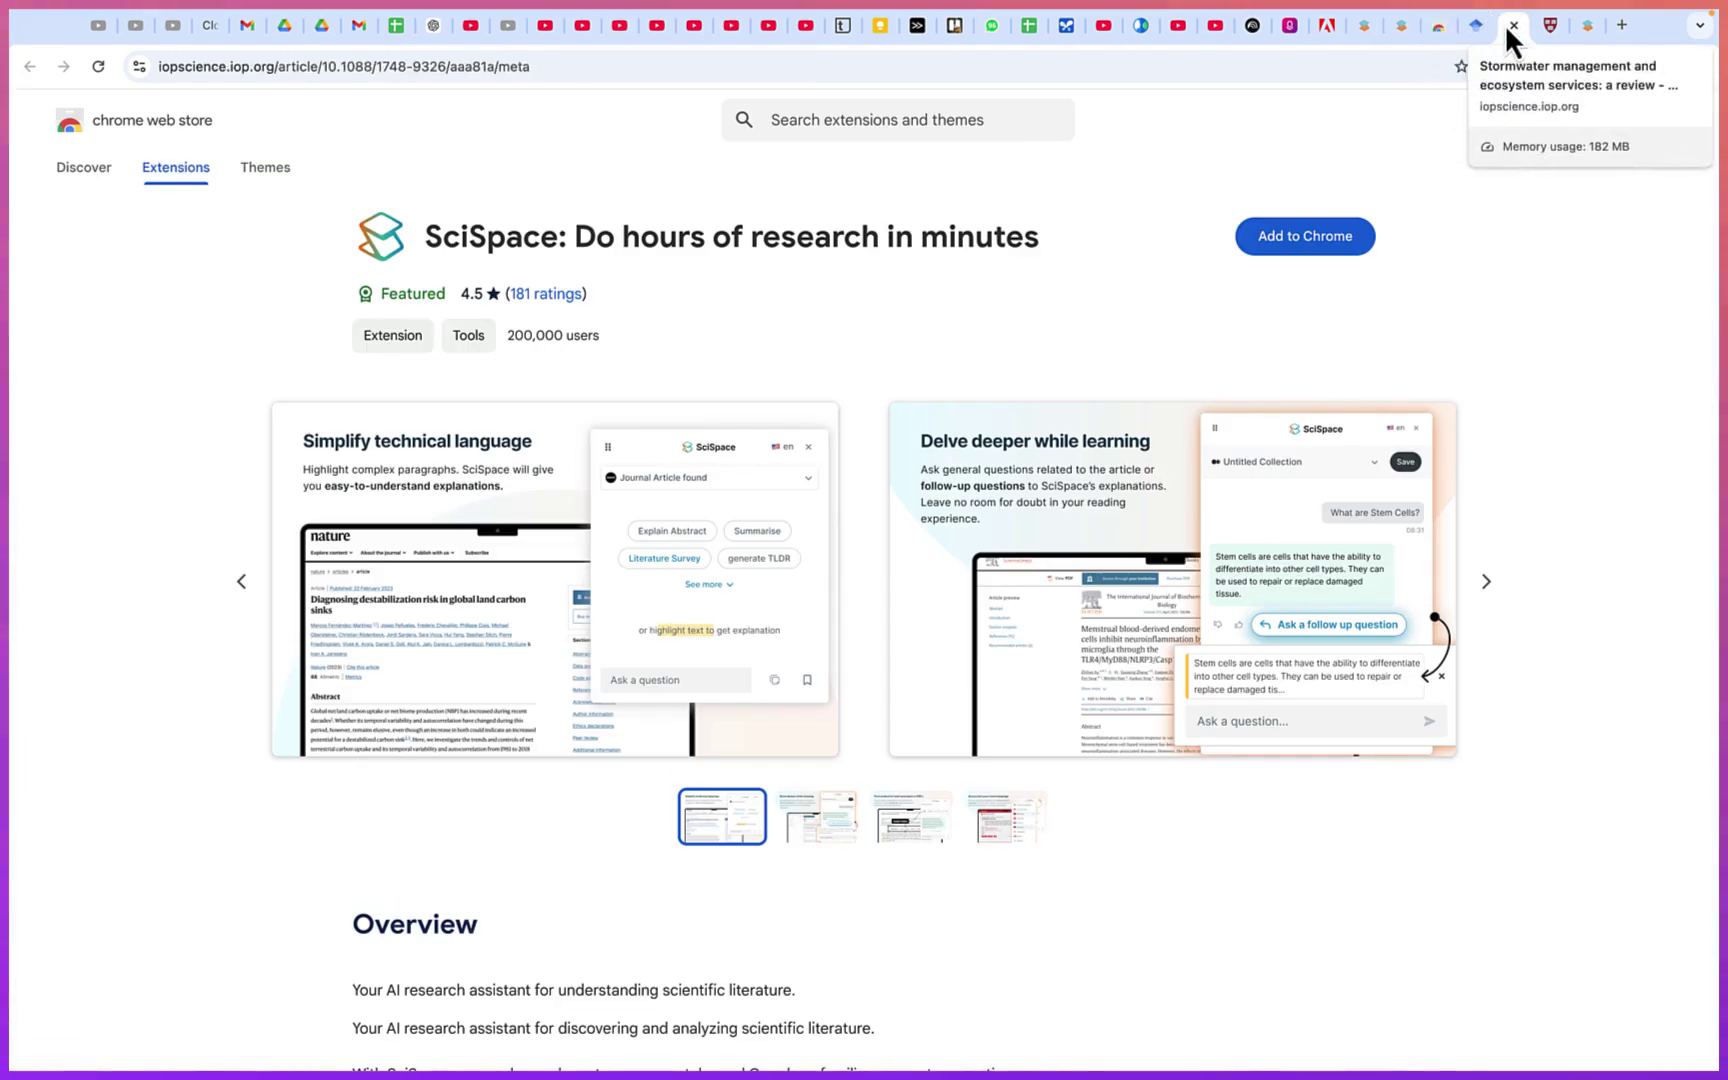
{"action": "scroll", "coordinate": [824, 514], "scroll_direction": "up", "scroll_amount": 20}
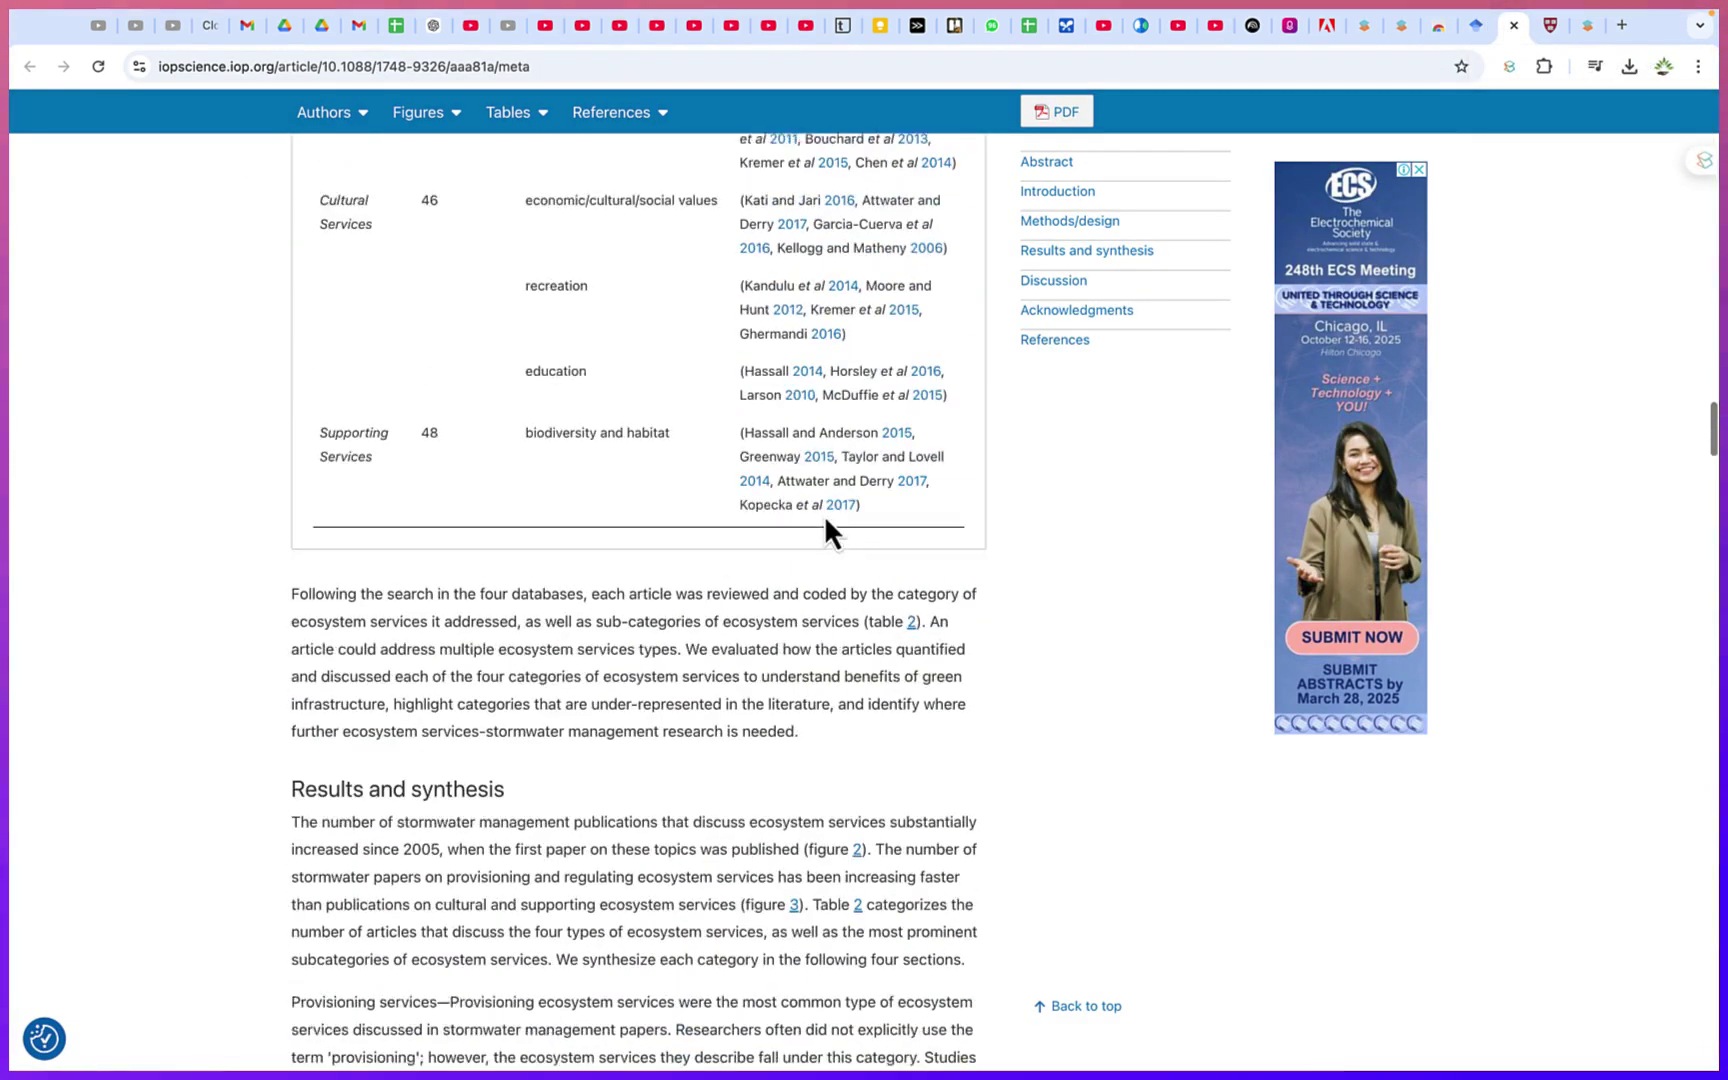
{"action": "scroll", "coordinate": [824, 514], "scroll_direction": "up", "scroll_amount": 10}
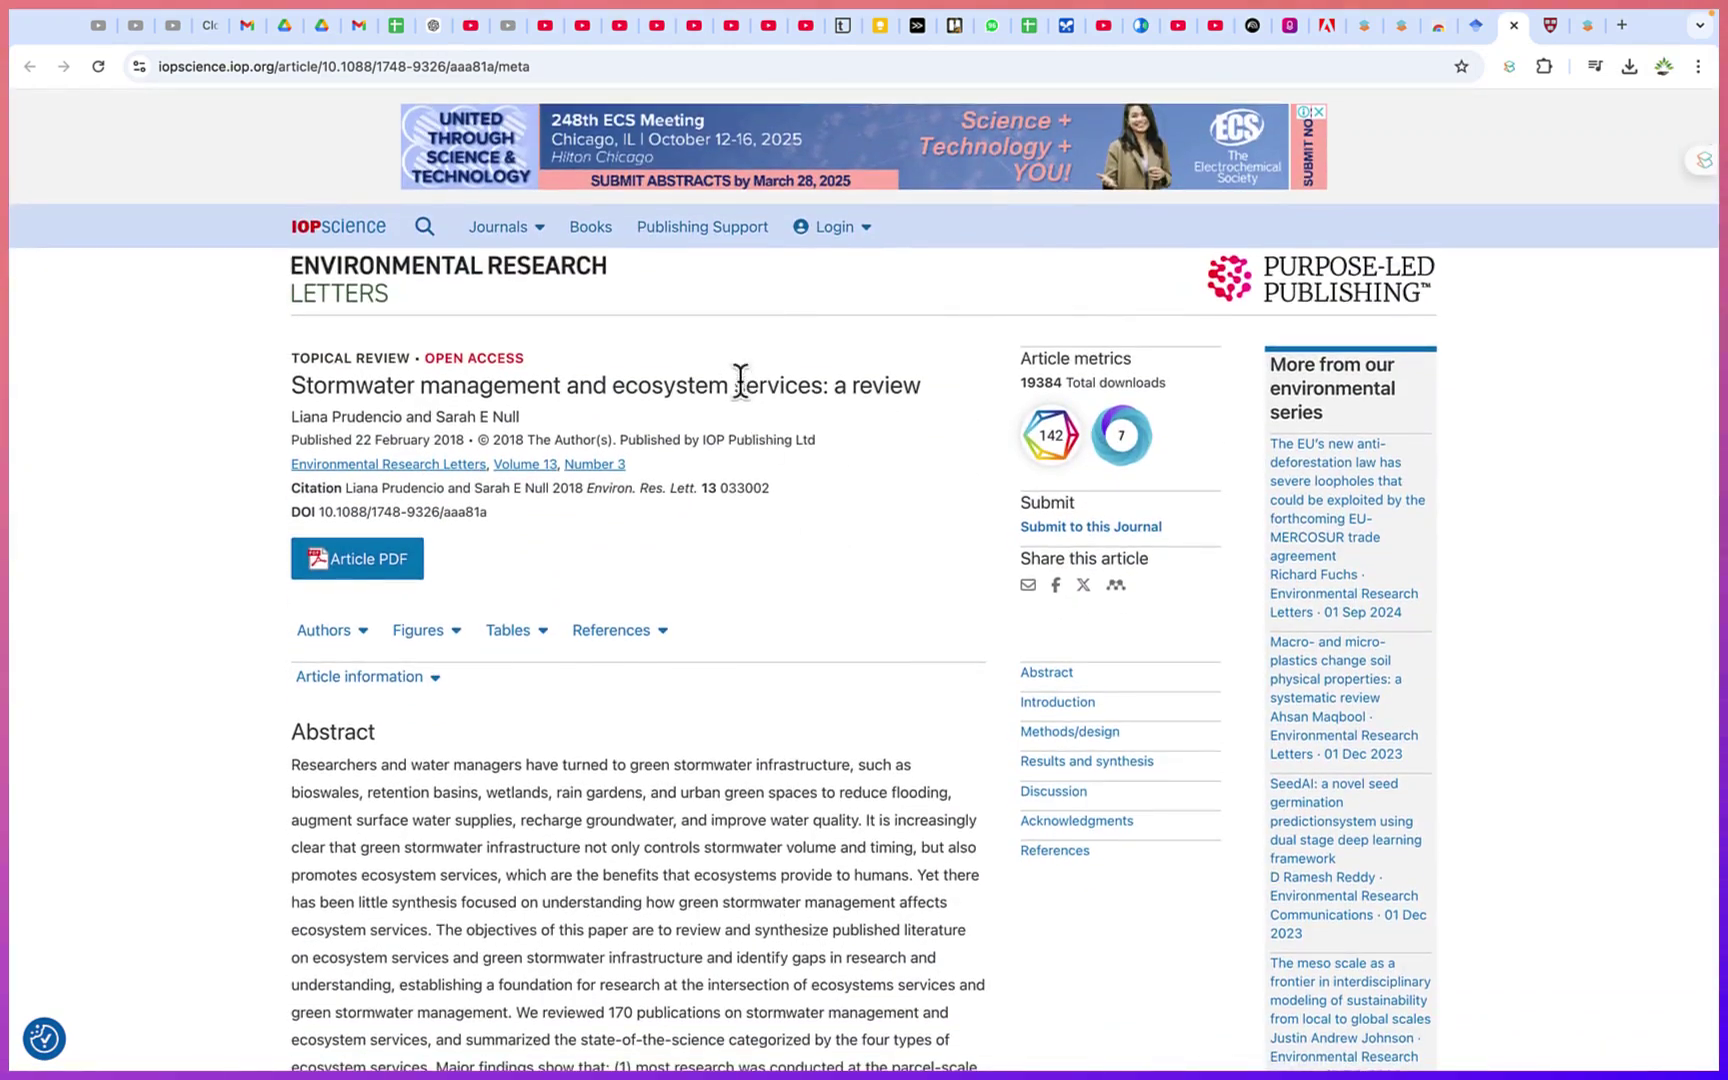
{"action": "left_click_drag", "start_coordinate": [927, 389], "coordinate": [295, 383]}
{"action": "key", "text": "super+c"}
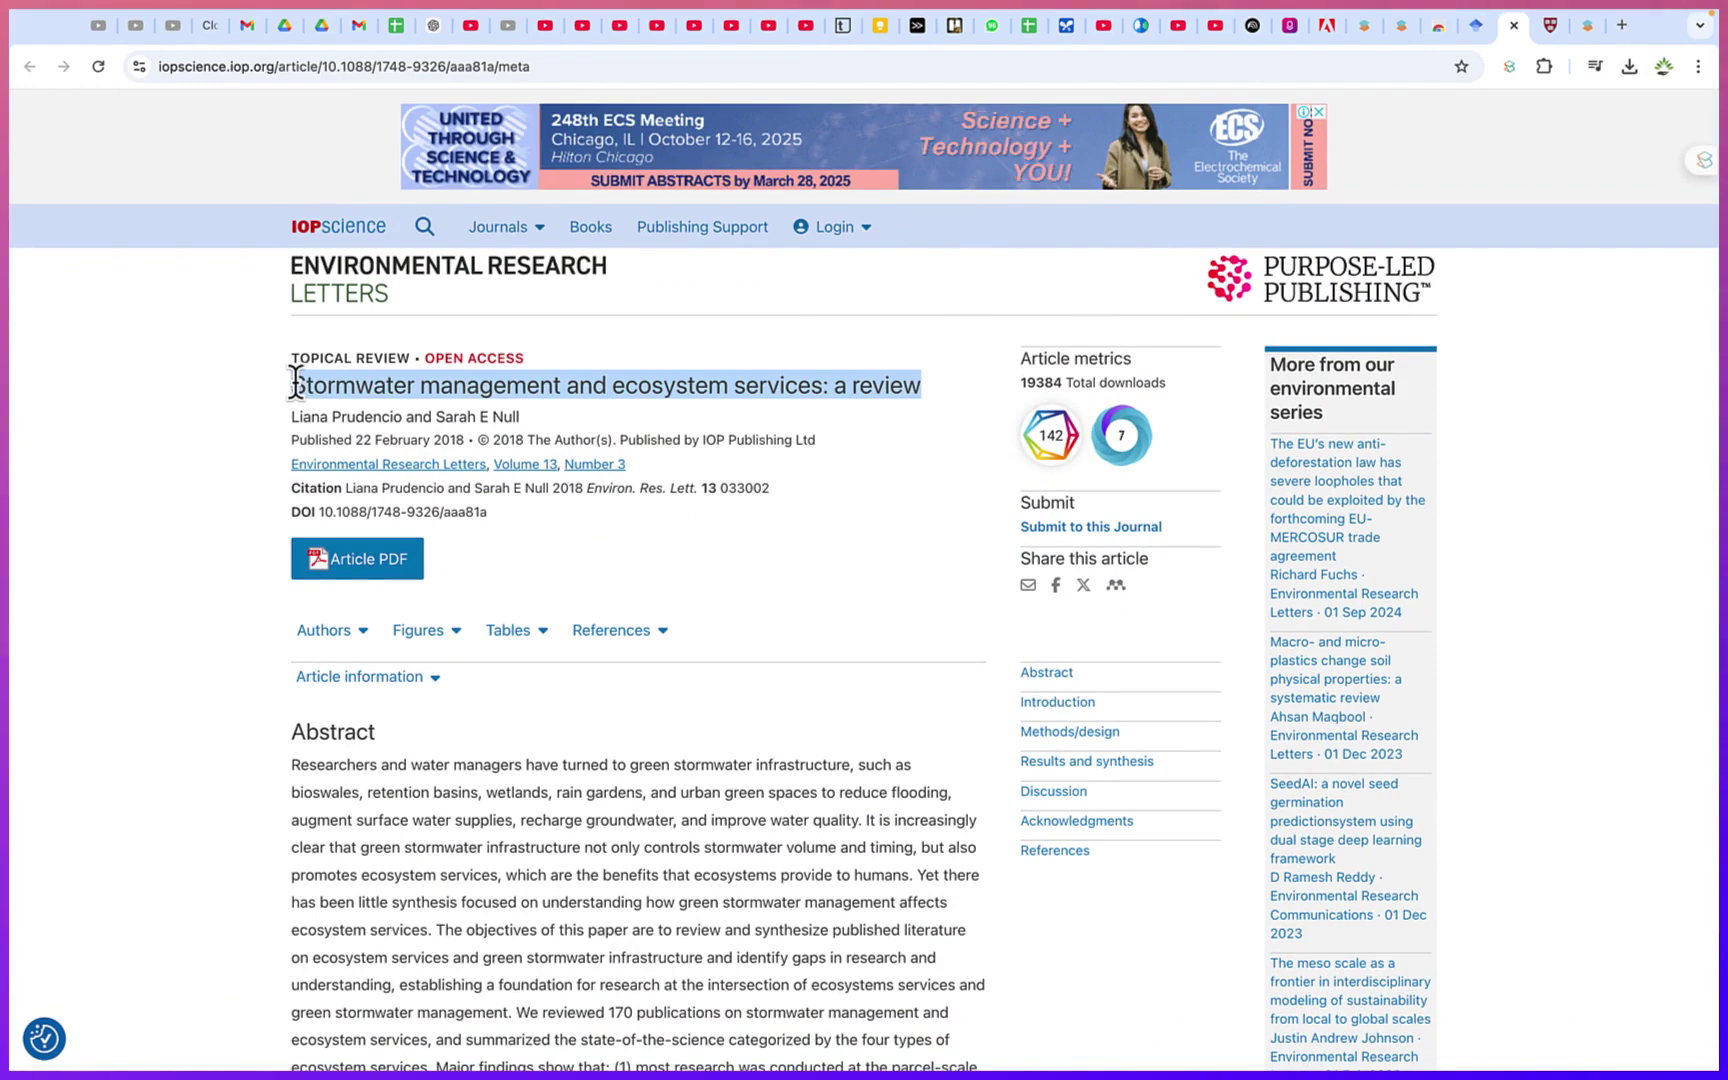
- Look up the copied title in the APA Citation Generator and cite "Ecosystem Services for Scenic Quality Landscape Management: A Review"
{"action": "left_click", "coordinate": [1437, 27]}
{"action": "left_click", "coordinate": [1400, 23]}
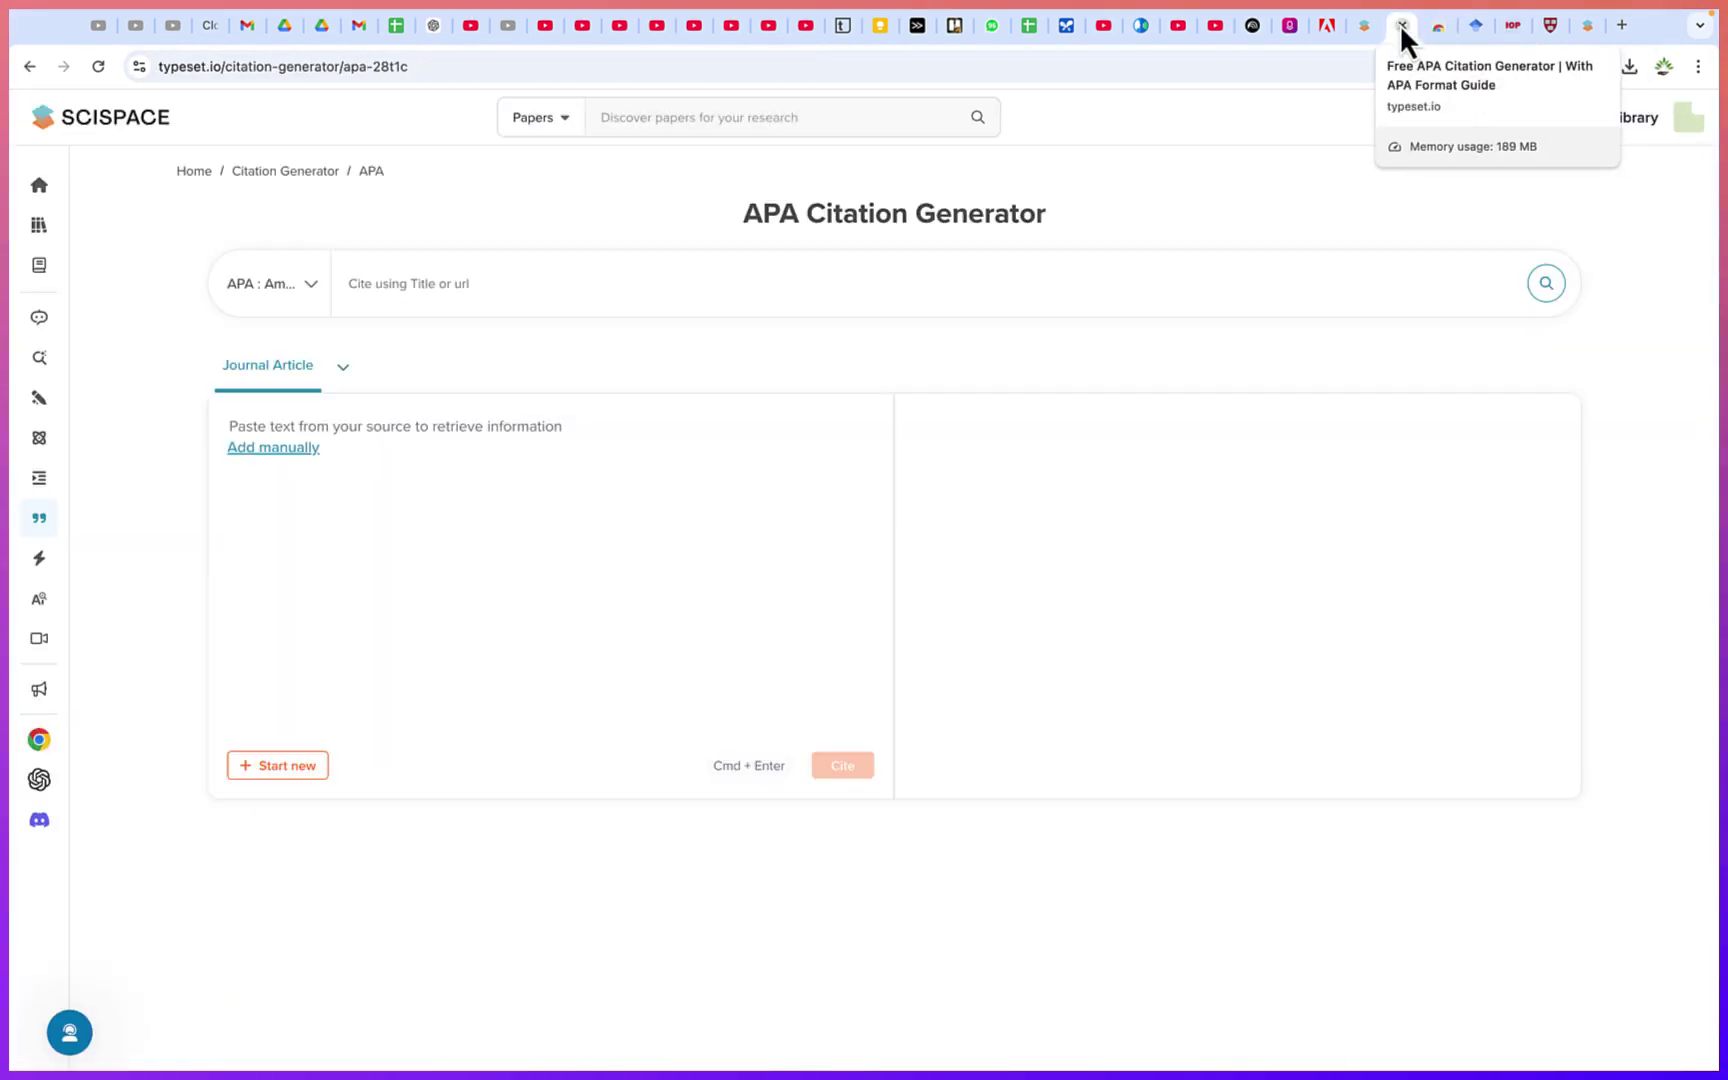
{"action": "left_click", "coordinate": [564, 267]}
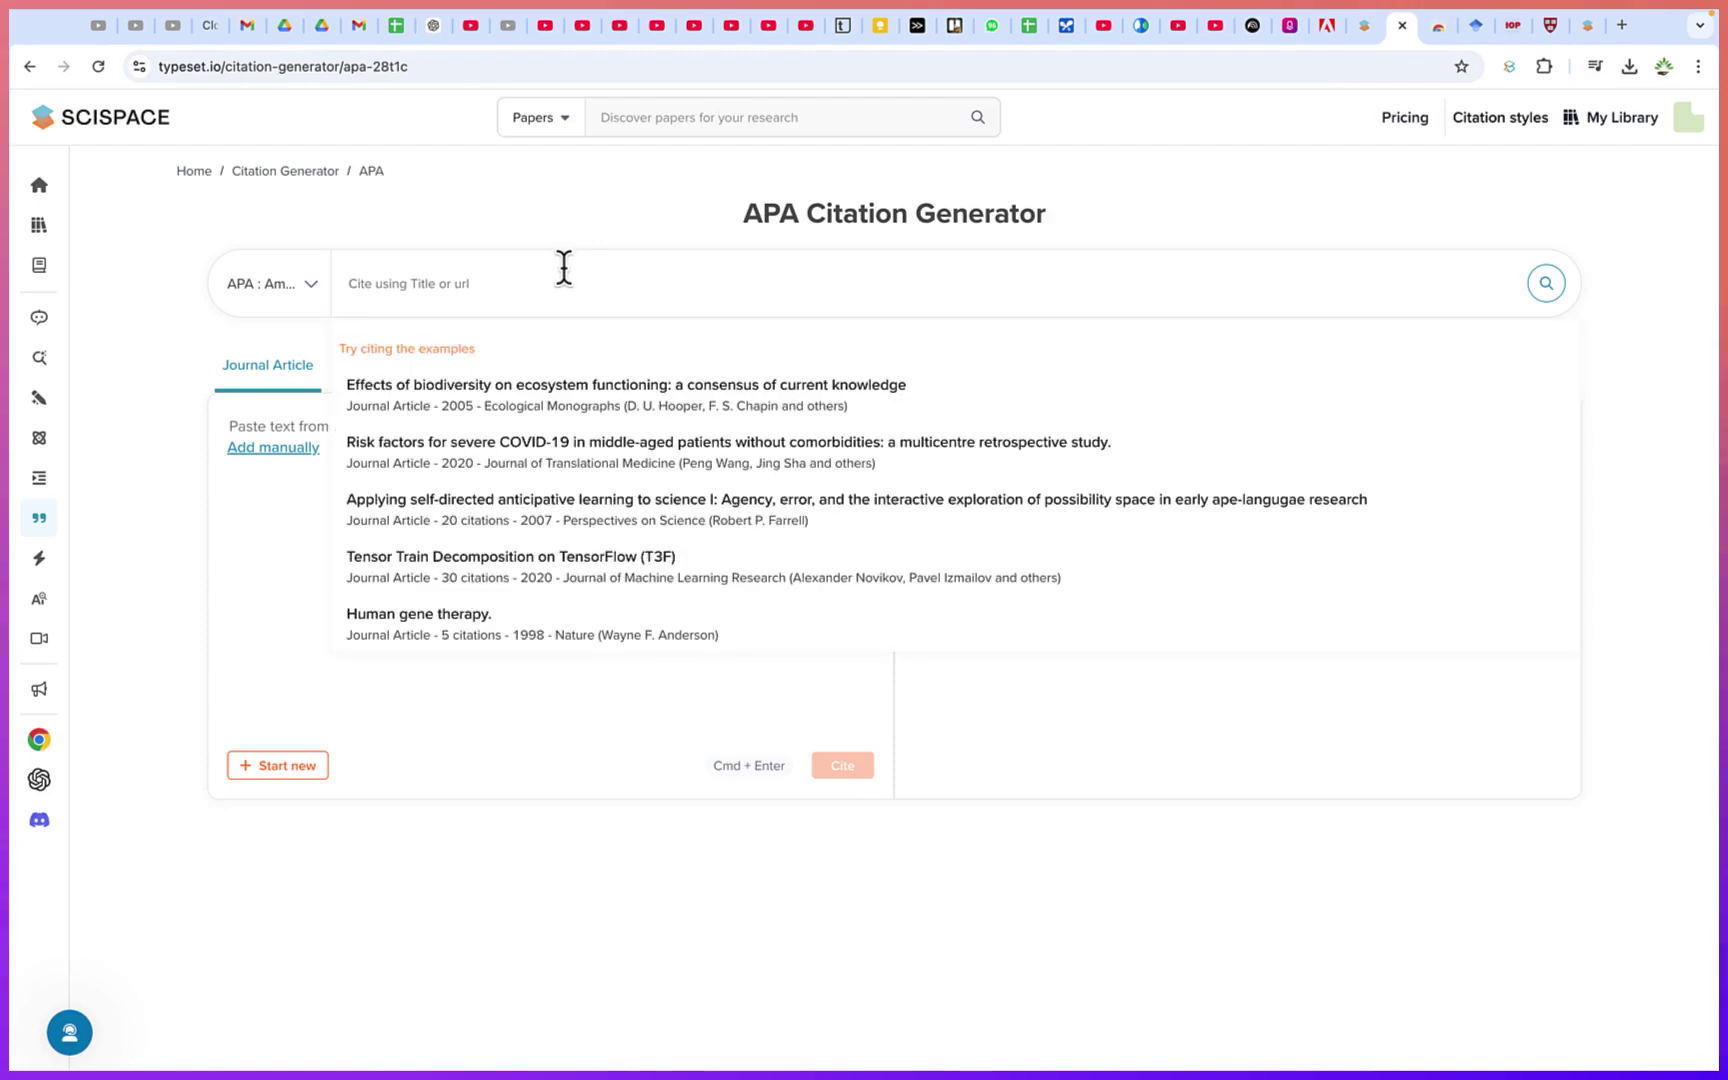
{"action": "key", "text": "super+v"}
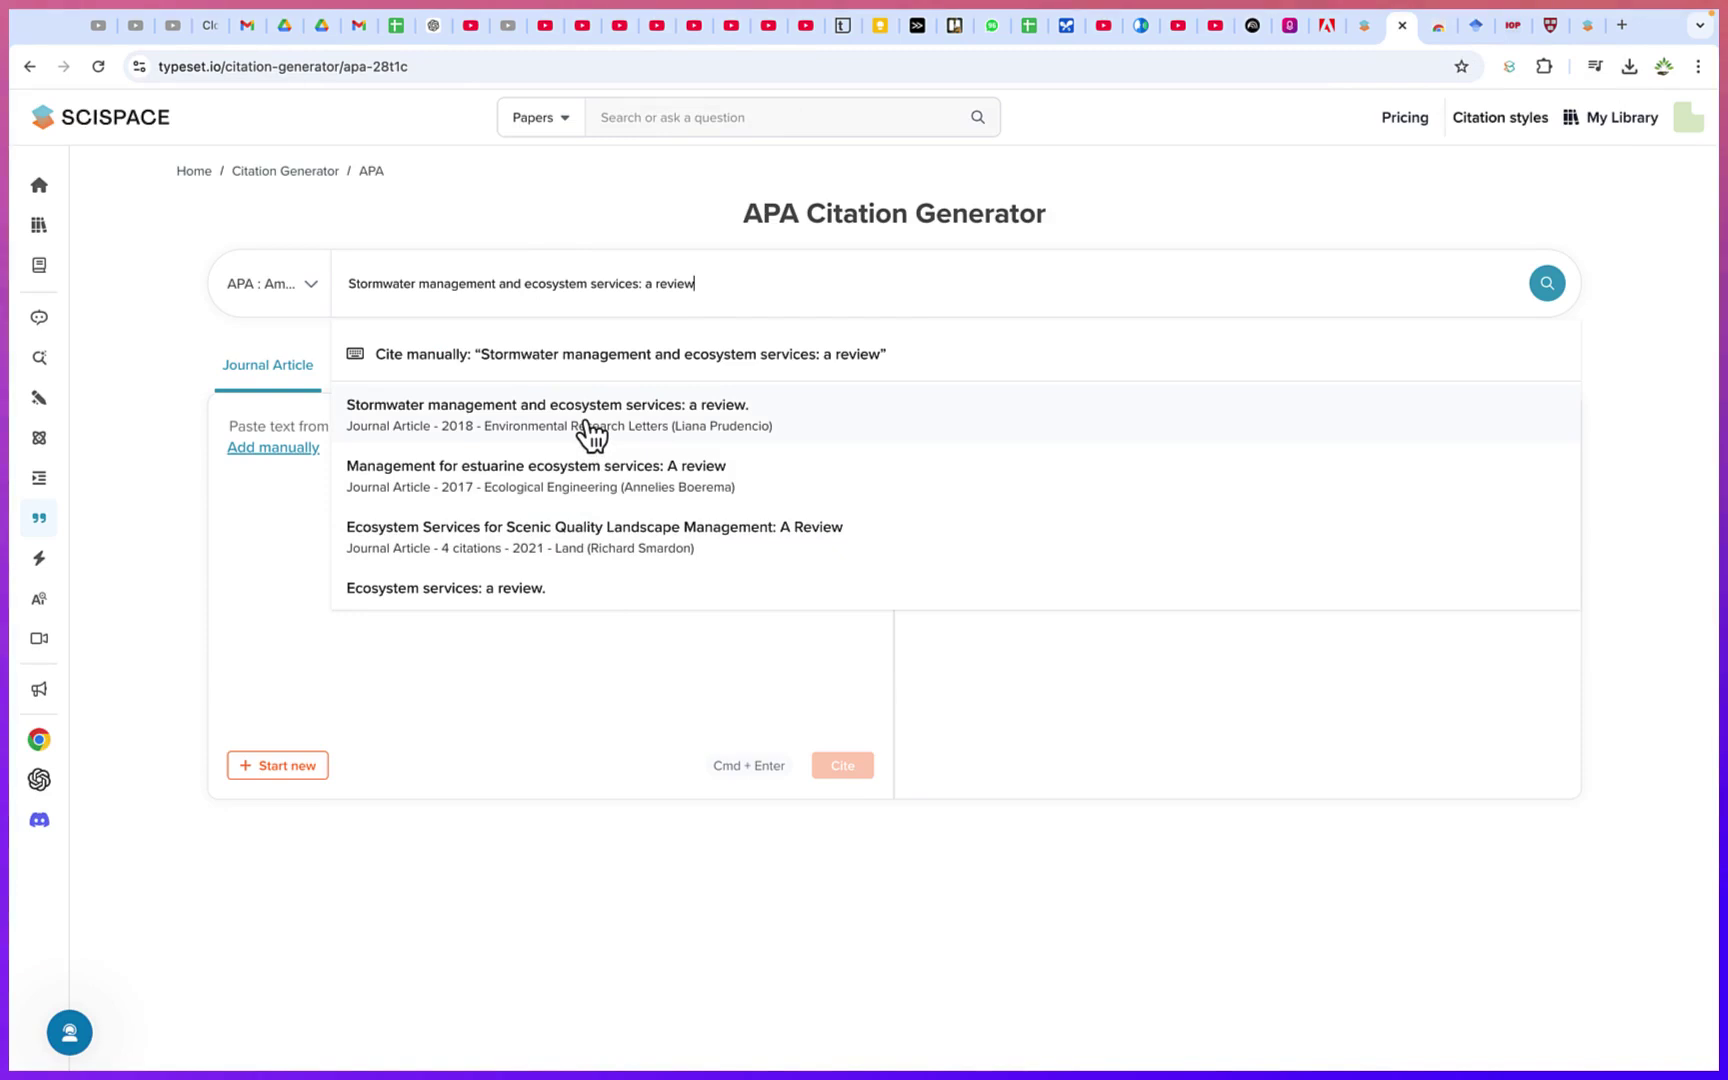
{"action": "left_click", "coordinate": [605, 548]}
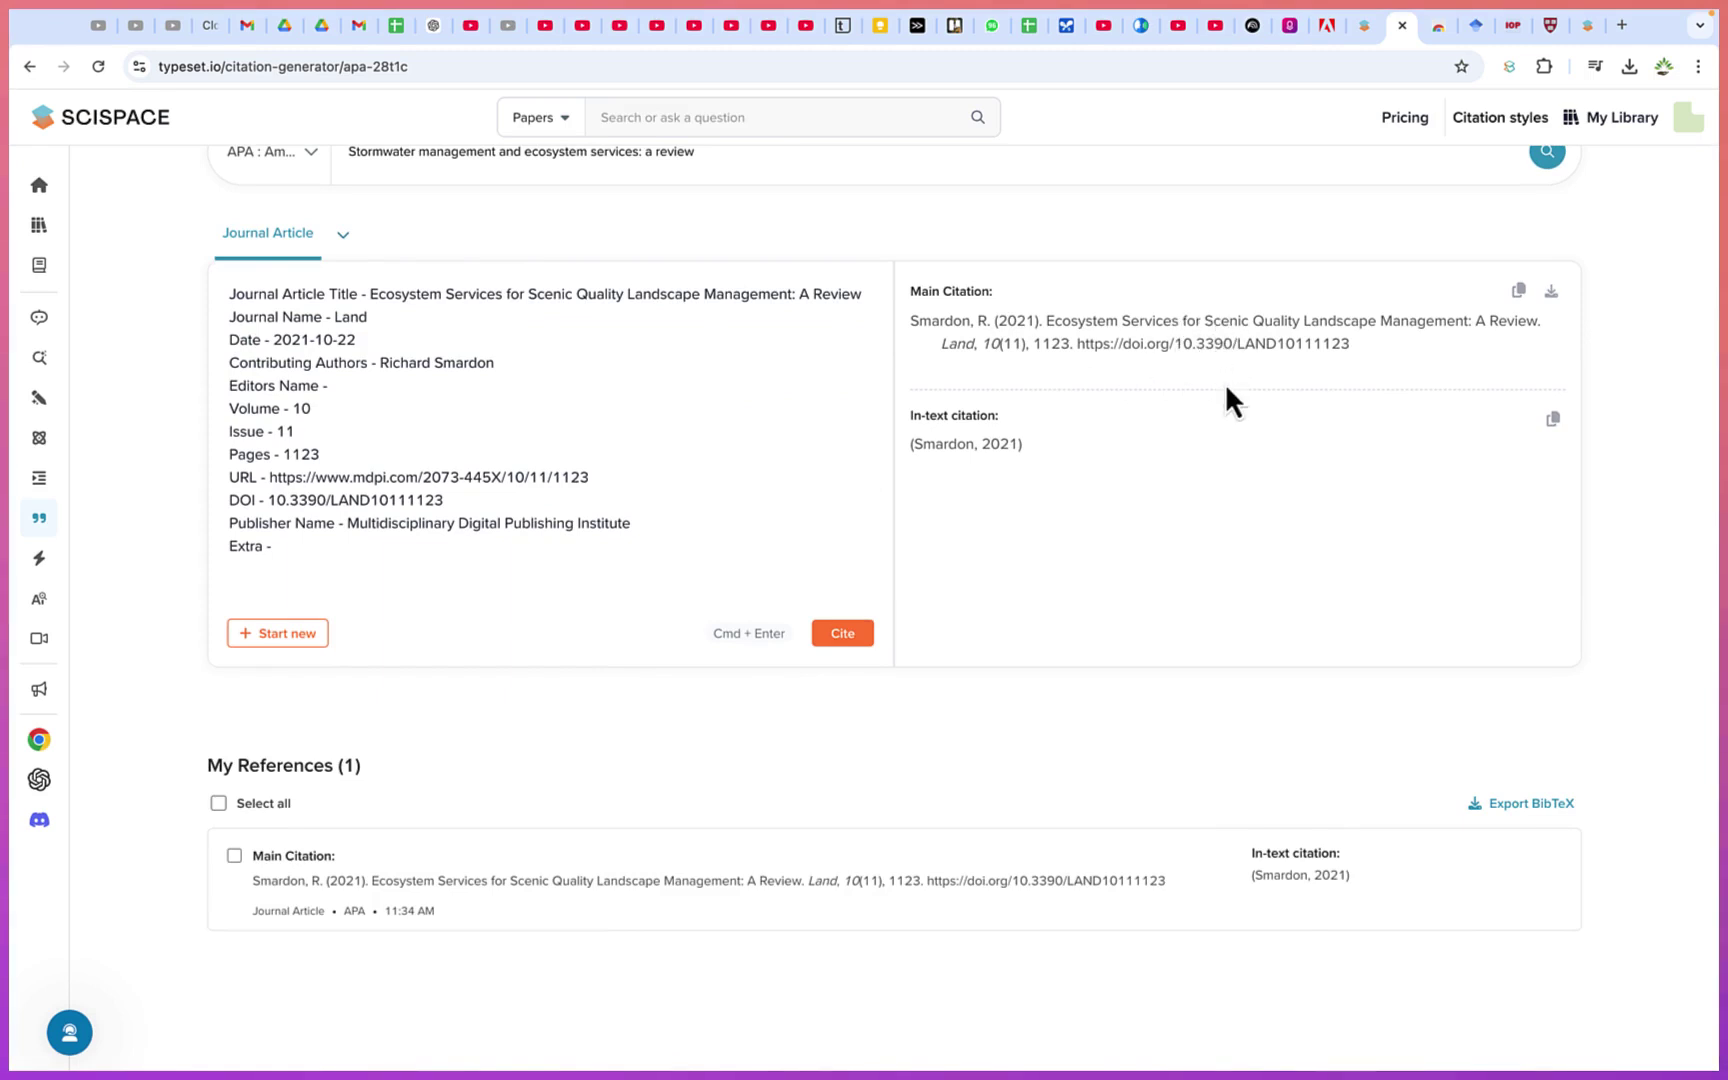
- Review the generated citations and select the main citation under My References to check its BibTeX export options
{"action": "scroll", "coordinate": [1226, 390], "scroll_direction": "up", "scroll_amount": 1}
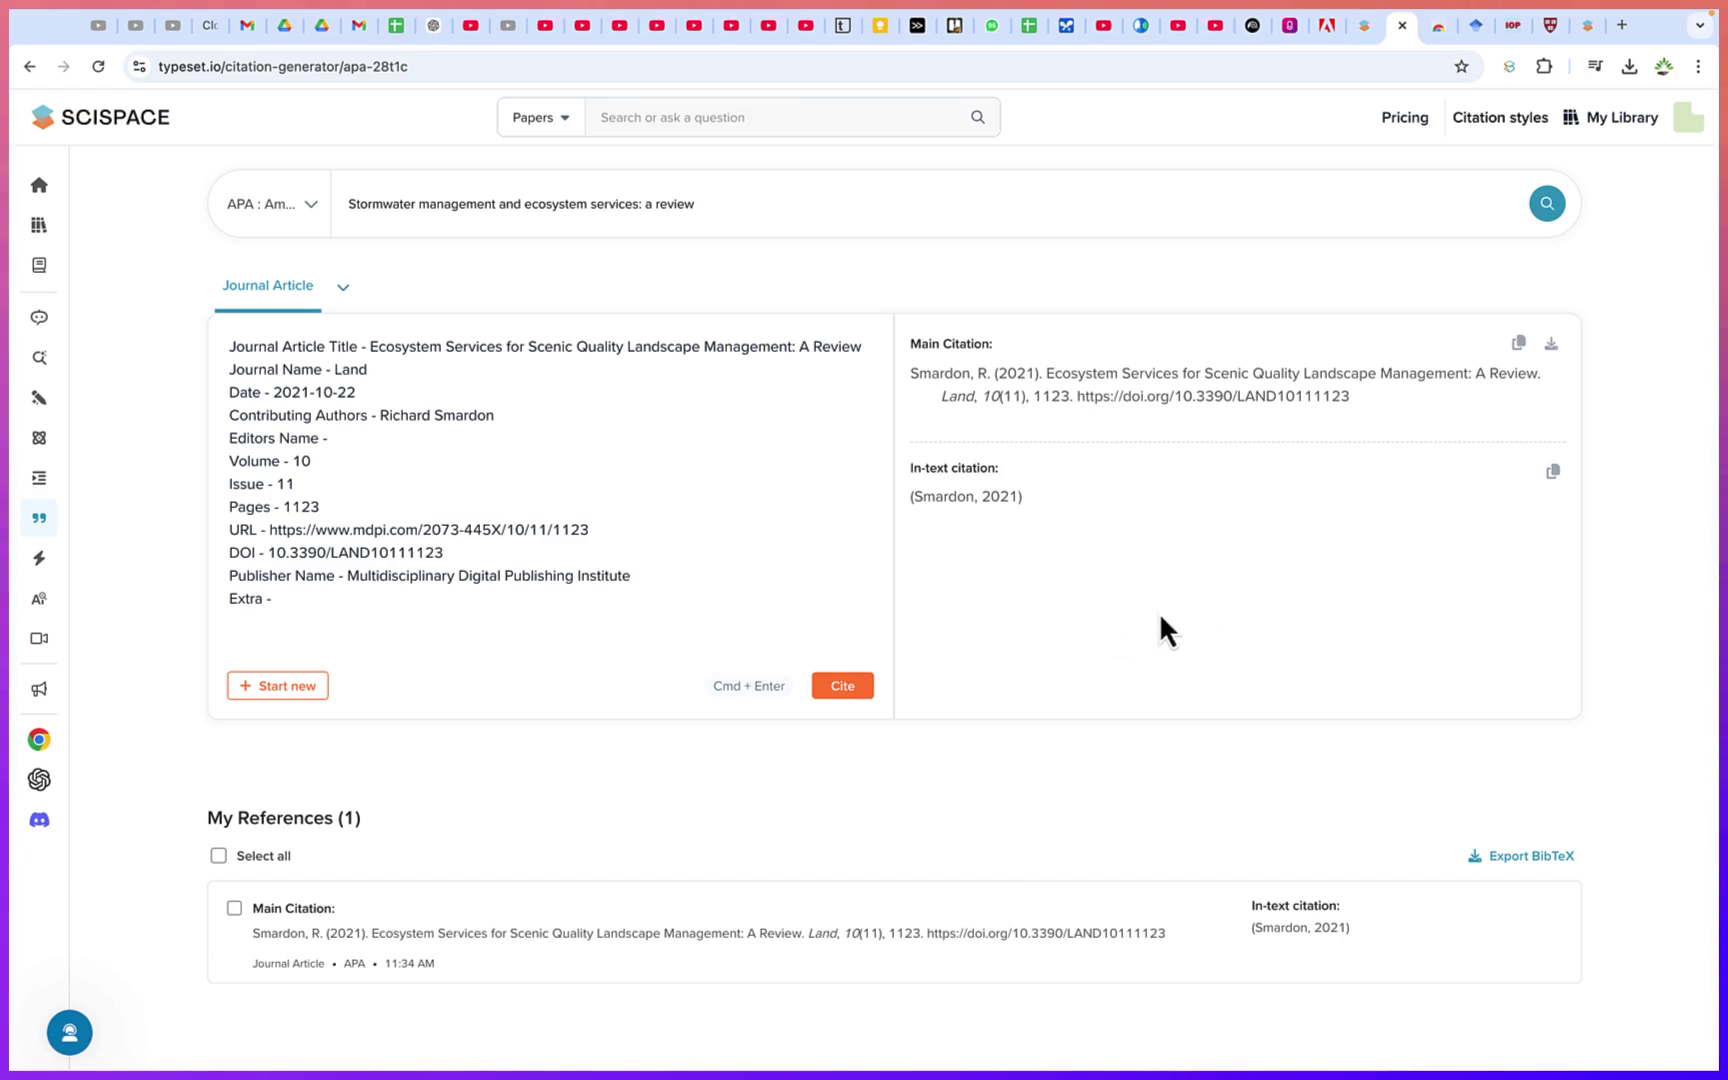
{"action": "scroll", "coordinate": [1161, 616], "scroll_direction": "down", "scroll_amount": 2}
{"action": "scroll", "coordinate": [1161, 616], "scroll_direction": "up", "scroll_amount": 3}
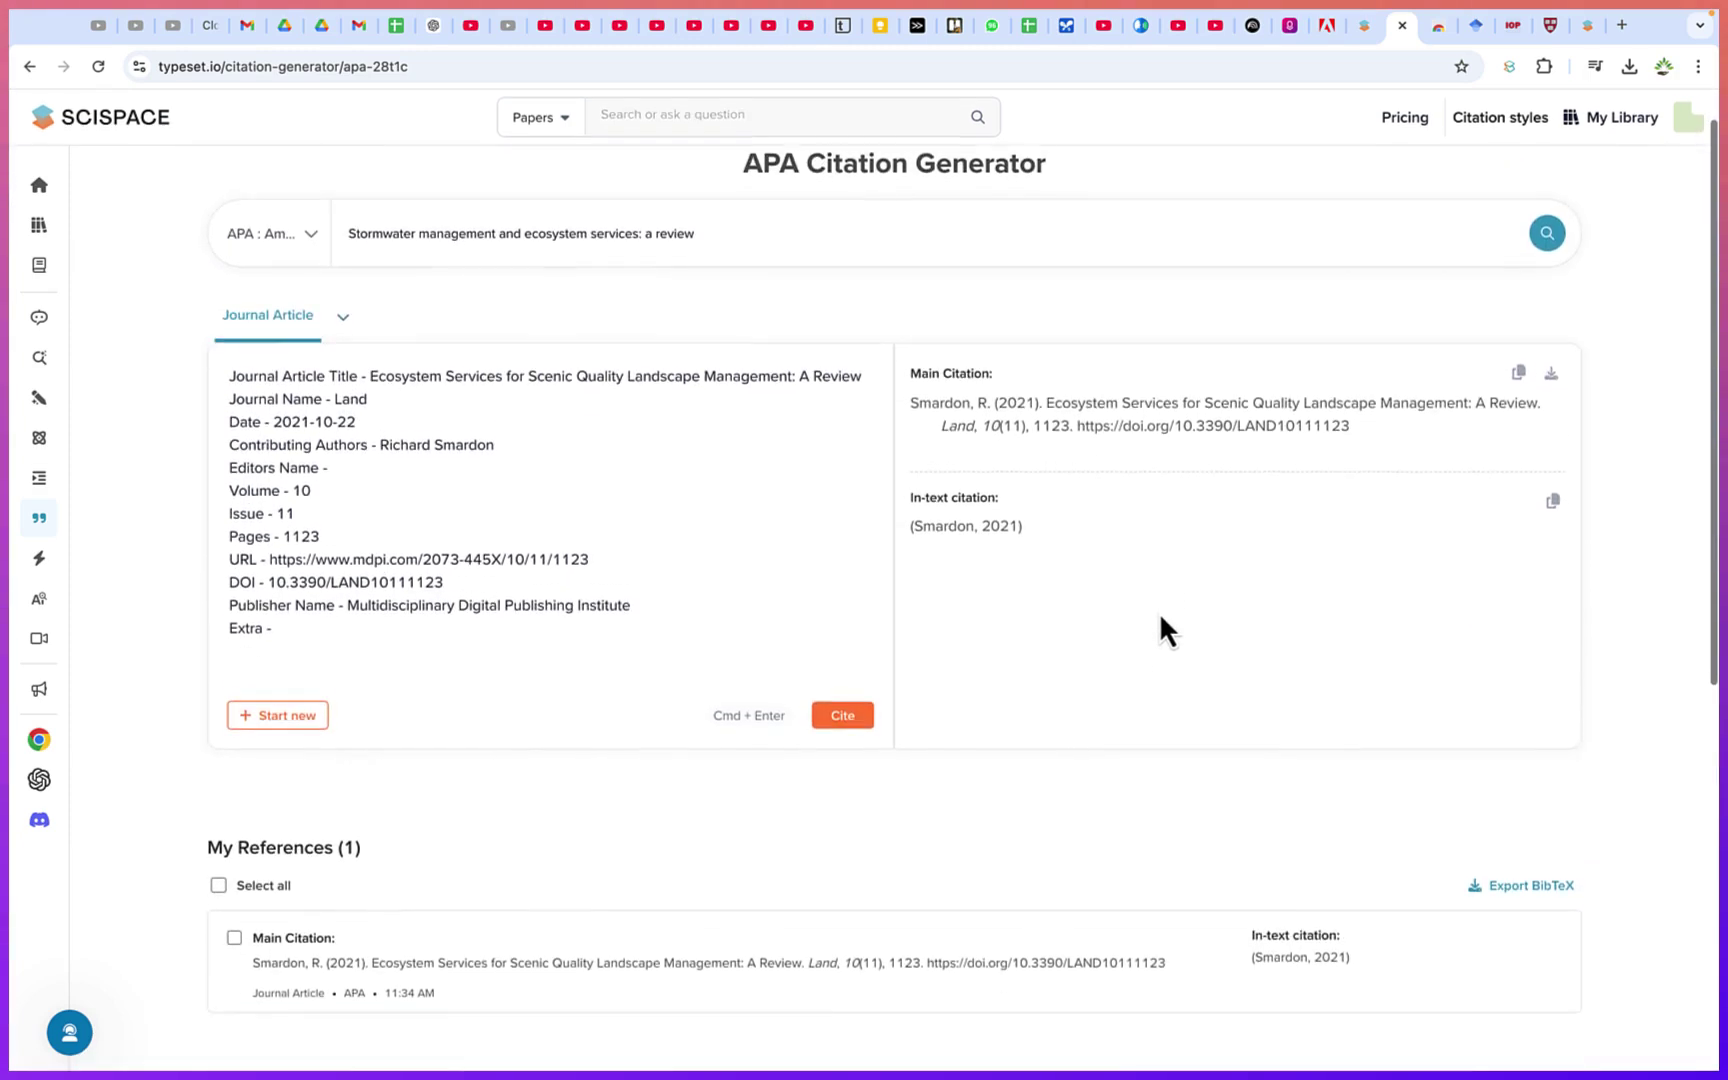
{"action": "left_click", "coordinate": [233, 928]}
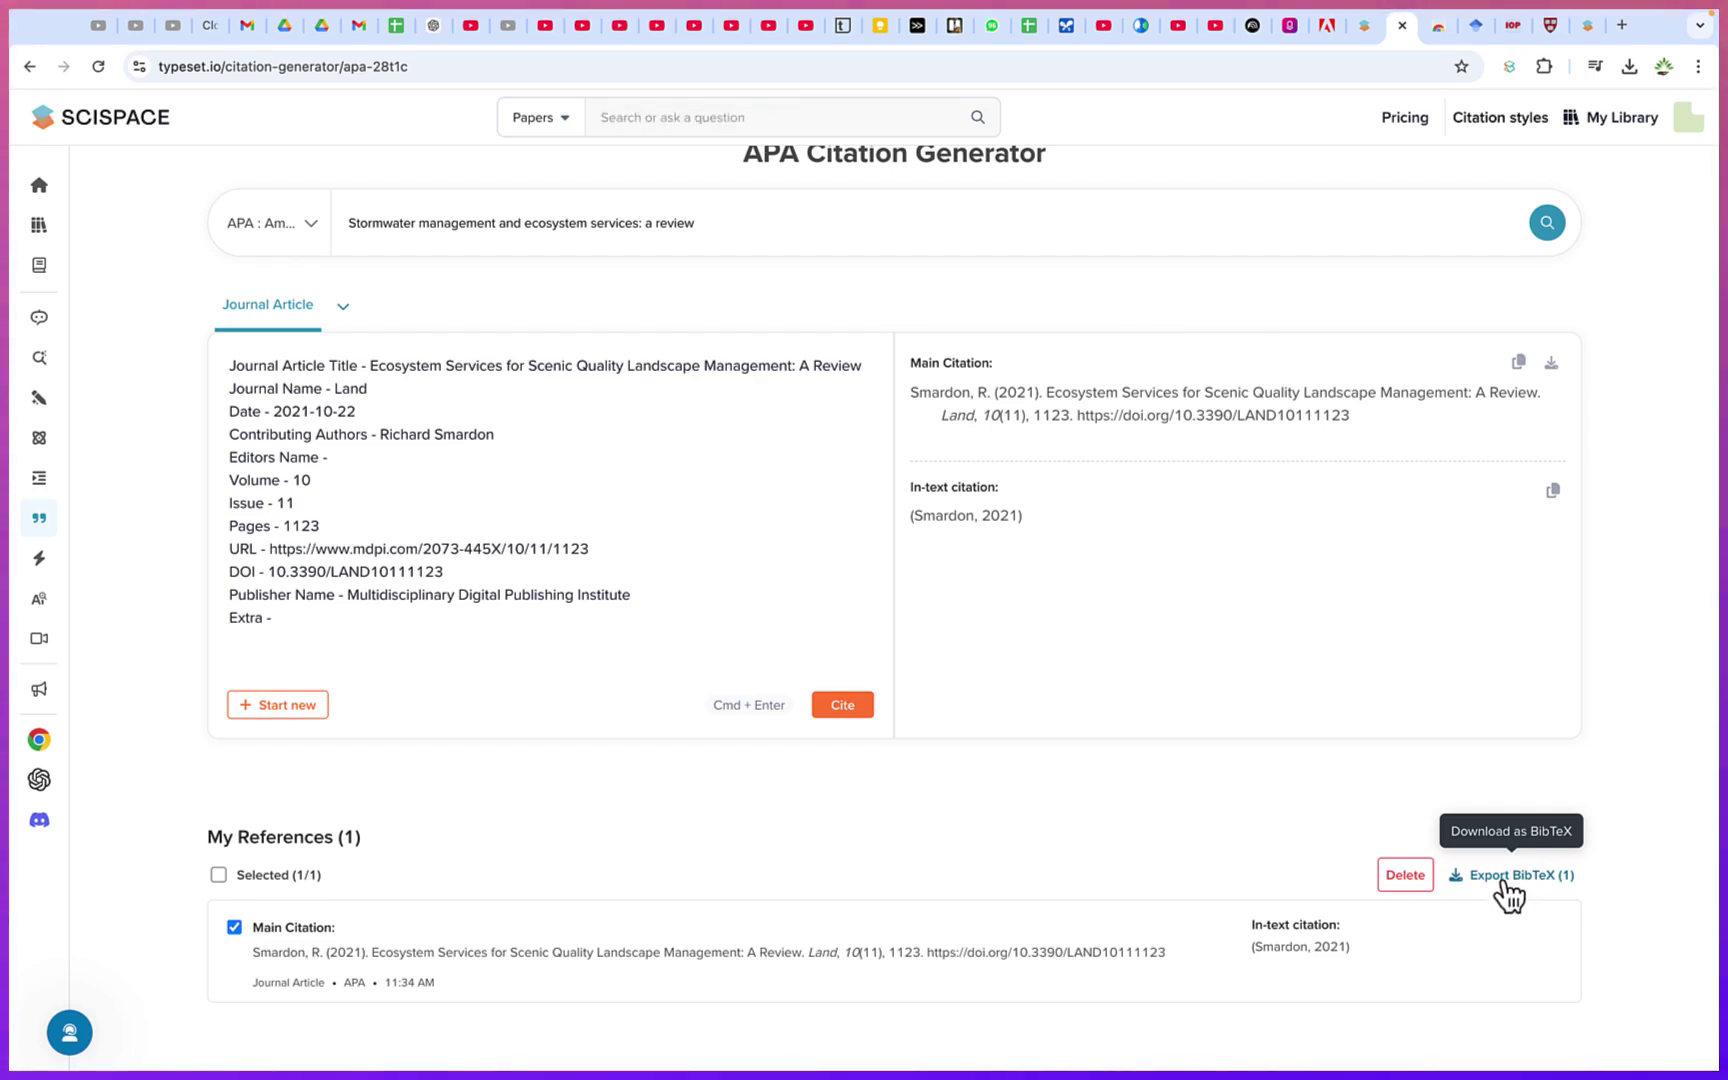
{"action": "mouse_move", "coordinate": [1180, 915]}
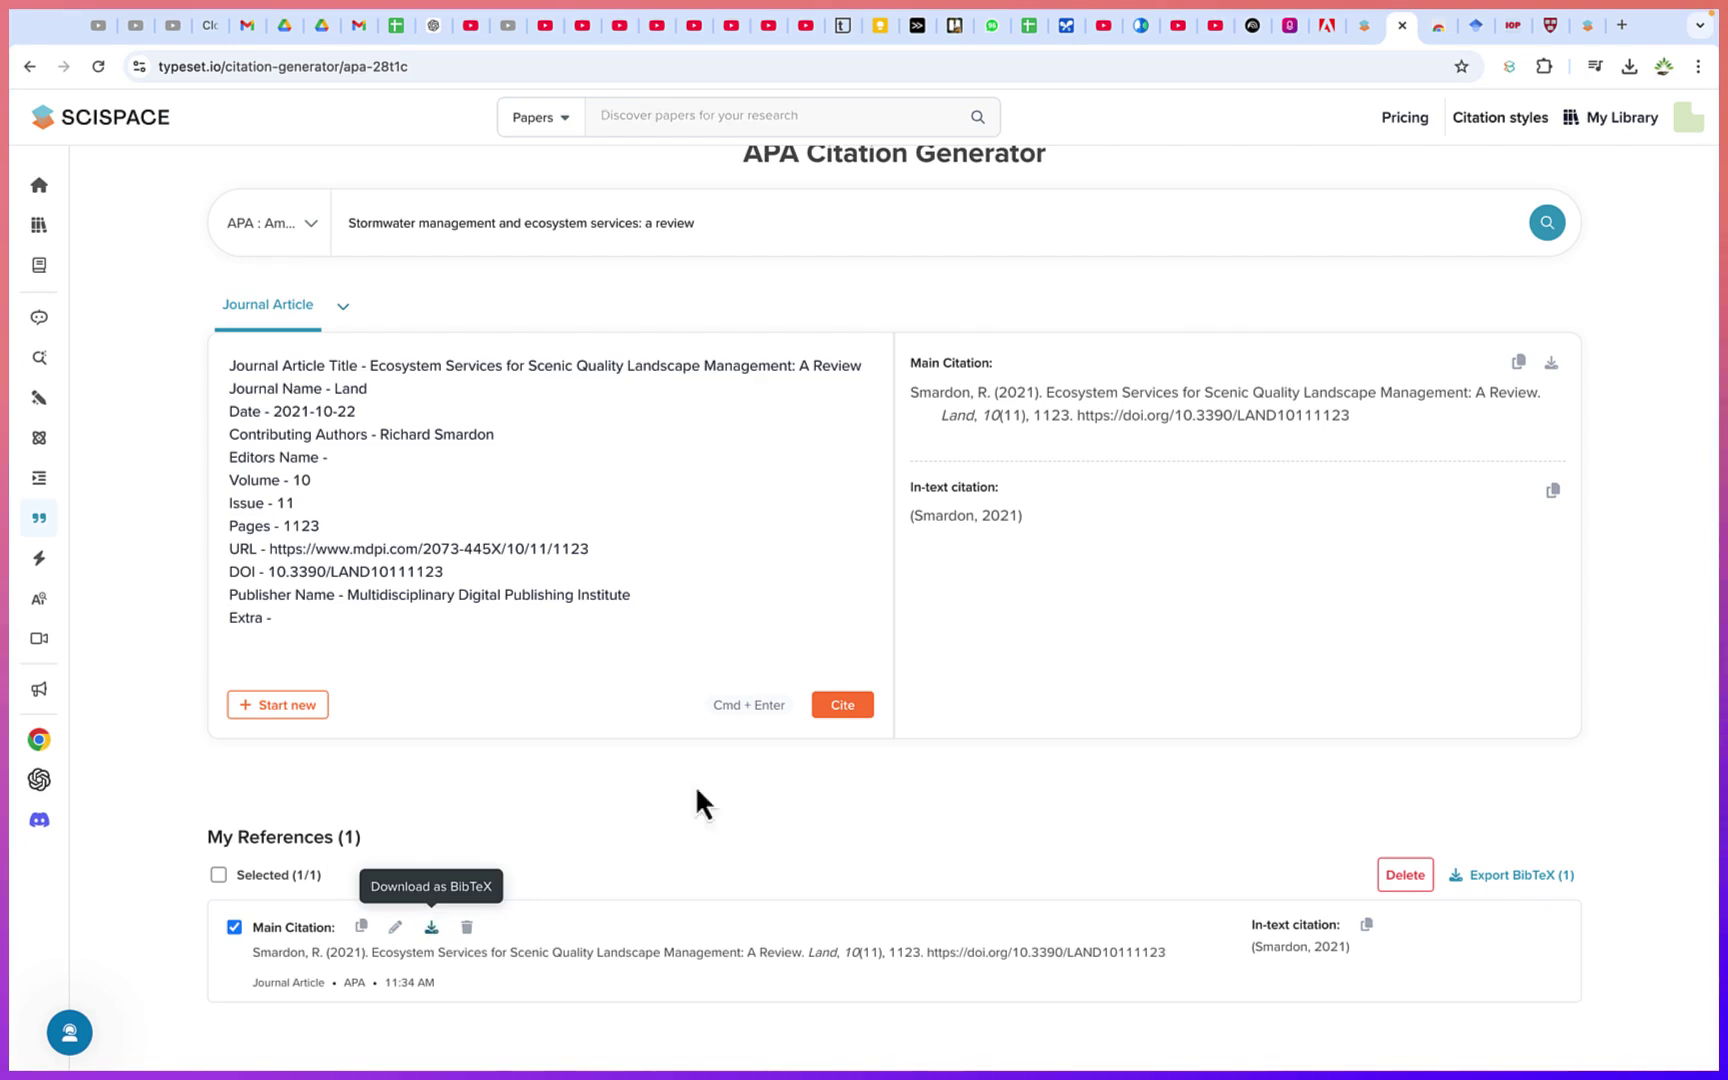
- Open the Extract Data tool and look through its overview of features for researchers
{"action": "mouse_move", "coordinate": [44, 385]}
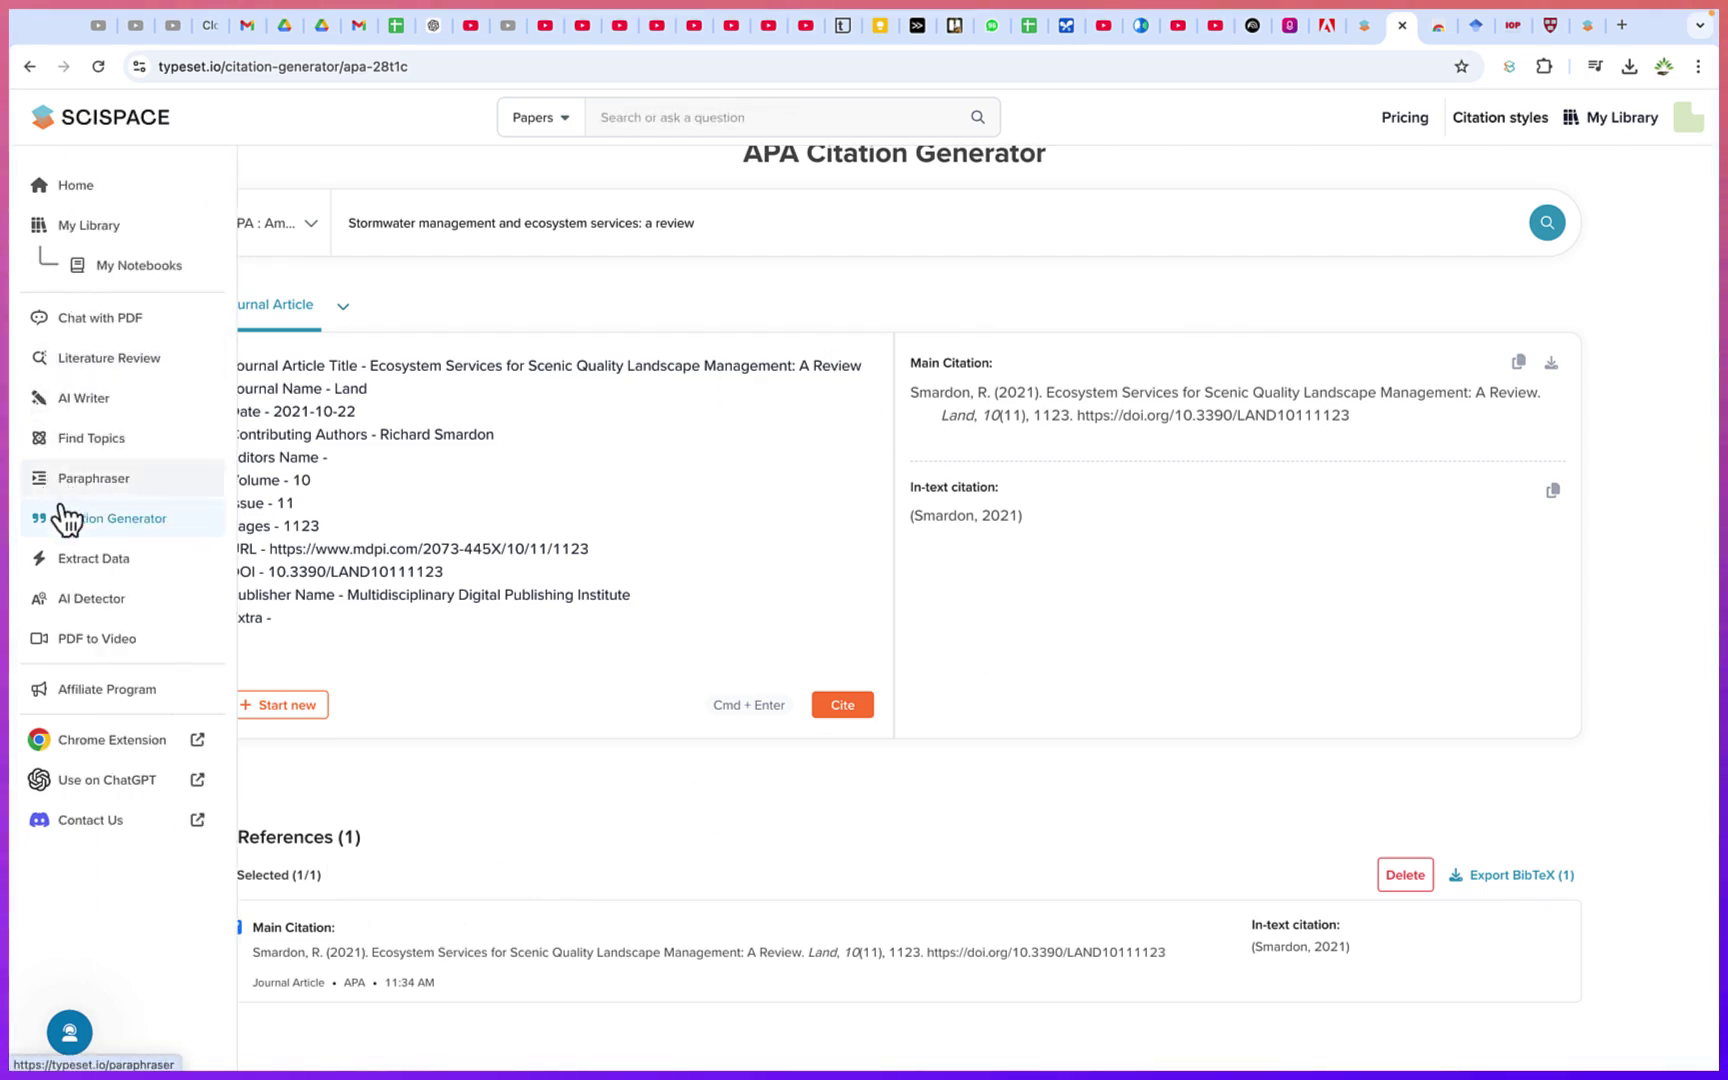
{"action": "left_click", "coordinate": [114, 572]}
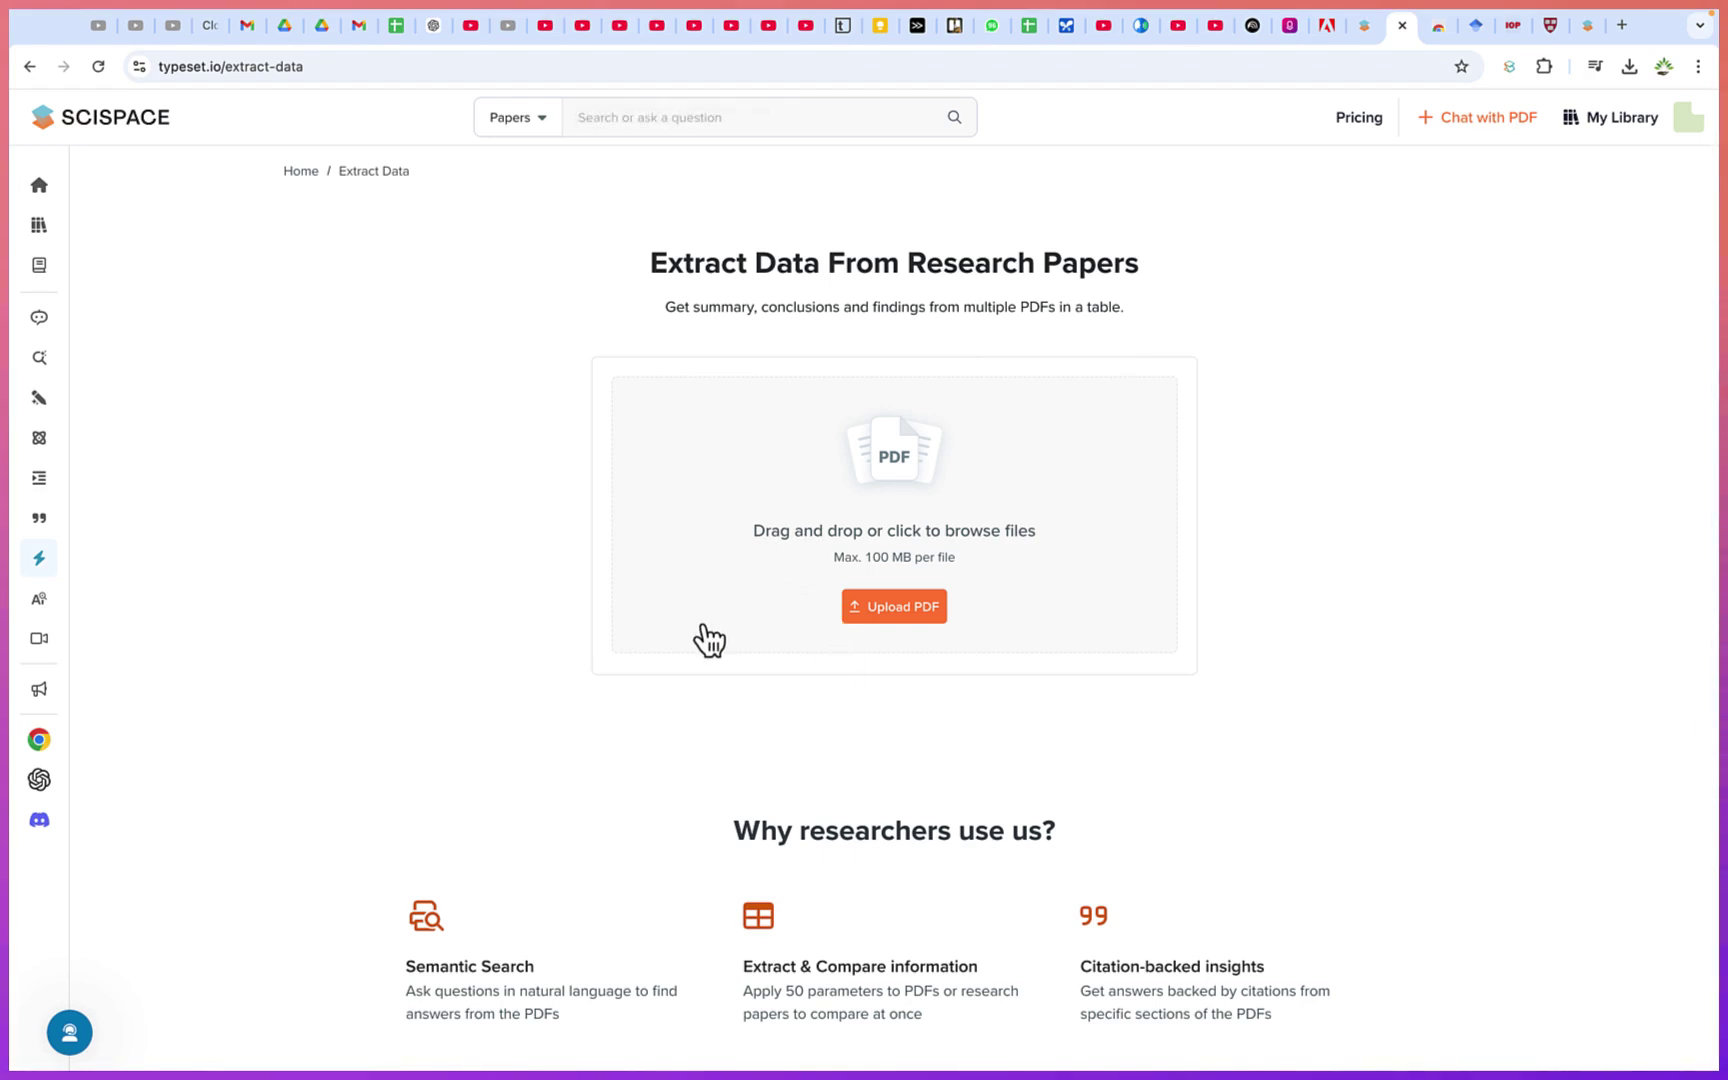
{"action": "scroll", "coordinate": [751, 652], "scroll_direction": "down", "scroll_amount": 6}
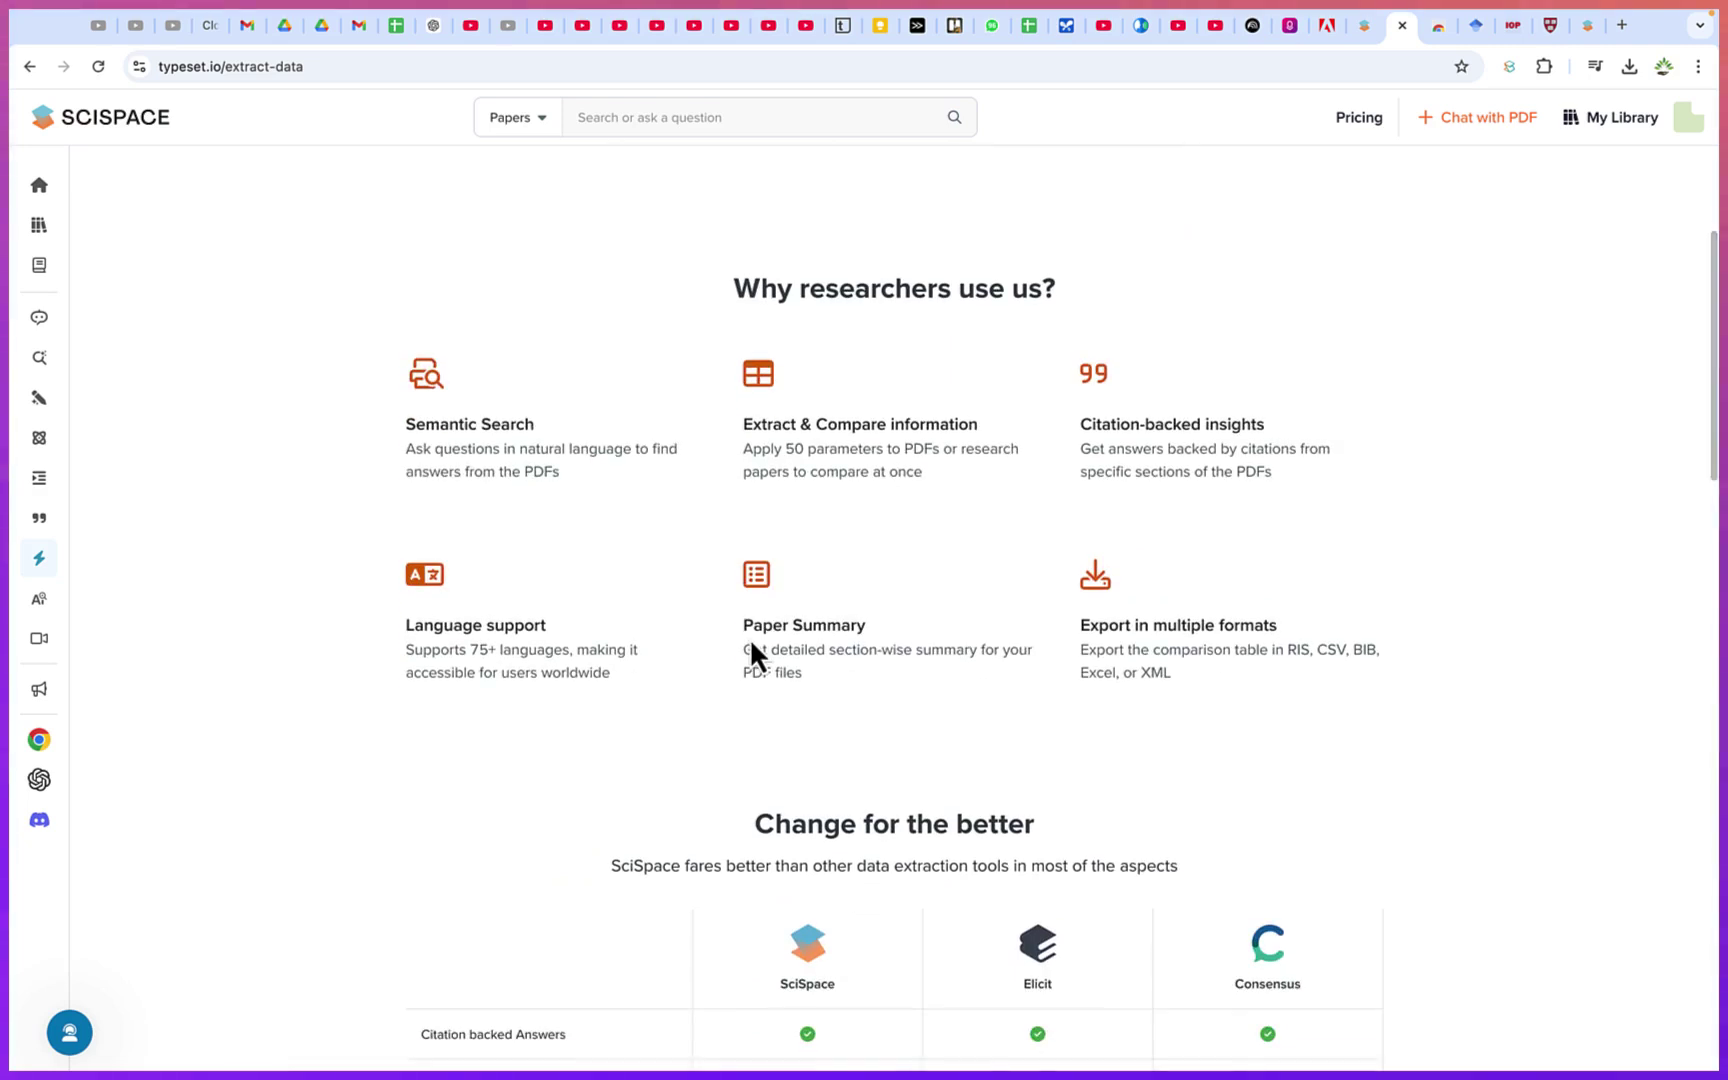
- Open the Academic AI Detector and switch from text input to its PDF upload option
{"action": "scroll", "coordinate": [751, 645], "scroll_direction": "down", "scroll_amount": 4}
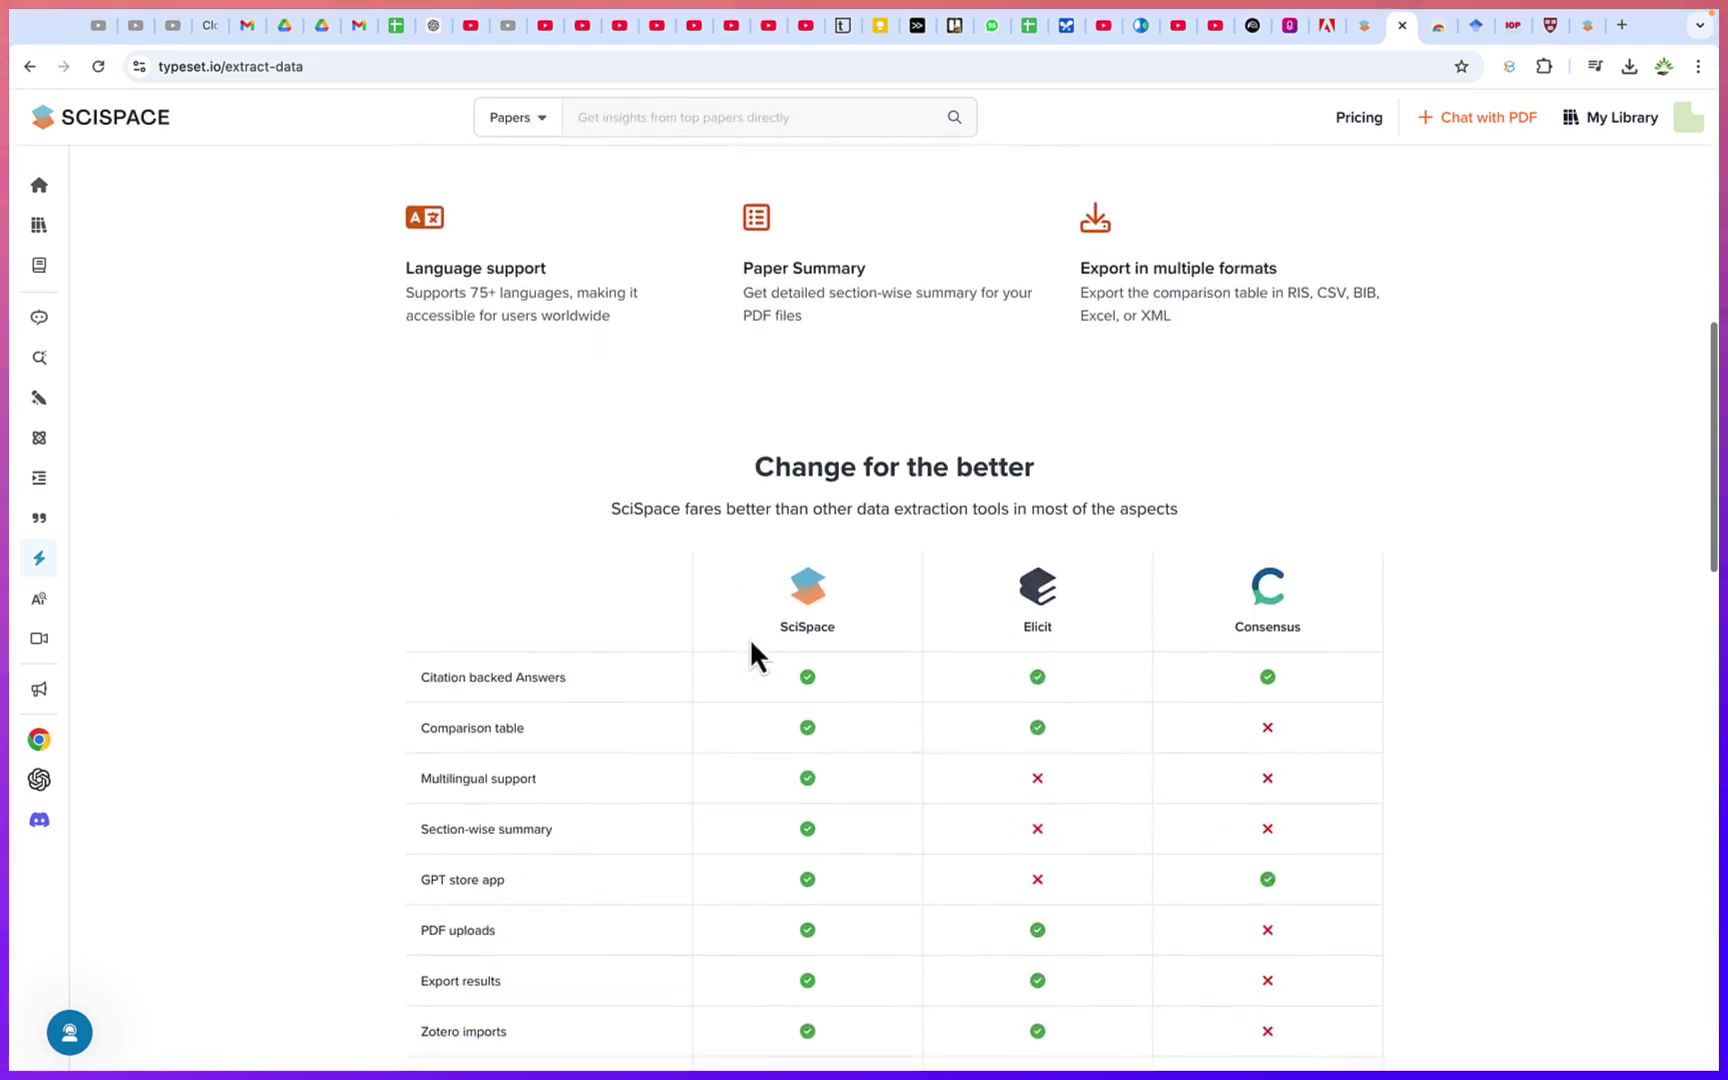
{"action": "scroll", "coordinate": [749, 637], "scroll_direction": "up", "scroll_amount": 10}
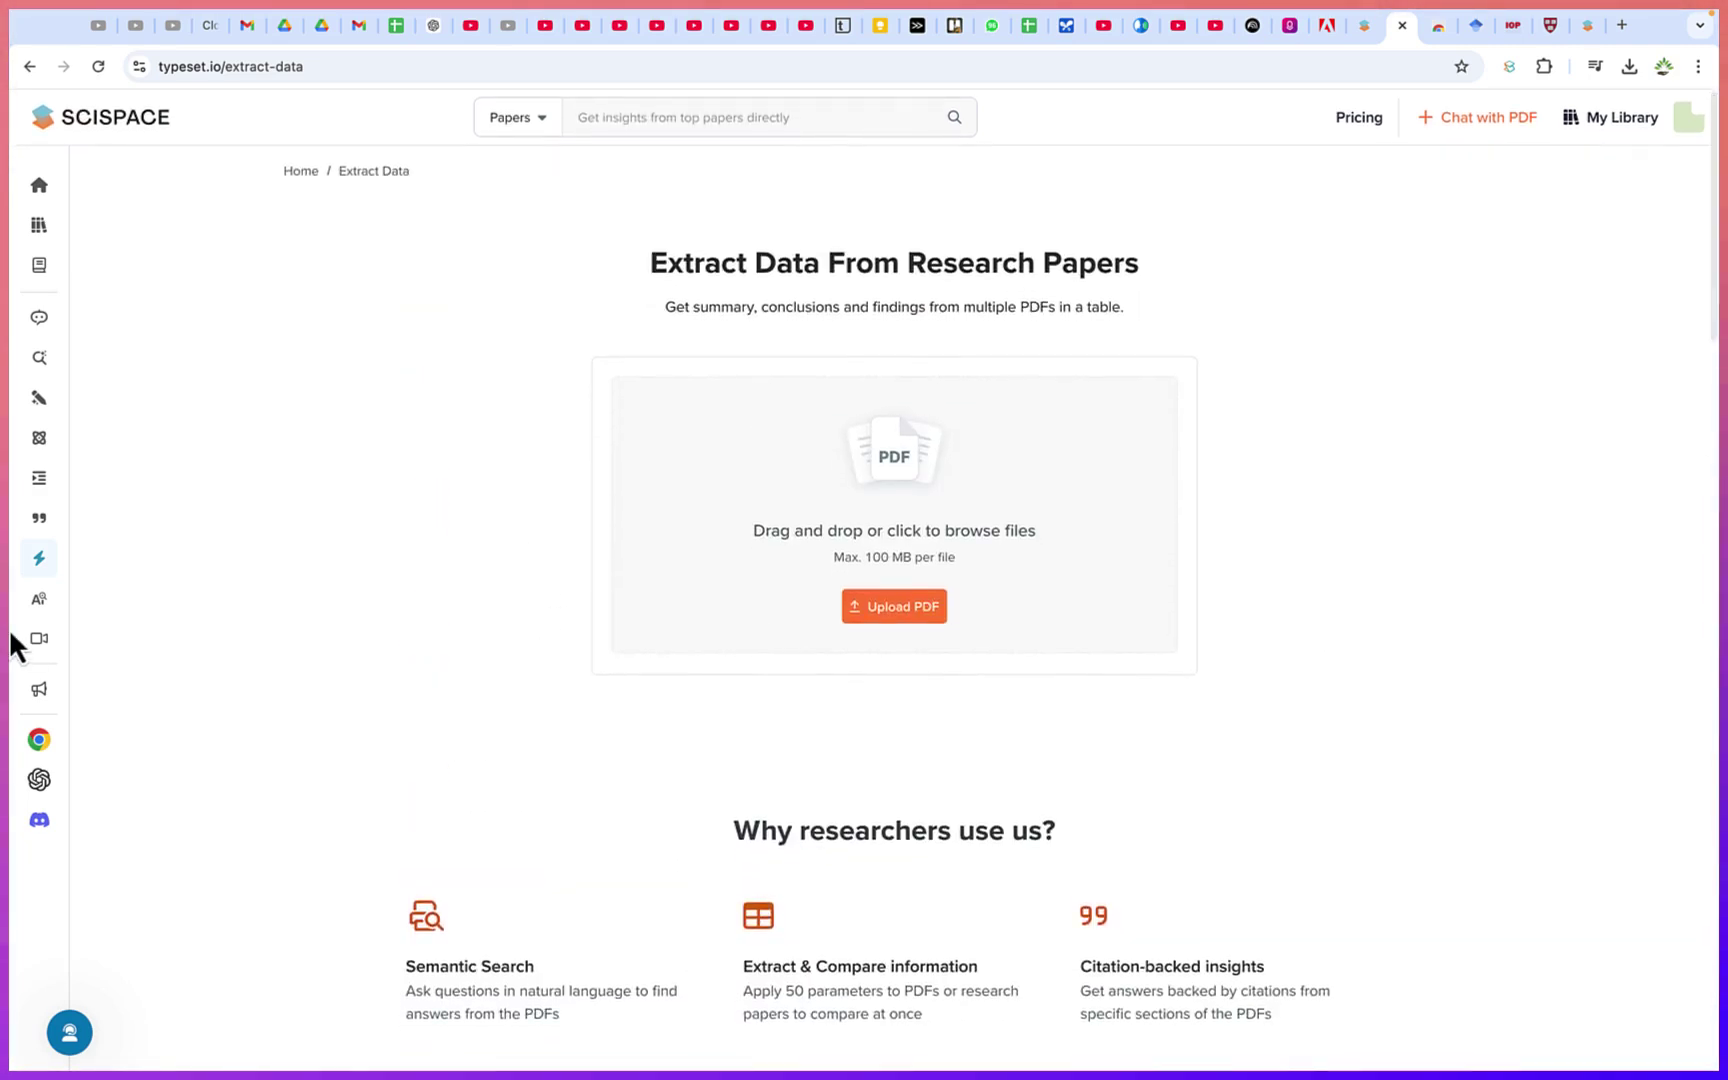
{"action": "mouse_move", "coordinate": [20, 640]}
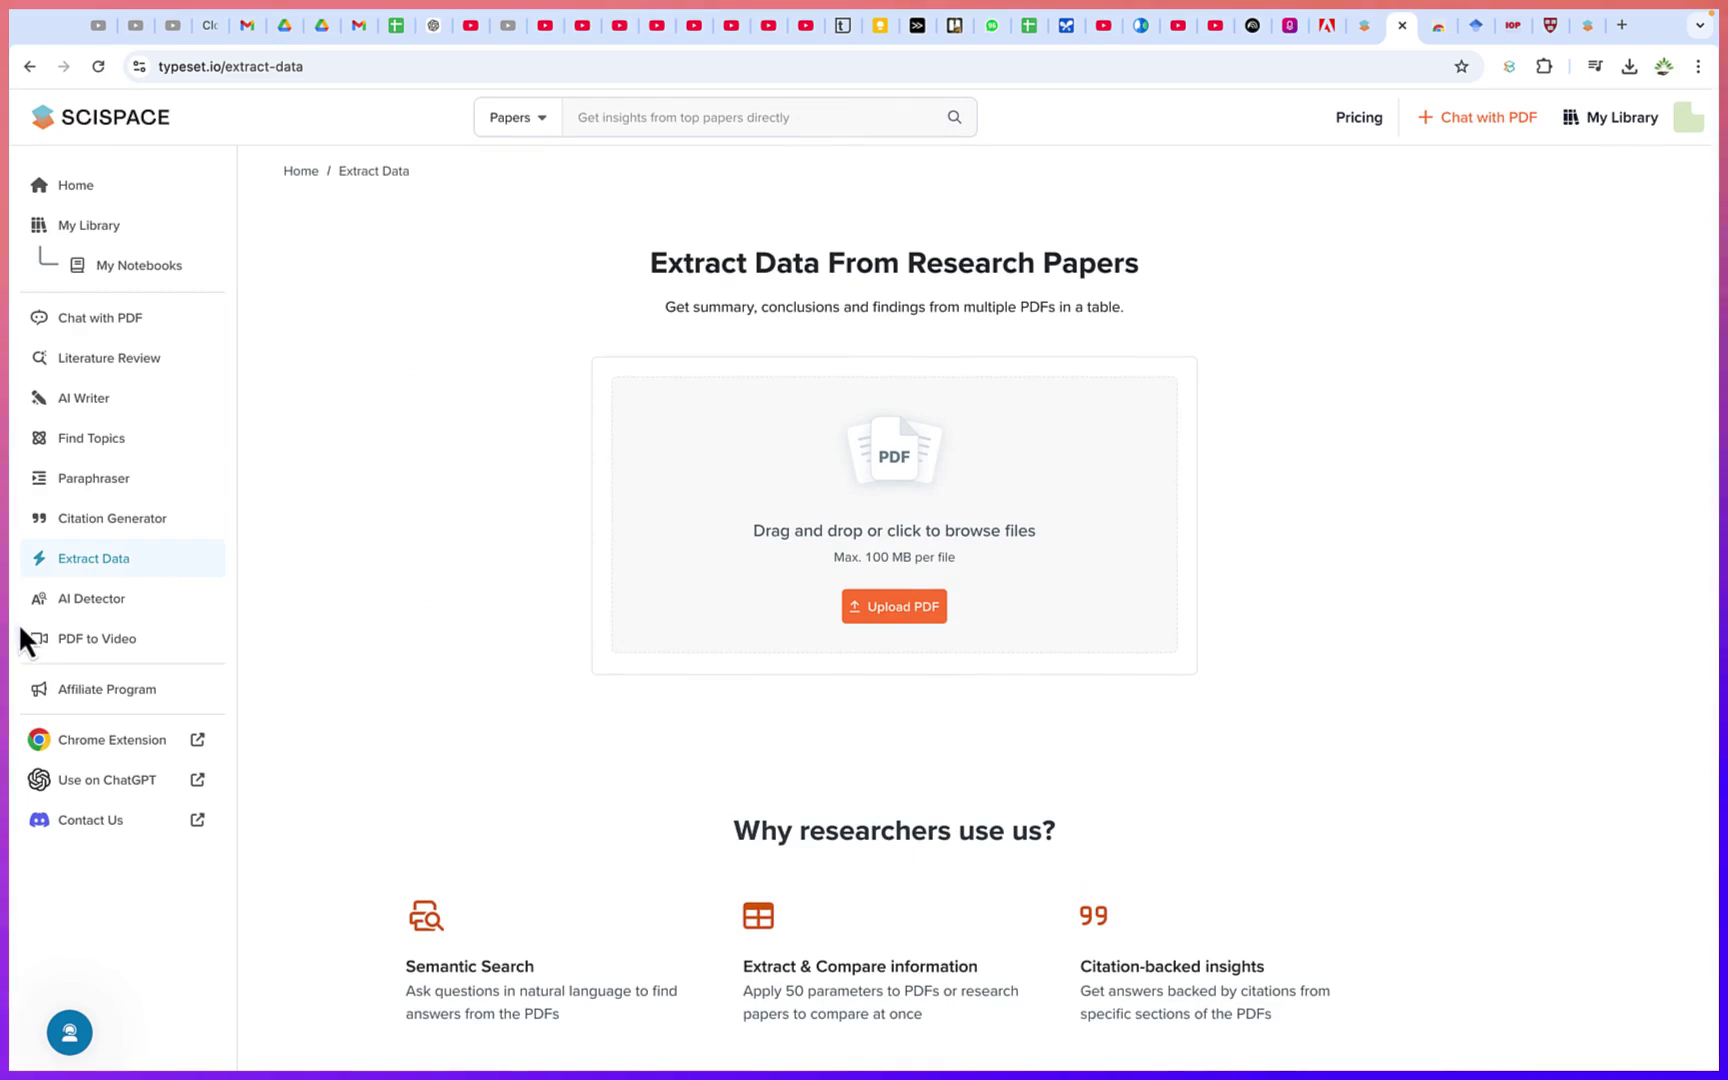
{"action": "left_click", "coordinate": [78, 618]}
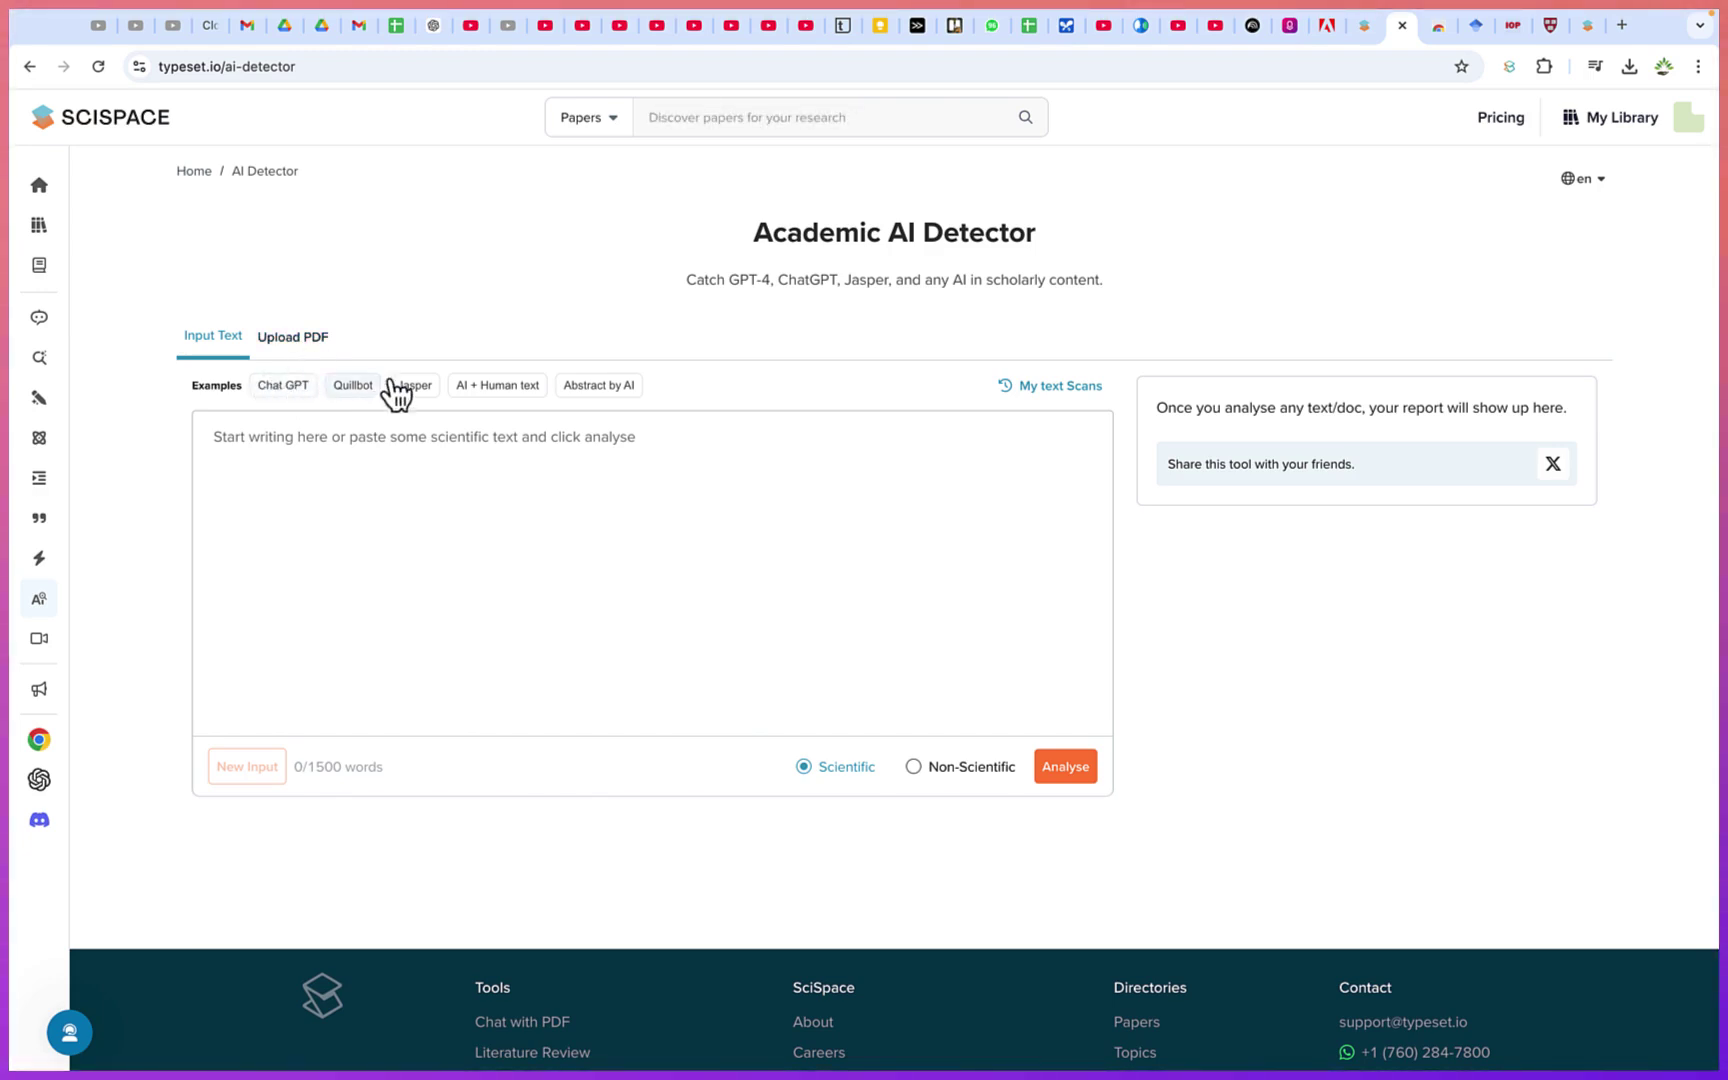
{"action": "left_click", "coordinate": [290, 336]}
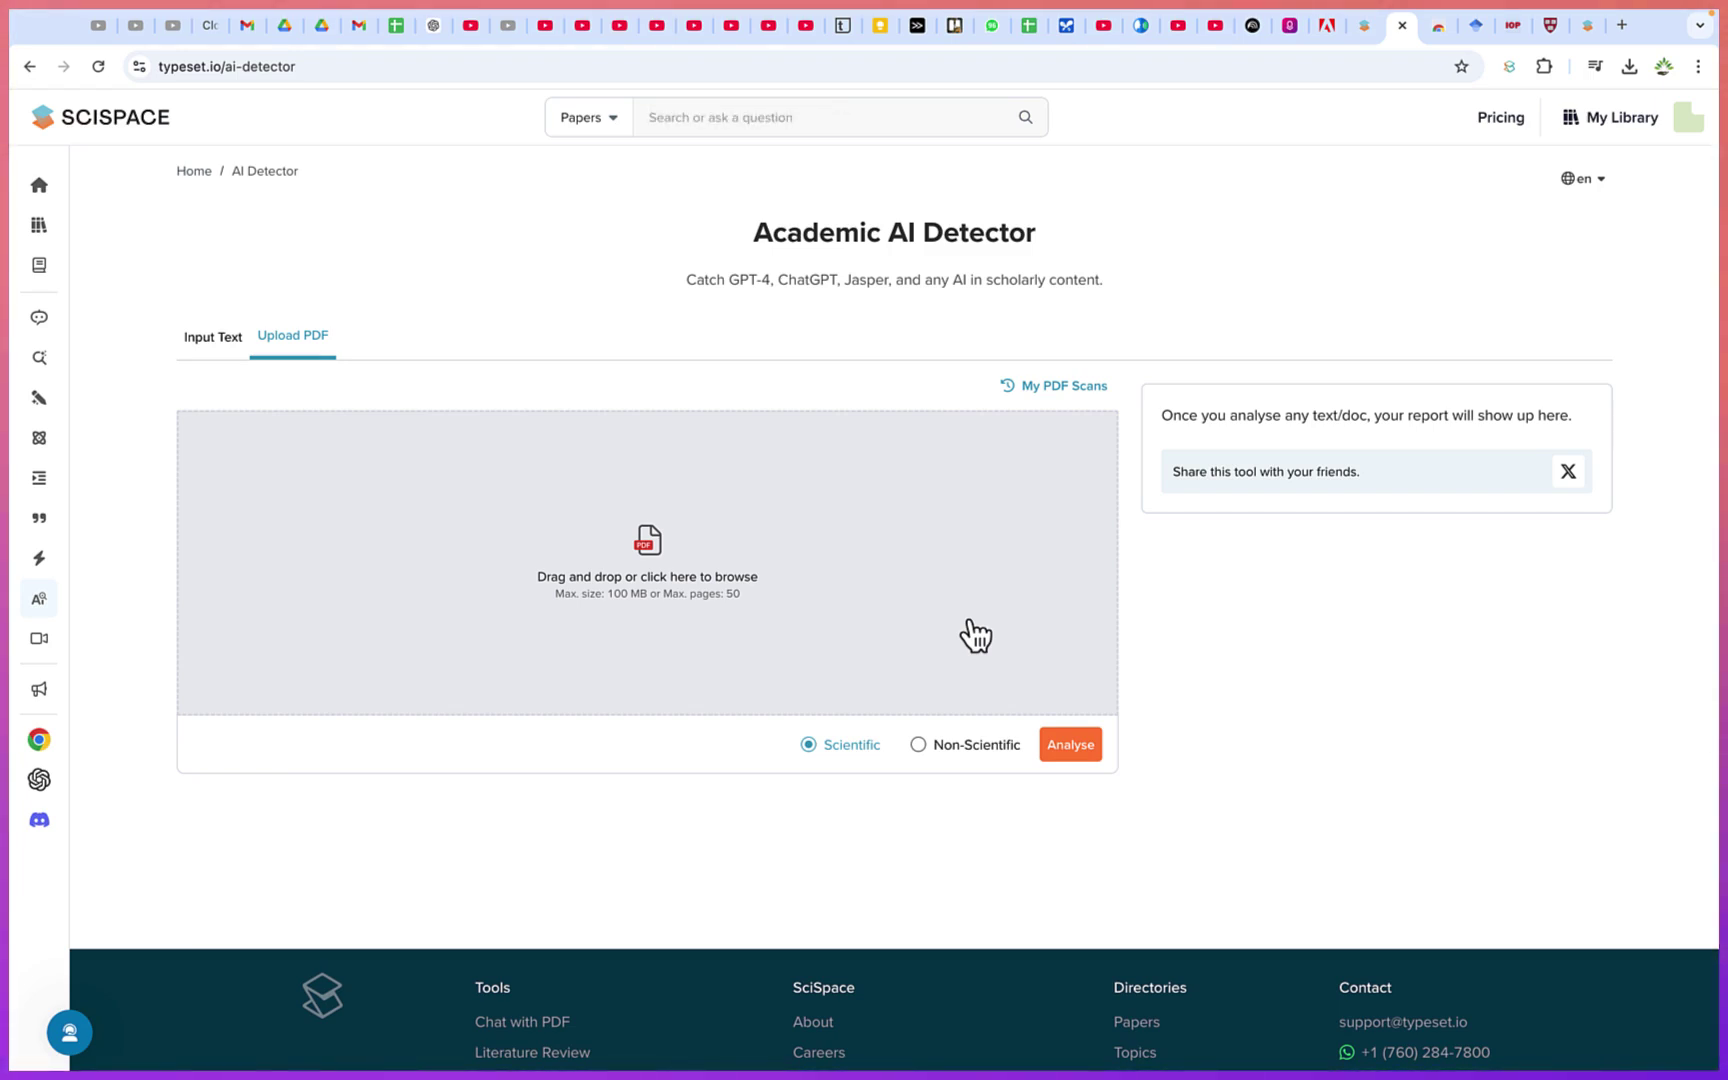
{"action": "mouse_move", "coordinate": [58, 762]}
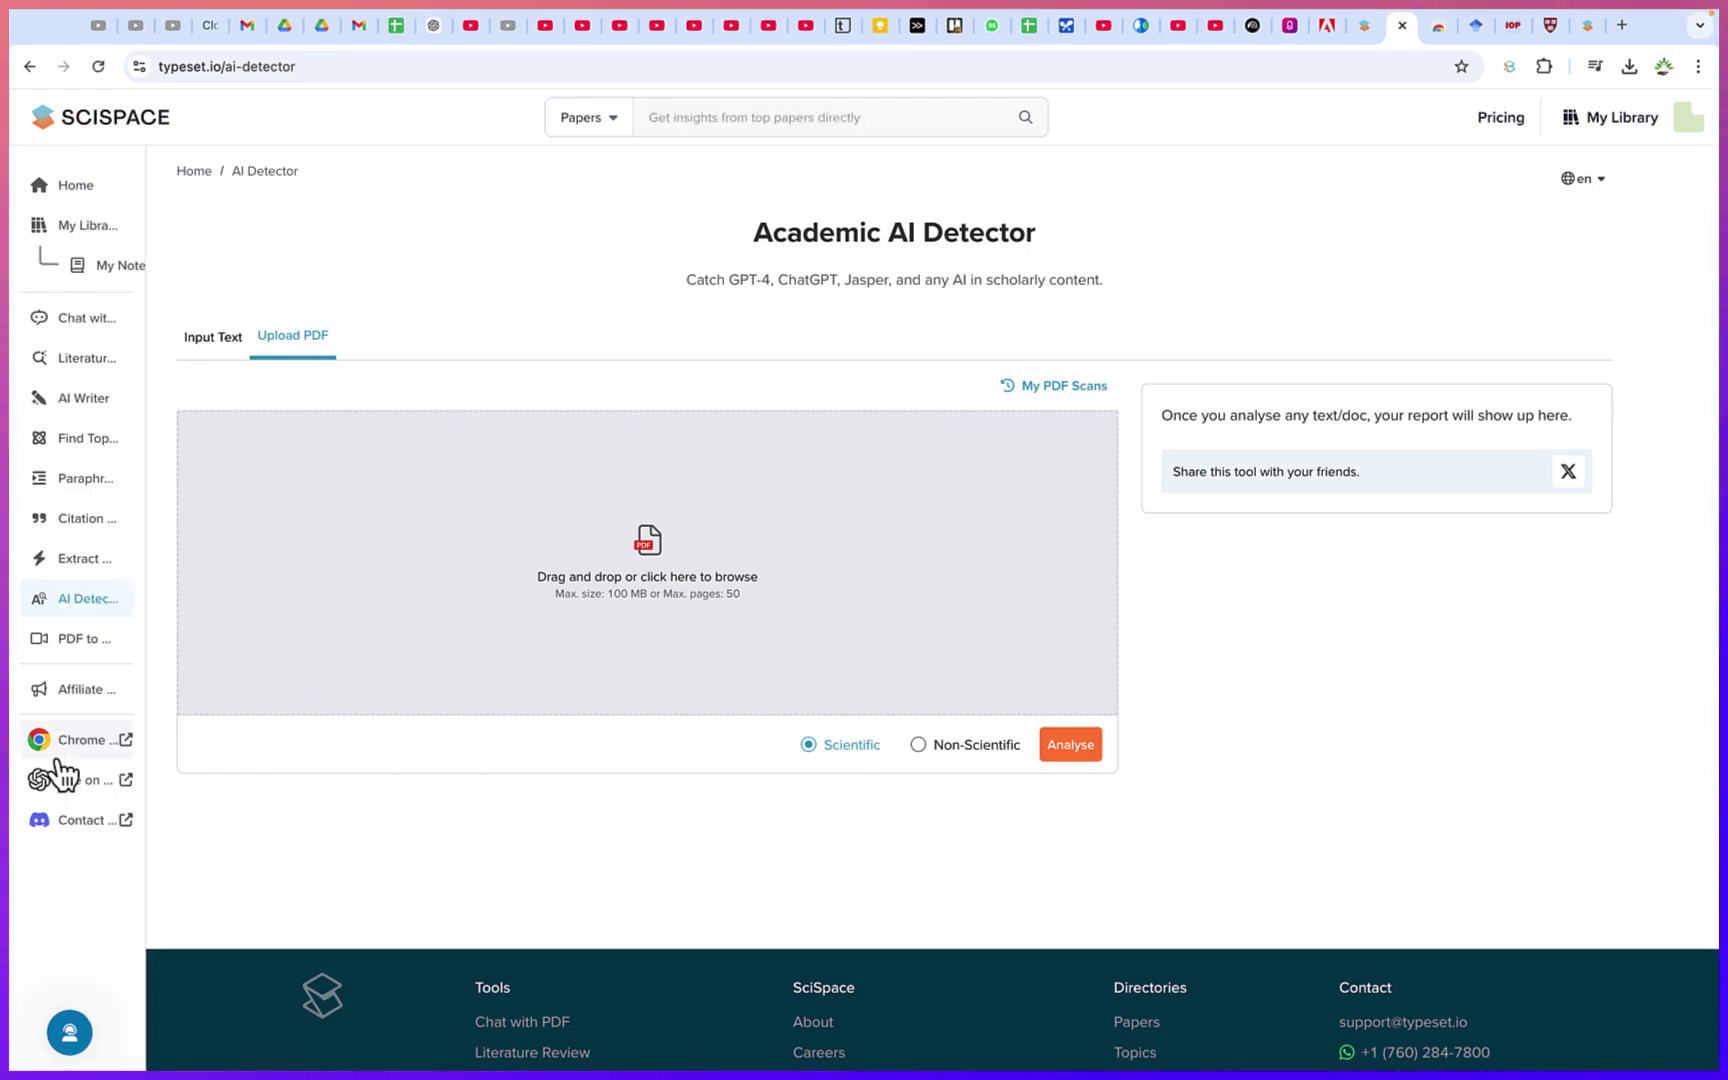